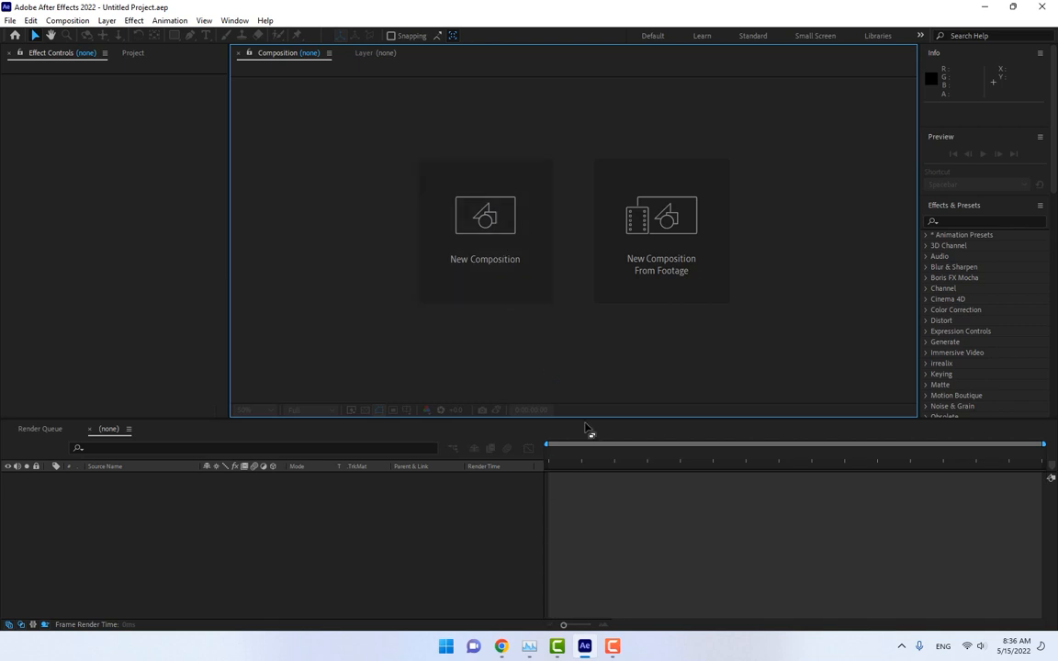
# Create a new 1280 × 720 composition named MG at 29.97 fps with a 5-second duration
pyautogui.click(501, 260)
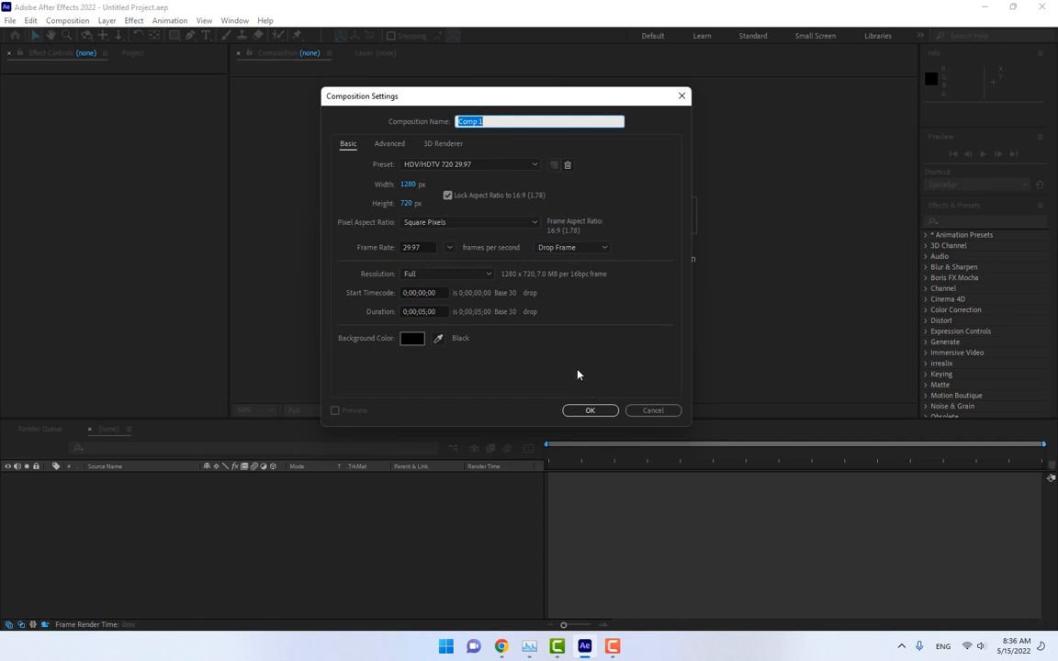
pyautogui.write('MG')
pyautogui.click(588, 413)
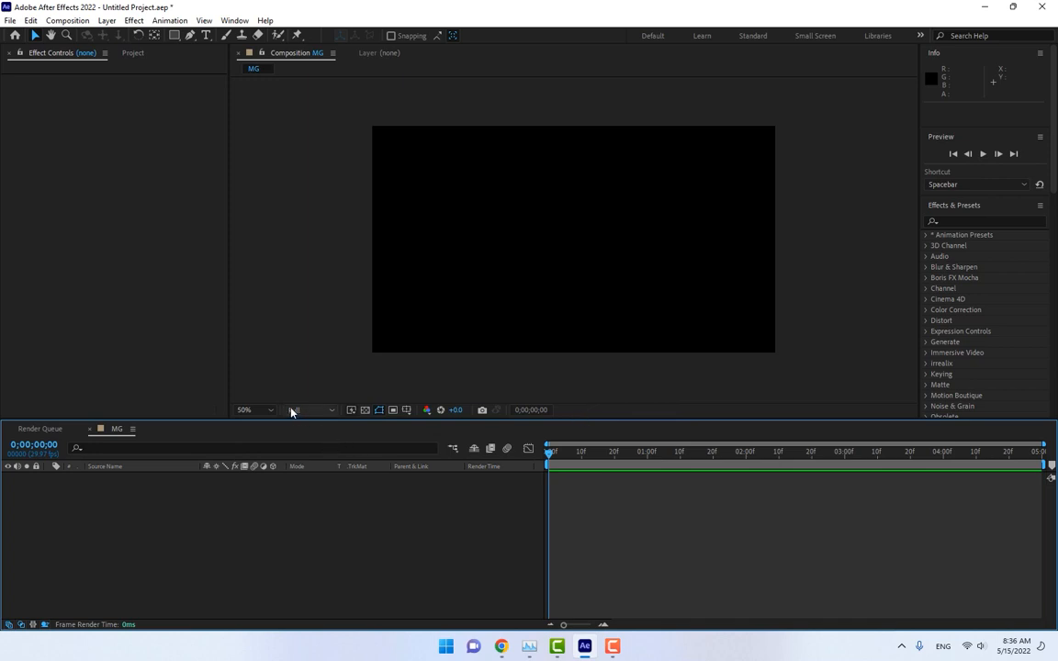
# Fit the composition in the viewer and display the Title/Action Safe guides and the rulers
pyautogui.click(265, 409)
pyautogui.click(253, 188)
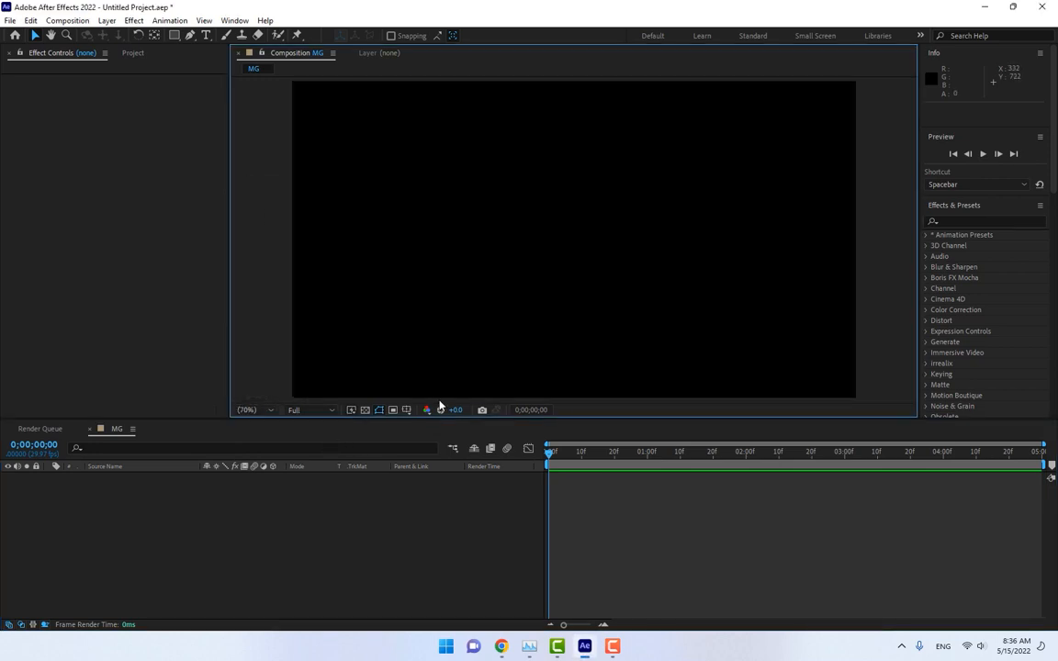
pyautogui.click(520, 556)
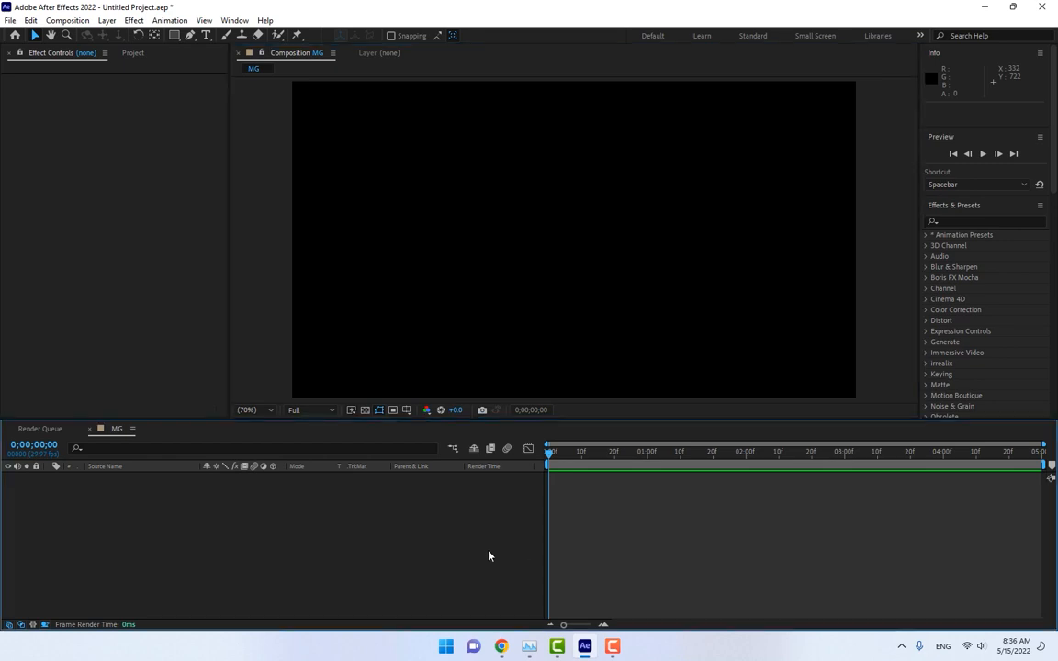
pyautogui.click(308, 411)
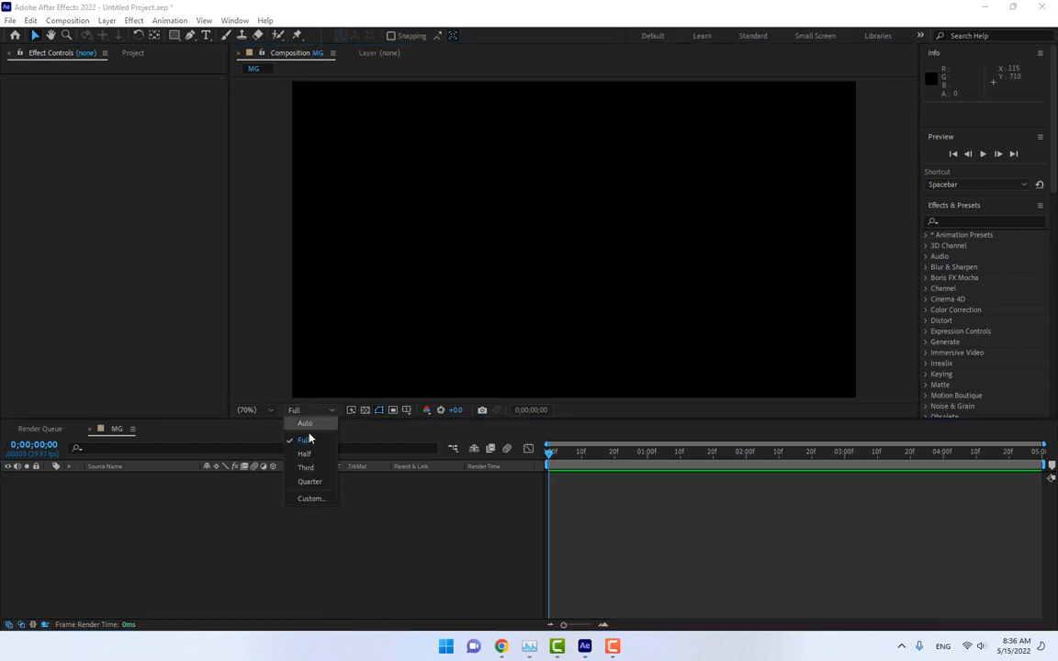
pyautogui.click(409, 411)
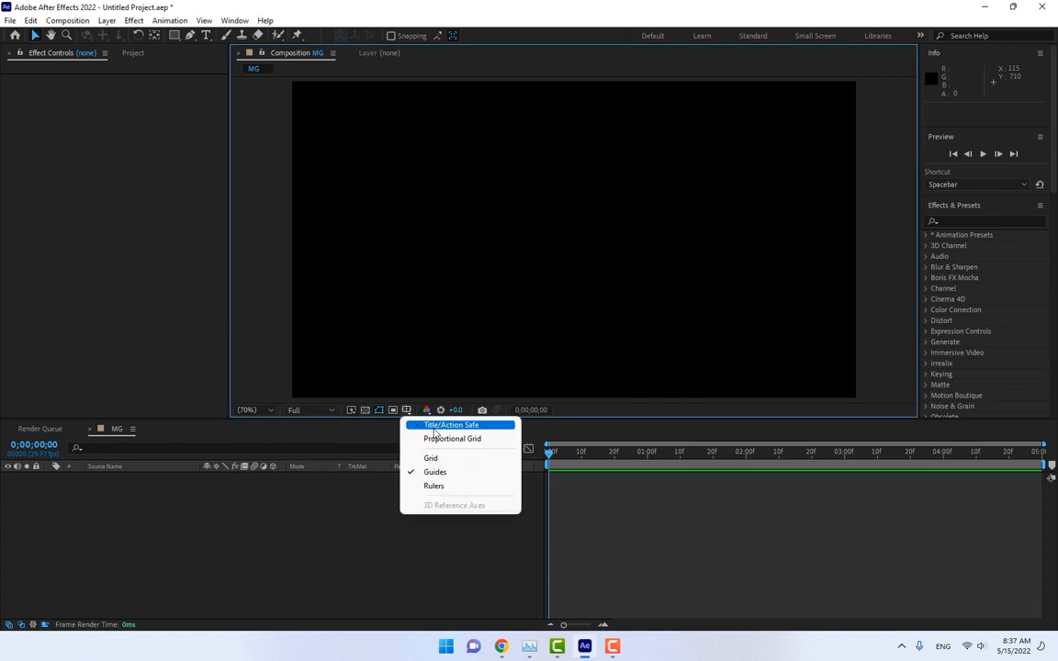
pyautogui.click(428, 428)
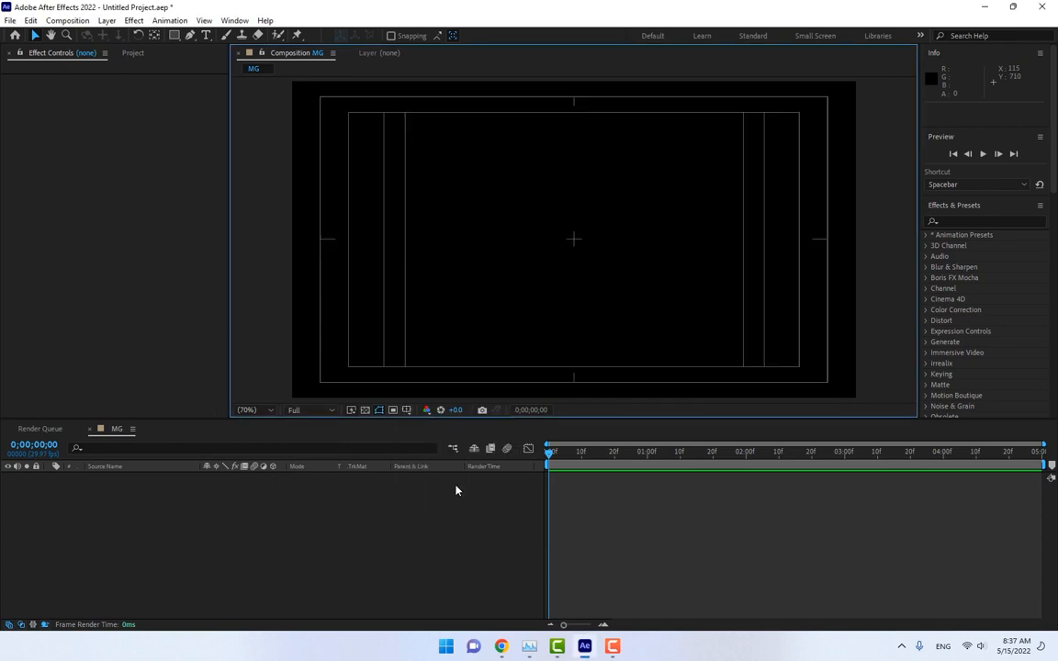
pyautogui.hotkey('ctrl', 'r')
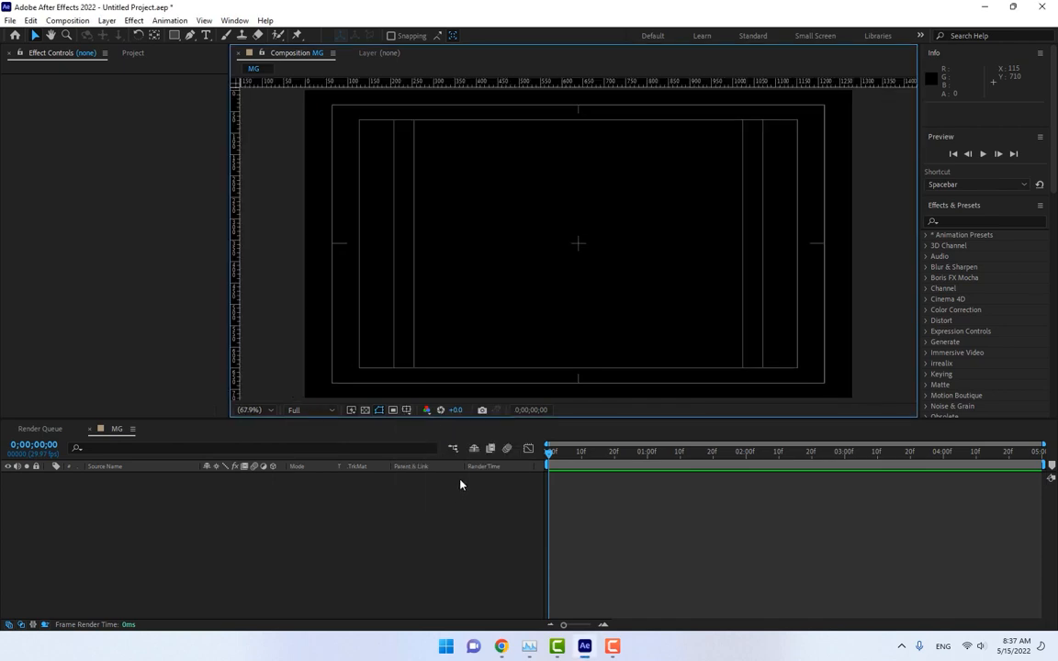
# Draw a small white circle with the Ellipse Tool, centred on the middle of the composition
pyautogui.click(174, 36)
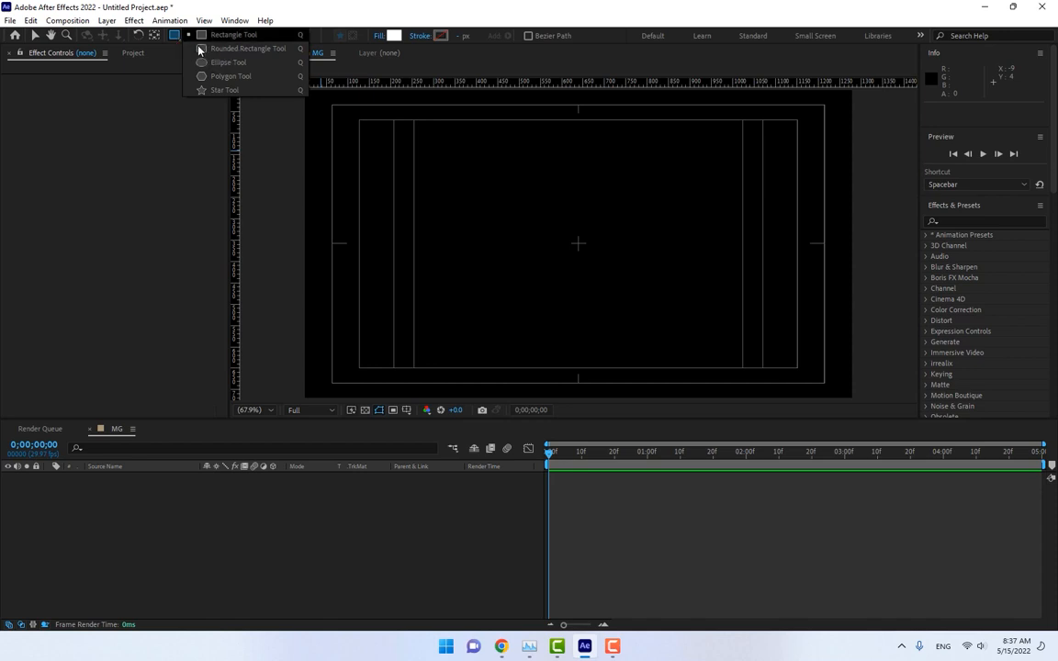
pyautogui.click(236, 62)
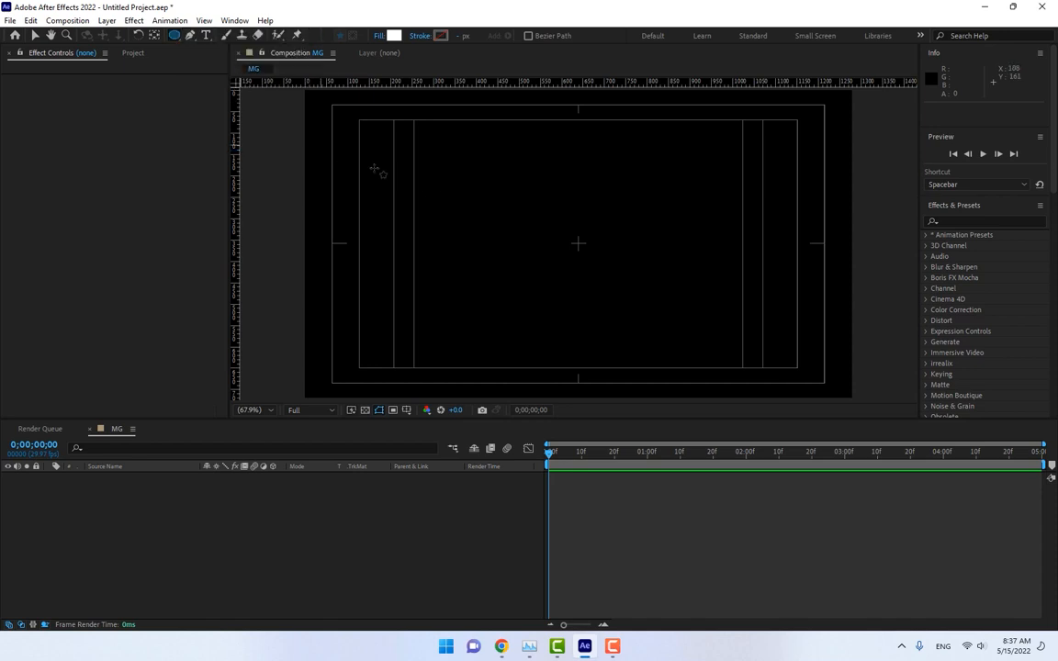
pyautogui.moveTo(579, 244); pyautogui.dragTo(597, 263)
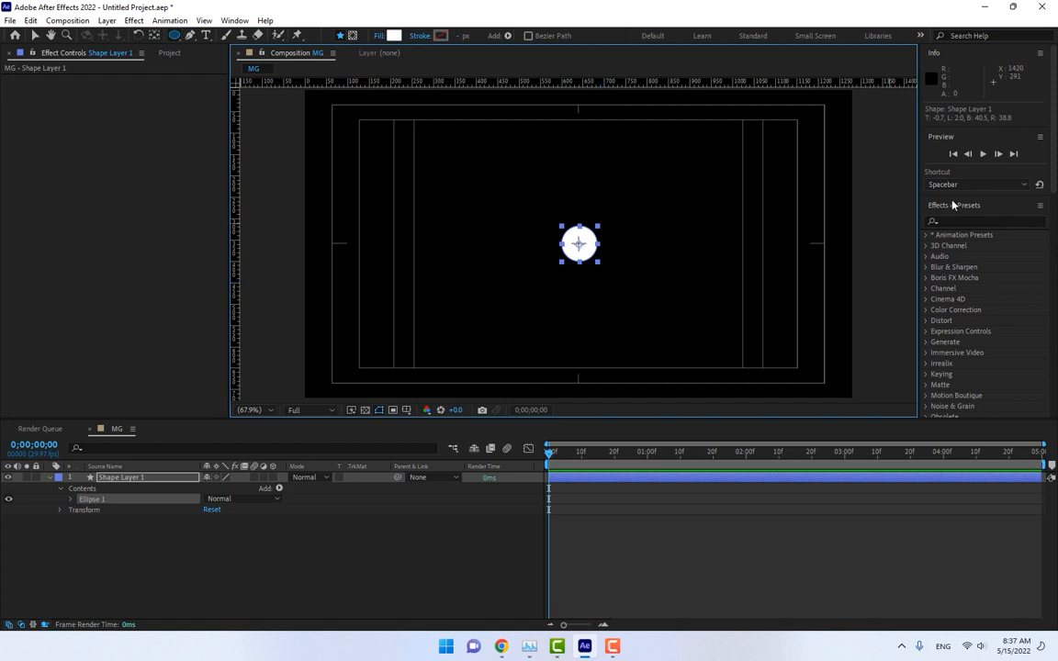
# Search the effects for "radia" and apply Radial Wipe to the circle
pyautogui.click(983, 220)
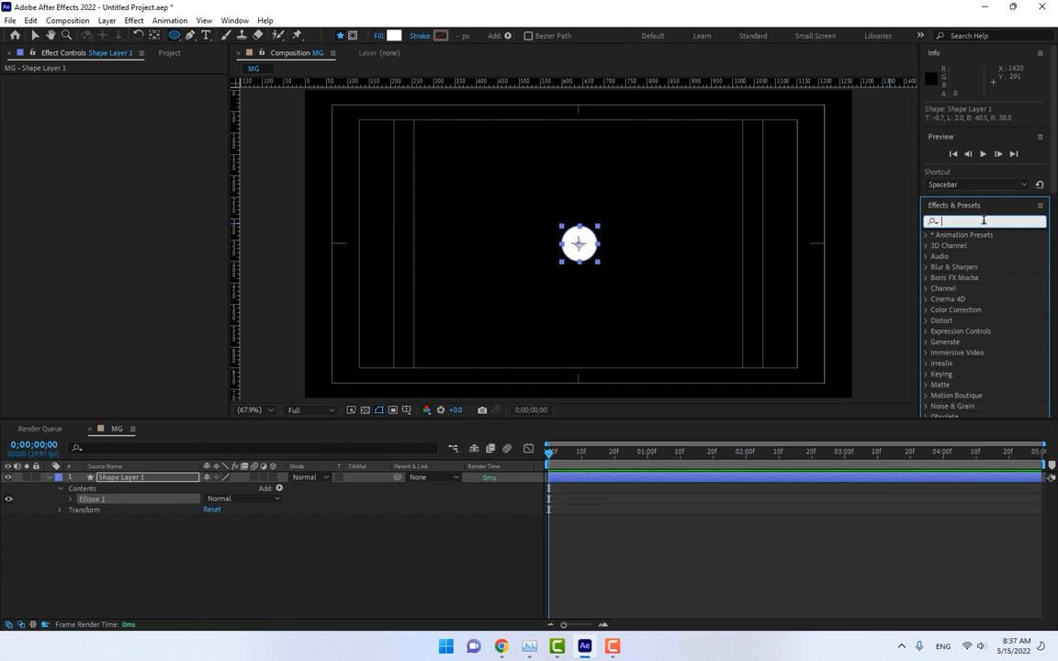
pyautogui.write('r')
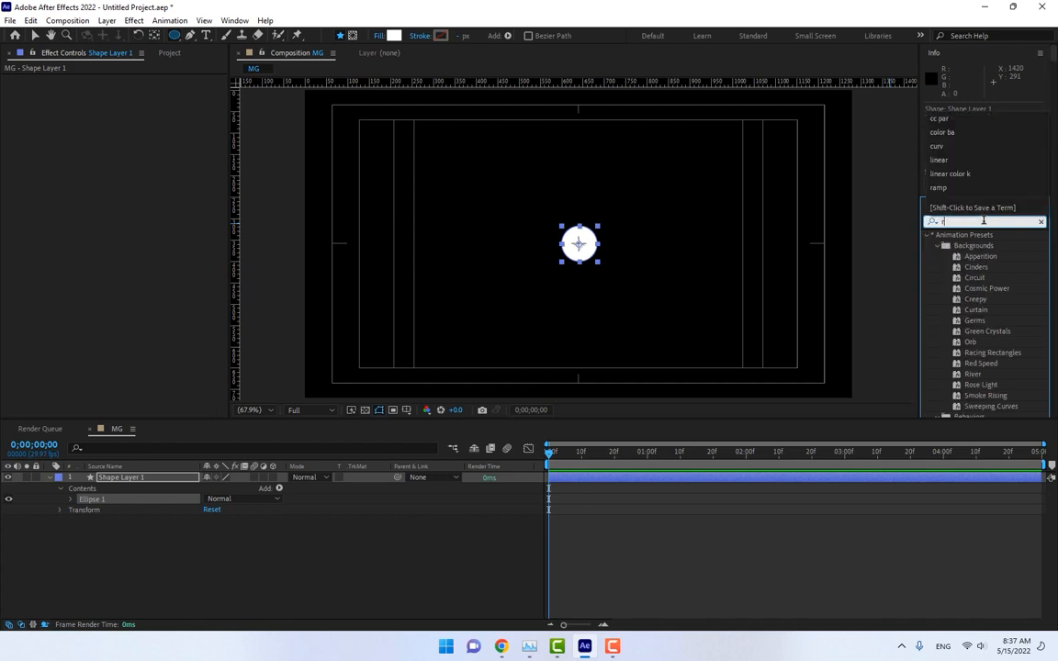
pyautogui.write('adia')
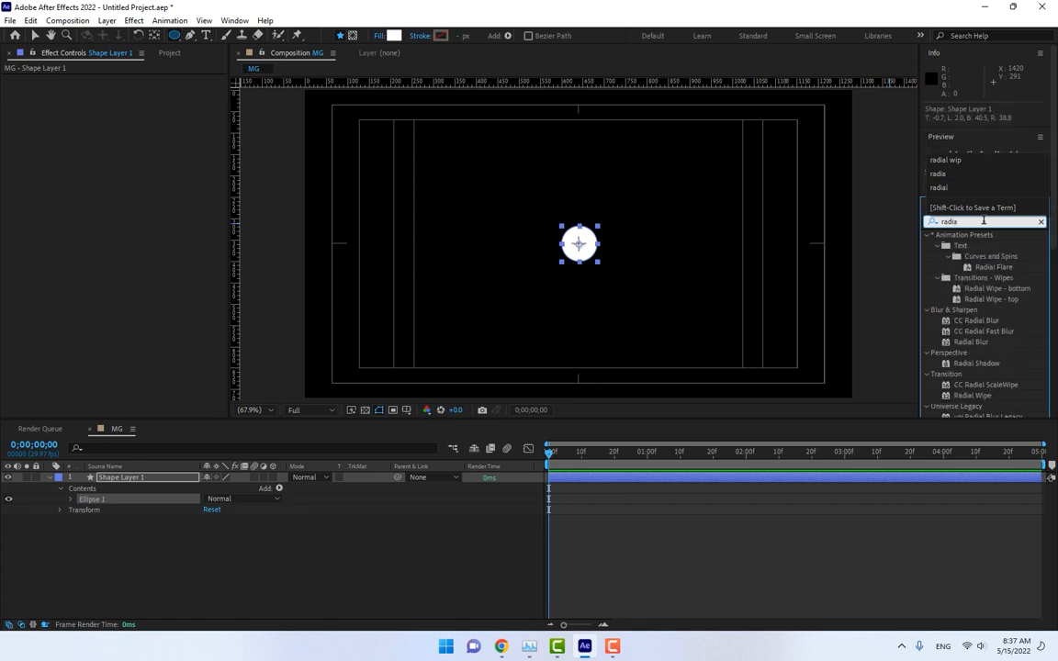
pyautogui.moveTo(1001, 395); pyautogui.dragTo(588, 246)
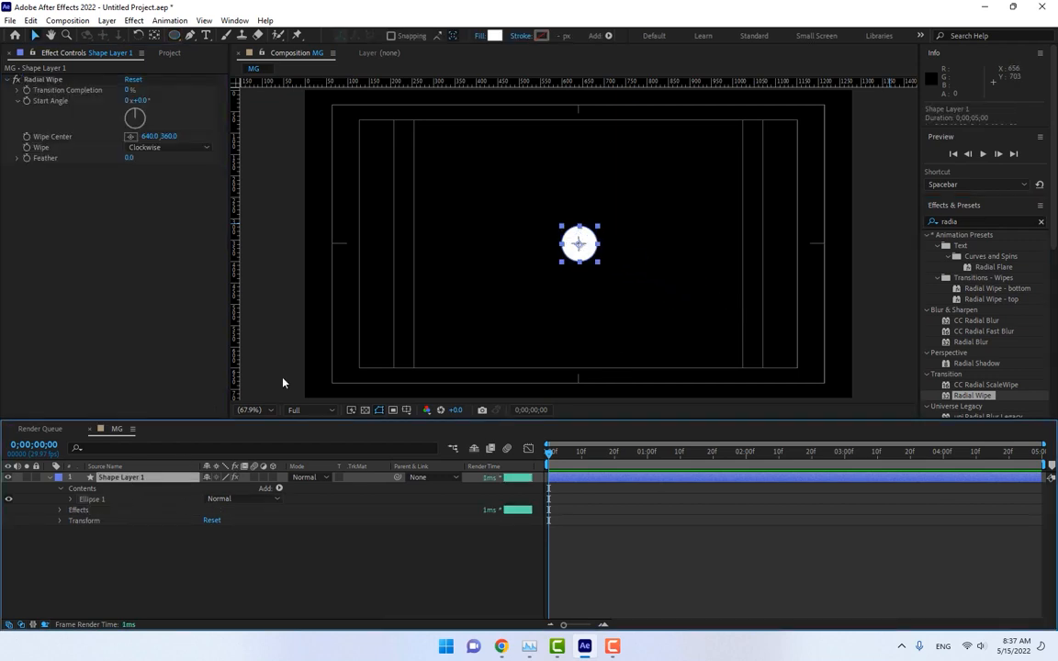
# Set the circle's fill to none
pyautogui.click(478, 35)
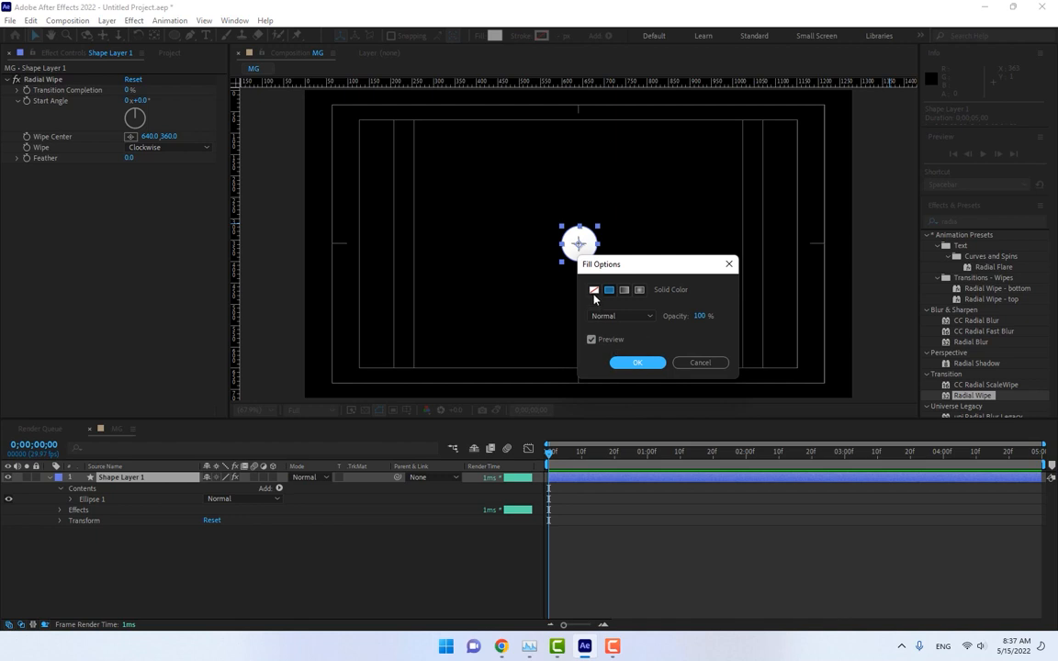
pyautogui.click(594, 290)
pyautogui.click(637, 363)
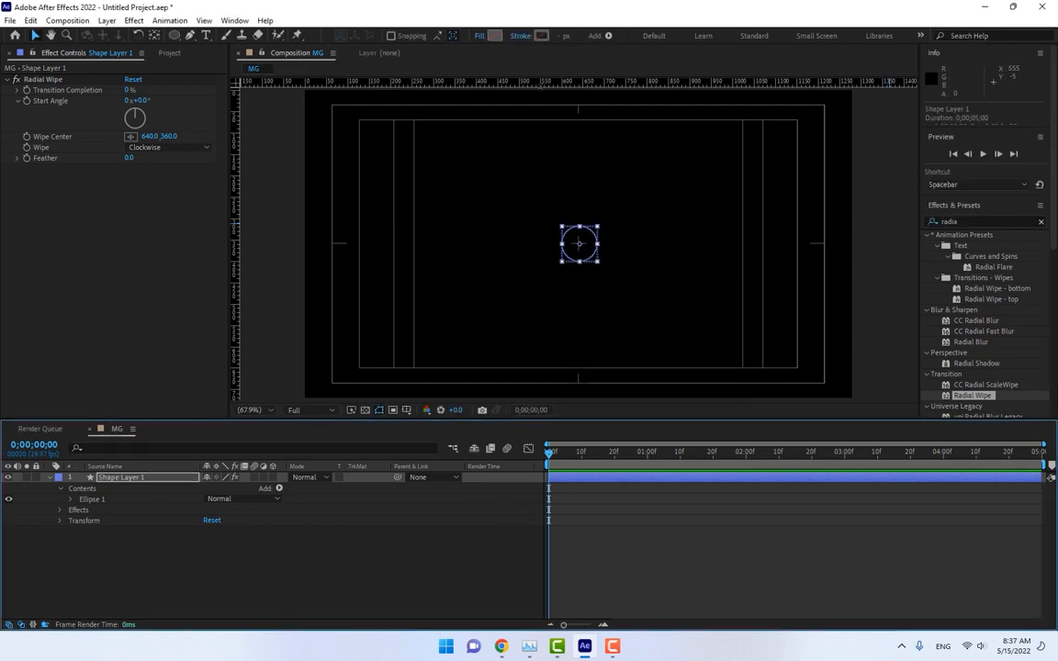
# Give the circle a solid white stroke 7.6 px wide
pyautogui.click(521, 36)
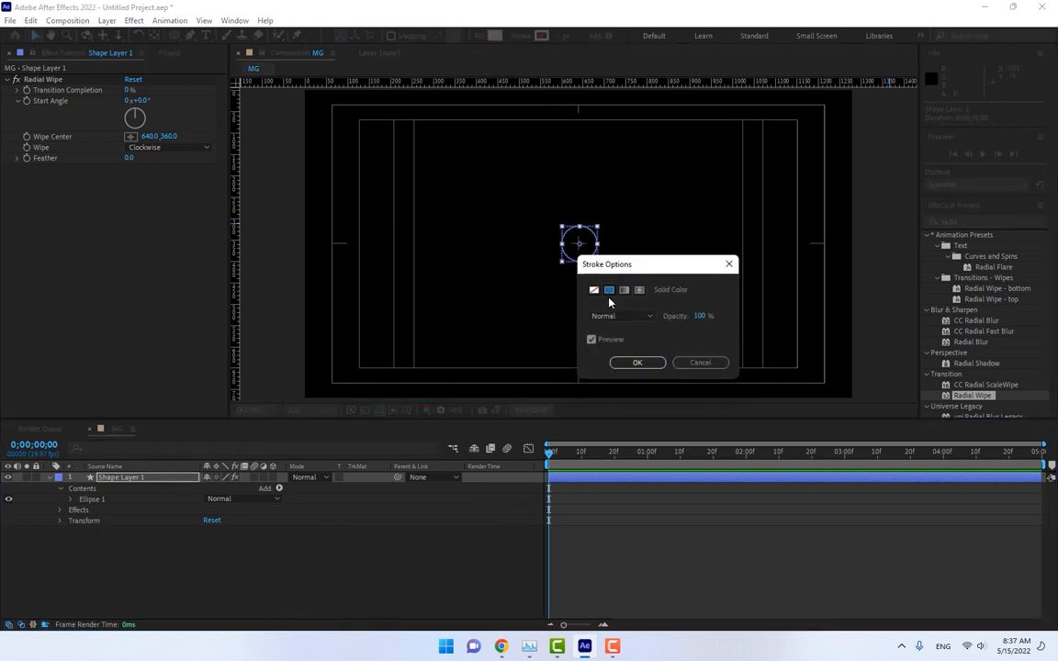
pyautogui.click(608, 291)
pyautogui.click(635, 363)
pyautogui.click(542, 36)
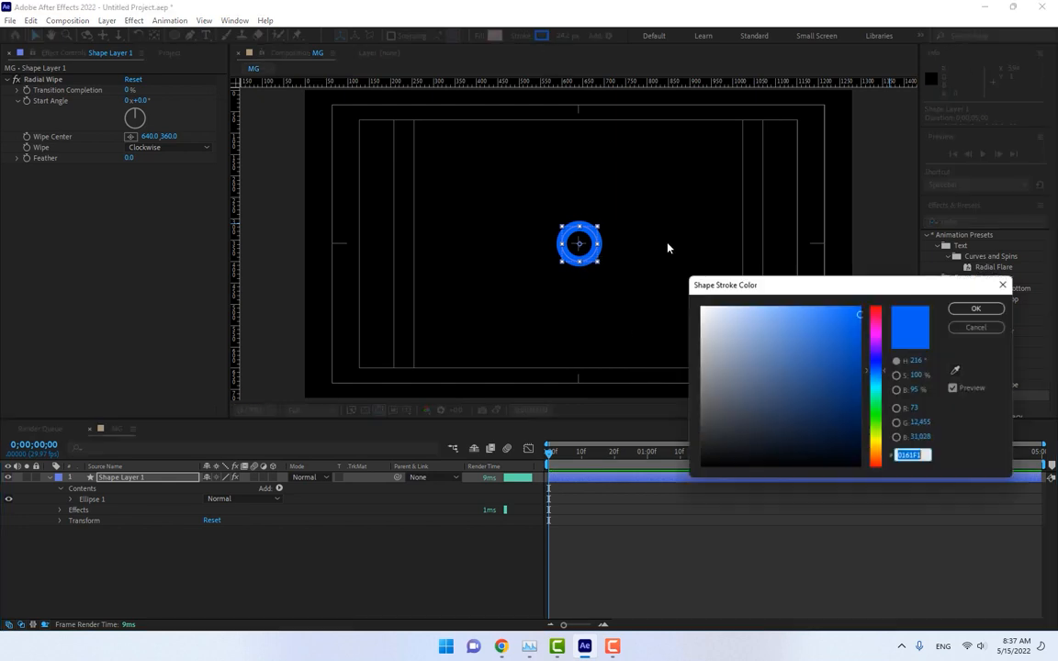
pyautogui.click(703, 309)
pyautogui.click(976, 309)
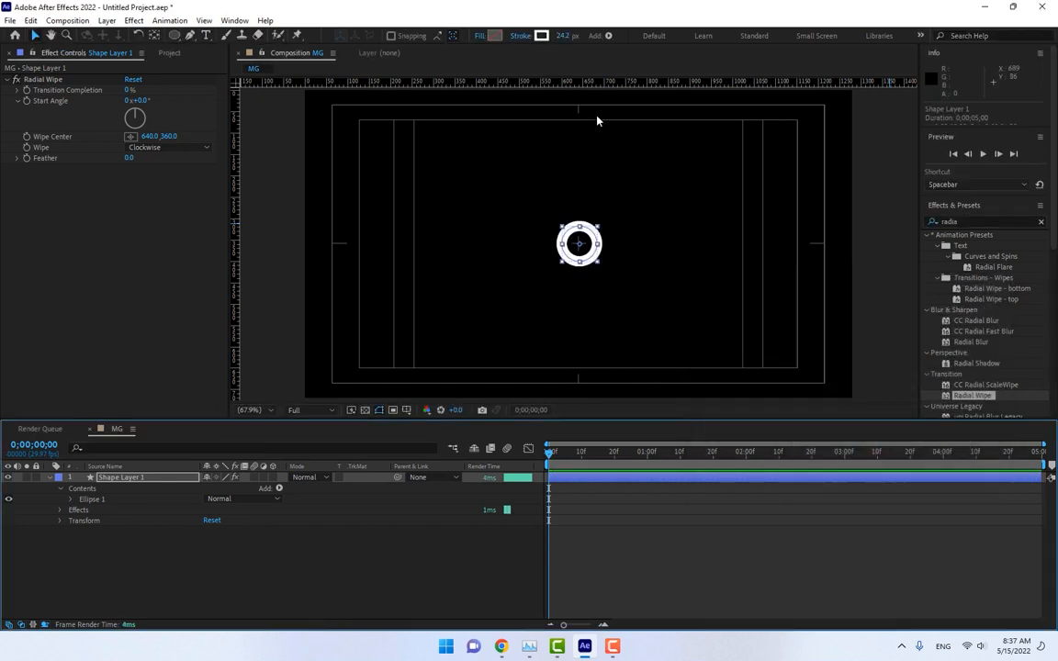
pyautogui.moveTo(564, 36); pyautogui.dragTo(571, 149)
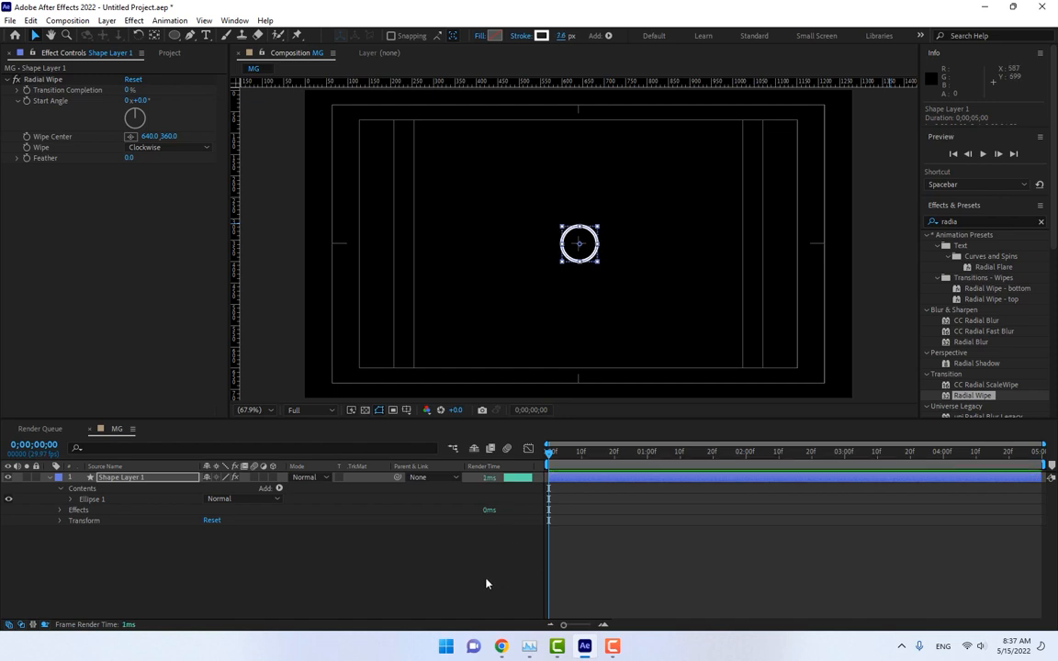
# Keyframe the circle's Radial Wipe Transition Completion at 100% on the first frame and 0% at 0;00;00;15
pyautogui.click(143, 479)
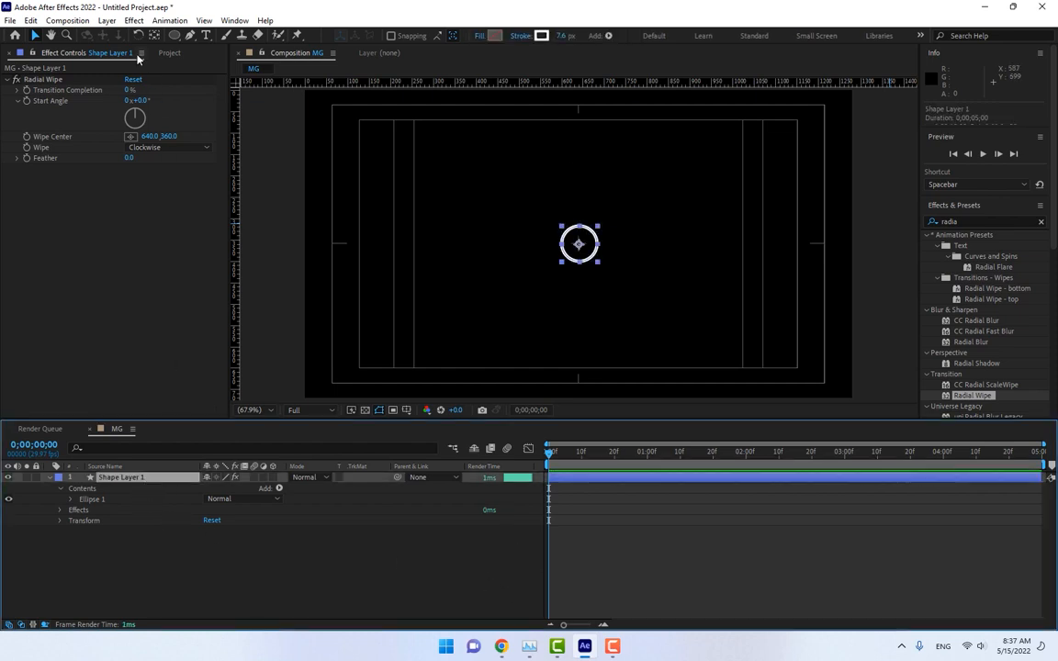
pyautogui.moveTo(132, 89); pyautogui.dragTo(197, 89)
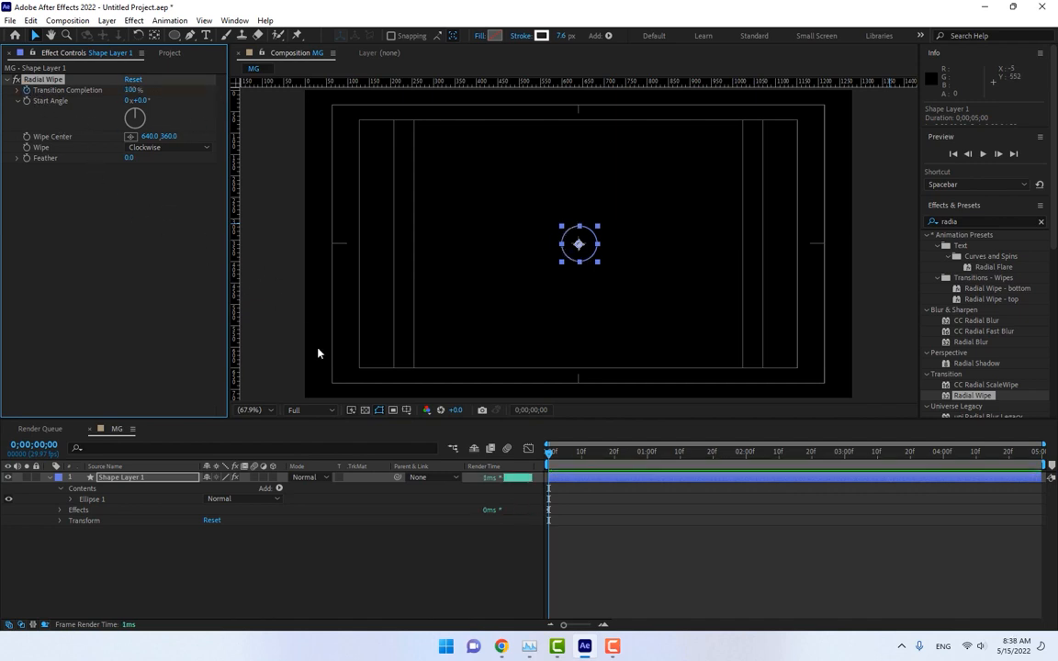
pyautogui.click(599, 456)
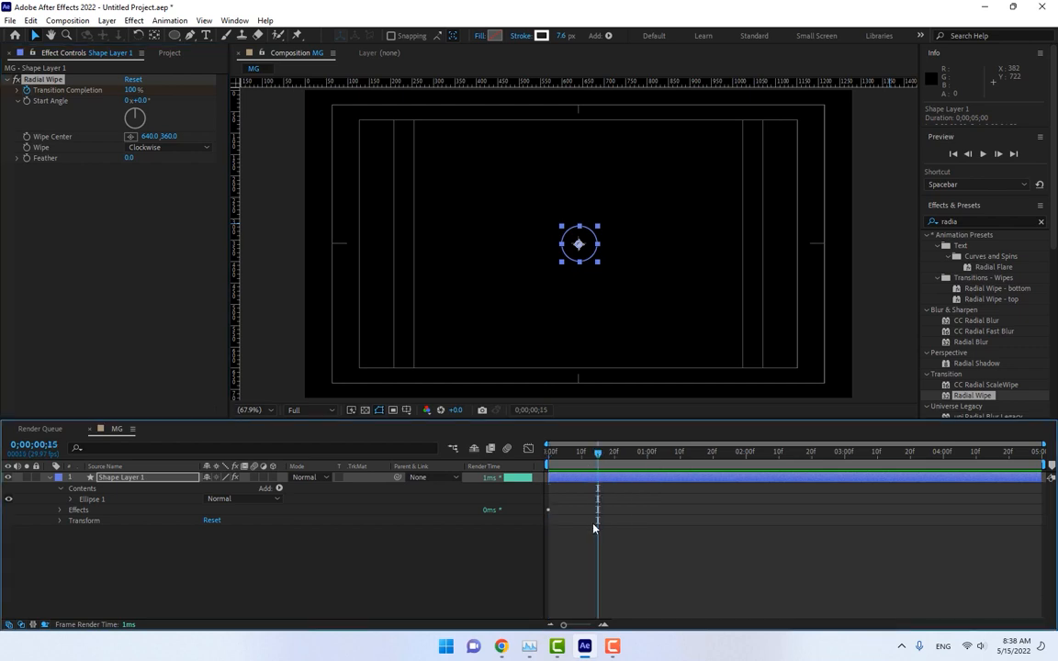
pyautogui.click(133, 89)
pyautogui.write('0')
pyautogui.press('Return')
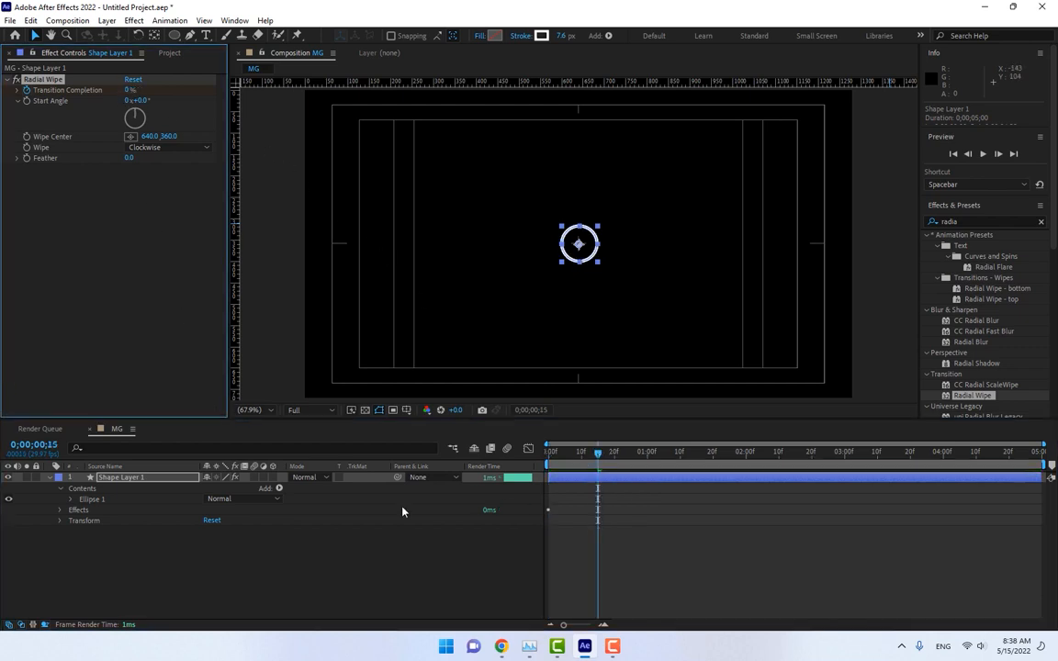
# Preview the circle's wipe animation from the first frame and return to the start
pyautogui.click(511, 541)
pyautogui.click(550, 455)
pyautogui.click(983, 154)
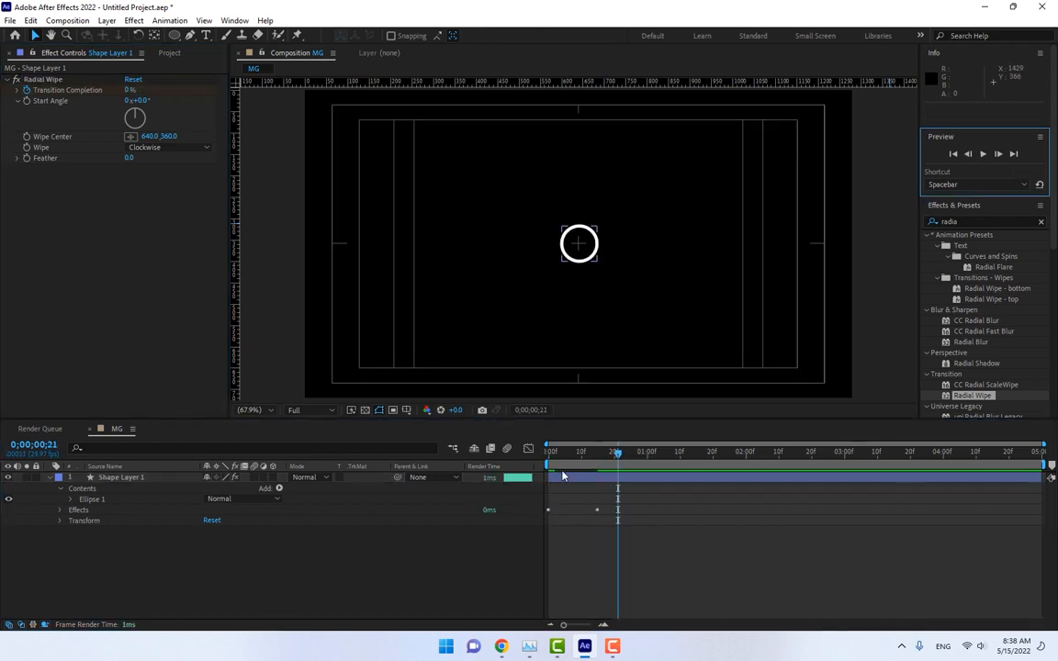
pyautogui.moveTo(550, 452)
pyautogui.mouseDown()
pyautogui.moveTo(599, 456)
pyautogui.moveTo(549, 457)
pyautogui.mouseUp()
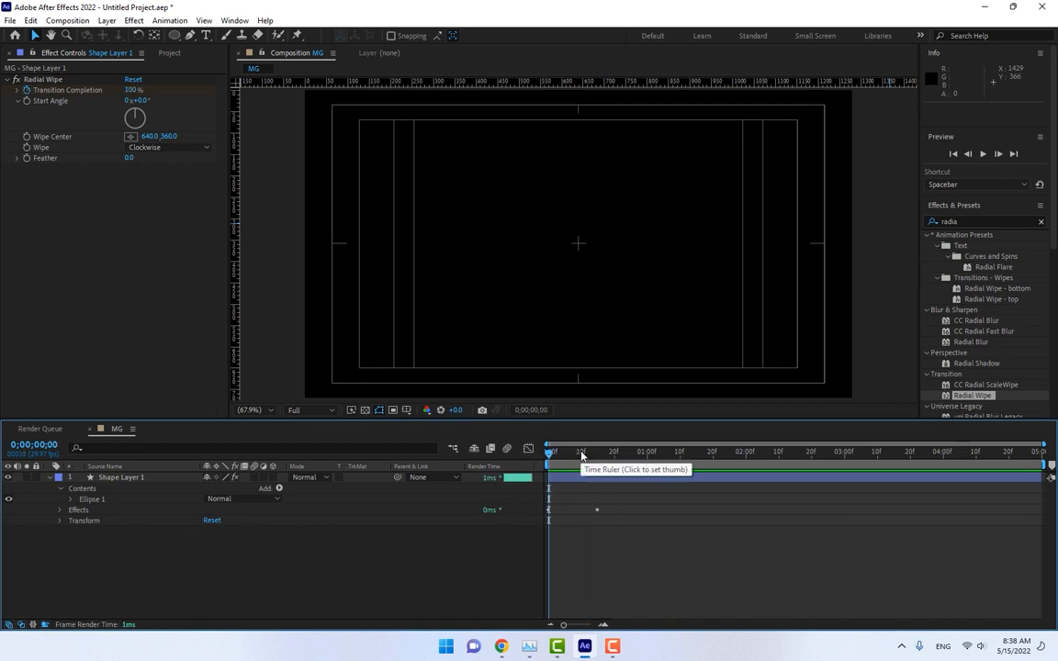
# Reveal the circle's keyframes and move the second Transition Completion keyframe to 0;00;00;10
pyautogui.click(582, 456)
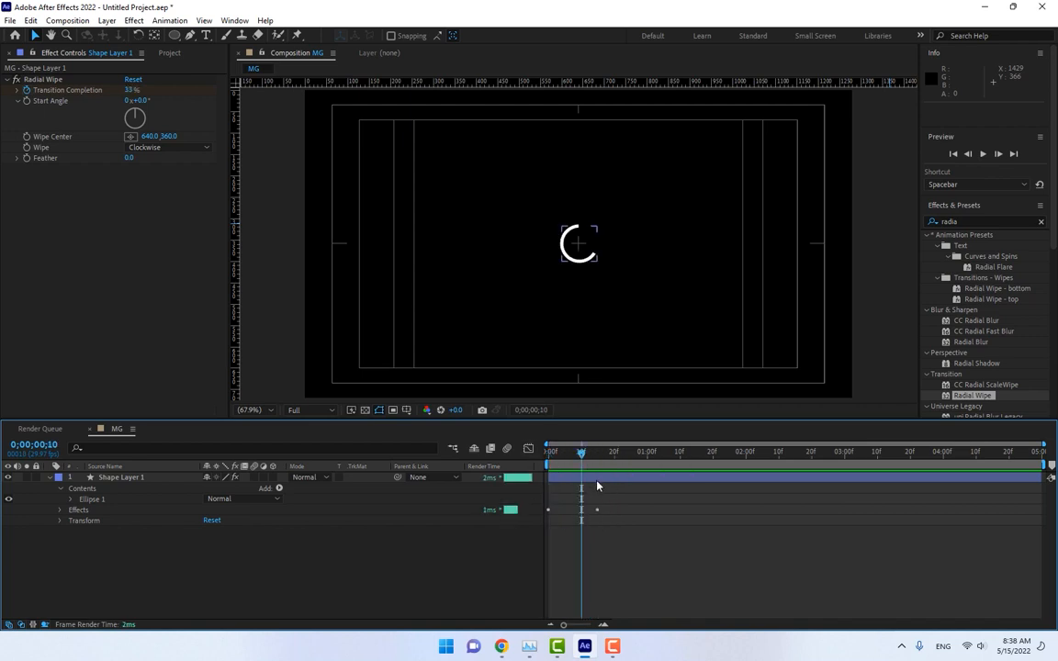
pyautogui.click(597, 479)
pyautogui.press('u')
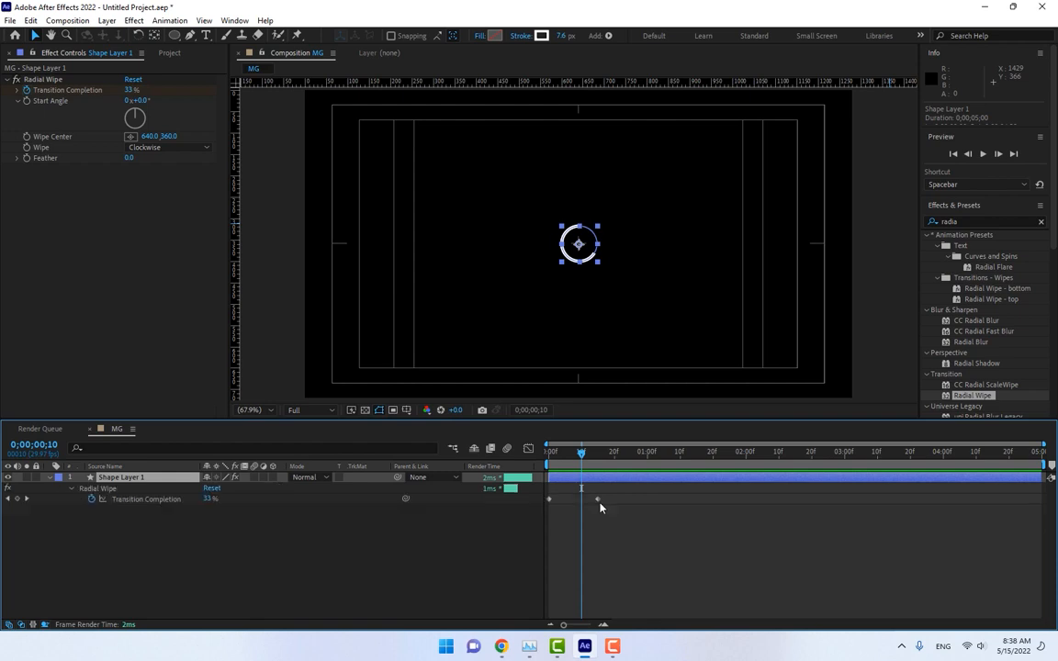
pyautogui.moveTo(597, 500); pyautogui.dragTo(582, 502)
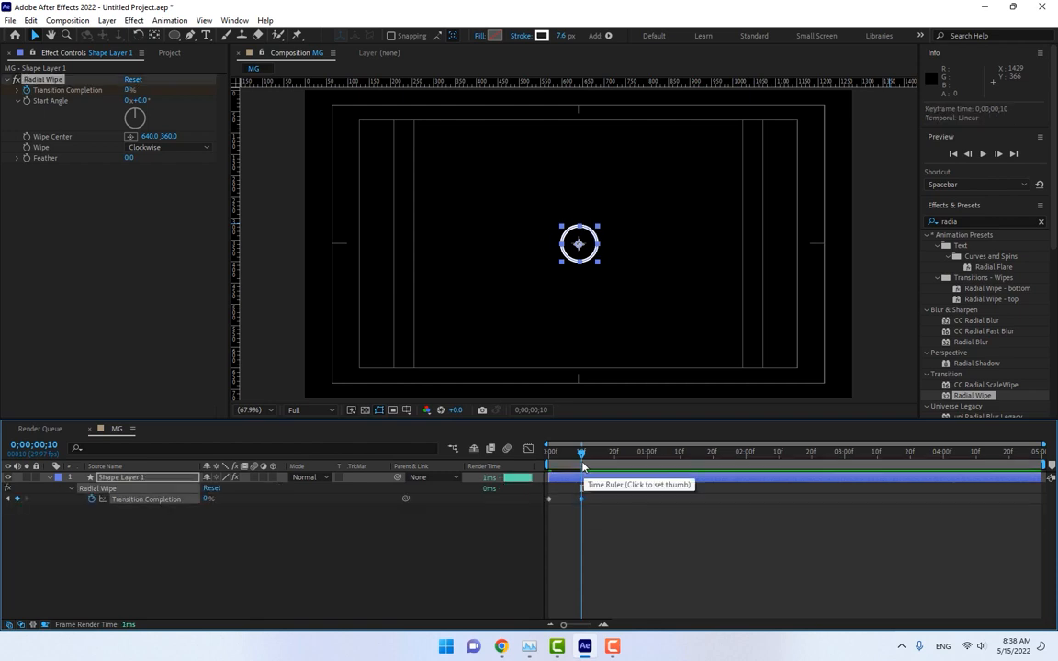
# Play back the shortened wipe animation from the start of the composition
pyautogui.moveTo(583, 457); pyautogui.dragTo(544, 458)
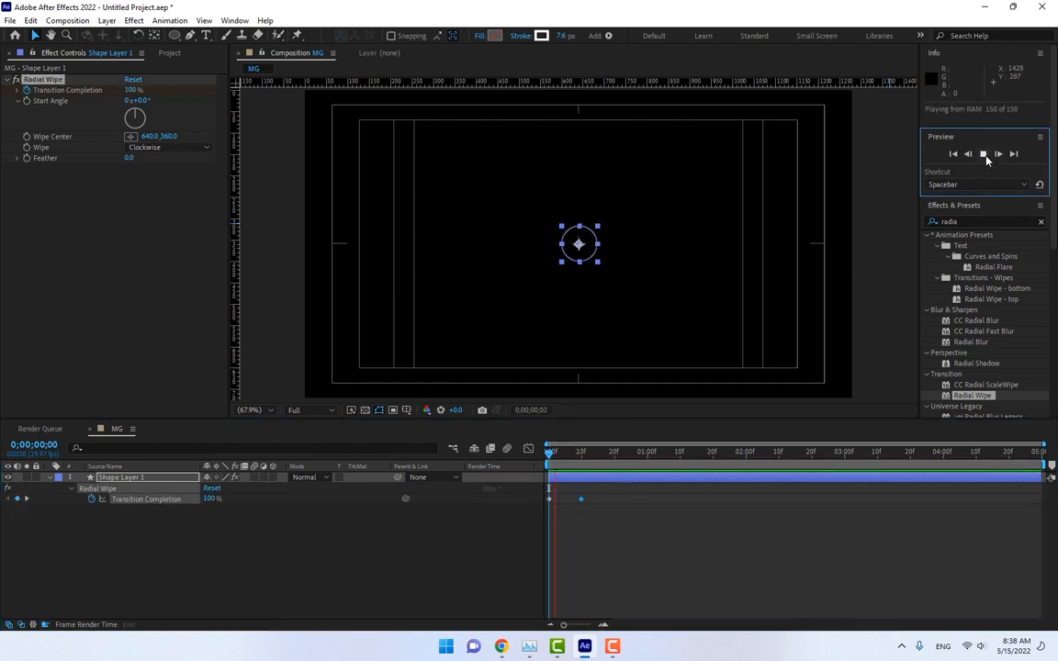
pyautogui.click(983, 154)
pyautogui.click(983, 154)
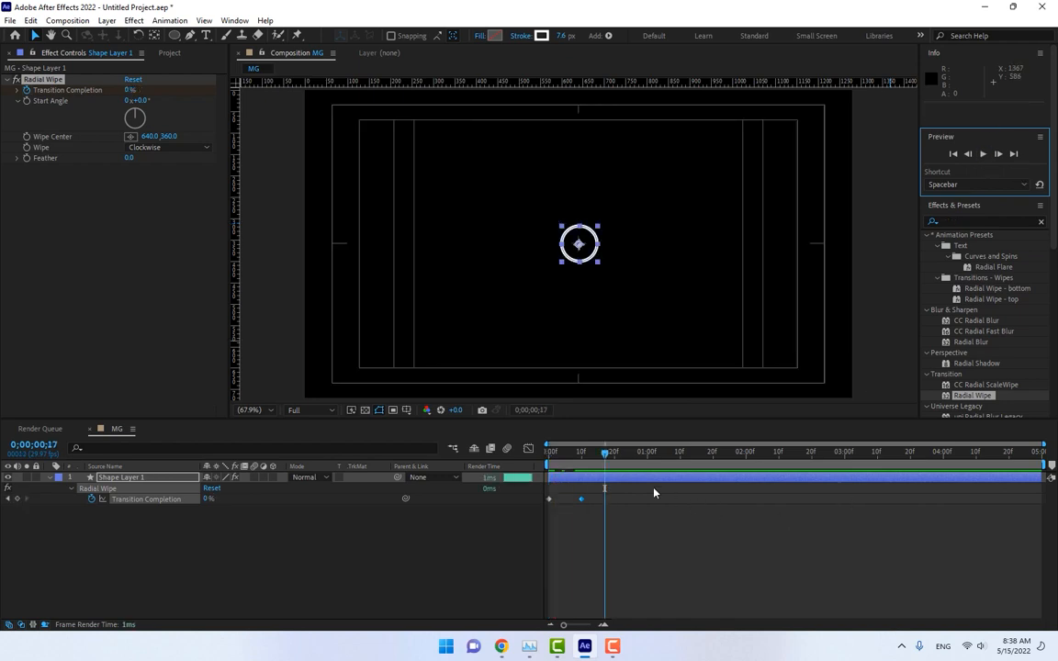
# Add a second Radial Wipe effect to the circle's shape layer and set its wipe direction to Counterclockwise
pyautogui.moveTo(579, 457); pyautogui.dragTo(548, 457)
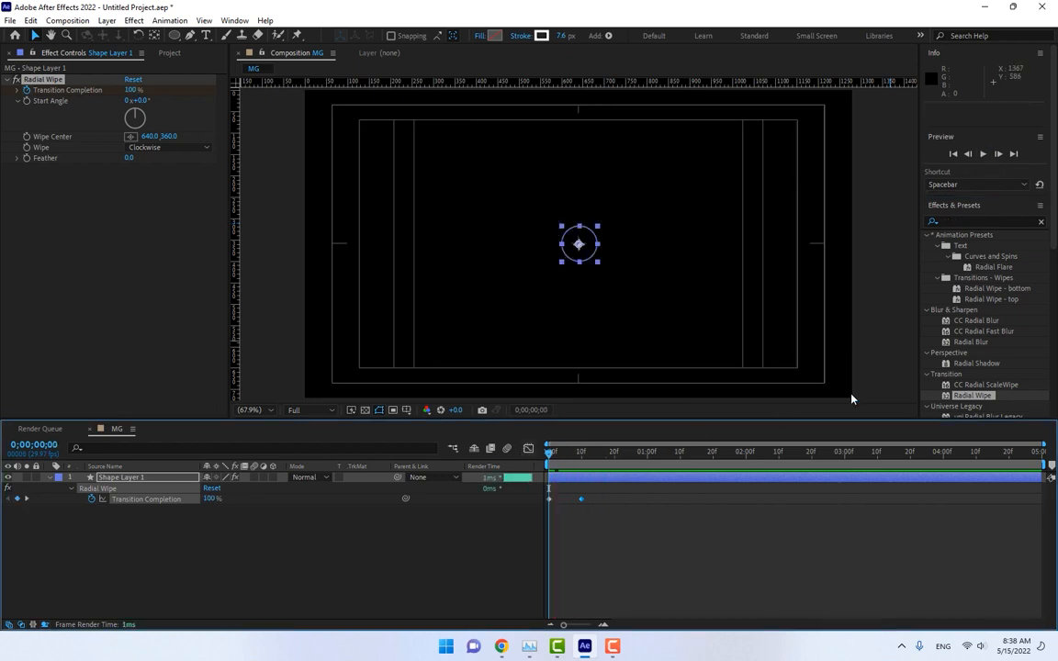
pyautogui.moveTo(980, 402); pyautogui.dragTo(131, 484)
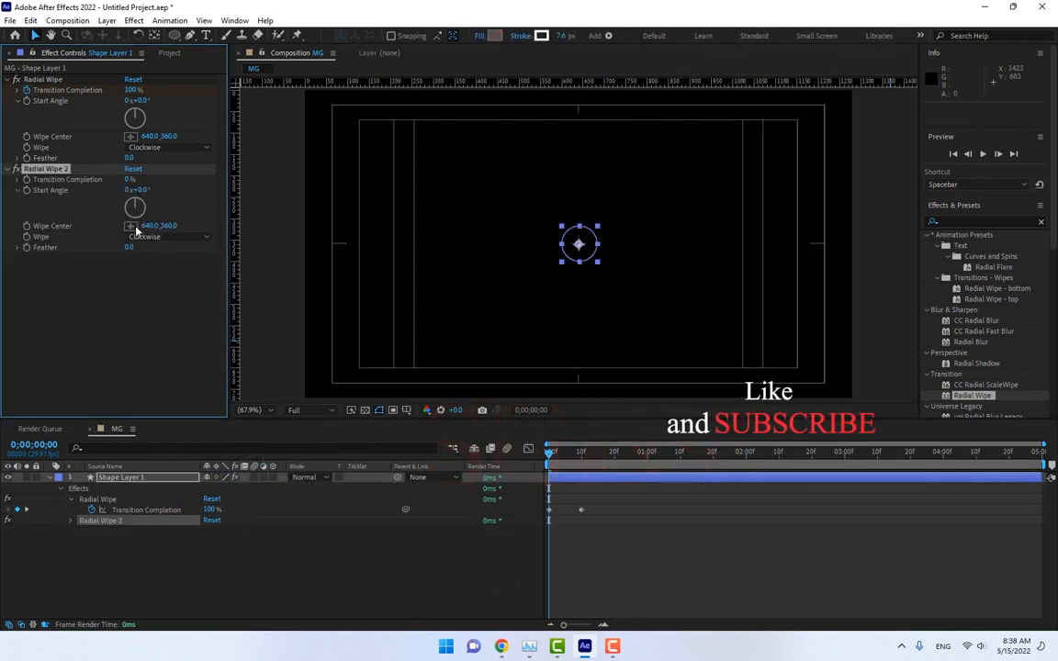
pyautogui.click(154, 241)
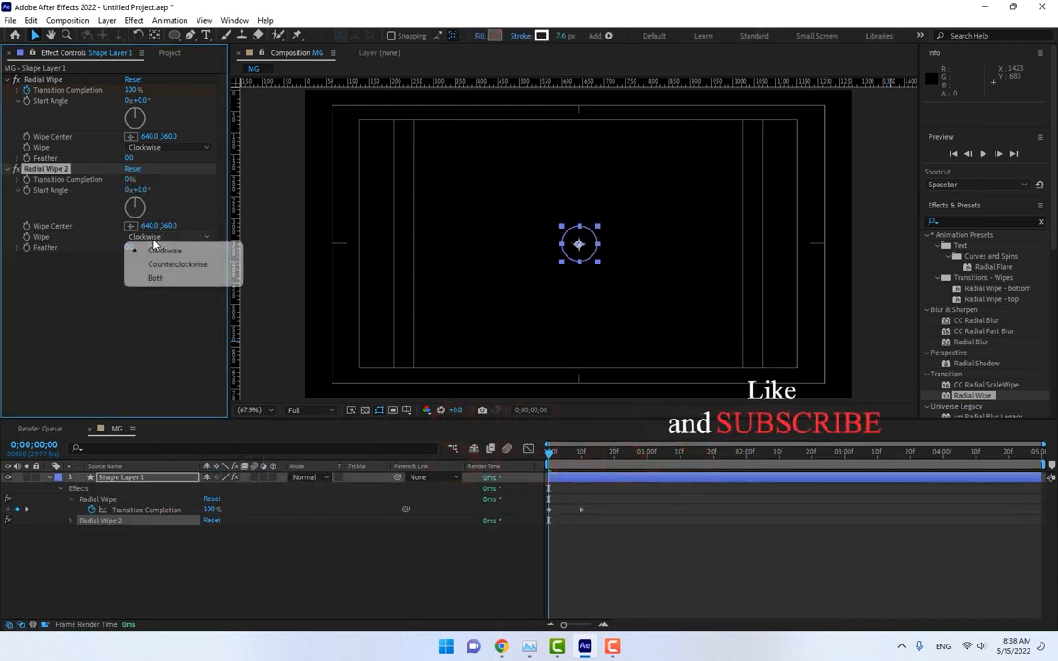
pyautogui.click(214, 268)
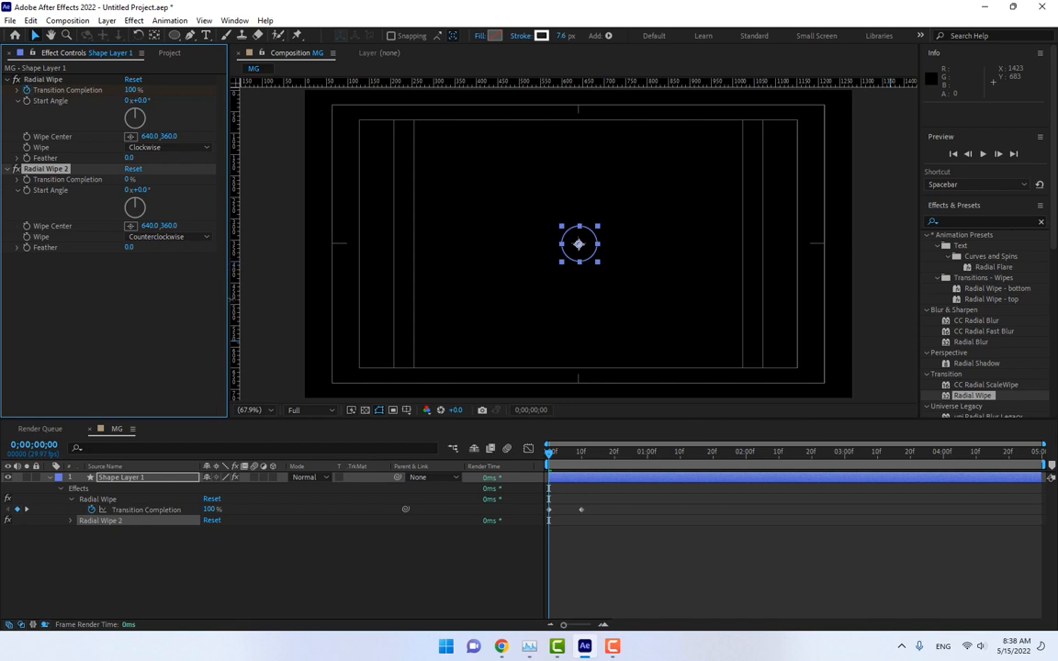
# Keyframe the second Radial Wipe's Transition Completion at 0% on 0;00;00;05 and 100% on 0;00;00;15
pyautogui.moveTo(562, 454); pyautogui.dragTo(572, 455)
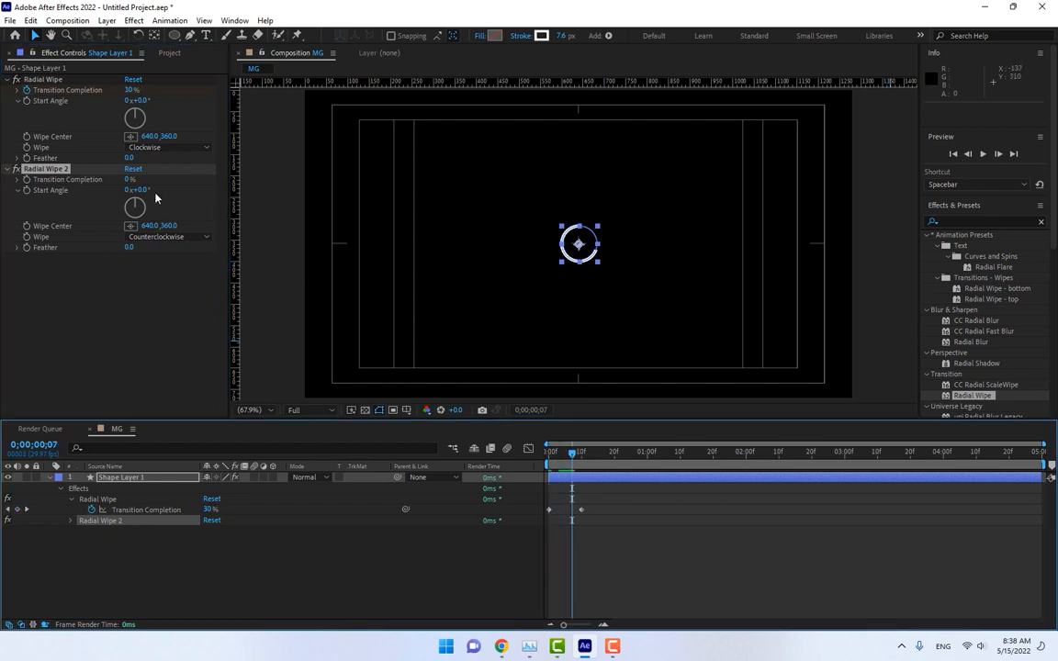
pyautogui.moveTo(129, 180); pyautogui.dragTo(108, 179)
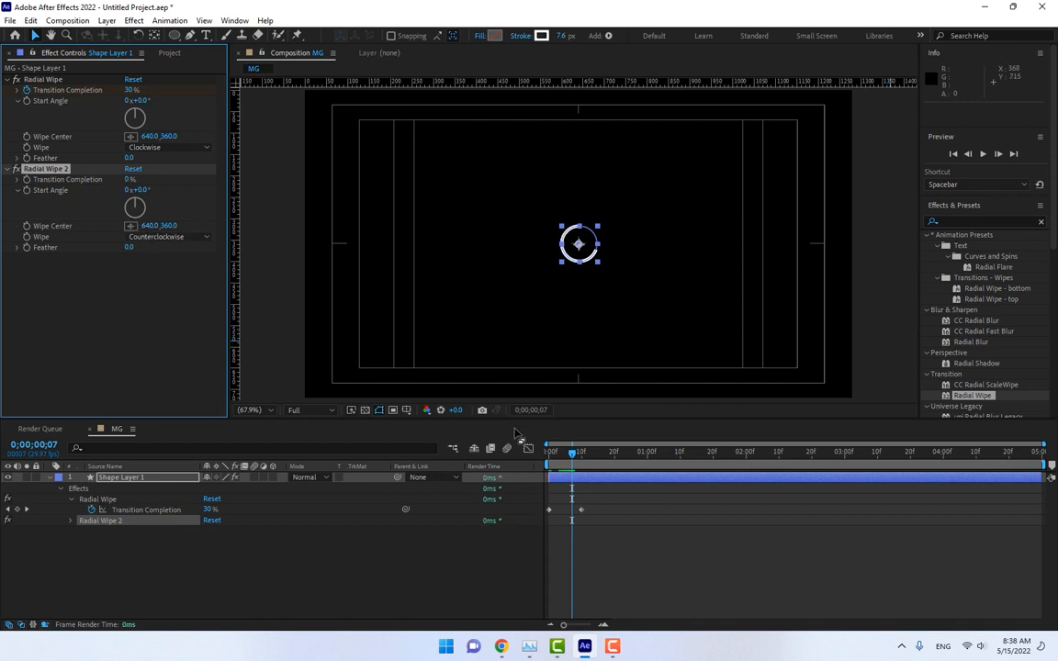
pyautogui.moveTo(570, 456); pyautogui.dragTo(564, 455)
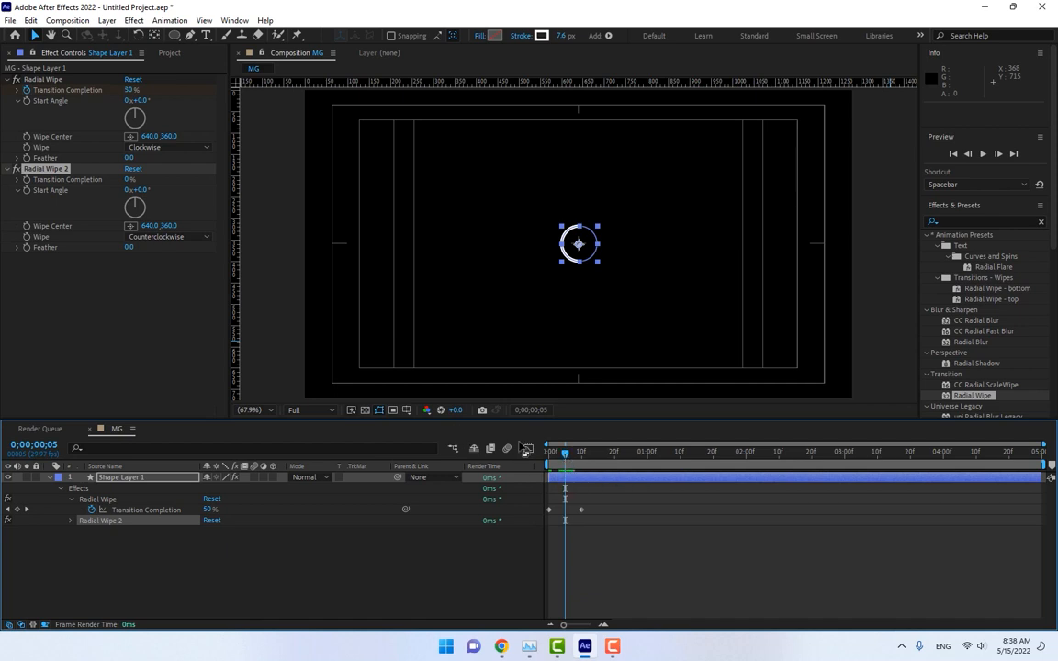
pyautogui.click(26, 172)
pyautogui.click(599, 454)
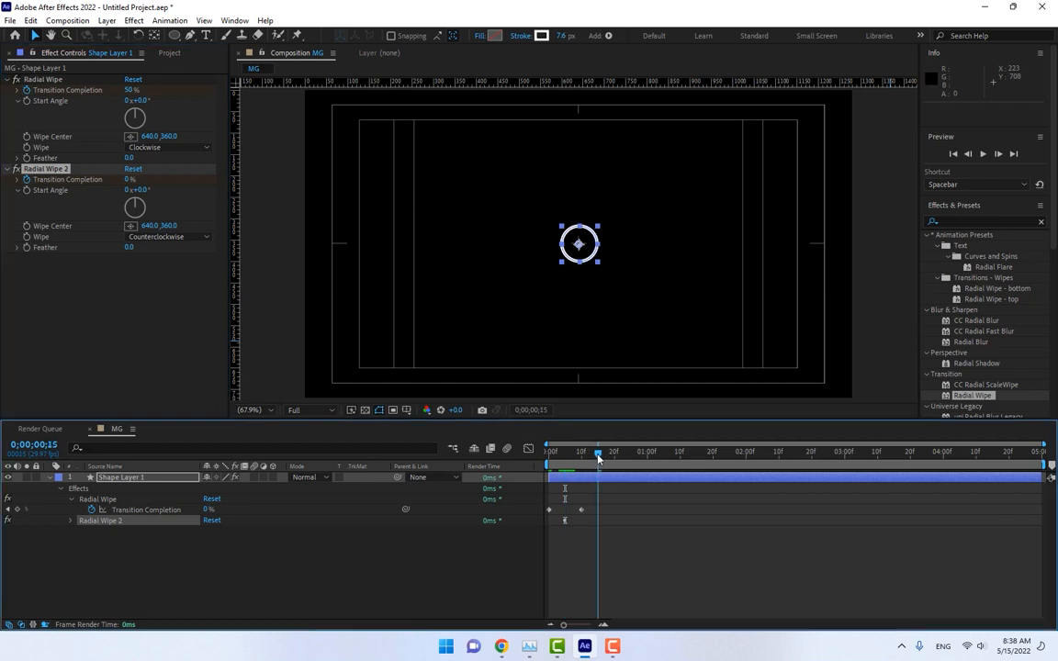
pyautogui.moveTo(130, 180); pyautogui.dragTo(205, 180)
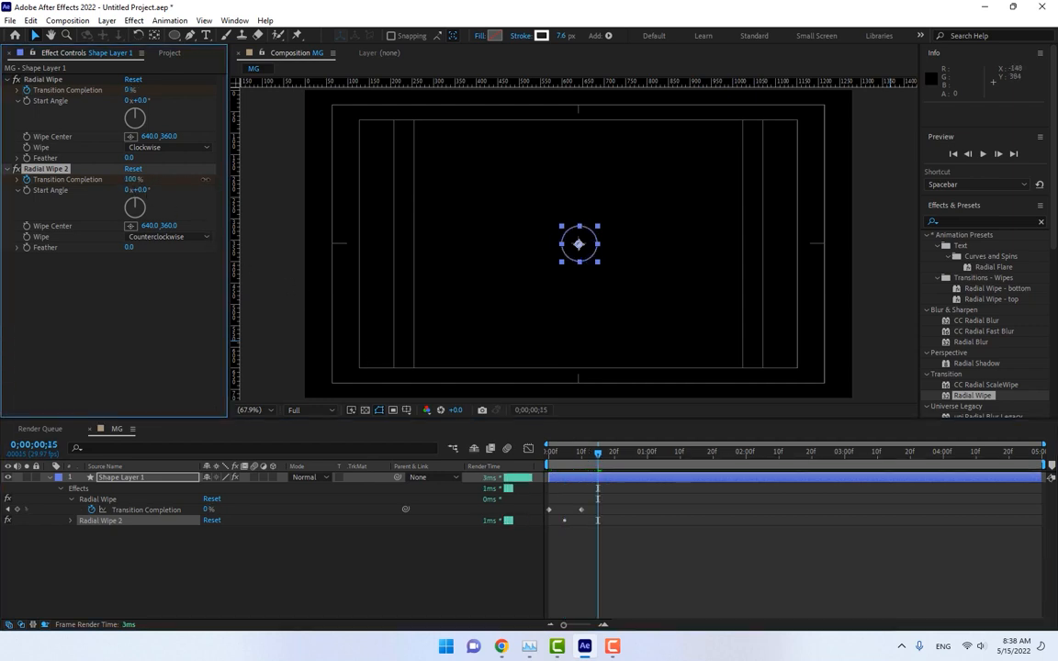
pyautogui.click(447, 570)
# Play back the circle's two-wipe animation from the start and inspect the partly drawn ring at 0;00;00;08
pyautogui.moveTo(570, 455); pyautogui.dragTo(546, 455)
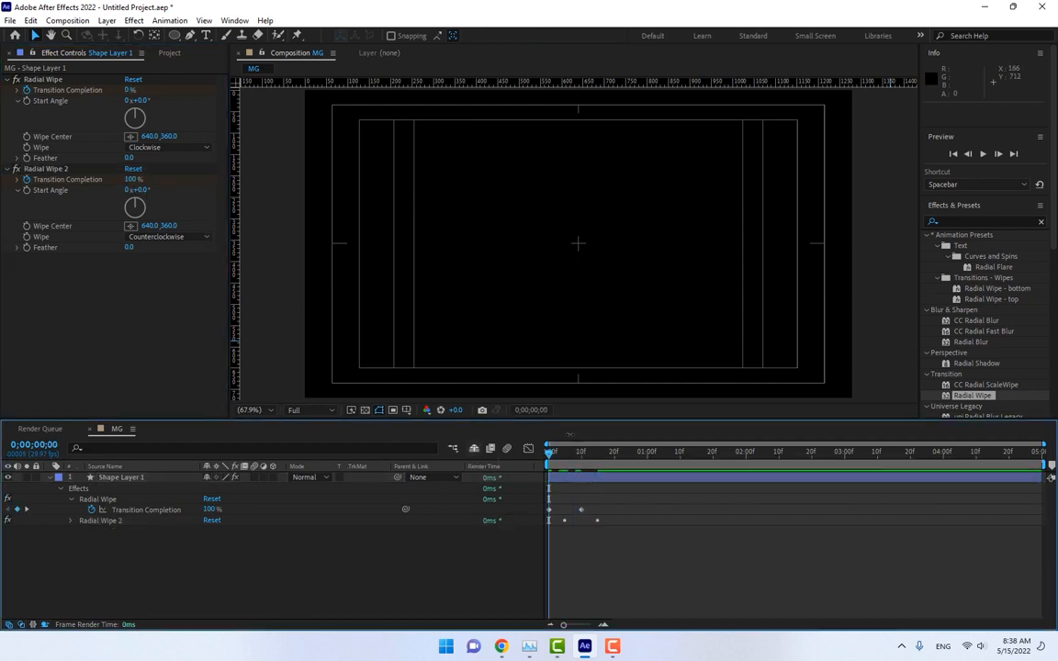
pyautogui.click(983, 155)
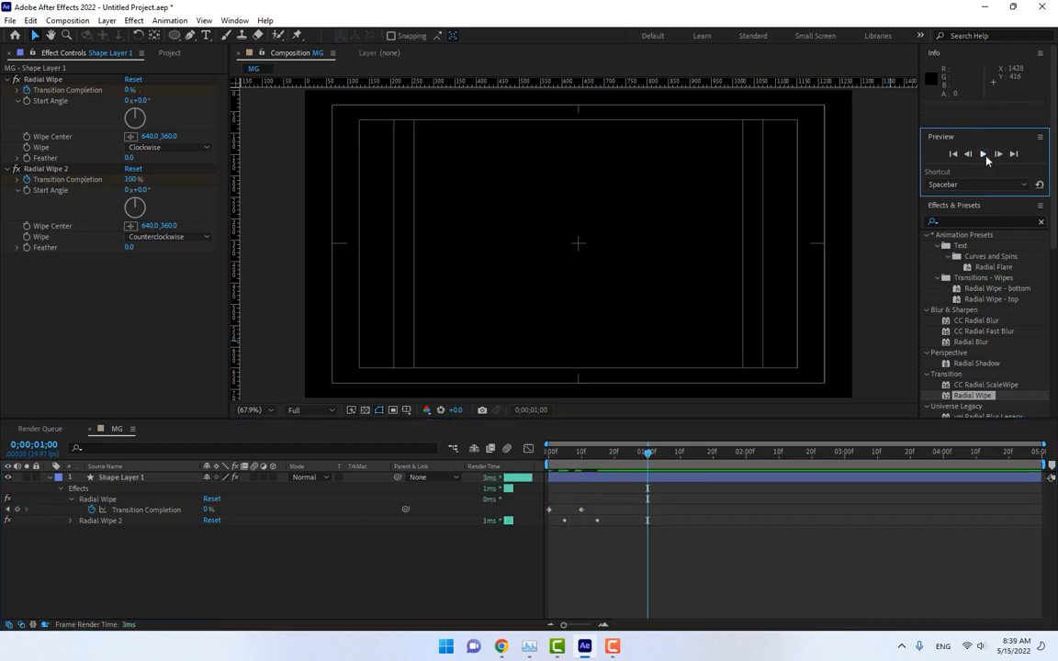
pyautogui.click(592, 452)
pyautogui.moveTo(593, 452); pyautogui.dragTo(576, 452)
# Thin the circle's stroke to 4.2 px and deselect its layer
pyautogui.click(126, 477)
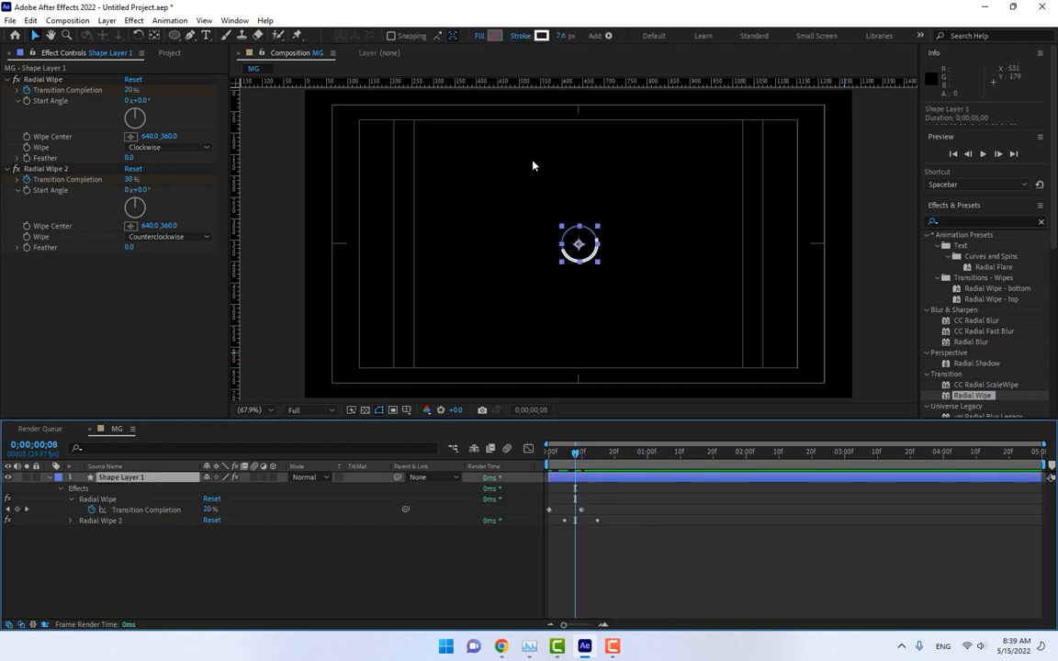
pyautogui.moveTo(562, 35); pyautogui.dragTo(563, 62)
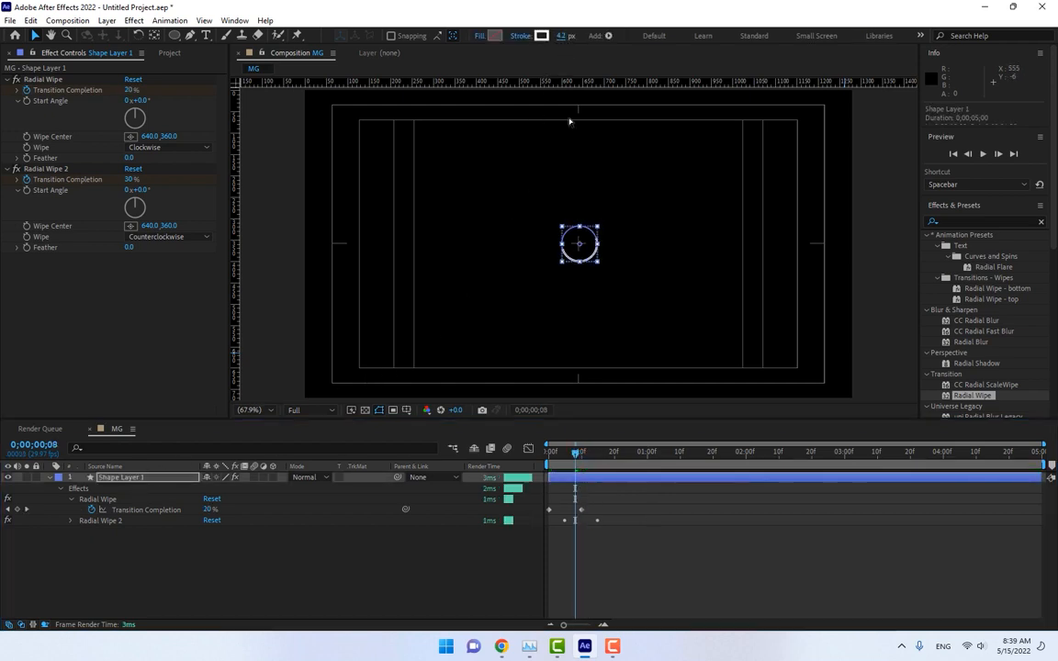
pyautogui.click(497, 573)
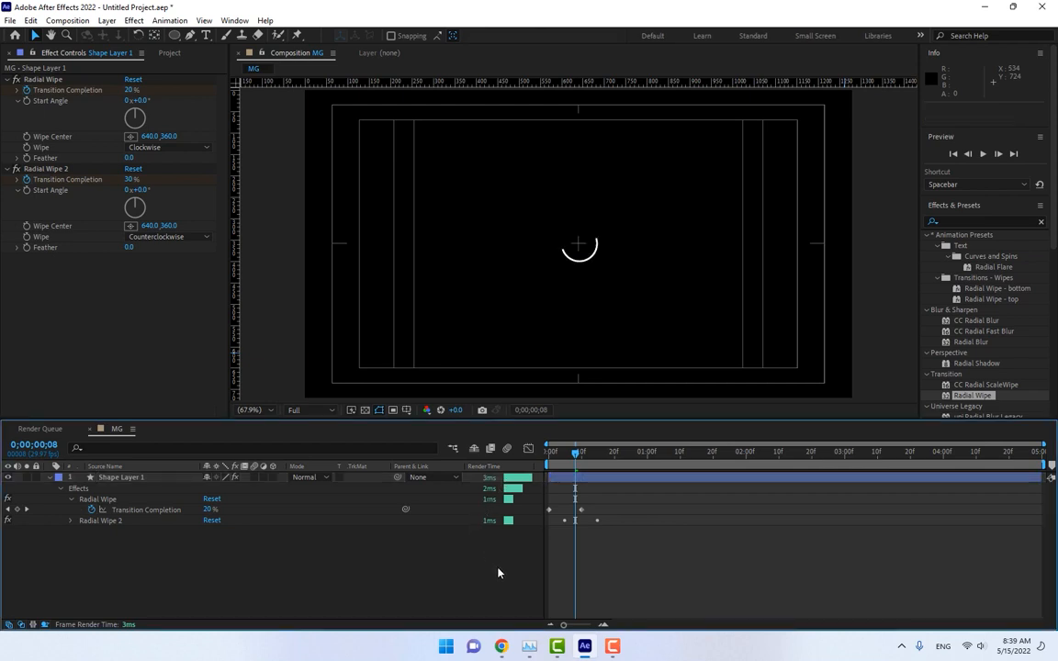
# Duplicate the circle's shape layer and scale the copy down to 76.6%
pyautogui.click(117, 478)
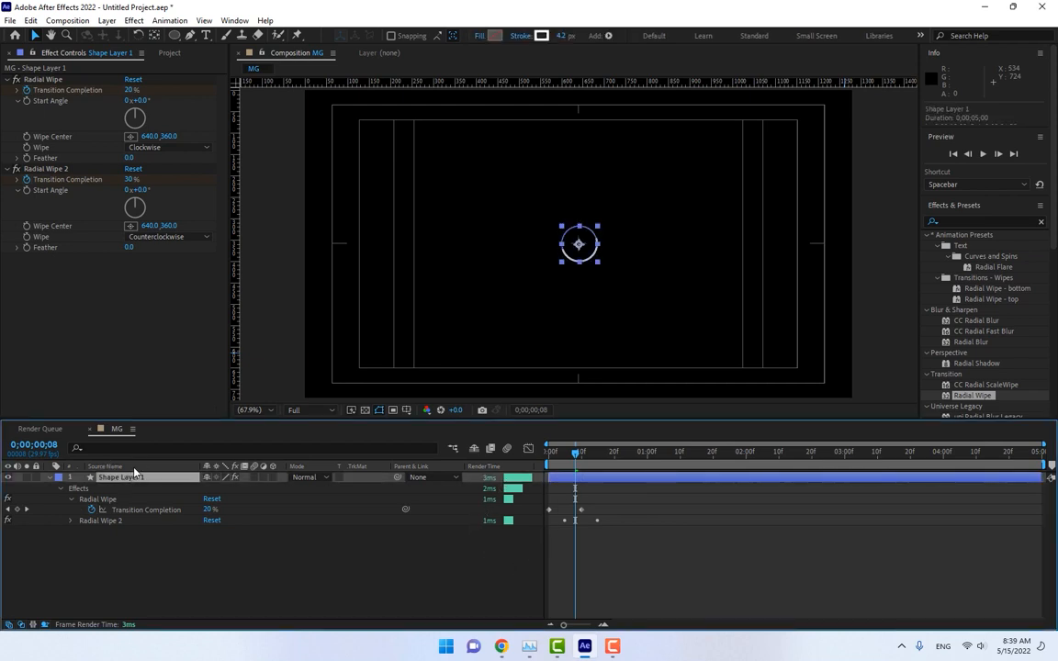
pyautogui.hotkey('ctrl', 'd')
pyautogui.press('s')
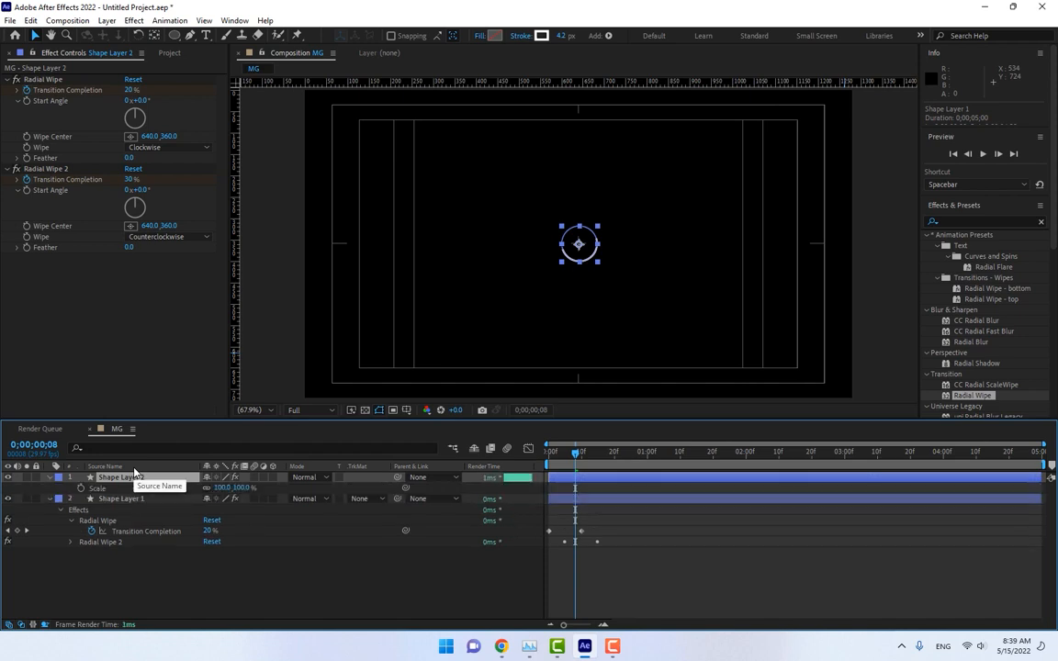
pyautogui.moveTo(223, 487); pyautogui.dragTo(73, 463)
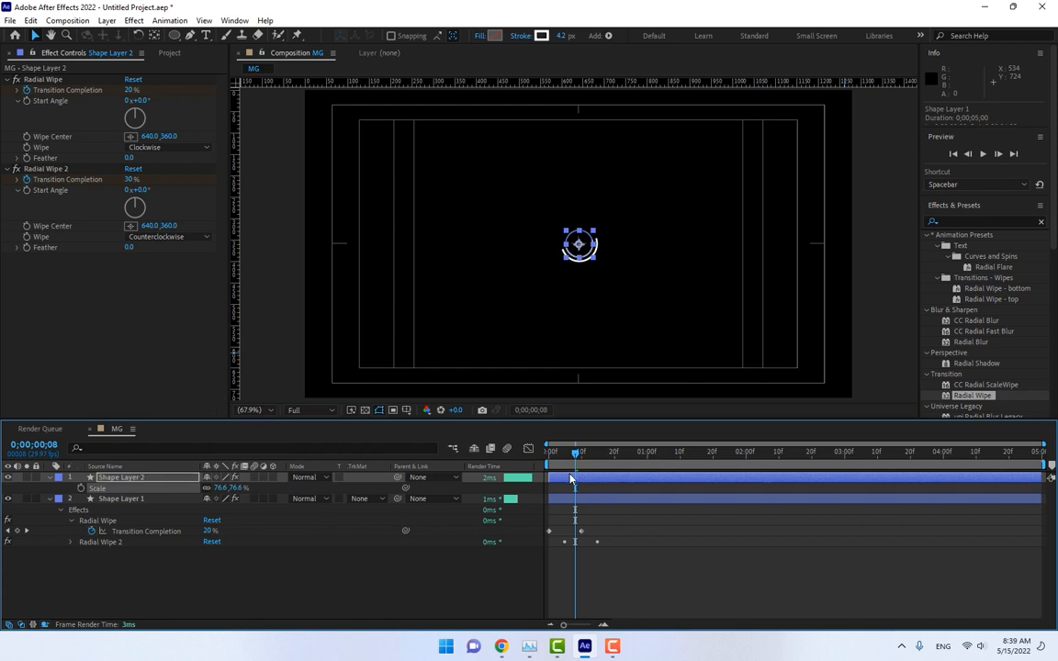
# Shift the smaller circle's layer three frames later and preview both circles from the start of the composition
pyautogui.click(558, 456)
pyautogui.moveTo(573, 479); pyautogui.dragTo(581, 479)
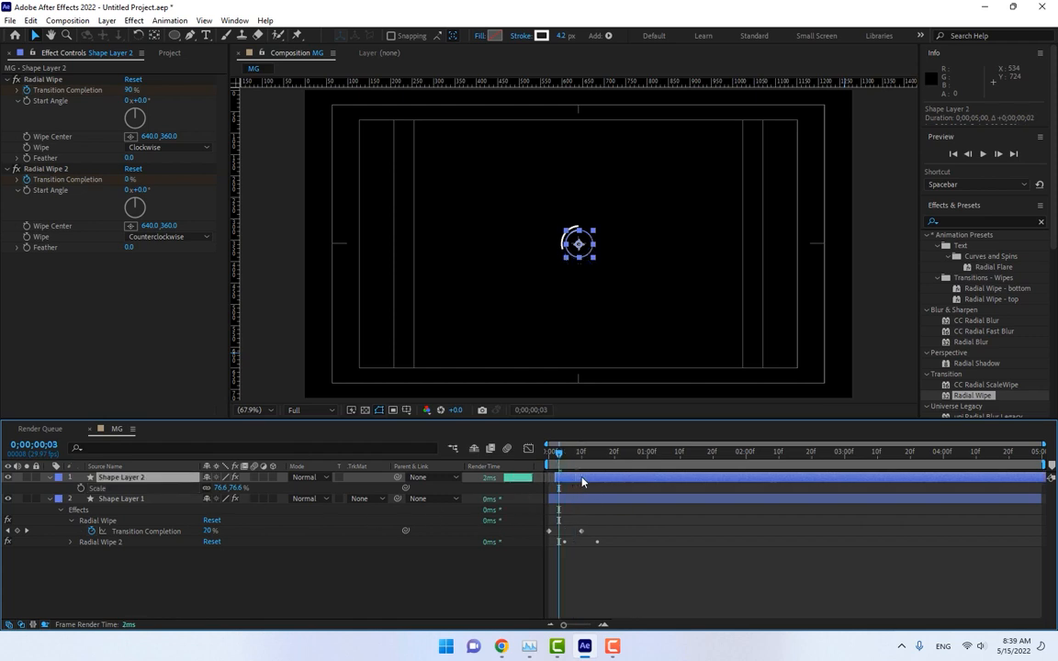
pyautogui.press('Home')
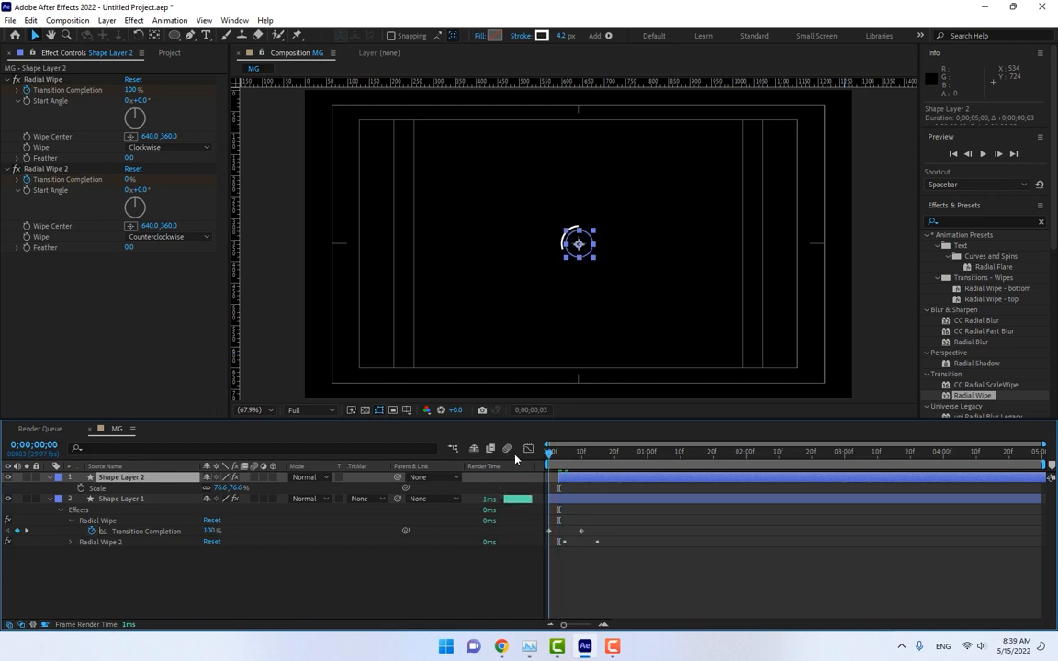
pyautogui.click(983, 155)
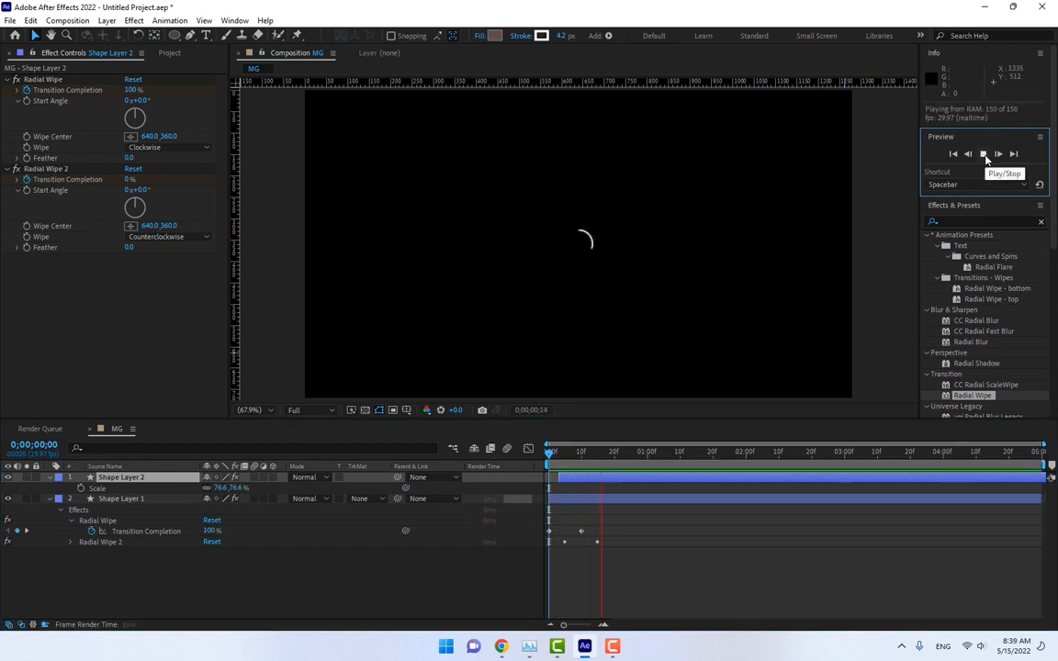
pyautogui.press('space')
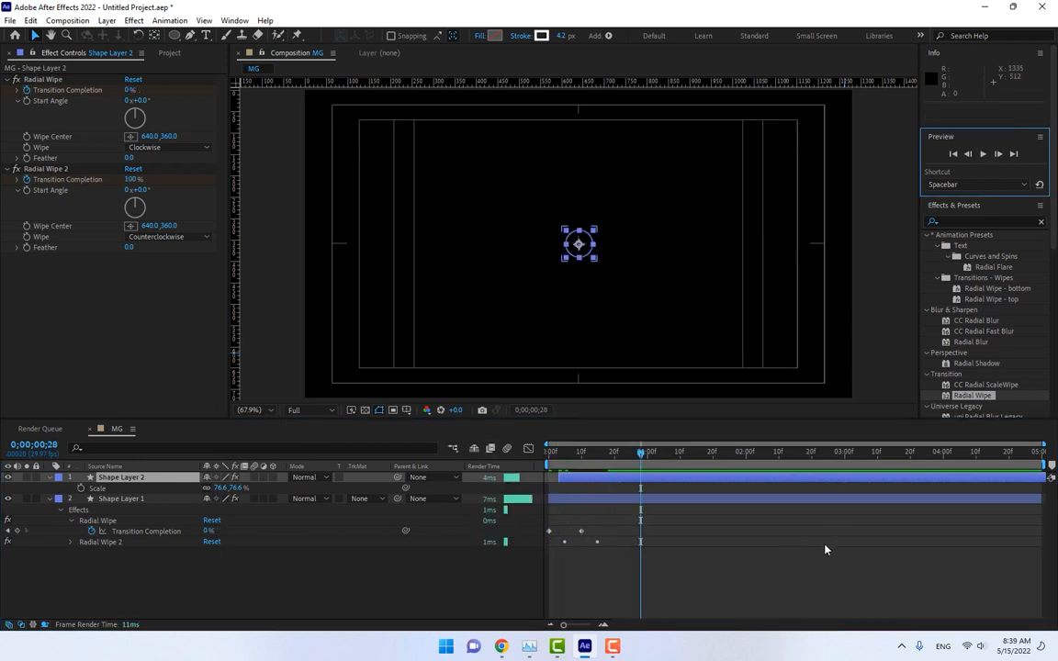
pyautogui.click(271, 587)
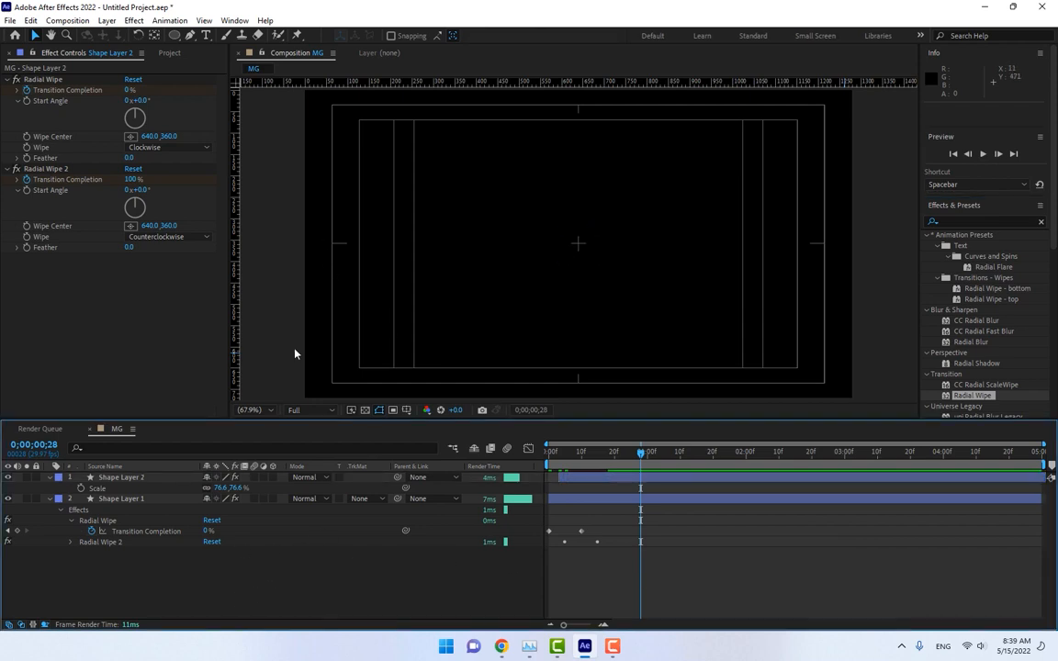
# Pre-compose both circle shape layers into a new composition named Radial Motion
pyautogui.click(120, 478)
pyautogui.keyDown('shift'); pyautogui.click(120, 499); pyautogui.keyUp('shift')
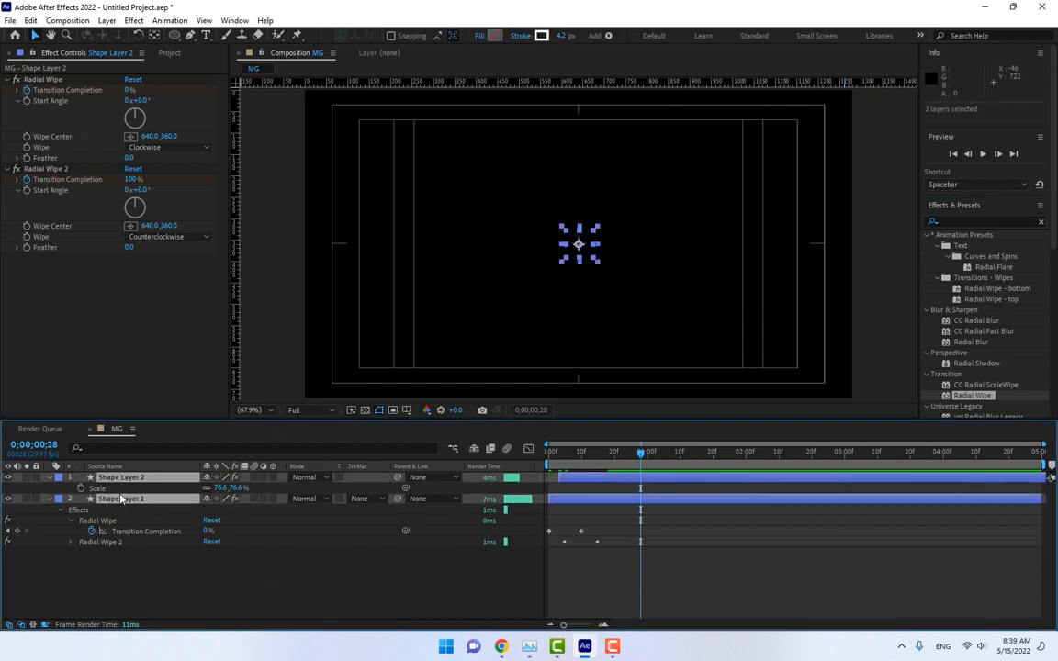
pyautogui.rightClick(120, 498)
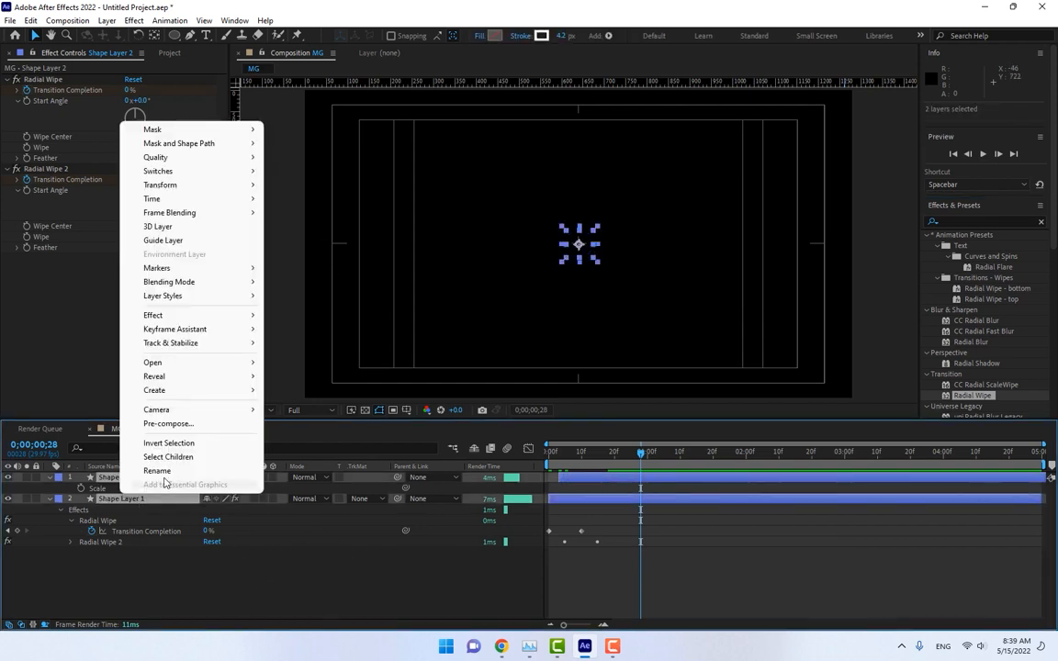
pyautogui.click(168, 423)
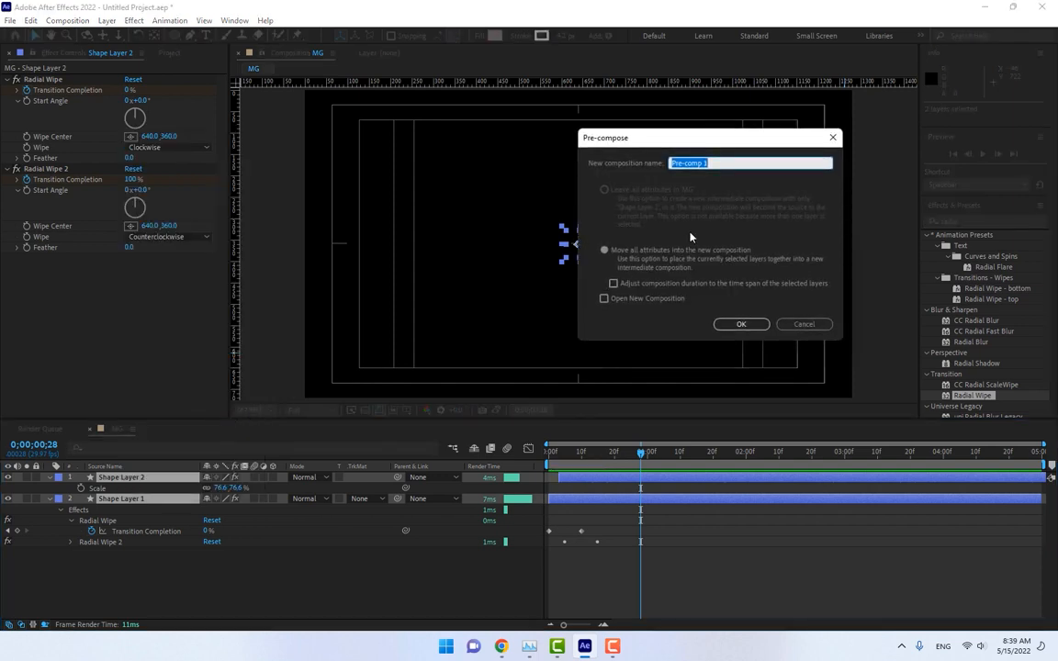
pyautogui.write('Radial M')
pyautogui.write('n')
pyautogui.press('Return')
# Move the Radial Motion layer so its circles sit in the upper-left corner of the frame, checking at 0;00;00;08
pyautogui.moveTo(582, 454); pyautogui.dragTo(576, 456)
pyautogui.press('s')
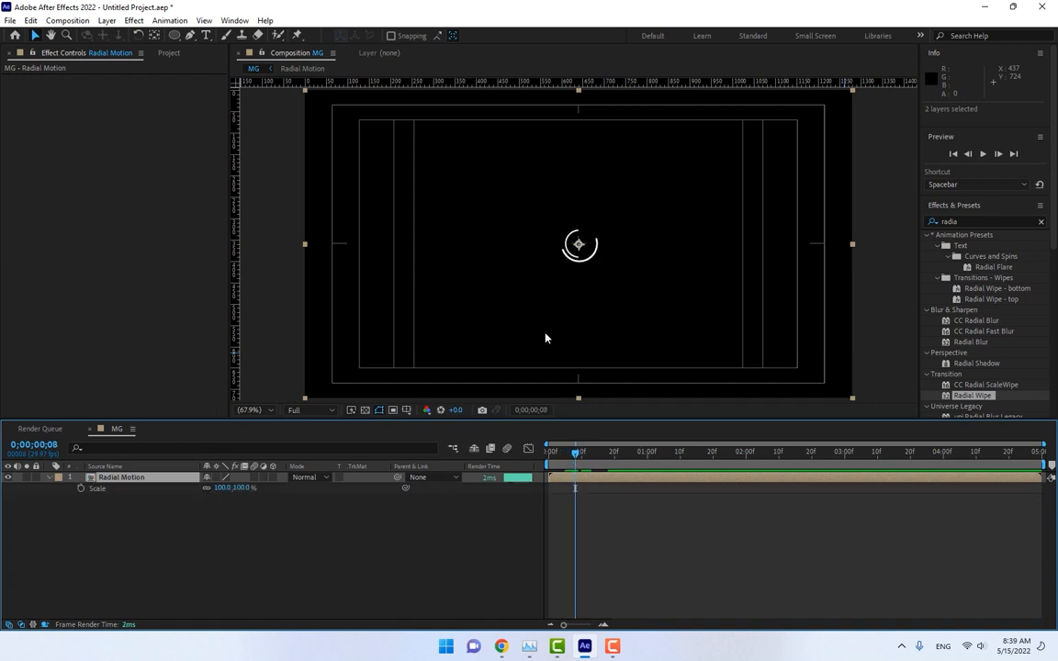
pyautogui.moveTo(583, 250); pyautogui.dragTo(353, 130)
pyautogui.click(364, 535)
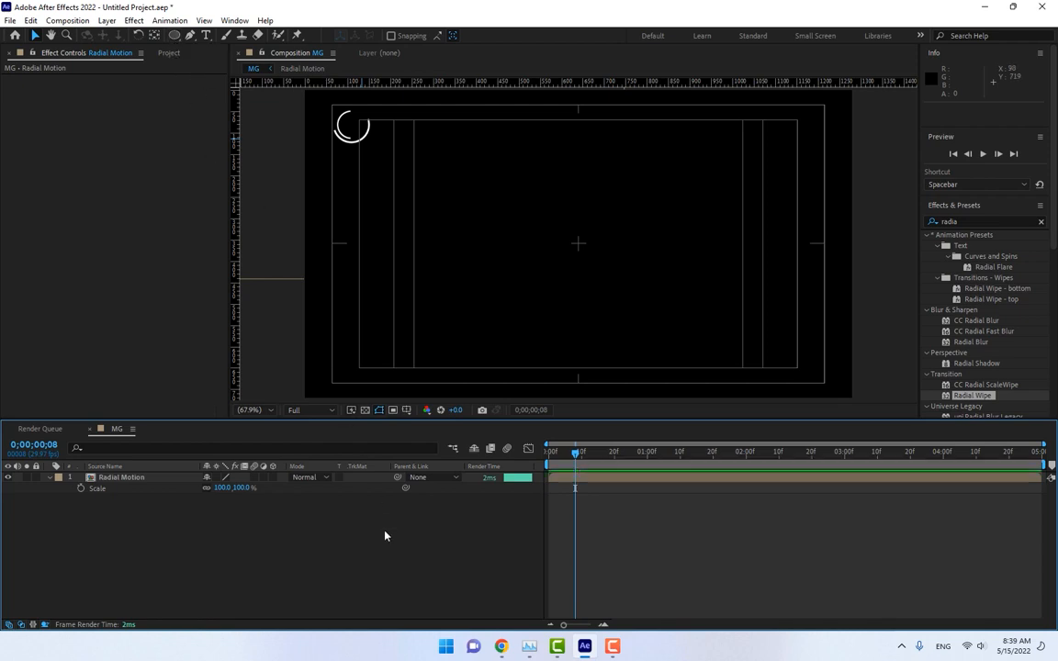
# Create a new composition-sized solid layer named Circle
pyautogui.rightClick(428, 575)
pyautogui.moveTo(464, 419)
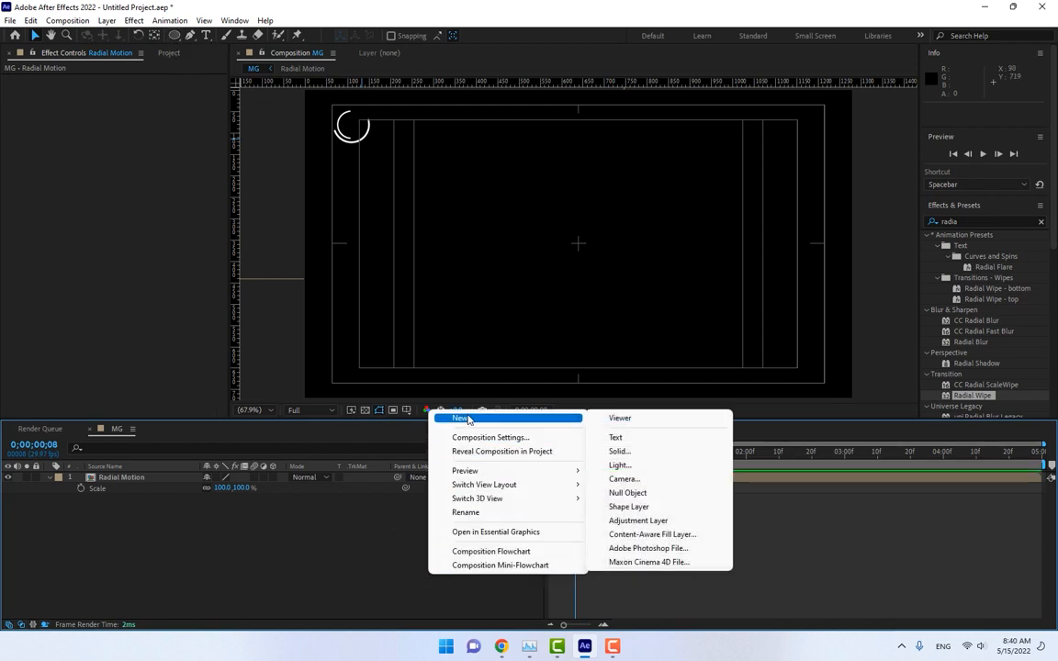
pyautogui.click(650, 457)
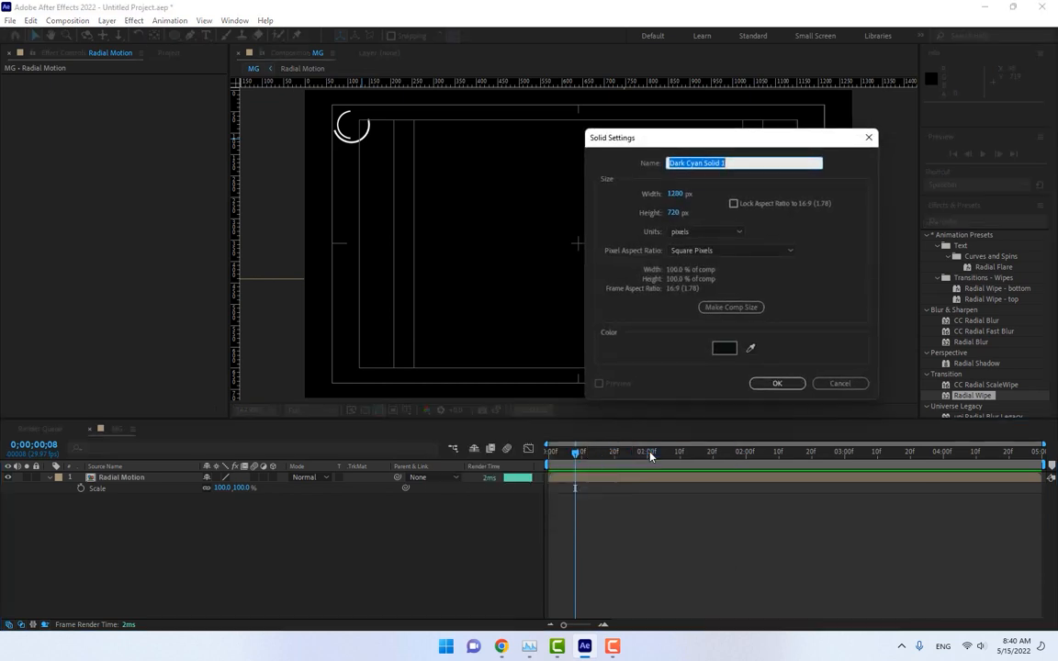
pyautogui.write('Circle')
pyautogui.press('Return')
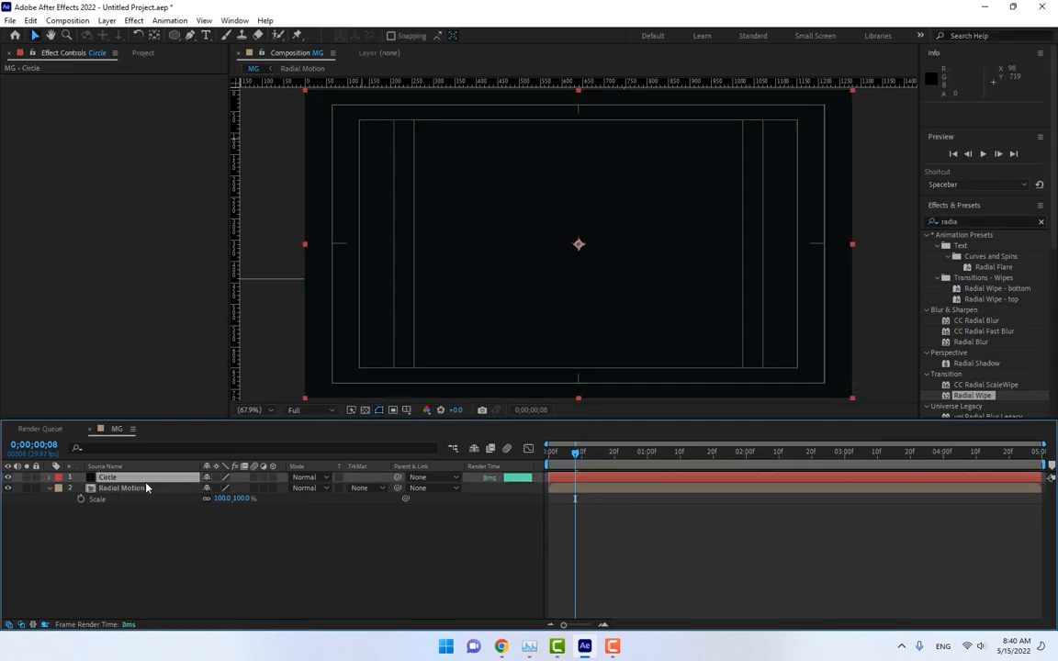
# Change the Circle solid's color to white, FFFFFF
pyautogui.hotkey('ctrl', 'shift', 'y')
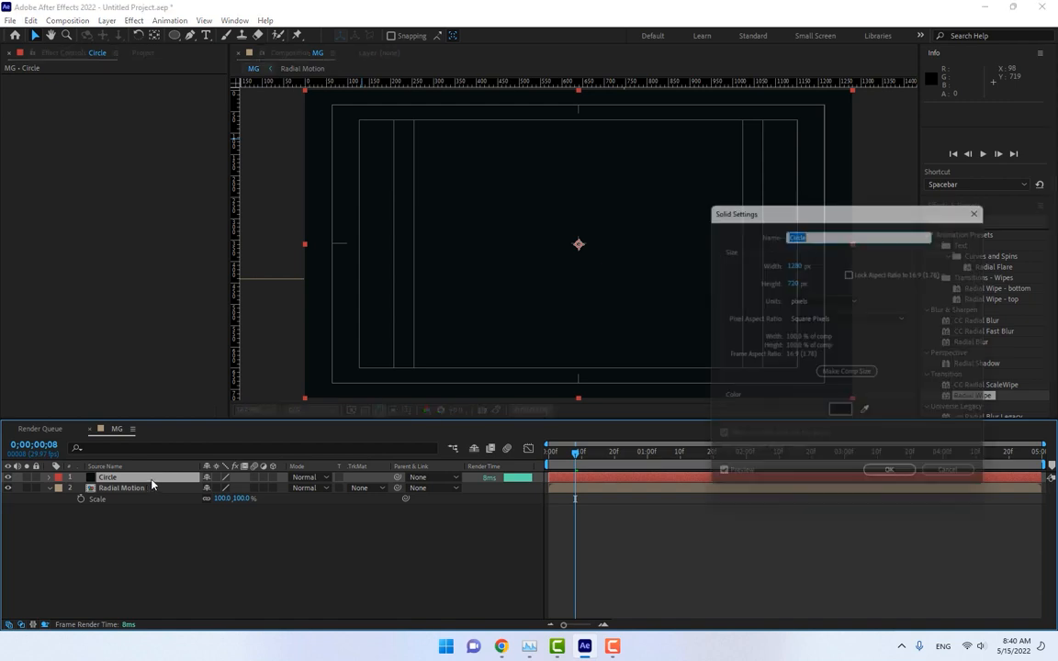
pyautogui.click(844, 417)
pyautogui.write('ffffff')
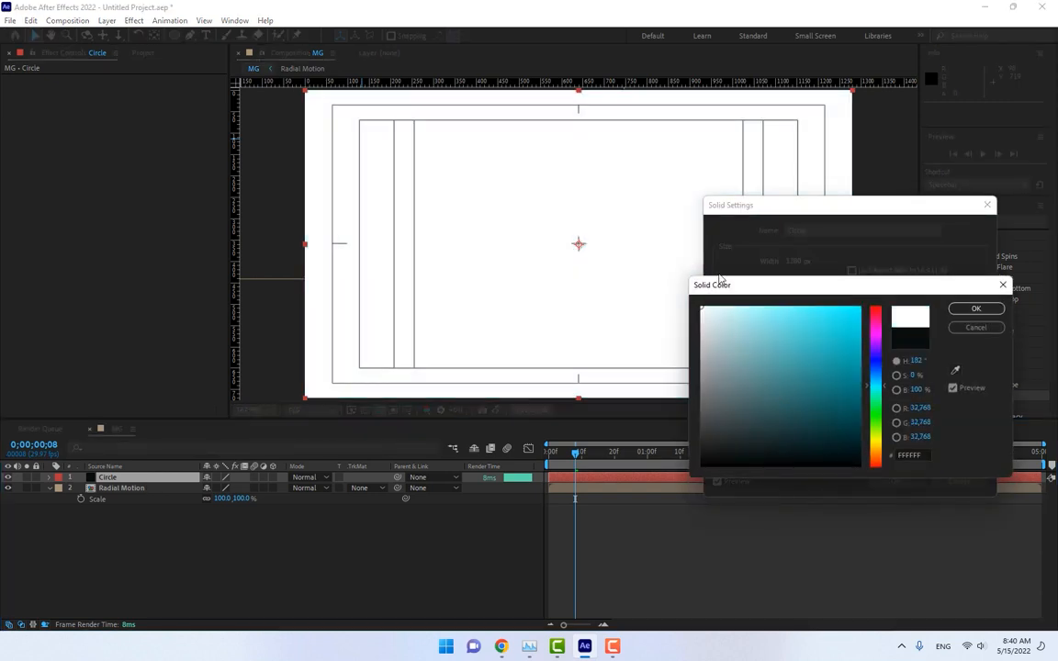
pyautogui.click(976, 309)
pyautogui.click(896, 481)
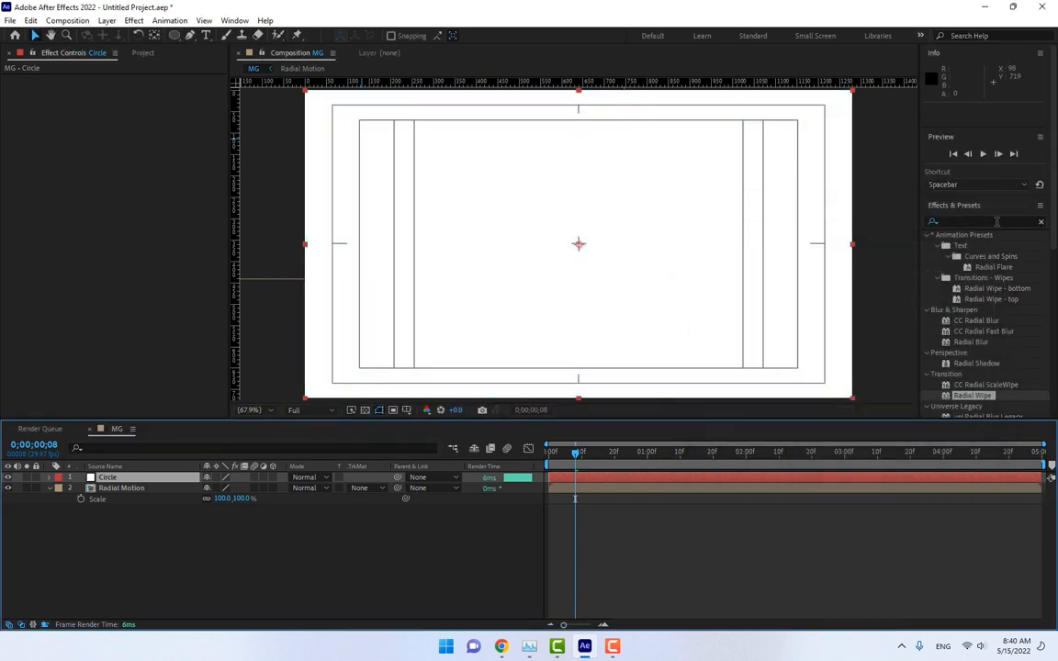
# Find the Circle effect and apply it to the Circle solid
pyautogui.hotkey('ctrl', '5')
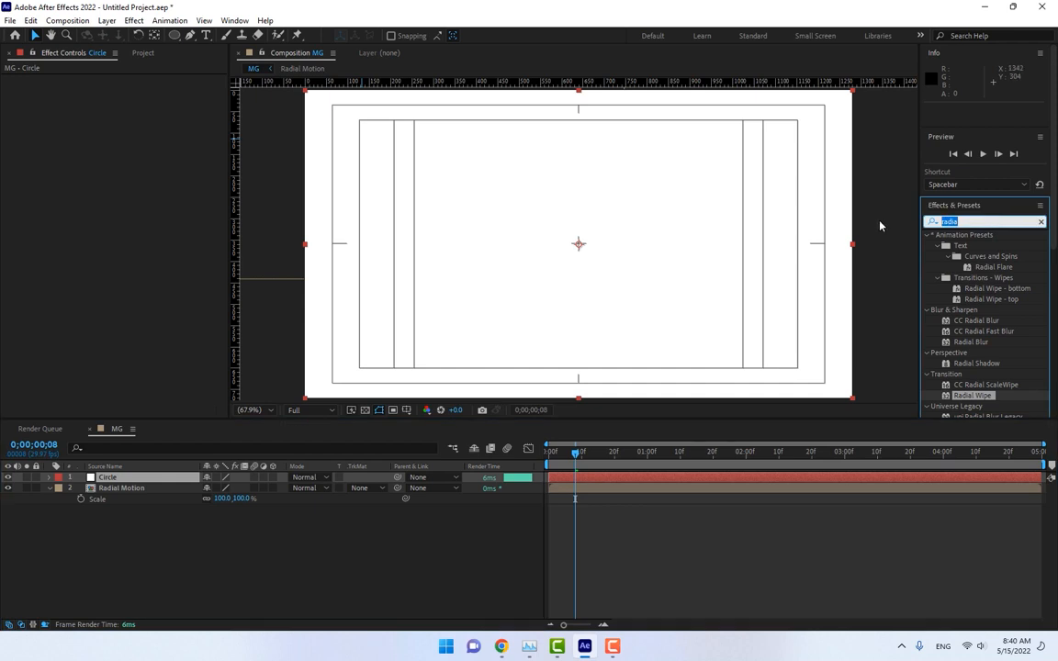
pyautogui.write('c')
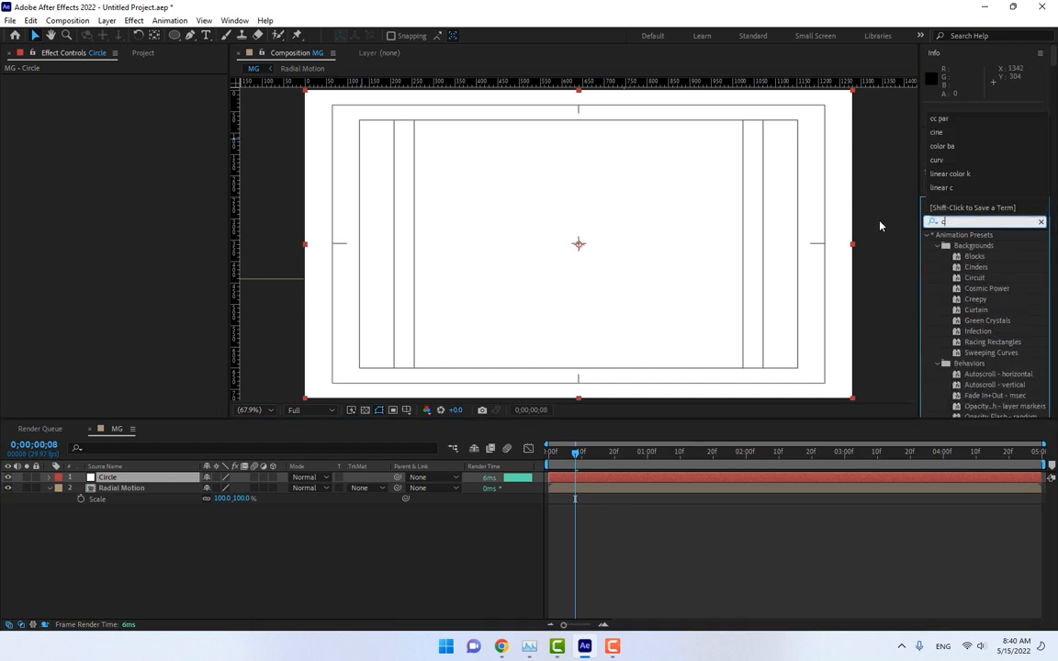
pyautogui.write('ircl')
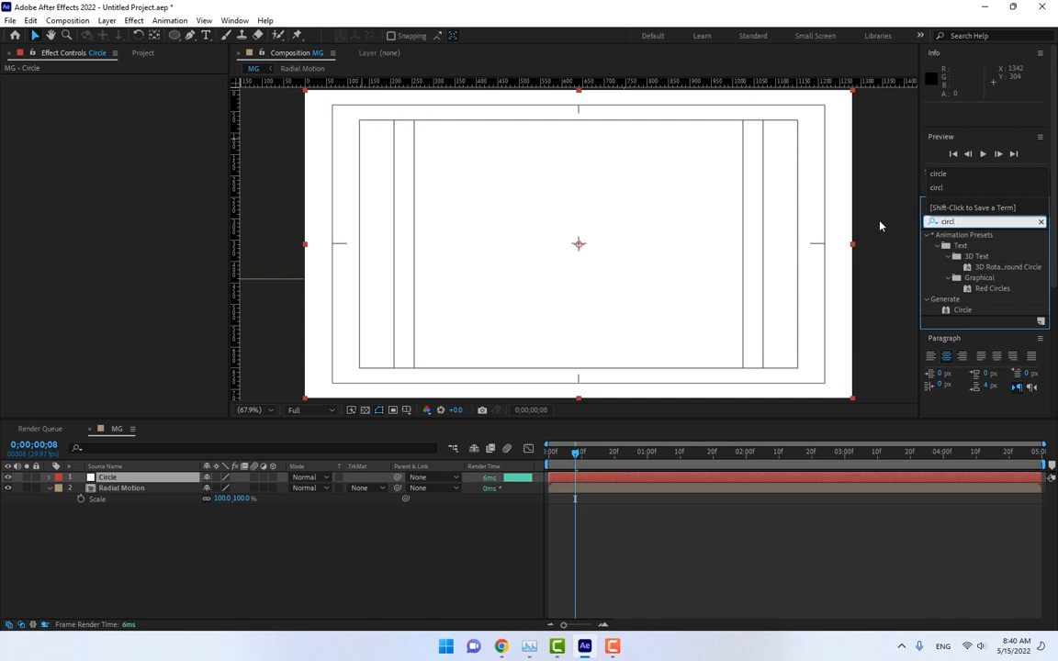
pyautogui.moveTo(959, 310); pyautogui.dragTo(669, 278)
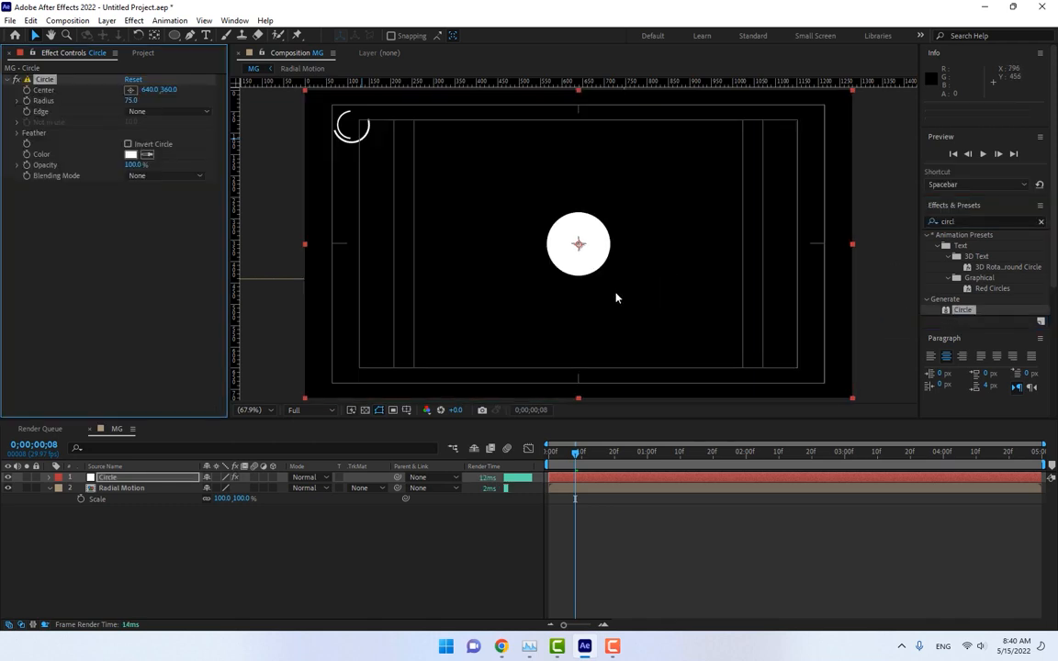
# Set the Circle effect's Edge to Thickness and its Radius to 0
pyautogui.click(139, 114)
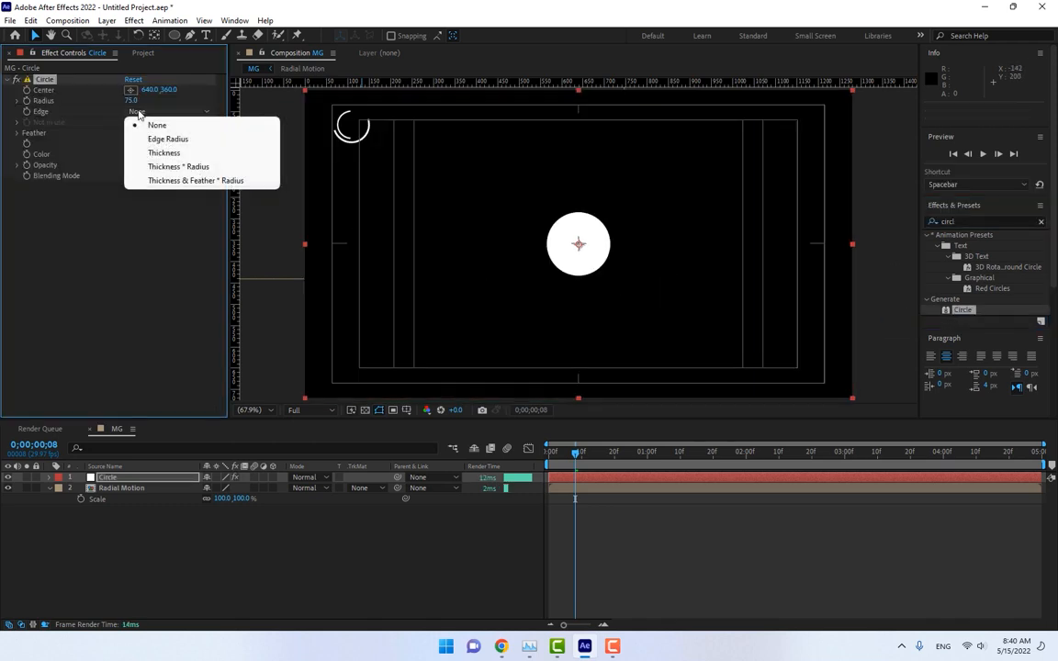
pyautogui.click(165, 152)
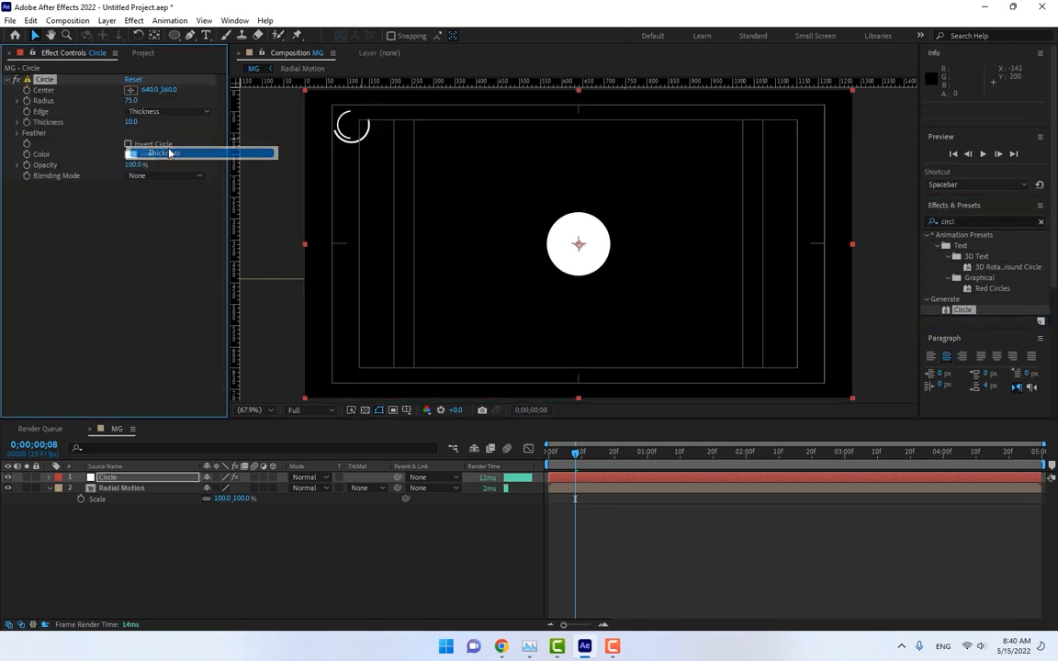
pyautogui.click(130, 101)
pyautogui.write('0')
pyautogui.press('Return')
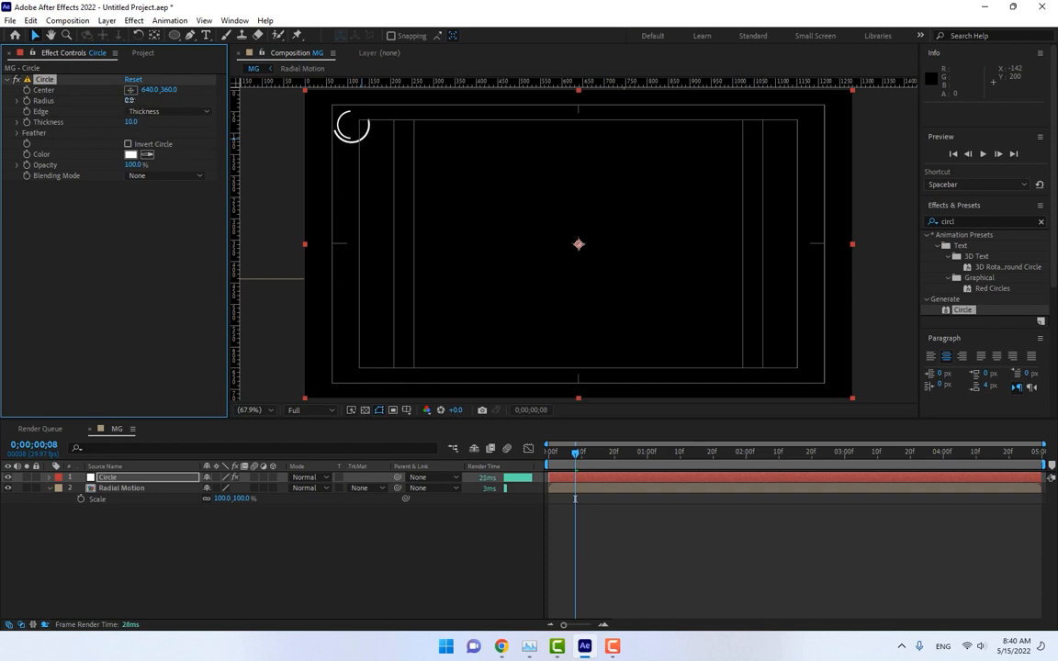
# Keyframe the circle's Opacity from 100% at 0;00;00;00 to 0% at 0;00;00;10, and set its Radius to 60
pyautogui.click(411, 426)
pyautogui.press('Home')
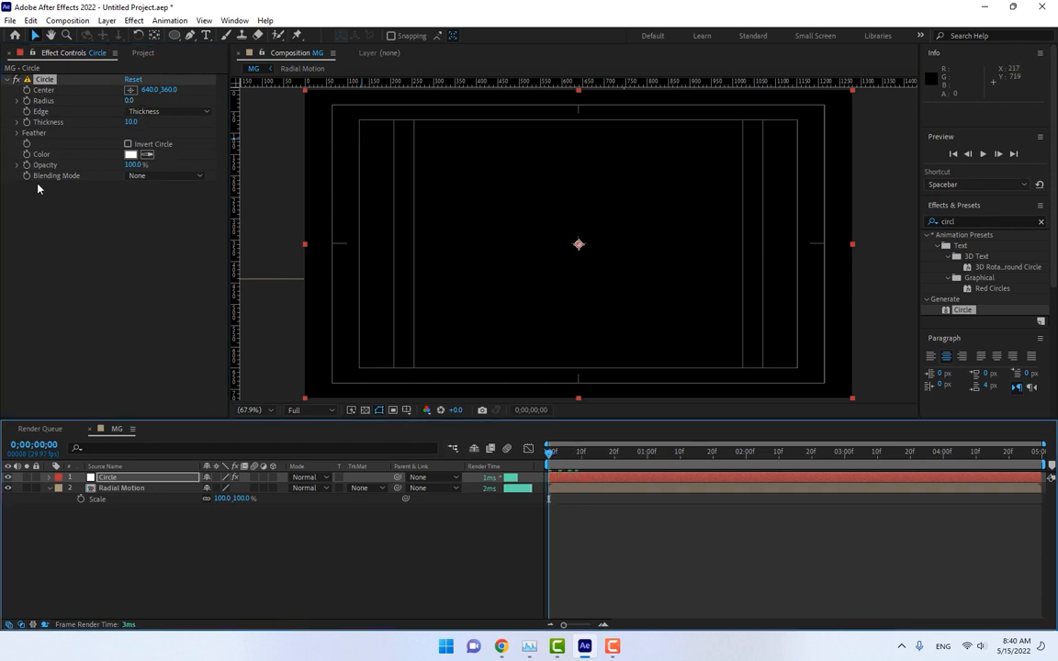
pyautogui.click(131, 122)
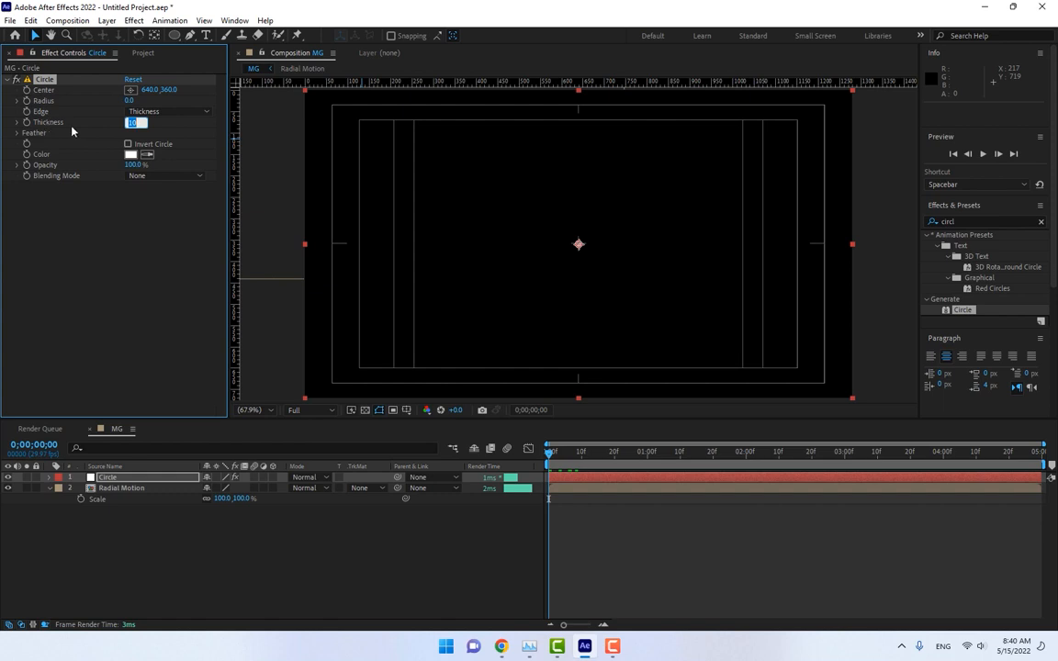
pyautogui.click(165, 260)
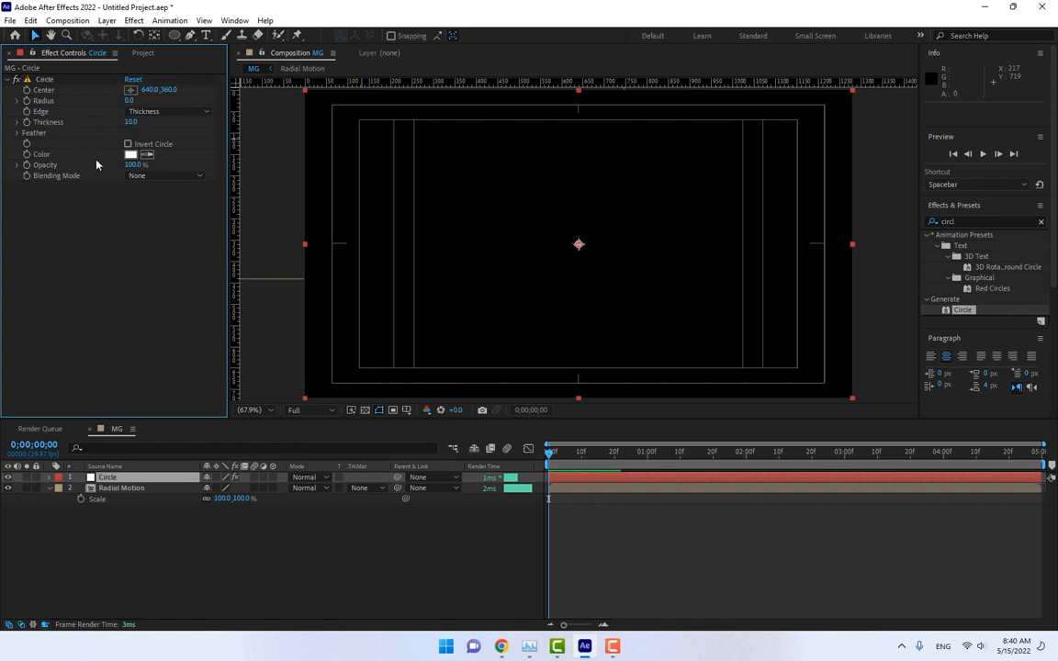
pyautogui.click(26, 165)
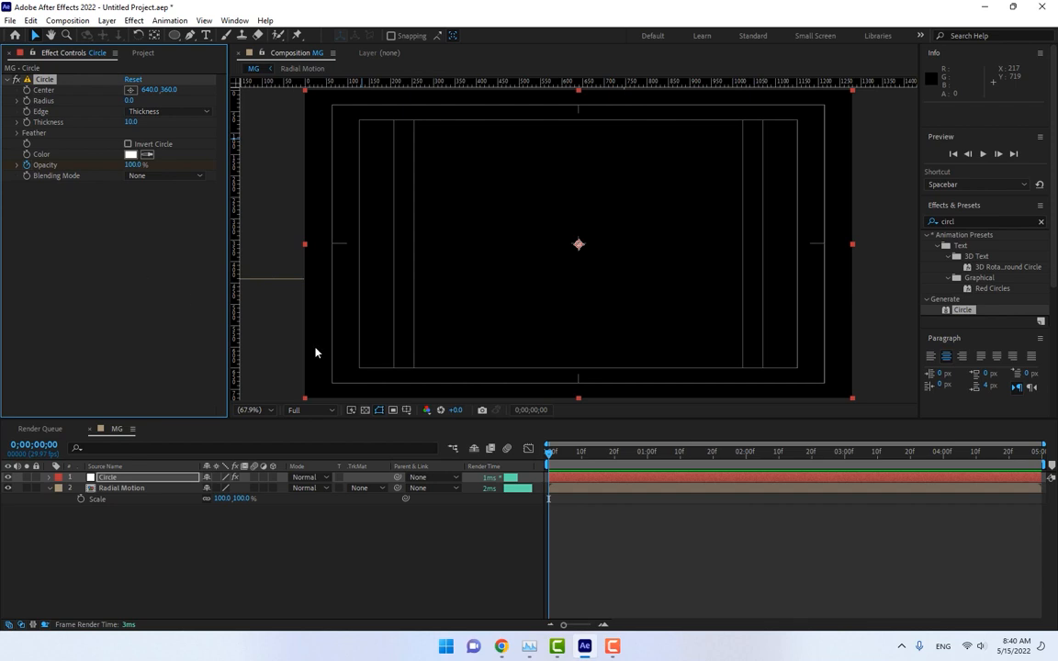
pyautogui.click(582, 456)
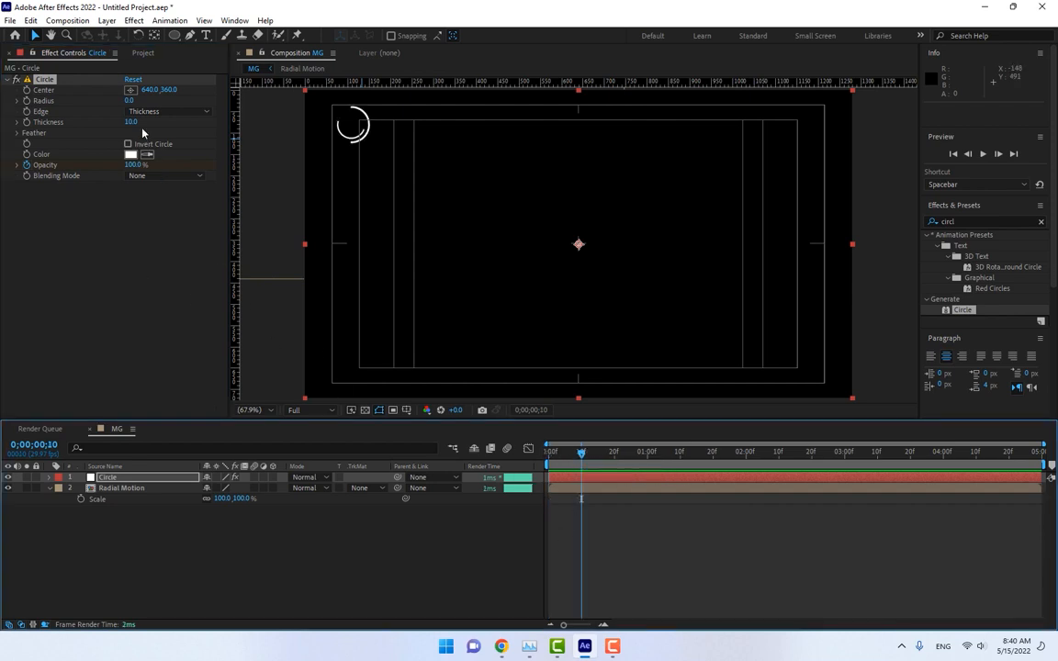
pyautogui.moveTo(134, 102); pyautogui.dragTo(165, 103)
pyautogui.moveTo(134, 166); pyautogui.dragTo(113, 297)
pyautogui.click(454, 557)
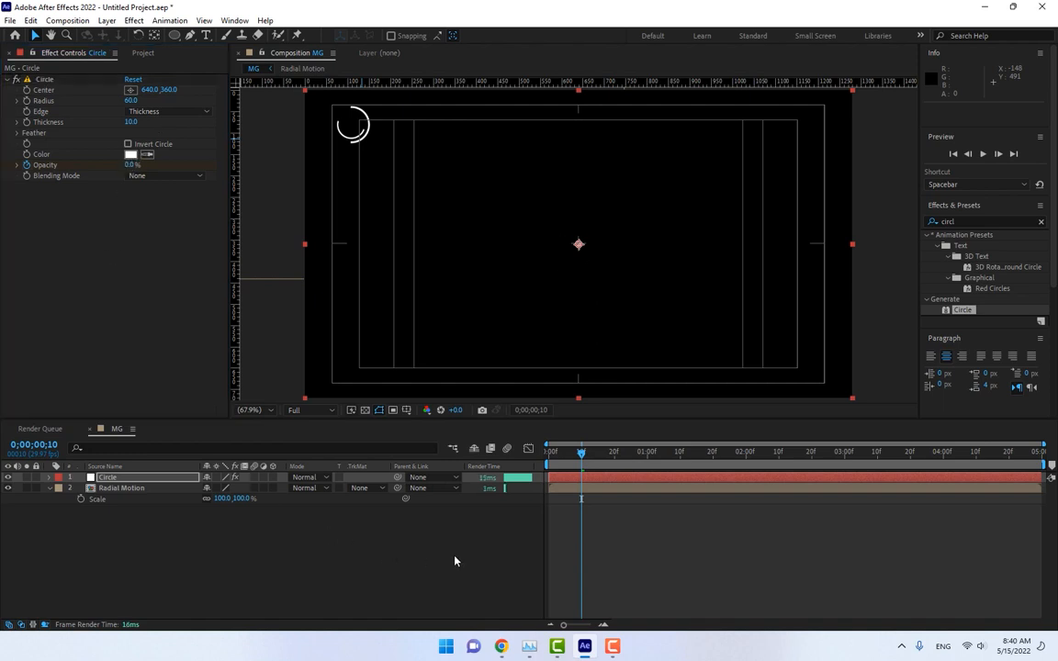
# Preview the ring's fade-out from the first frame and return to 0;00;00;00
pyautogui.moveTo(559, 453); pyautogui.dragTo(546, 453)
pyautogui.click(983, 154)
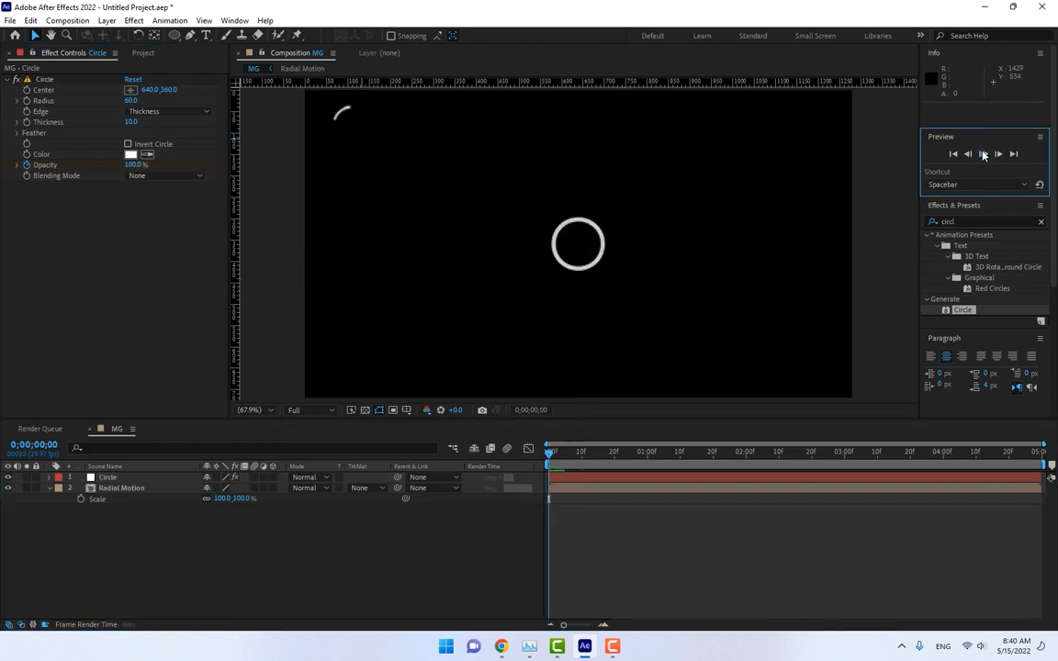
pyautogui.click(984, 155)
pyautogui.moveTo(562, 453); pyautogui.dragTo(464, 467)
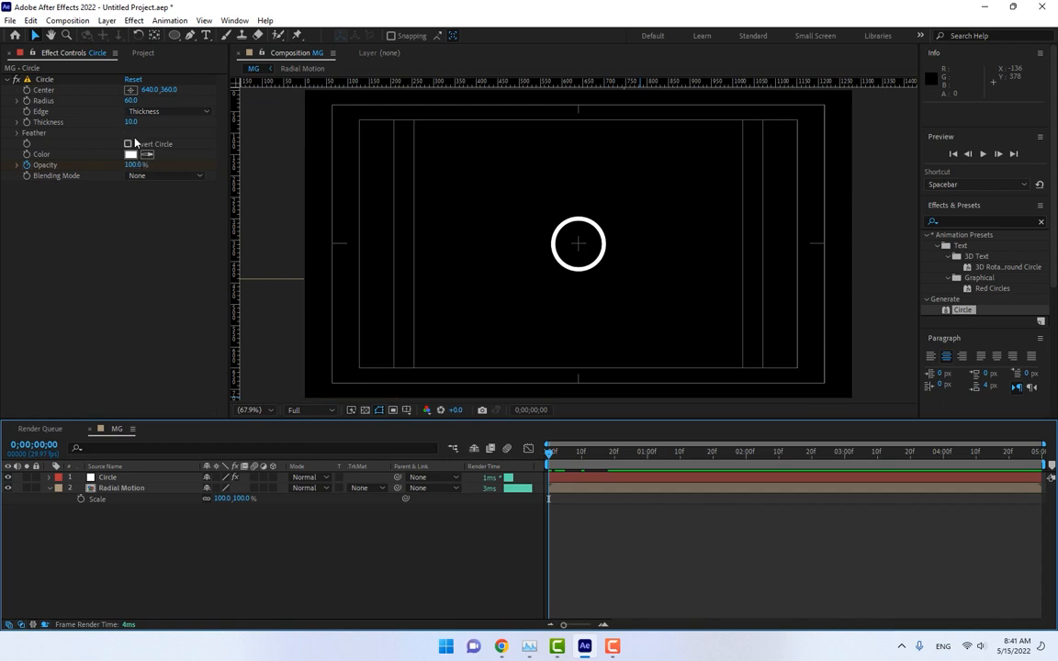
# Keyframe the Circle effect's Radius from 0 at 0;00;00;00 to 10 at 0;00;00;10
pyautogui.click(130, 100)
pyautogui.write('0')
pyautogui.press('Return')
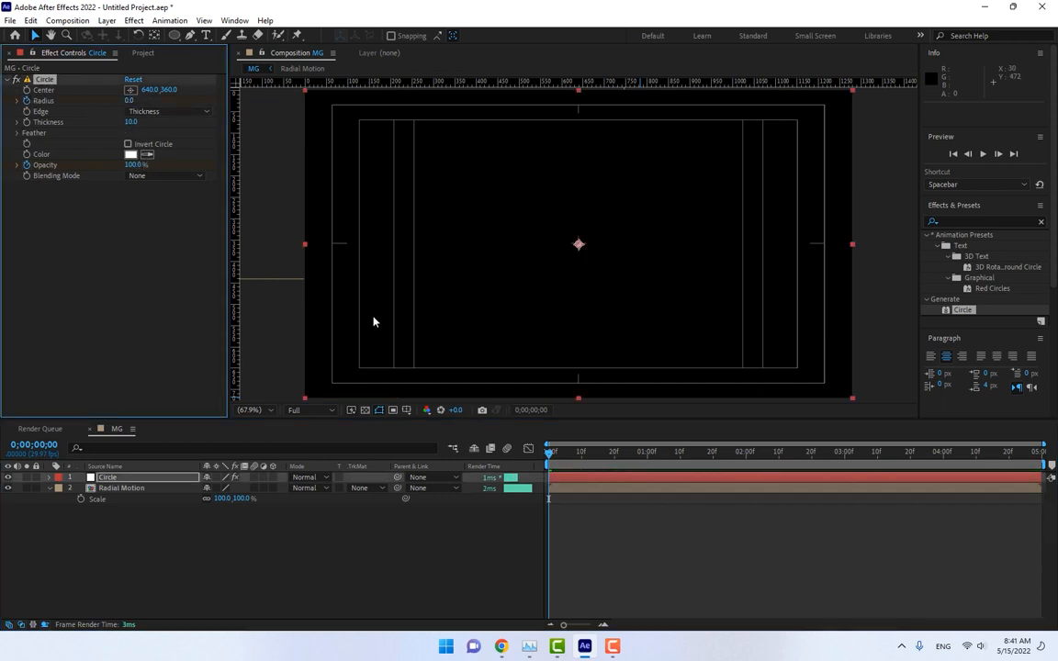
pyautogui.click(581, 456)
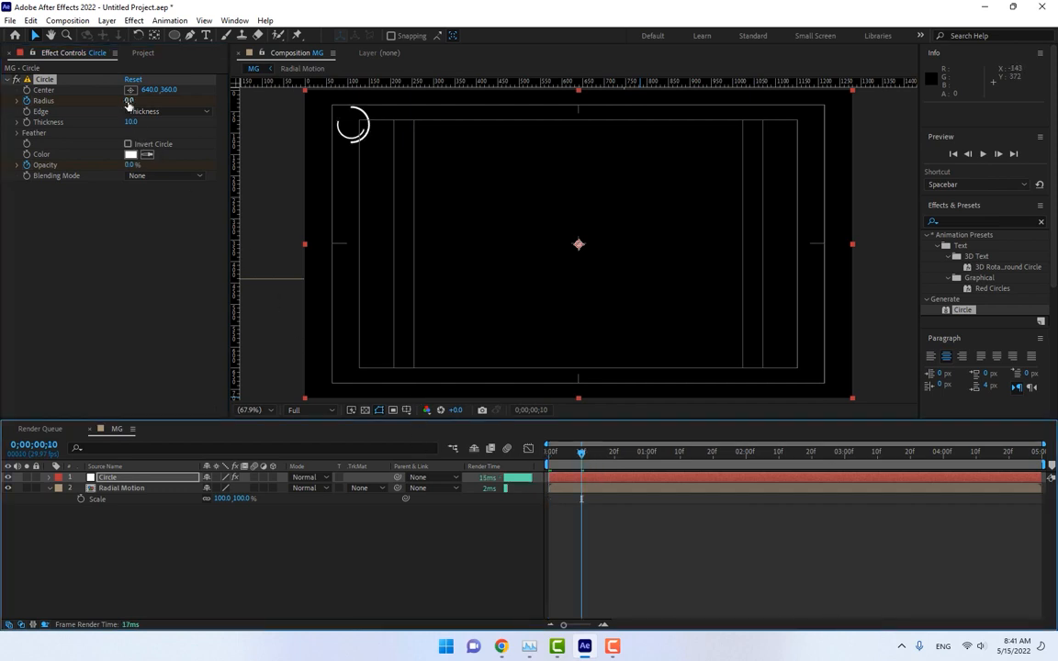
pyautogui.click(130, 100)
pyautogui.write('10')
pyautogui.press('Return')
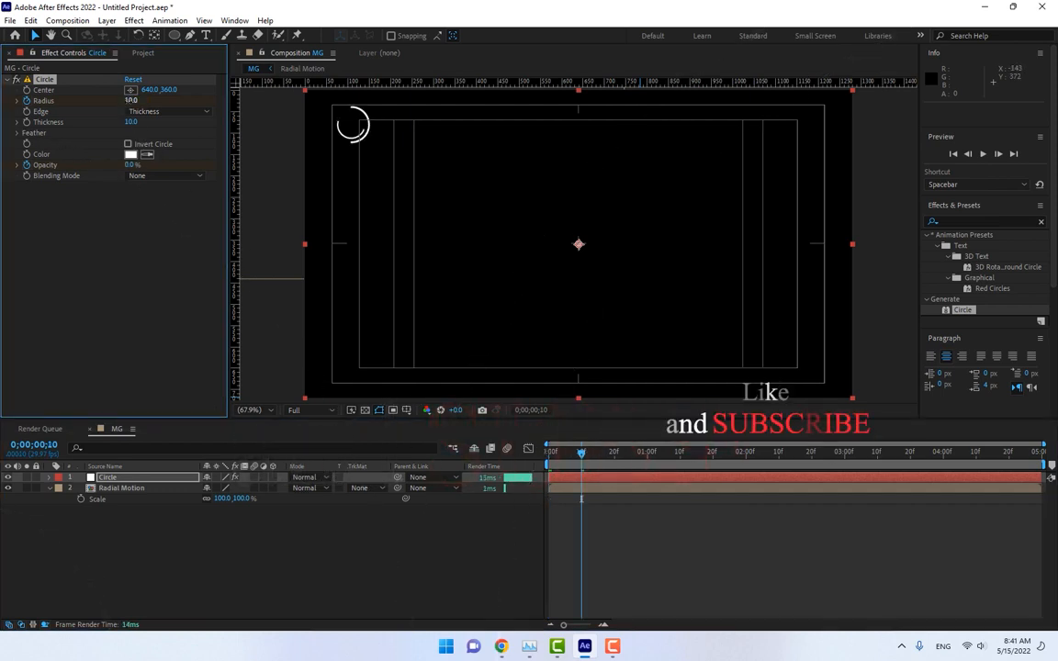
pyautogui.click(400, 588)
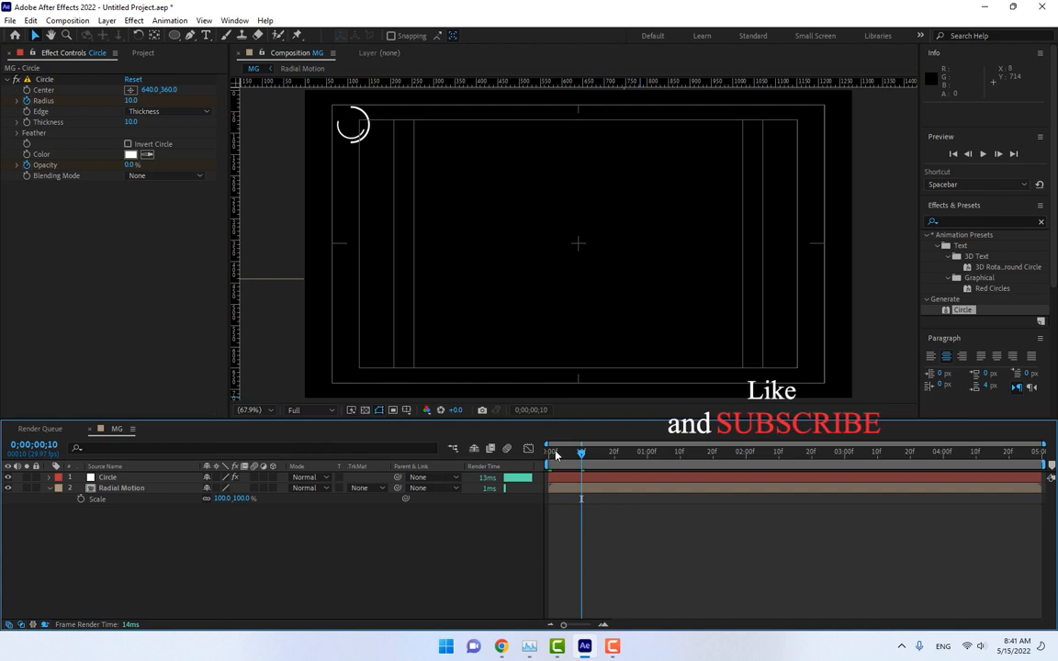
# Reveal the Circle layer's keyframes and raise the Radius keyframe at 0;00;00;10 to 53
pyautogui.moveTo(557, 456); pyautogui.dragTo(582, 473)
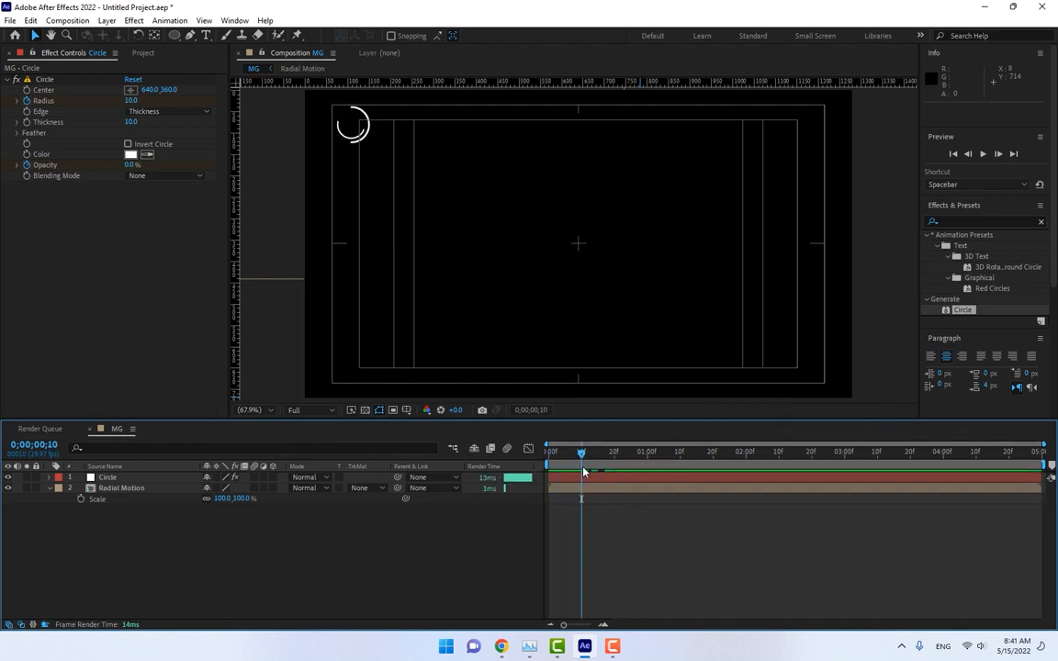
pyautogui.click(583, 478)
pyautogui.press('u')
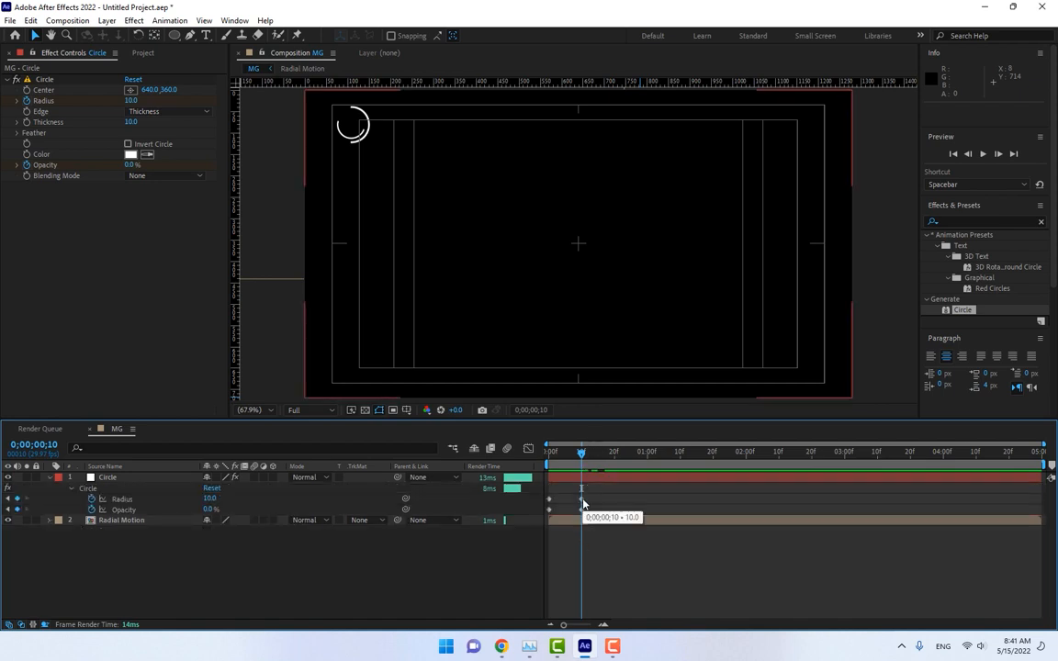
pyautogui.click(582, 499)
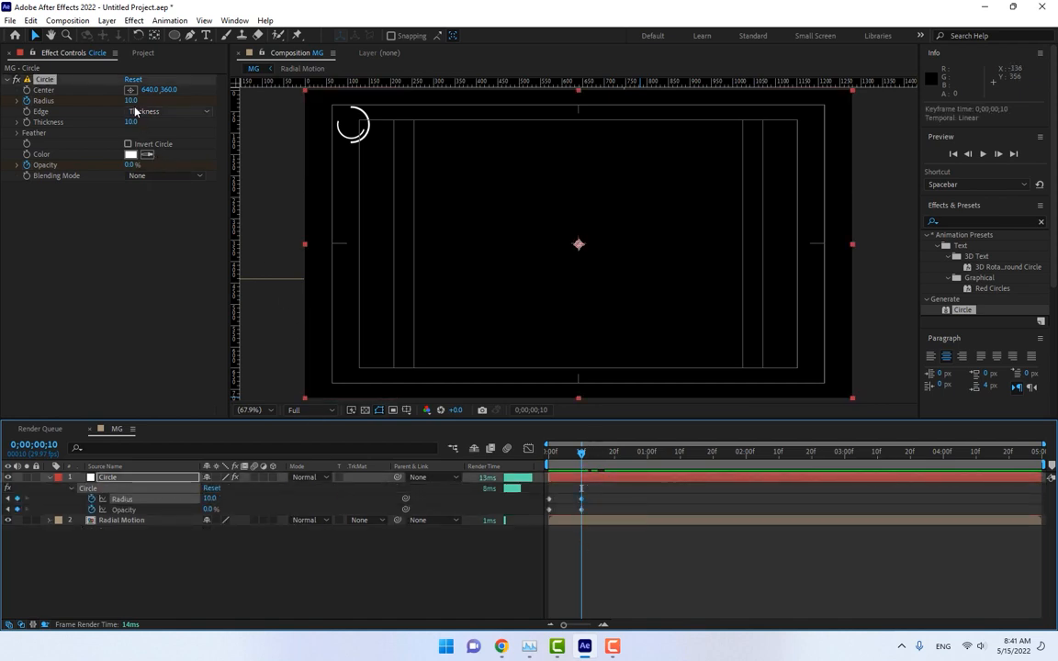
pyautogui.moveTo(133, 100); pyautogui.dragTo(202, 96)
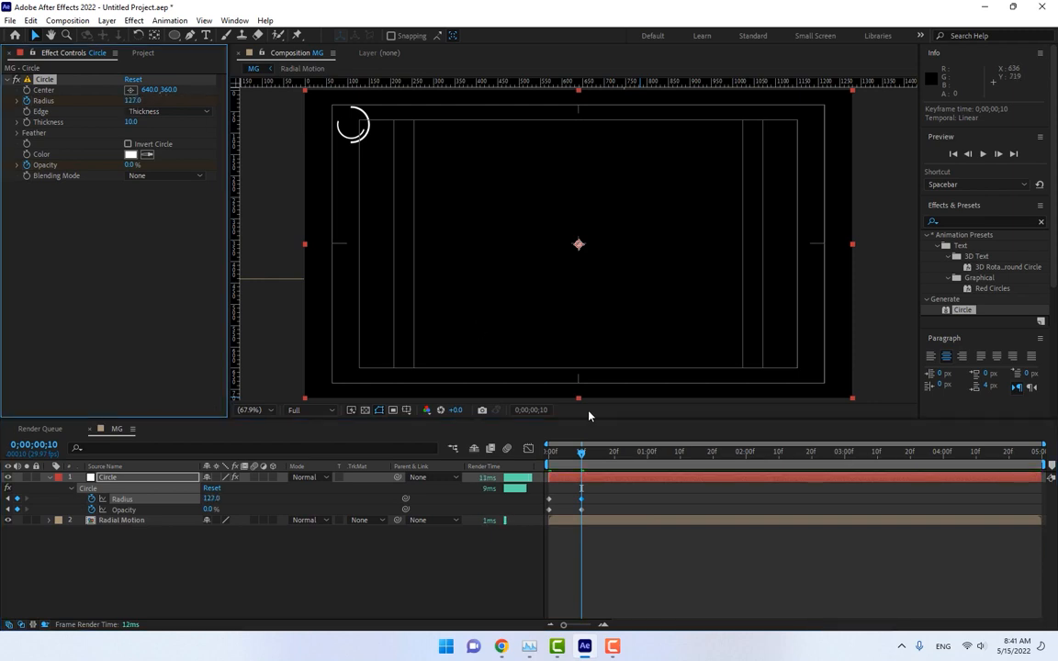
pyautogui.moveTo(580, 452)
pyautogui.mouseDown()
pyautogui.moveTo(552, 456)
pyautogui.moveTo(582, 457)
pyautogui.mouseUp()
pyautogui.moveTo(134, 101); pyautogui.dragTo(94, 102)
# Play the growing, fading ring from the first frame and inspect it around 0;00;00;05
pyautogui.moveTo(551, 455)
pyautogui.mouseDown()
pyautogui.moveTo(592, 460)
pyautogui.moveTo(544, 466)
pyautogui.mouseUp()
pyautogui.click(451, 585)
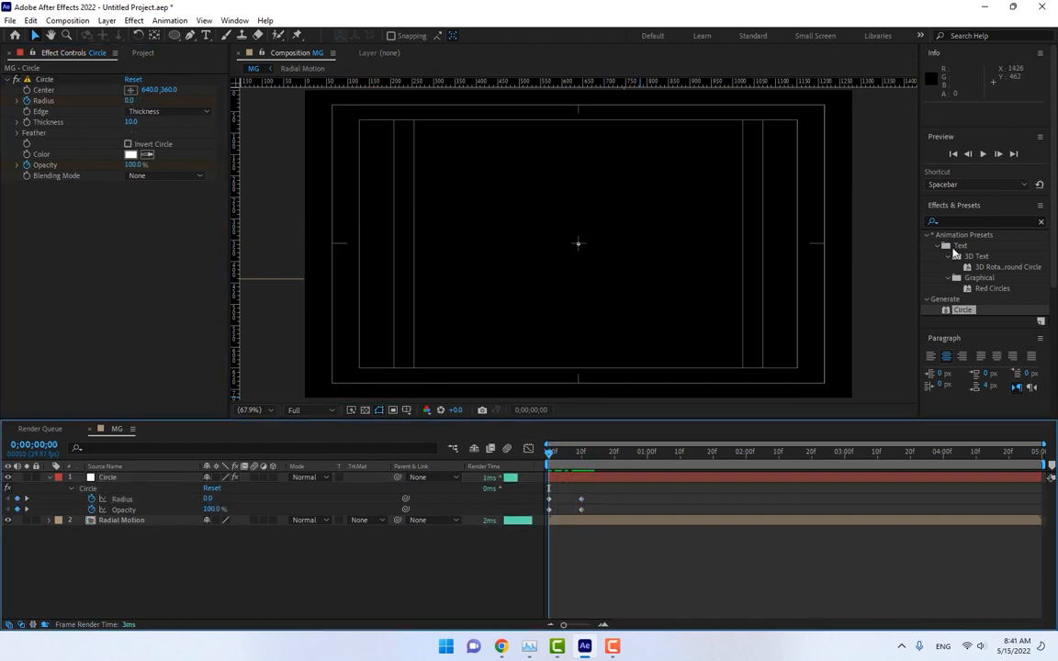
pyautogui.click(983, 155)
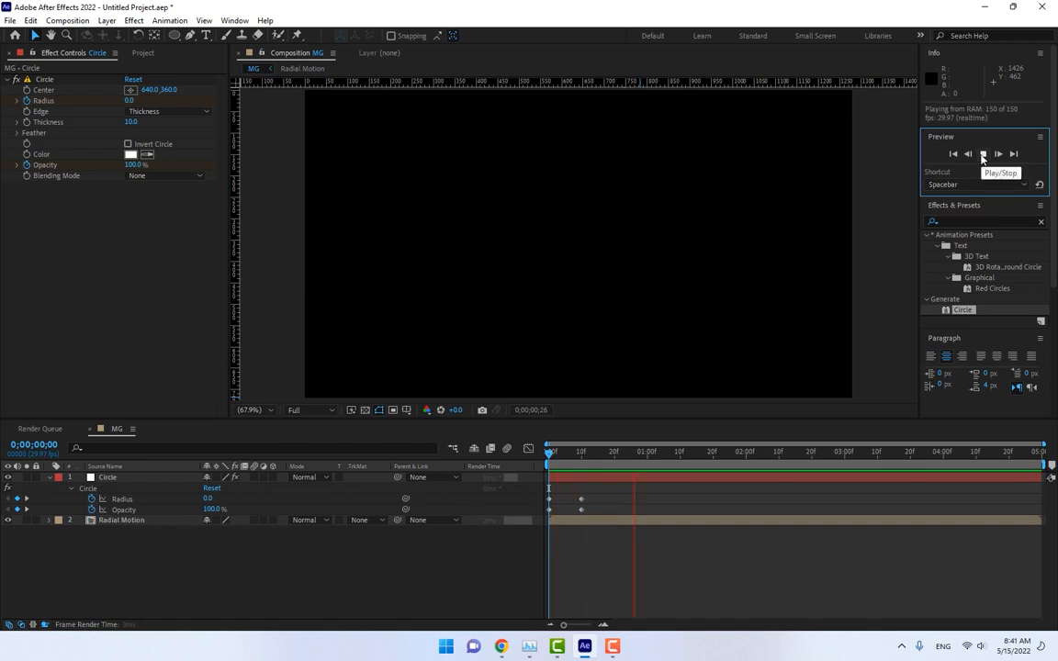
pyautogui.moveTo(549, 453)
pyautogui.mouseDown()
pyautogui.moveTo(591, 457)
pyautogui.moveTo(559, 464)
pyautogui.moveTo(567, 459)
pyautogui.mouseUp()
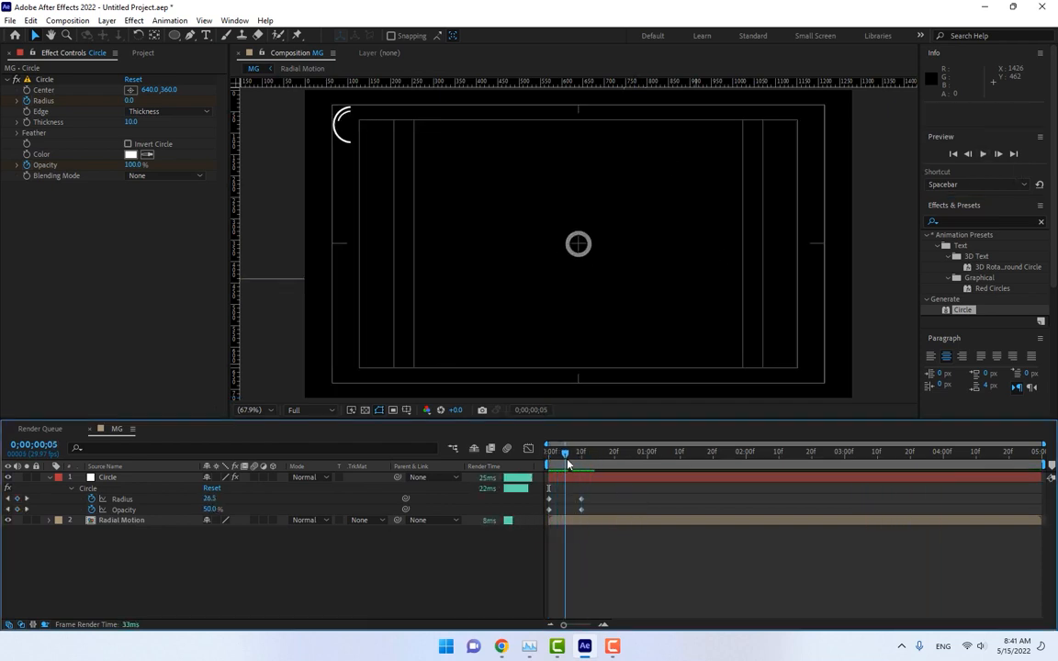
# Duplicate the Circle layer and set the duplicate's Scale to 50%
pyautogui.click(133, 478)
pyautogui.hotkey('ctrl', 'd')
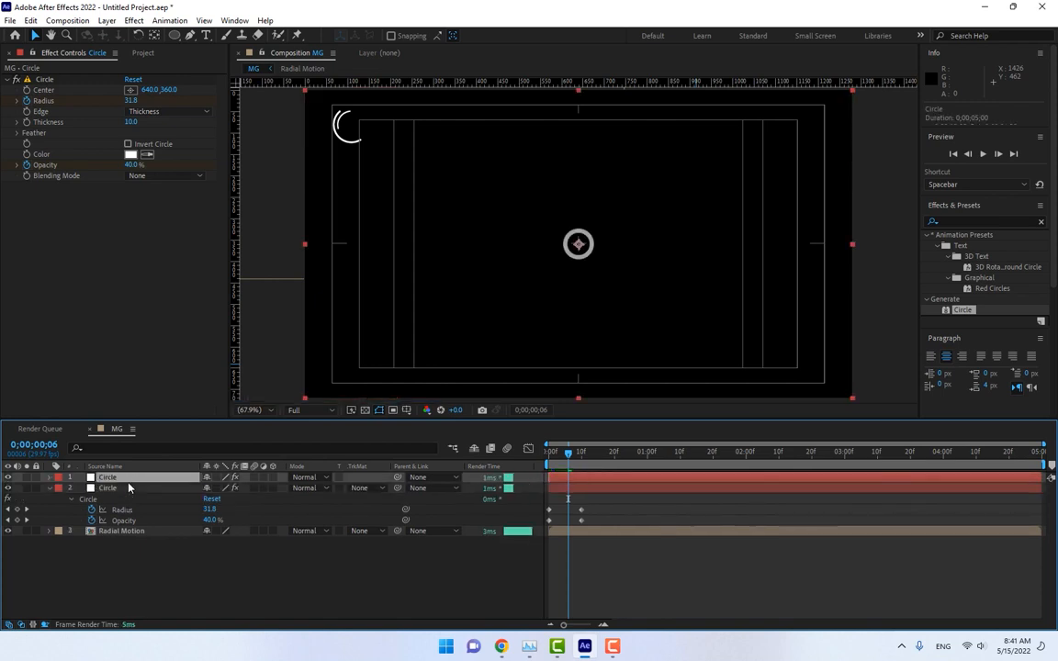
pyautogui.press('s')
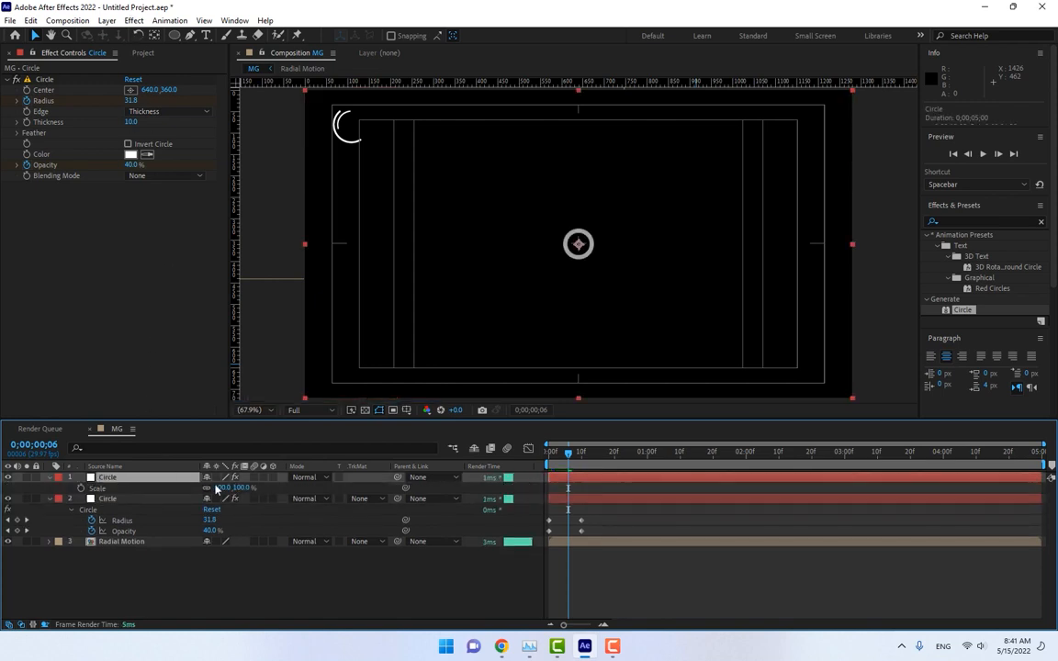
pyautogui.moveTo(243, 489); pyautogui.dragTo(209, 489)
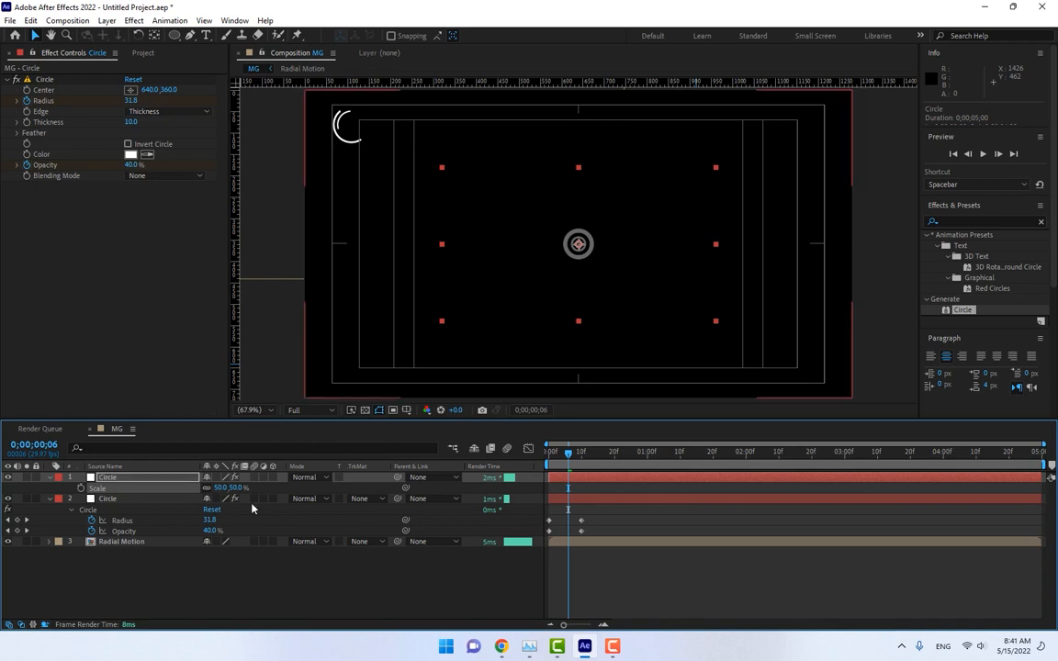
# Delay the smaller Circle layer by 3 frames and preview both rings from the start
pyautogui.moveTo(592, 477); pyautogui.dragTo(548, 457)
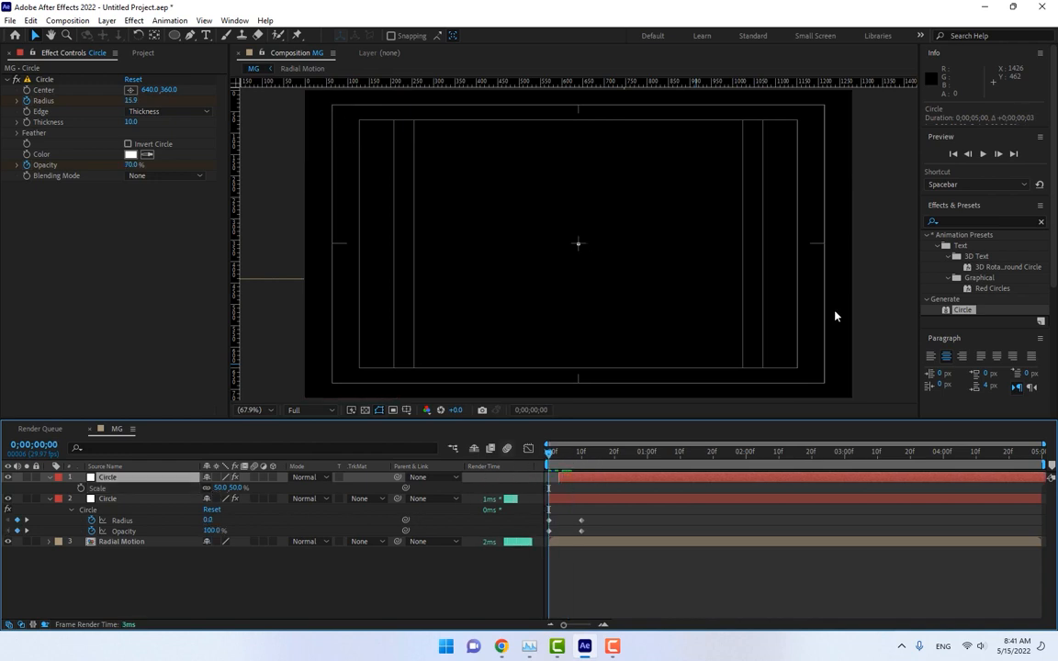
pyautogui.click(983, 154)
pyautogui.click(983, 154)
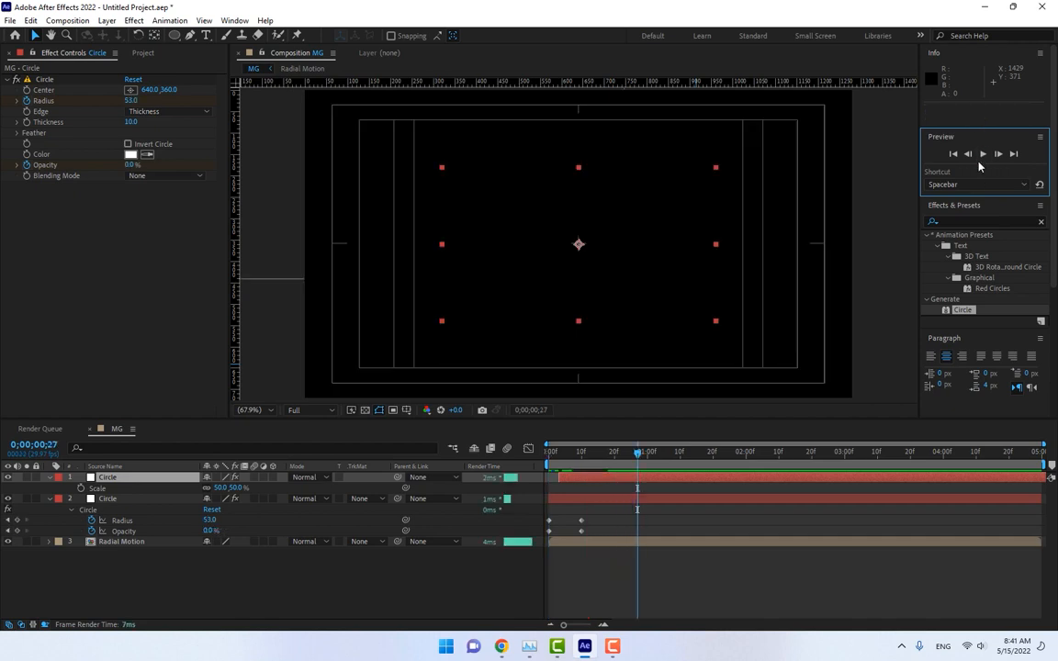
# Pre-compose both Circle layers into a new composition named Circle and check it at 0;00;00;06
pyautogui.keyDown('ctrl'); pyautogui.click(108, 499); pyautogui.keyUp('ctrl')
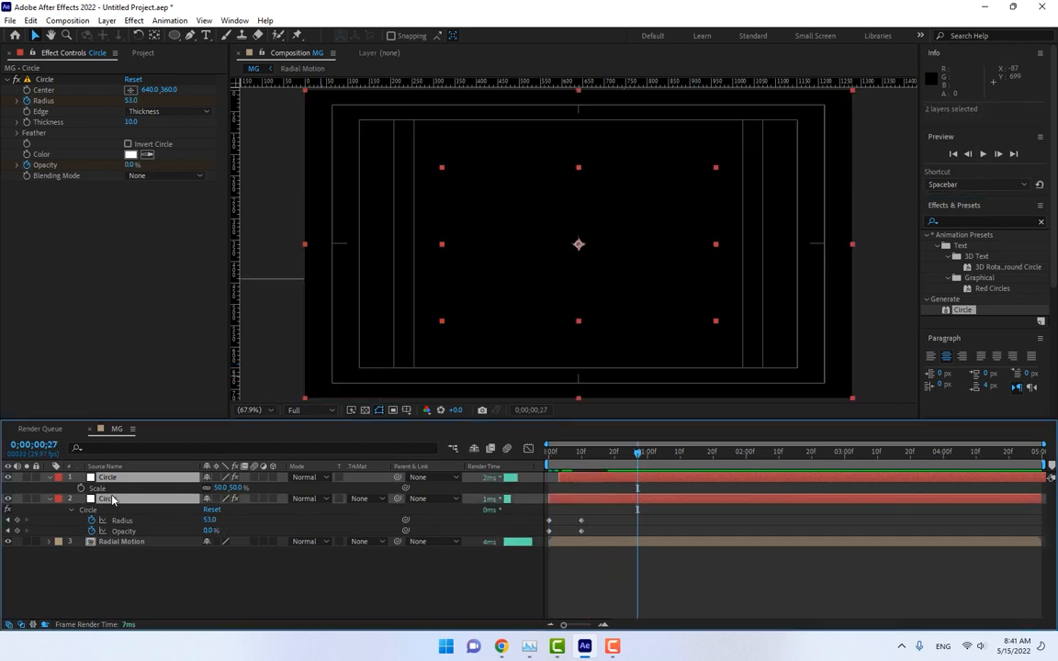
pyautogui.rightClick(107, 497)
pyautogui.click(158, 425)
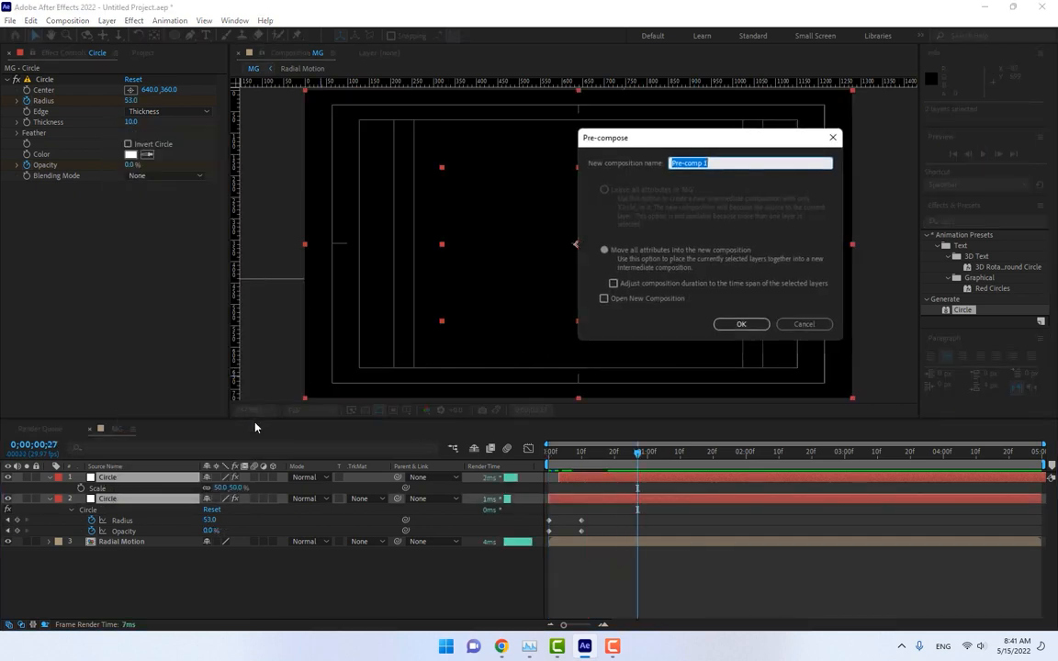
pyautogui.write('Circle')
pyautogui.press('Return')
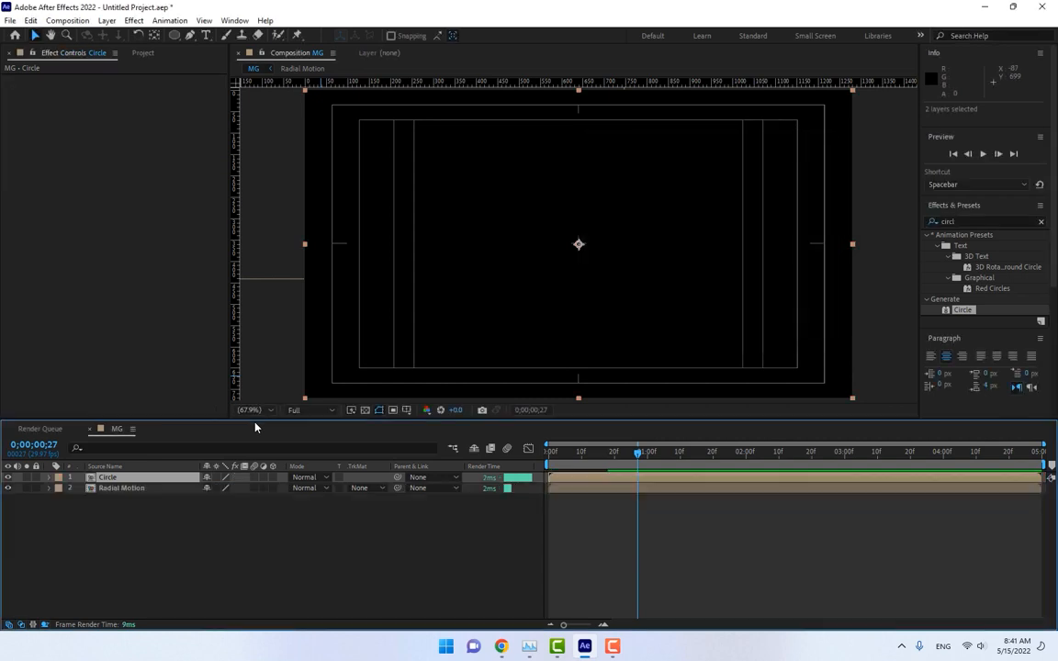
pyautogui.moveTo(569, 461); pyautogui.dragTo(567, 461)
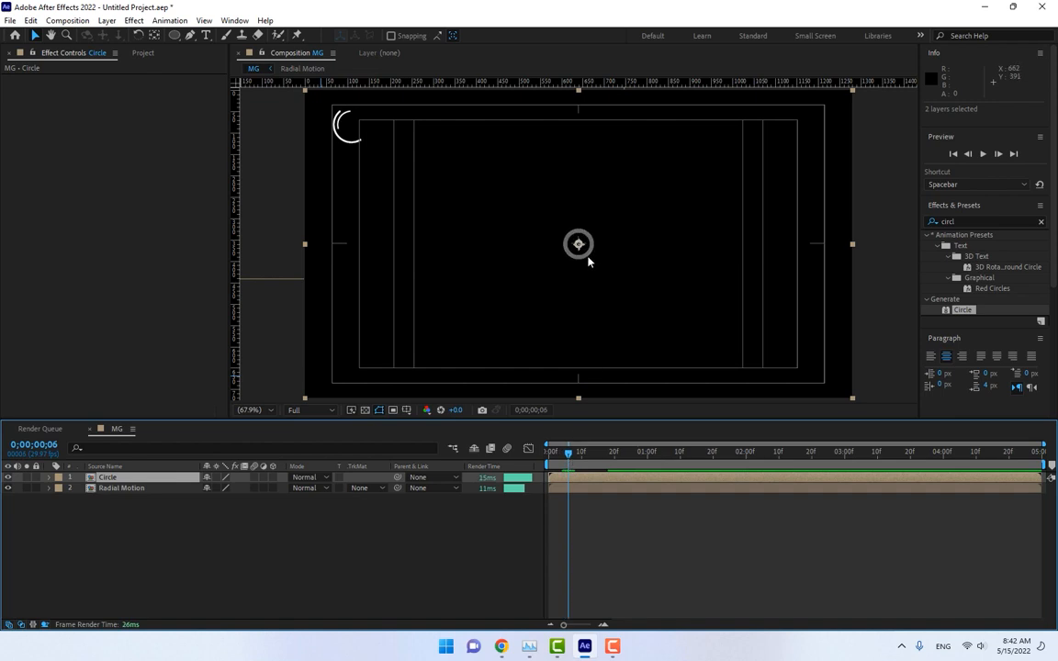
# Move the Circle composition directly below the Radial Motion element near the frame's upper-left corner
pyautogui.moveTo(587, 256); pyautogui.dragTo(339, 184)
pyautogui.click(418, 547)
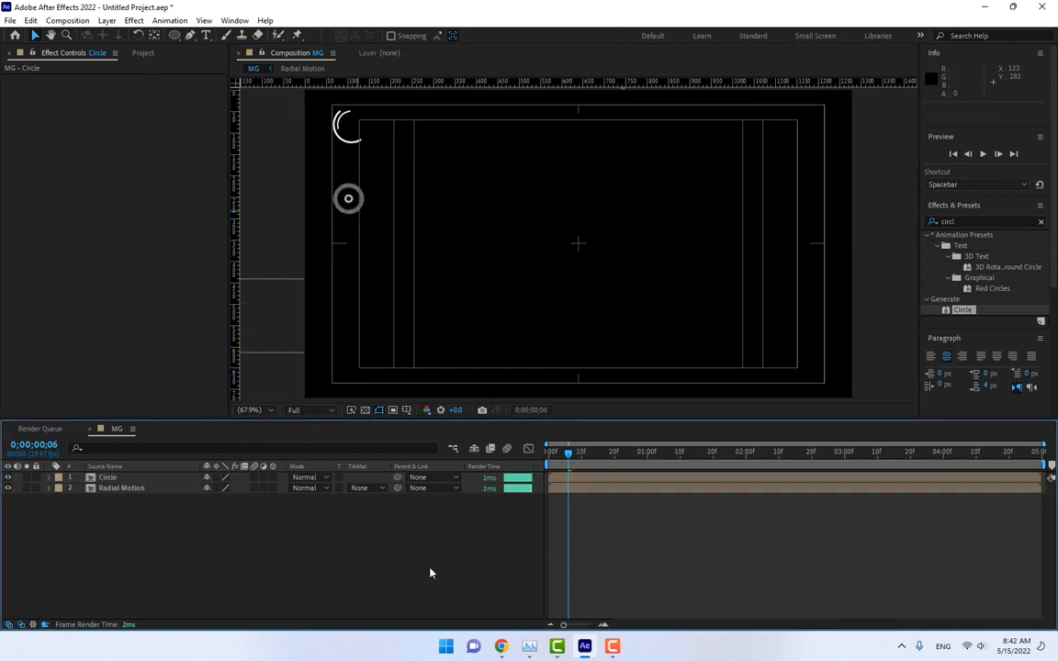
pyautogui.rightClick(295, 593)
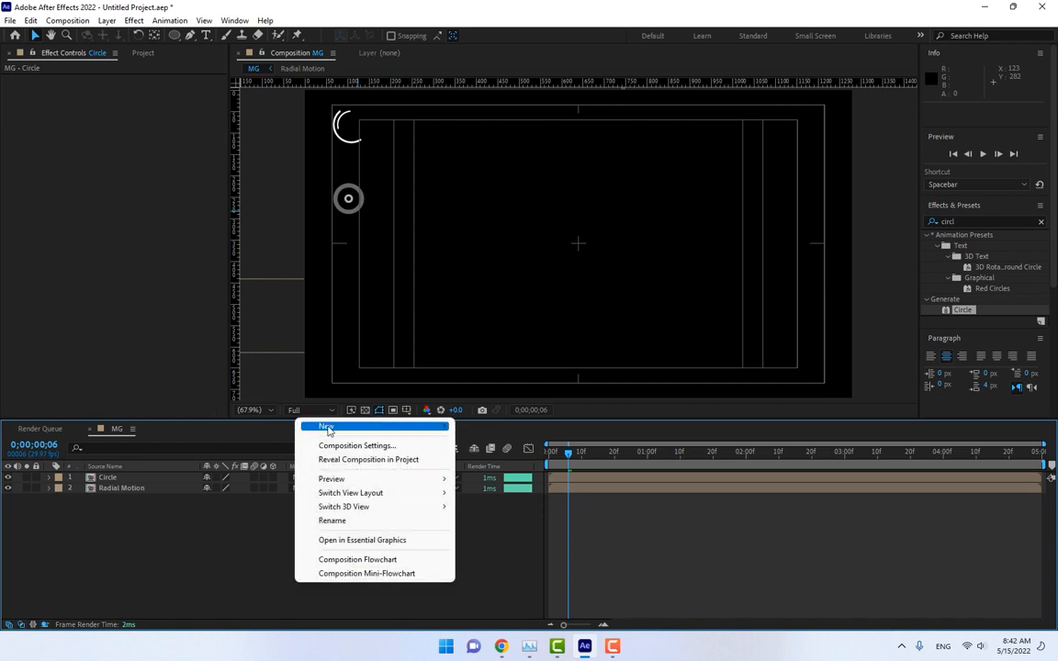
pyautogui.moveTo(328, 431)
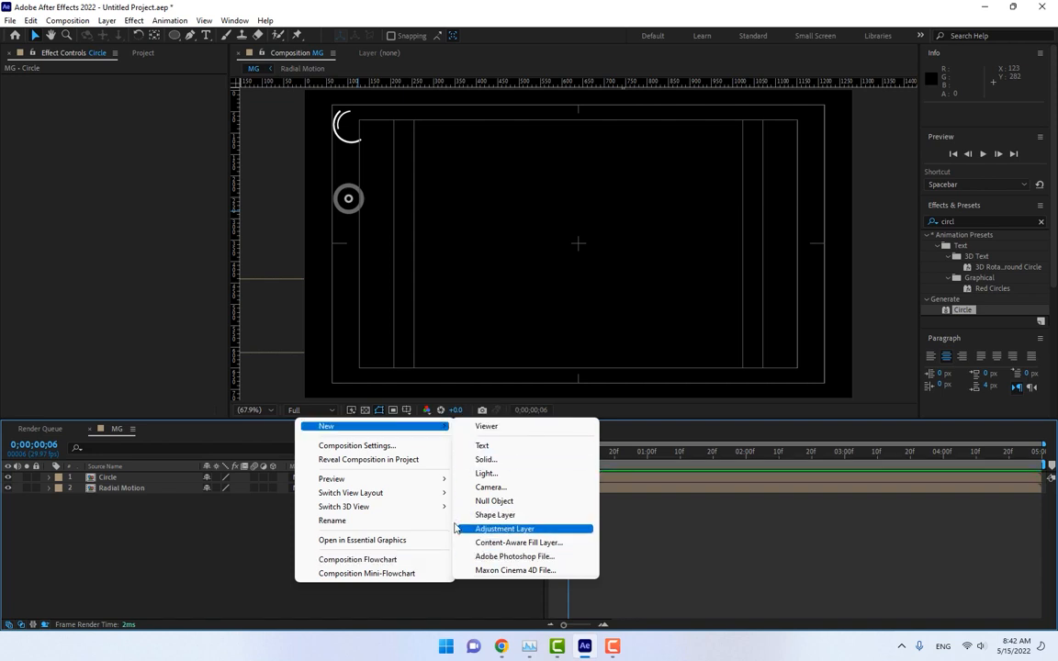
pyautogui.click(137, 550)
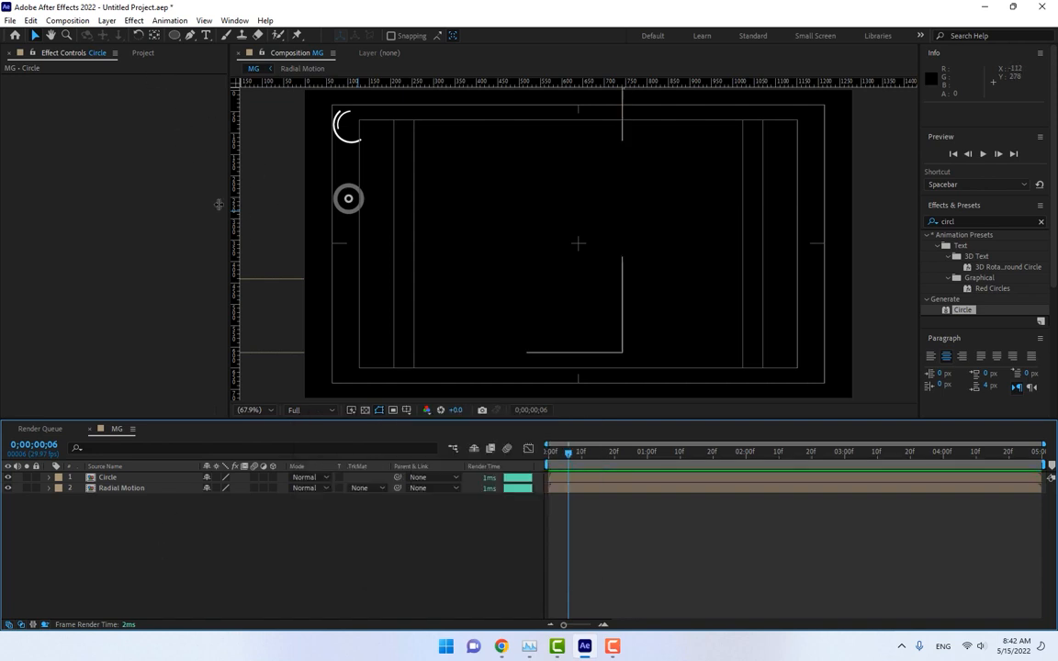
# Draw an L-shaped line with the Pen tool near the frame's lower-left area and shorten its vertical leg
pyautogui.click(189, 37)
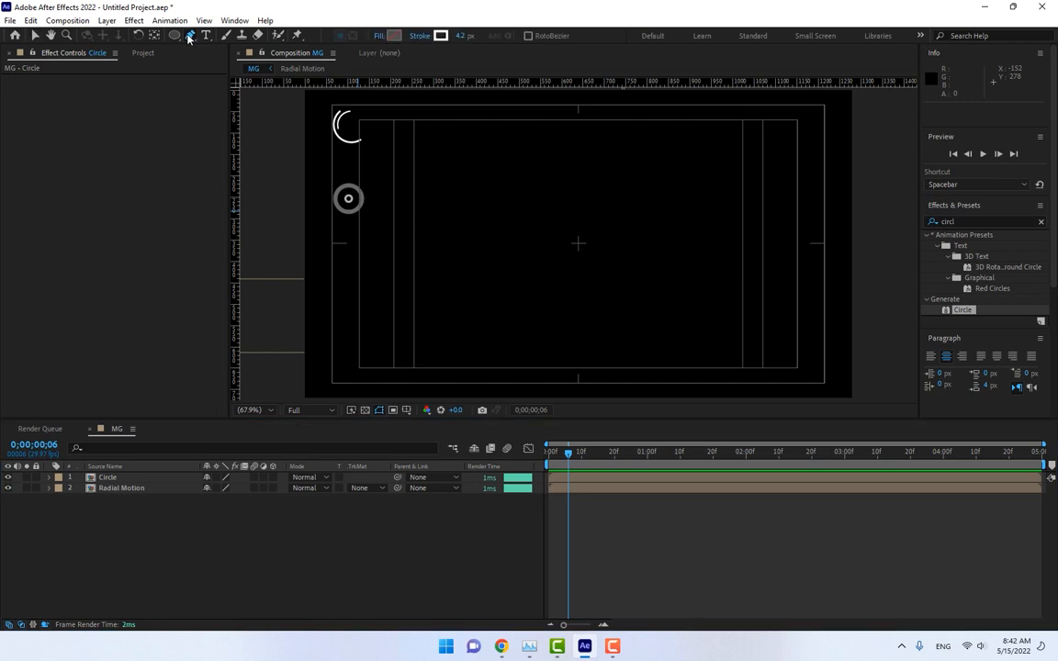
pyautogui.click(414, 322)
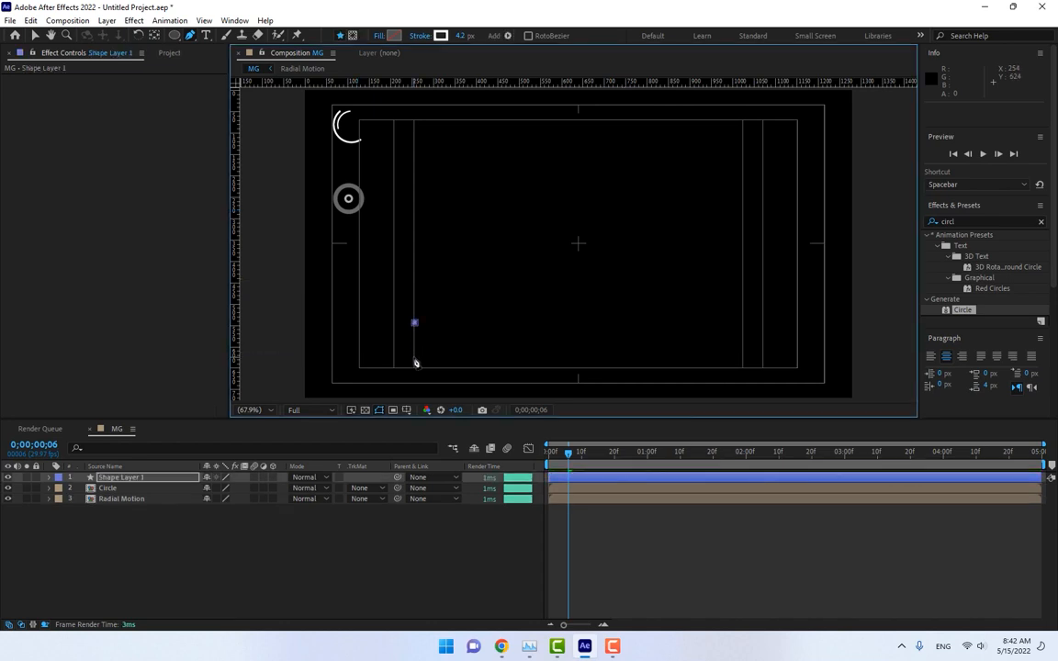
pyautogui.click(415, 356)
pyautogui.click(562, 356)
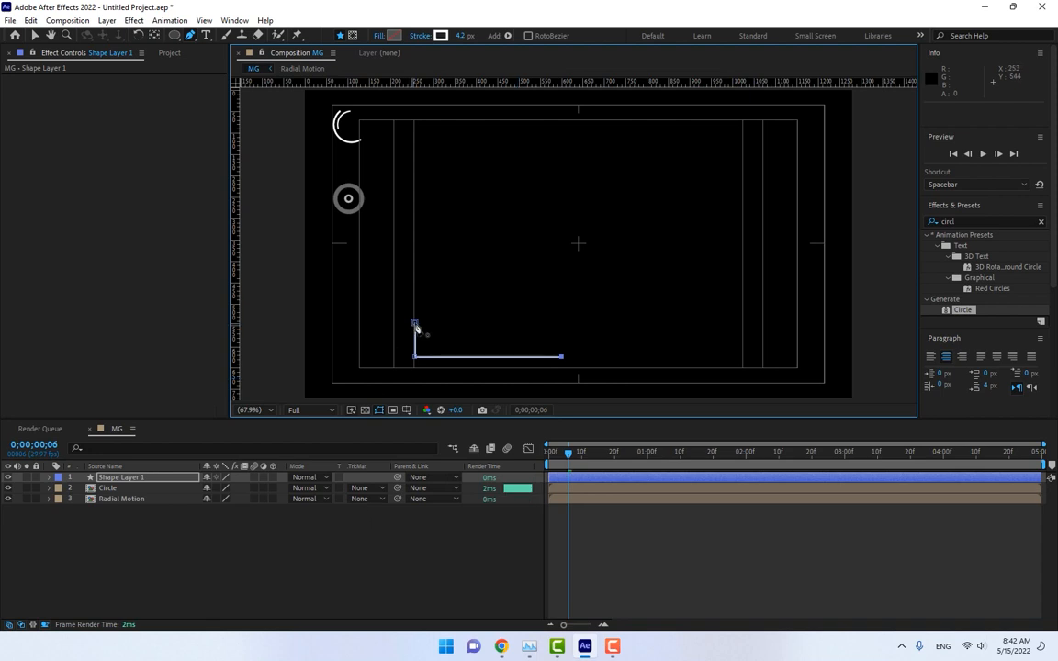
pyautogui.press('v')
pyautogui.moveTo(416, 324); pyautogui.dragTo(416, 338)
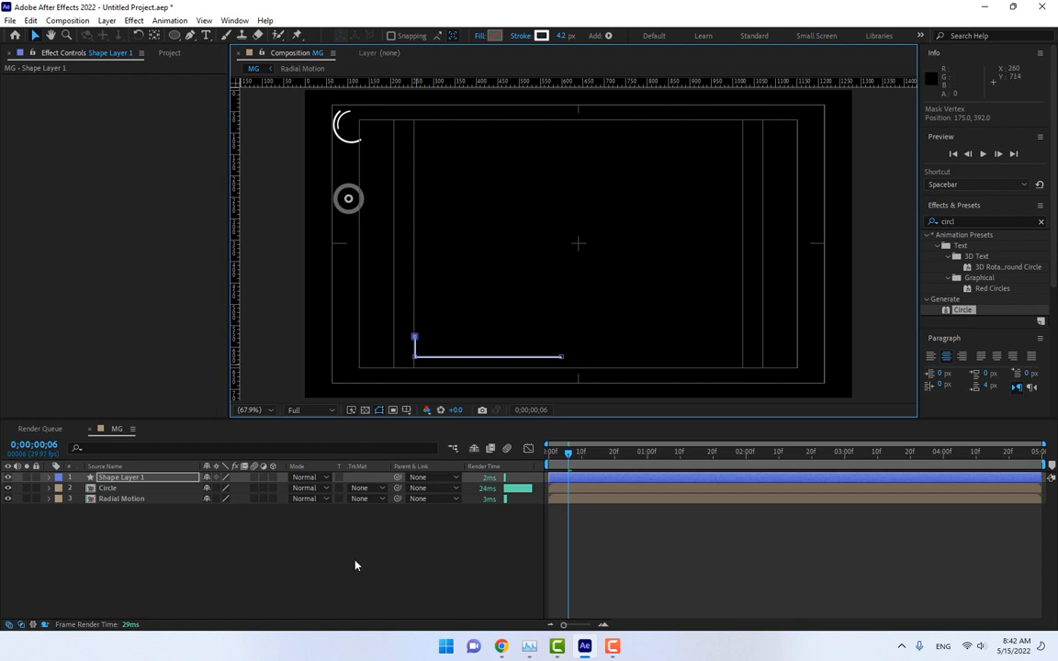
# Add Trim Paths to Shape Layer 1 and show its Start, End and Offset properties
pyautogui.click(103, 480)
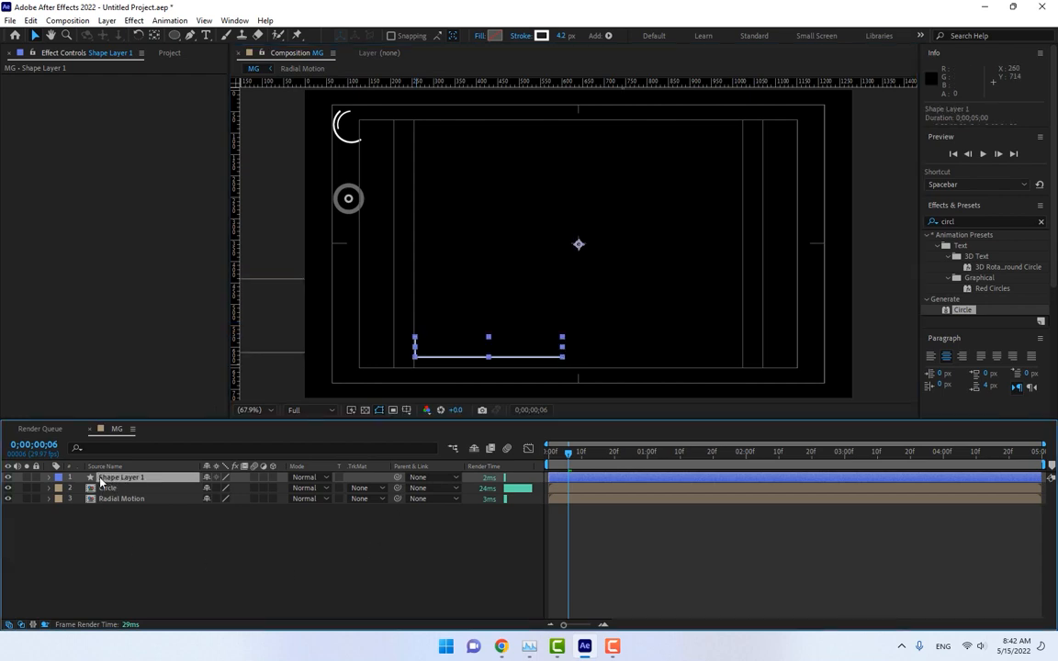
pyautogui.click(49, 479)
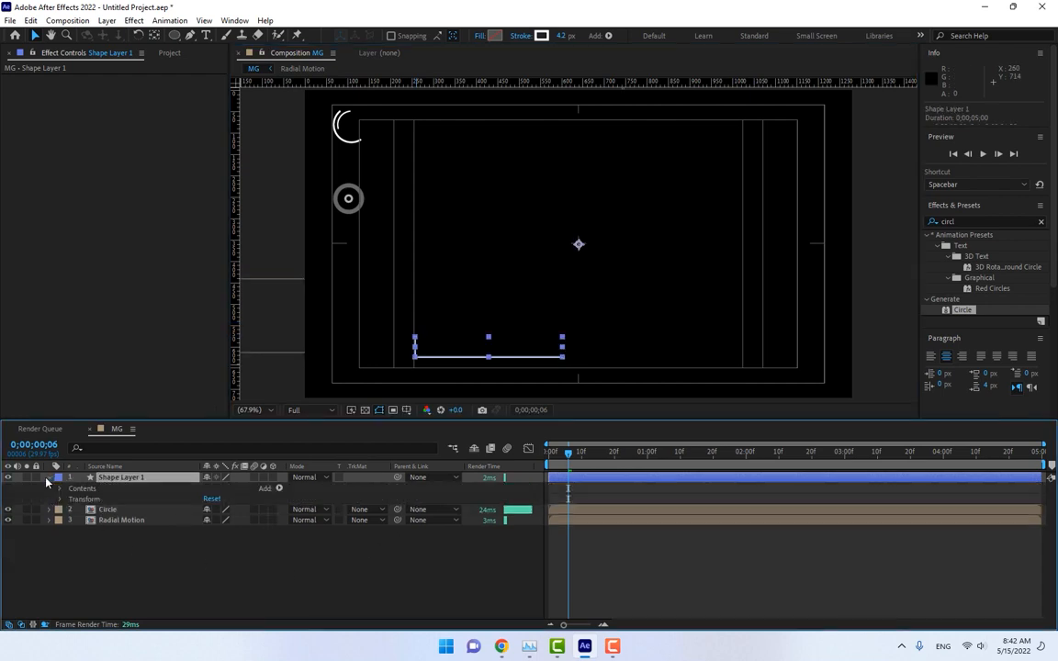
pyautogui.click(279, 489)
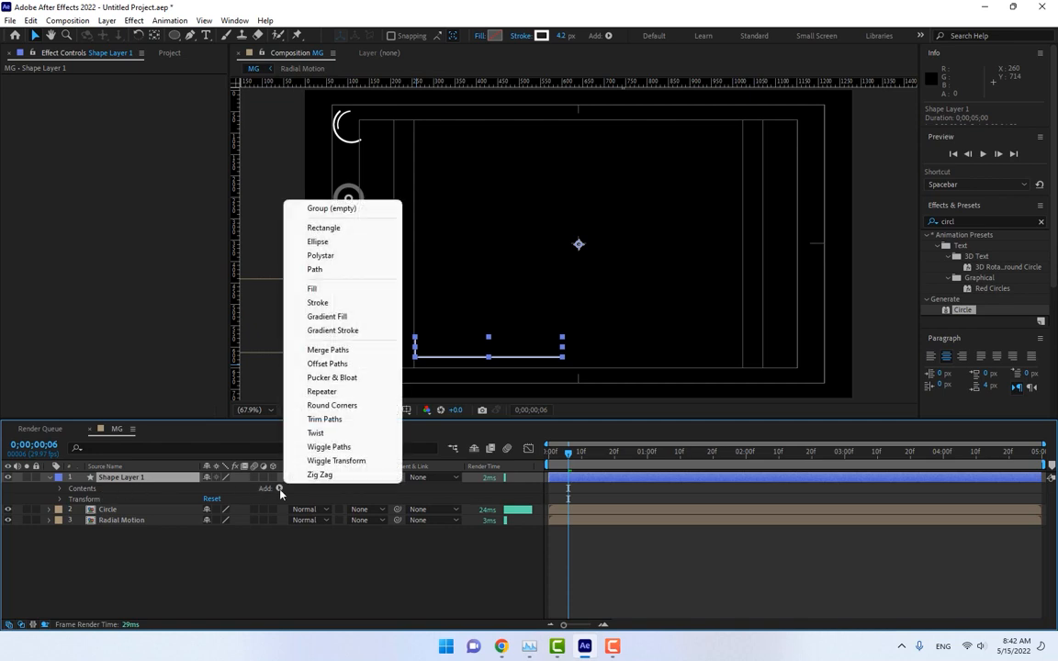
pyautogui.click(344, 421)
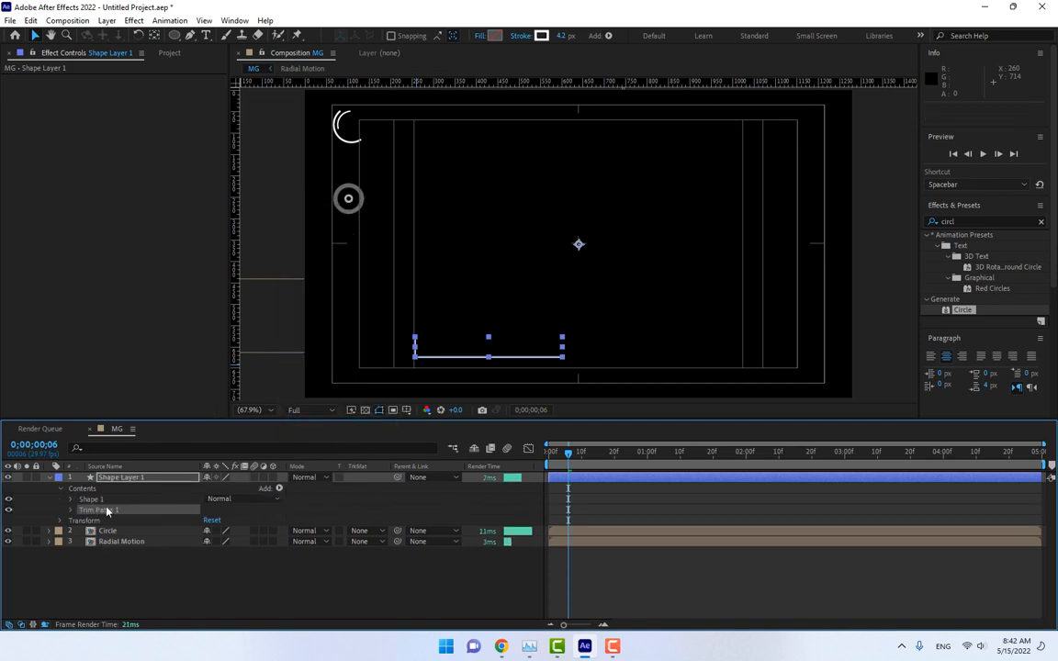
pyautogui.click(70, 510)
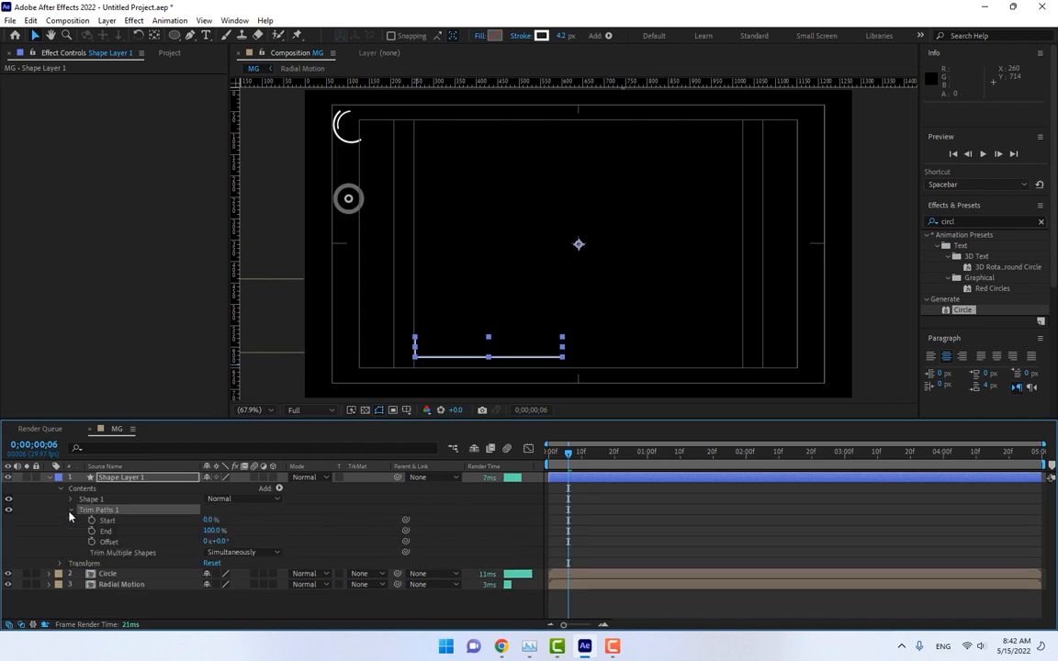
# Keyframe the Trim Paths End of Shape Layer 1 from 0% at the first frame to 100% at 0;00;00;10
pyautogui.press('Home')
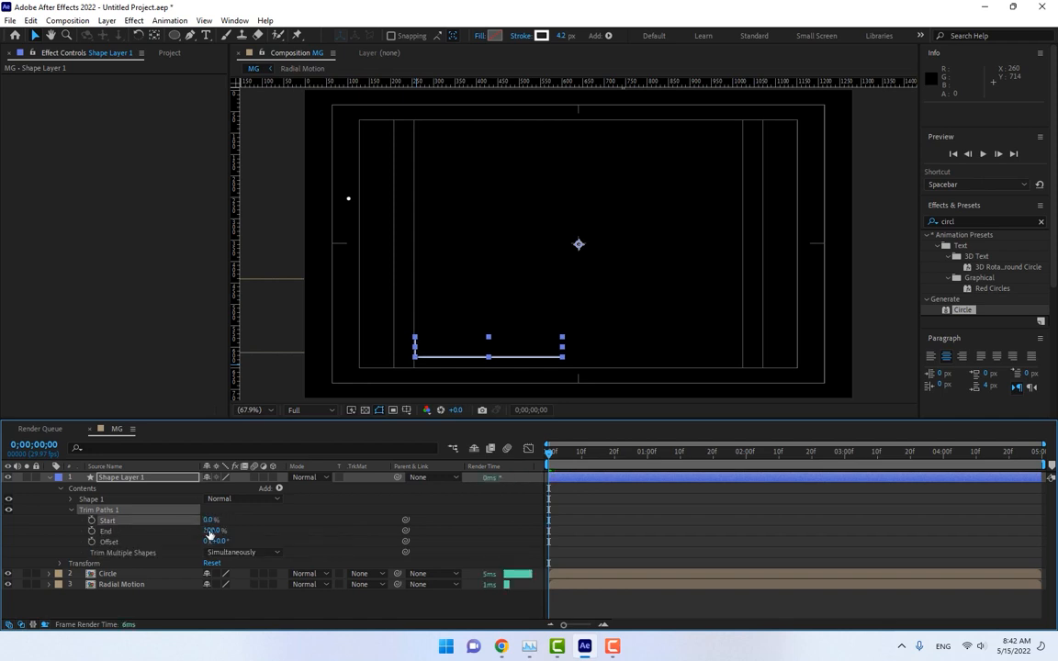
pyautogui.moveTo(214, 533); pyautogui.dragTo(108, 541)
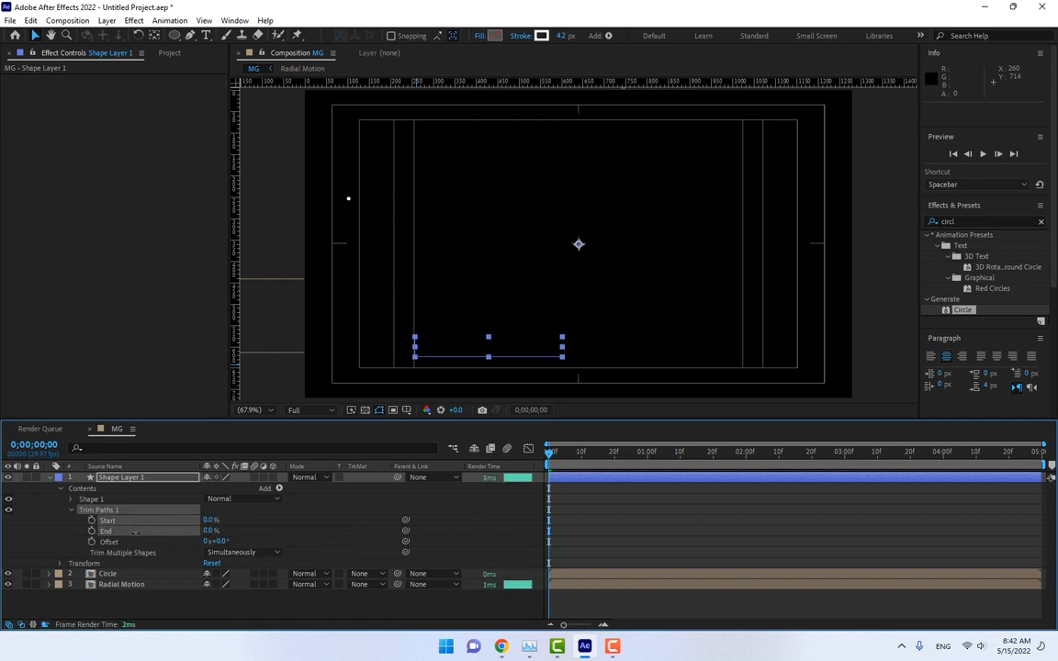
pyautogui.click(91, 531)
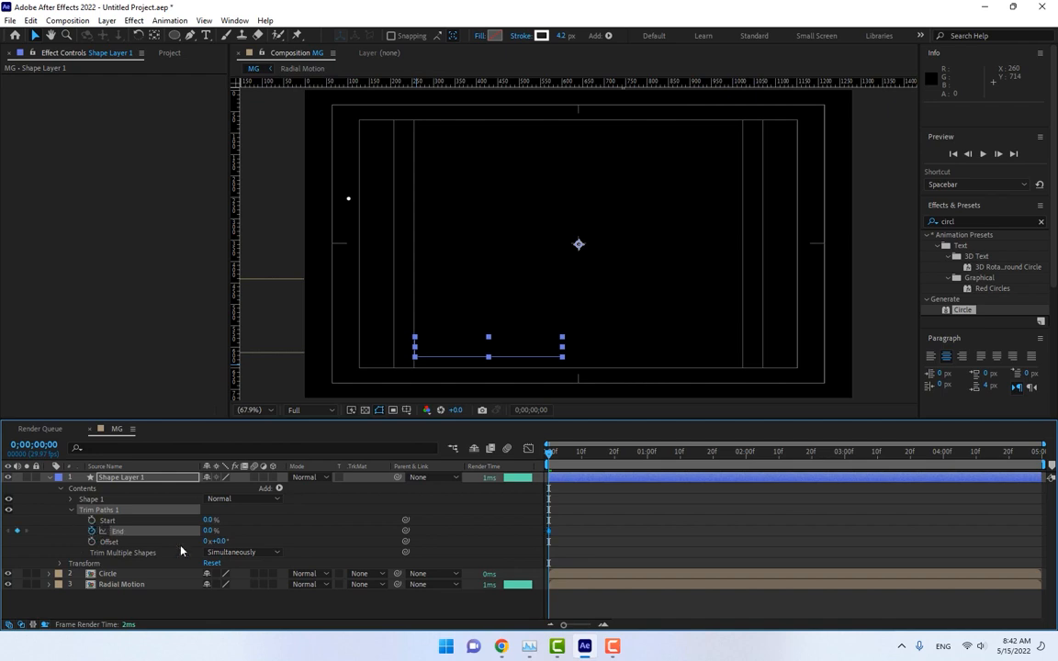
pyautogui.click(582, 457)
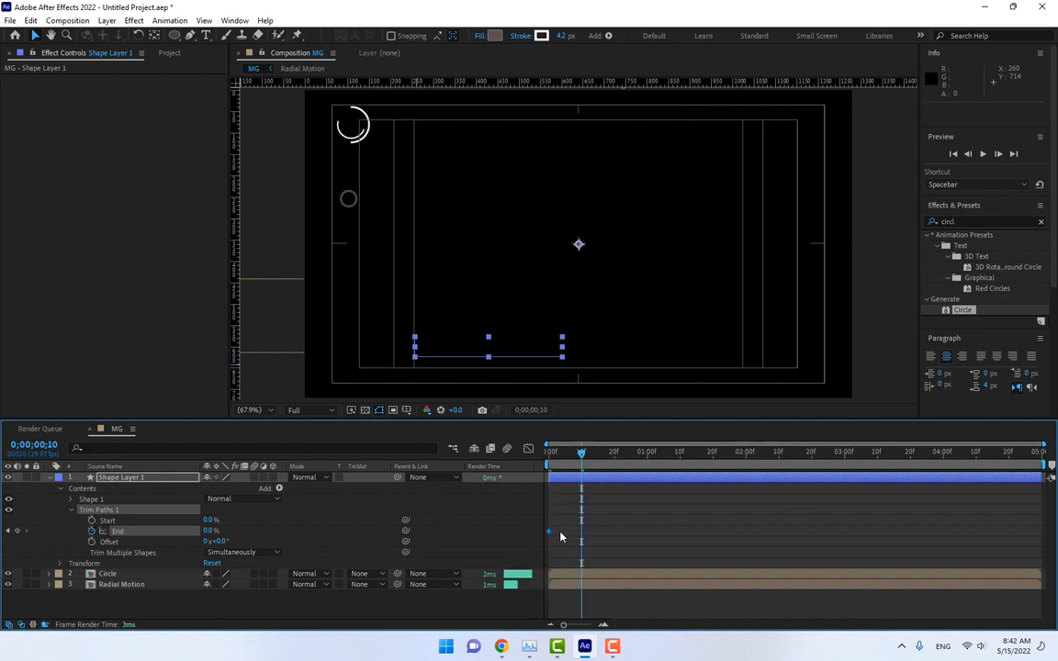
pyautogui.moveTo(208, 531); pyautogui.dragTo(278, 521)
# Keyframe the Trim Paths Start from 0% at 0;00;00;05 to 100% at 0;00;00;15 and scrub to 0;00;00;06
pyautogui.click(566, 456)
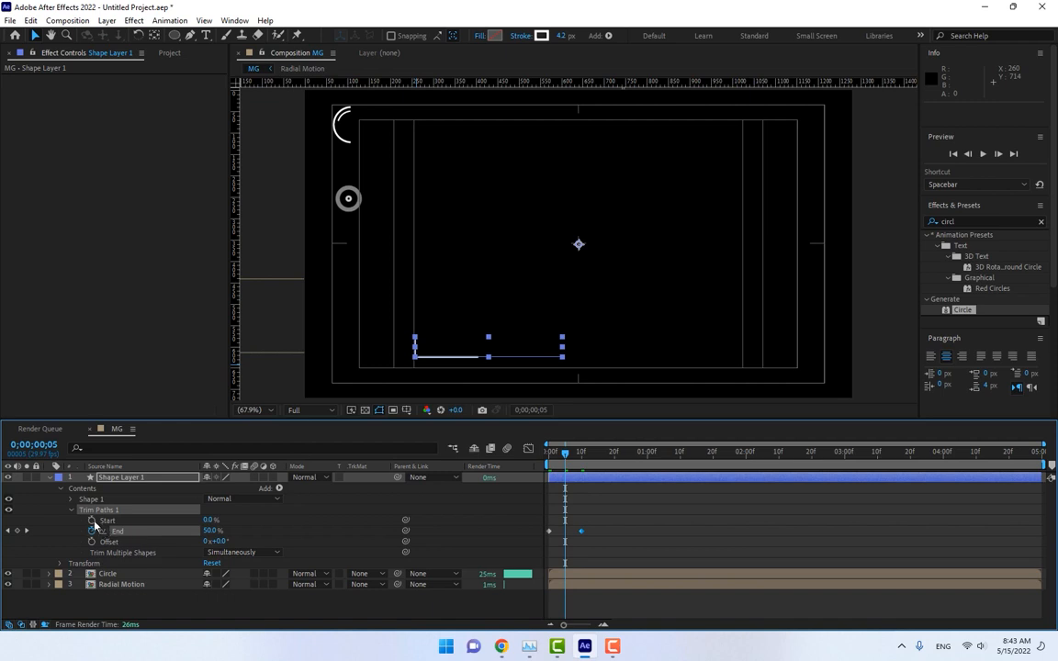
pyautogui.click(92, 521)
pyautogui.click(600, 456)
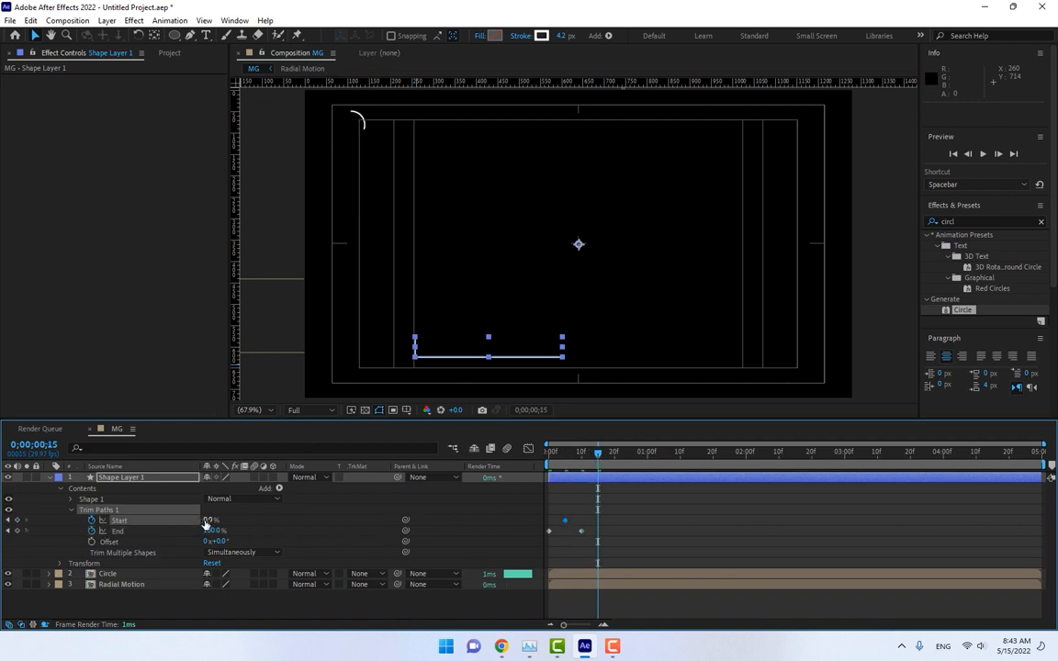
pyautogui.moveTo(212, 520); pyautogui.dragTo(303, 520)
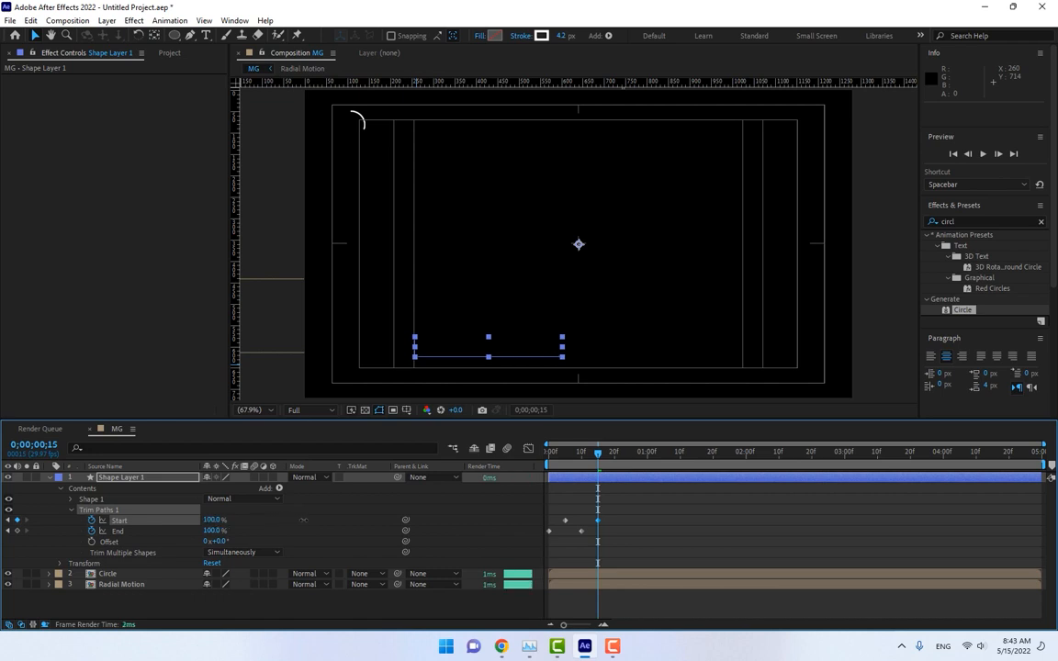
pyautogui.click(365, 534)
pyautogui.moveTo(560, 452)
pyautogui.mouseDown()
pyautogui.moveTo(613, 455)
pyautogui.moveTo(551, 454)
pyautogui.moveTo(598, 454)
pyautogui.moveTo(621, 482)
pyautogui.moveTo(561, 489)
pyautogui.moveTo(569, 487)
pyautogui.mouseUp()
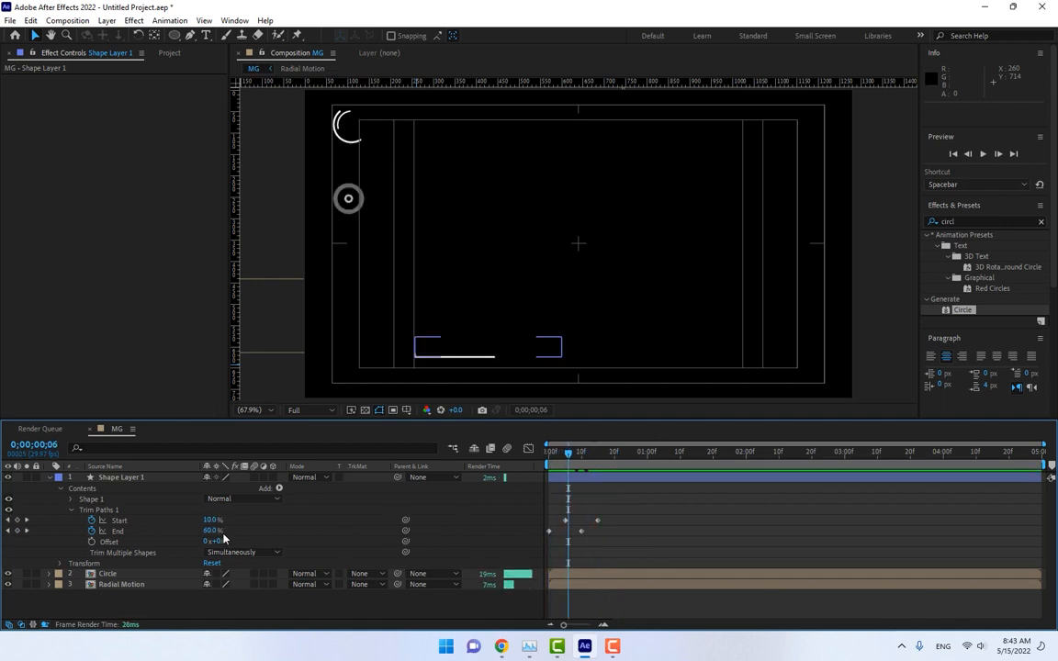
# Duplicate Shape Layer 1 with its anchor point centered on the visible line and flip the duplicate vertically
pyautogui.click(134, 479)
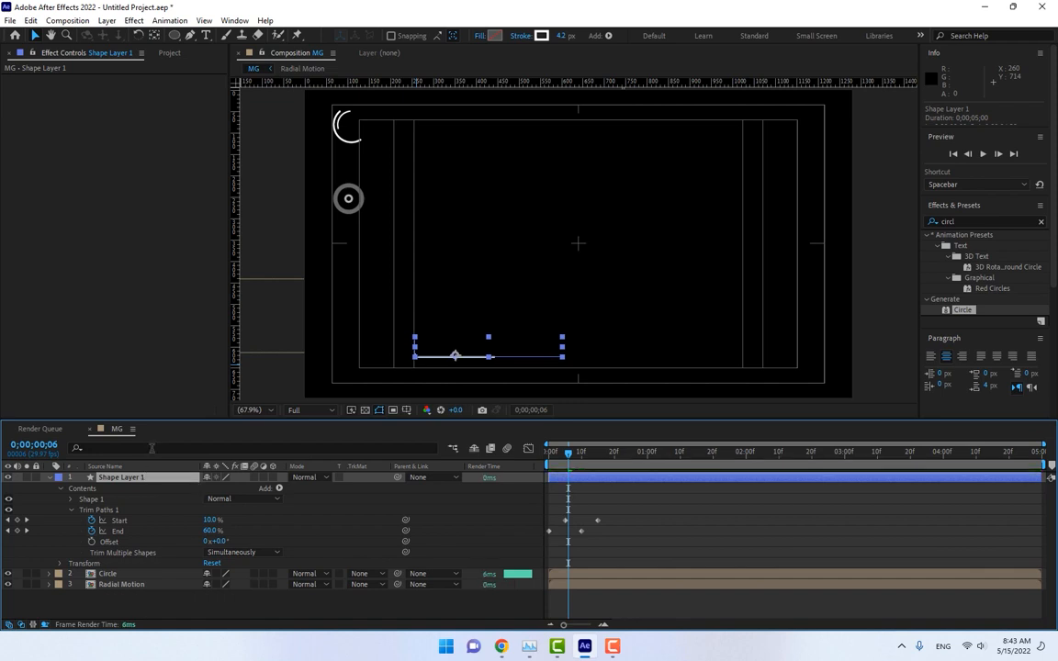
pyautogui.hotkey('ctrl', 'd')
pyautogui.rightClick(511, 354)
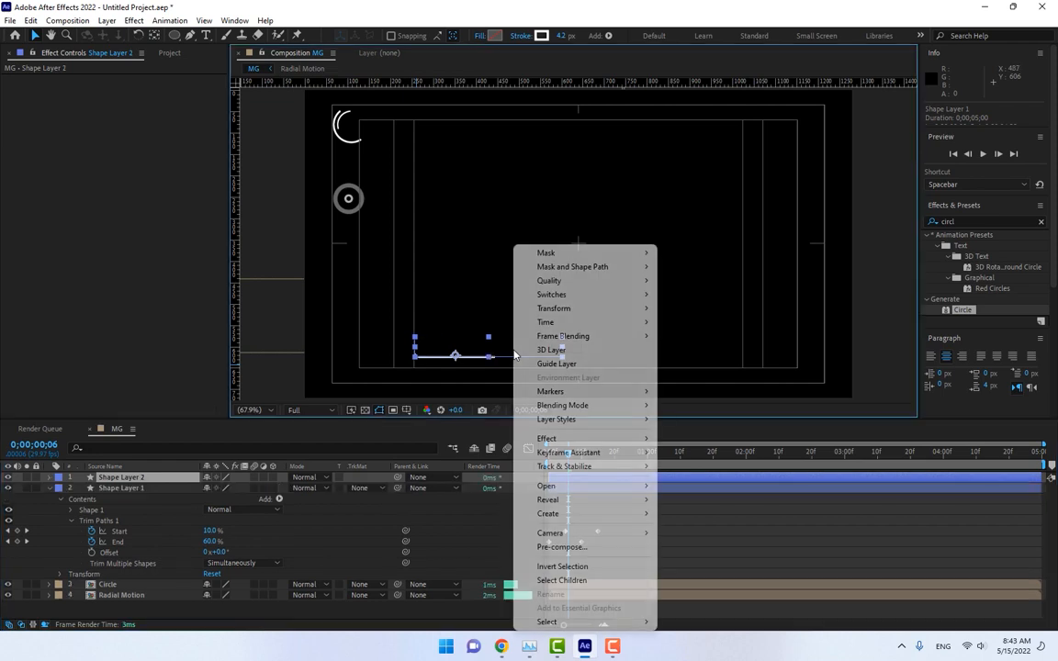
pyautogui.moveTo(578, 310)
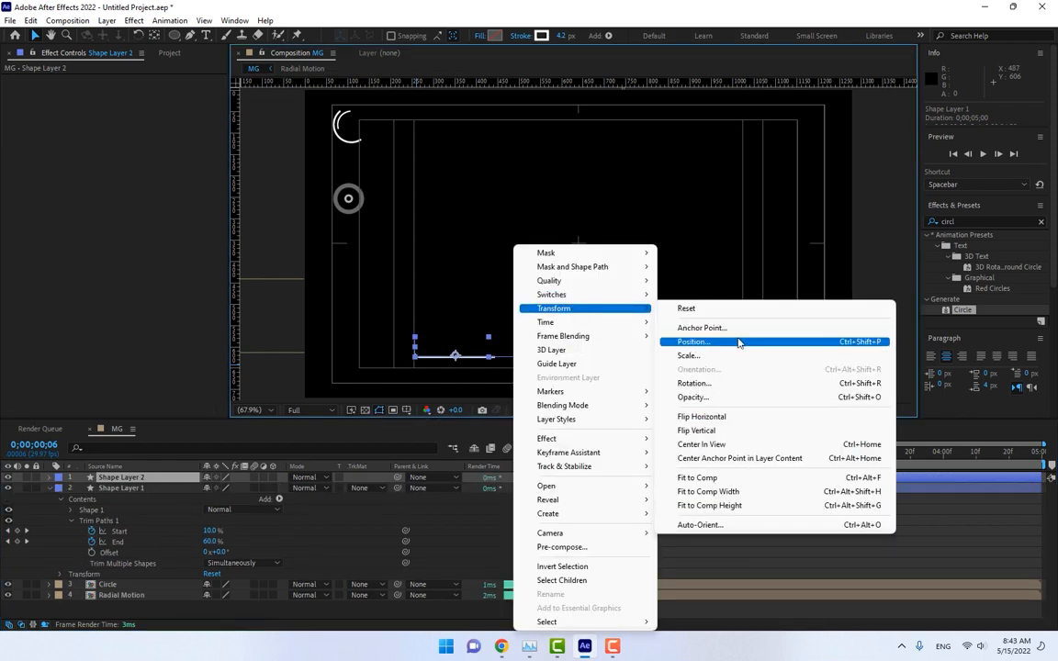
pyautogui.click(735, 431)
# Flip Shape Layer 2 horizontally and place it just above the original line, aligned with its width at 0;00;00;10
pyautogui.moveTo(517, 365); pyautogui.dragTo(515, 340)
pyautogui.rightClick(516, 340)
pyautogui.moveTo(574, 307)
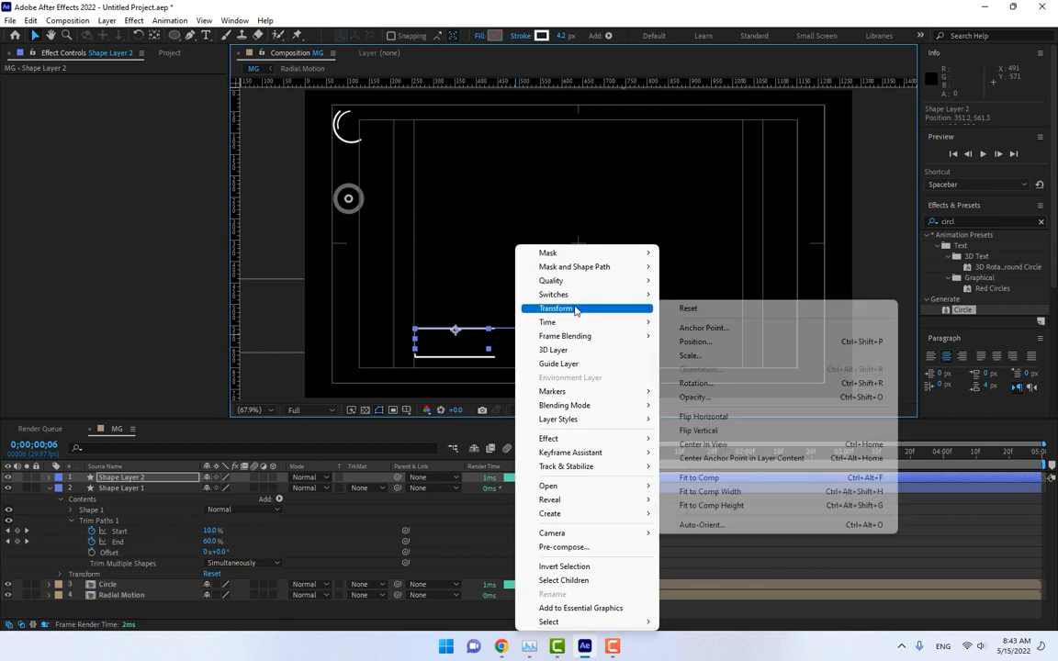
pyautogui.click(718, 418)
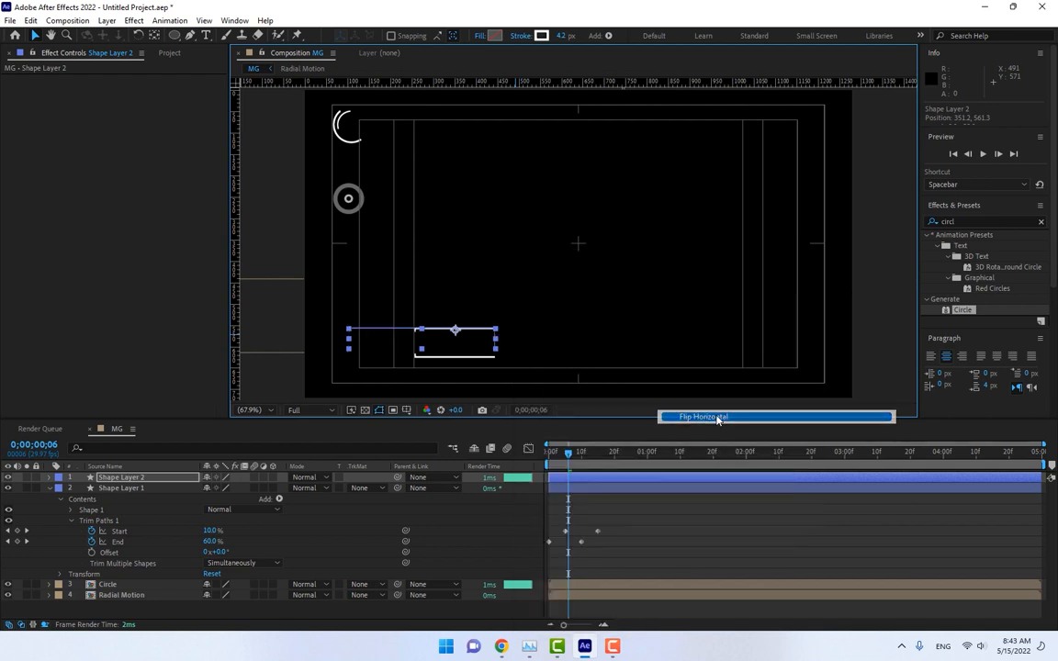
pyautogui.moveTo(569, 457)
pyautogui.mouseDown()
pyautogui.moveTo(591, 452)
pyautogui.moveTo(581, 452)
pyautogui.mouseUp()
pyautogui.moveTo(482, 349); pyautogui.dragTo(545, 342)
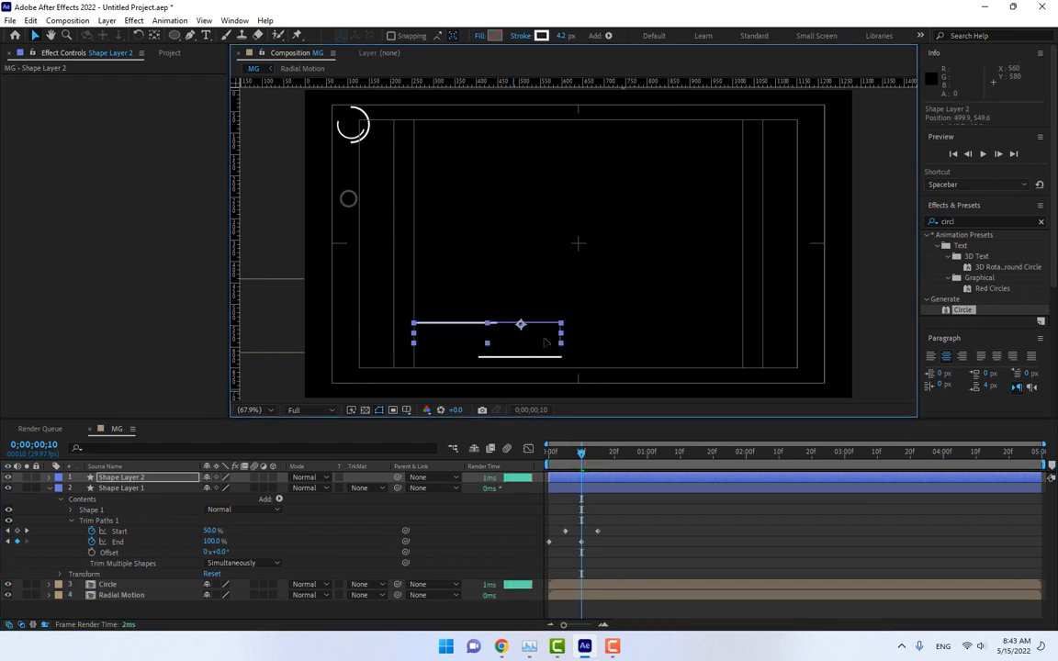
# Preview both corner line animations from the first frame and stop at 0;00;00;18
pyautogui.press('Home')
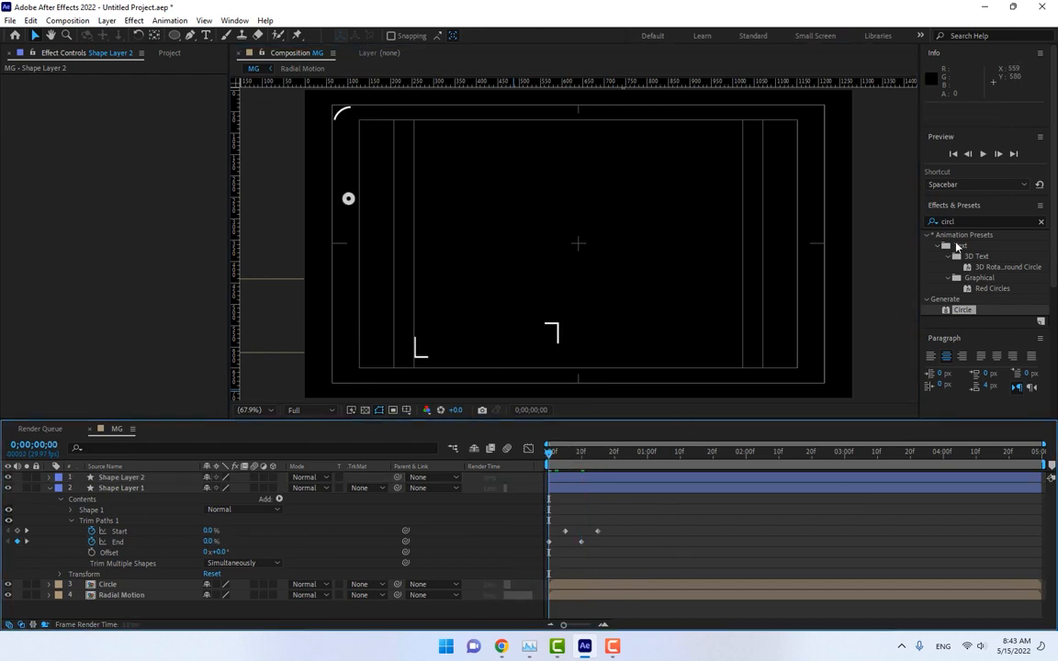
pyautogui.click(984, 156)
pyautogui.press('space')
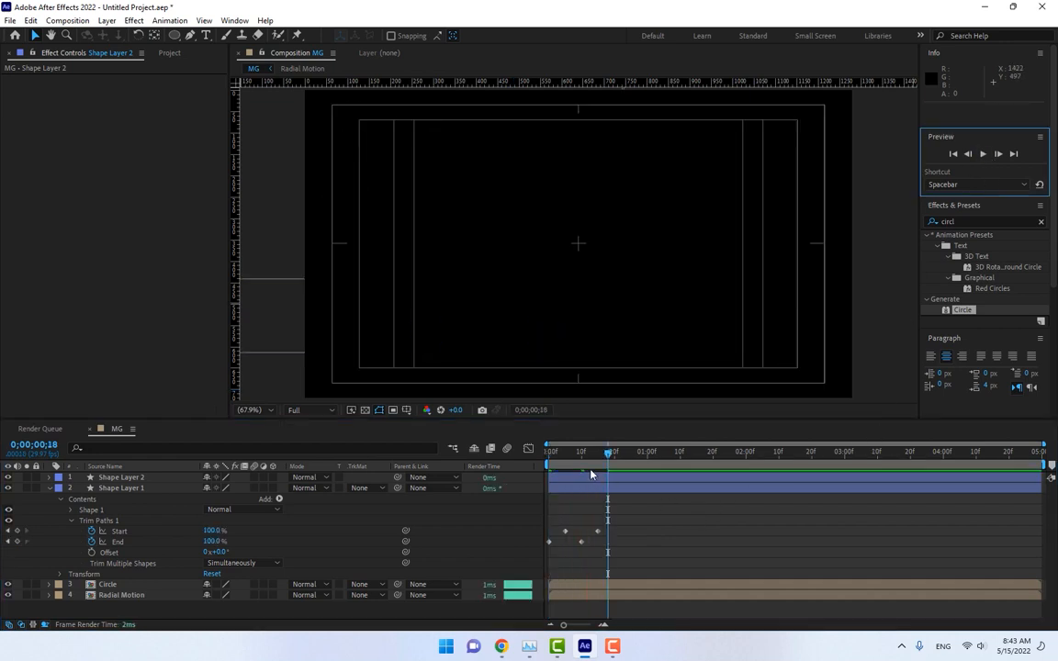
# Set the stroke width of Shape Layer 2 and Shape Layer 1 to 3 px
pyautogui.click(110, 479)
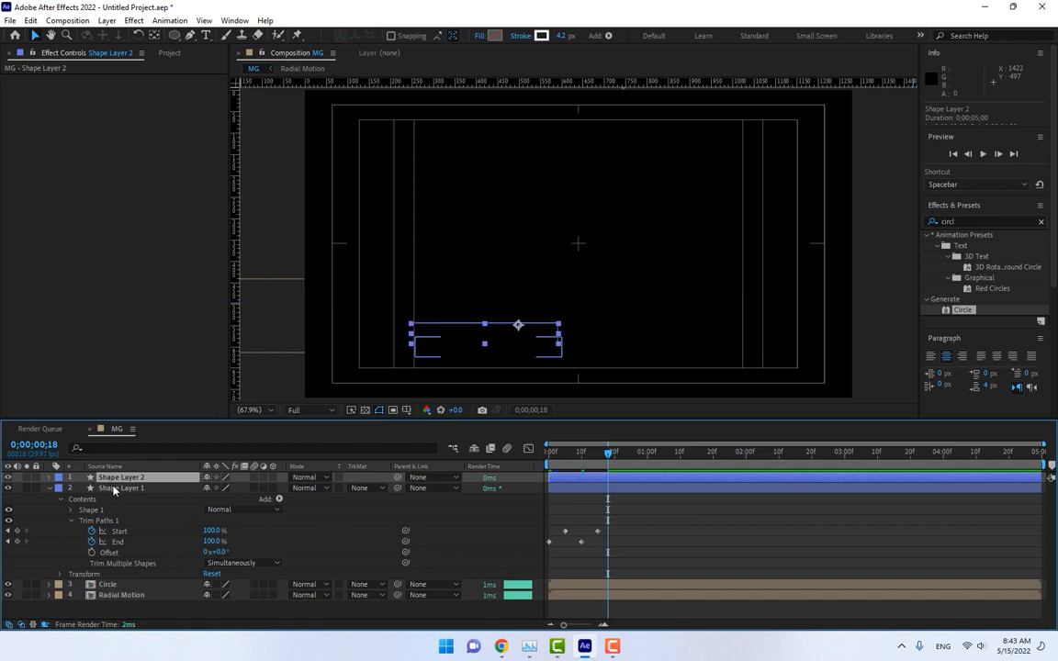
pyautogui.click(565, 35)
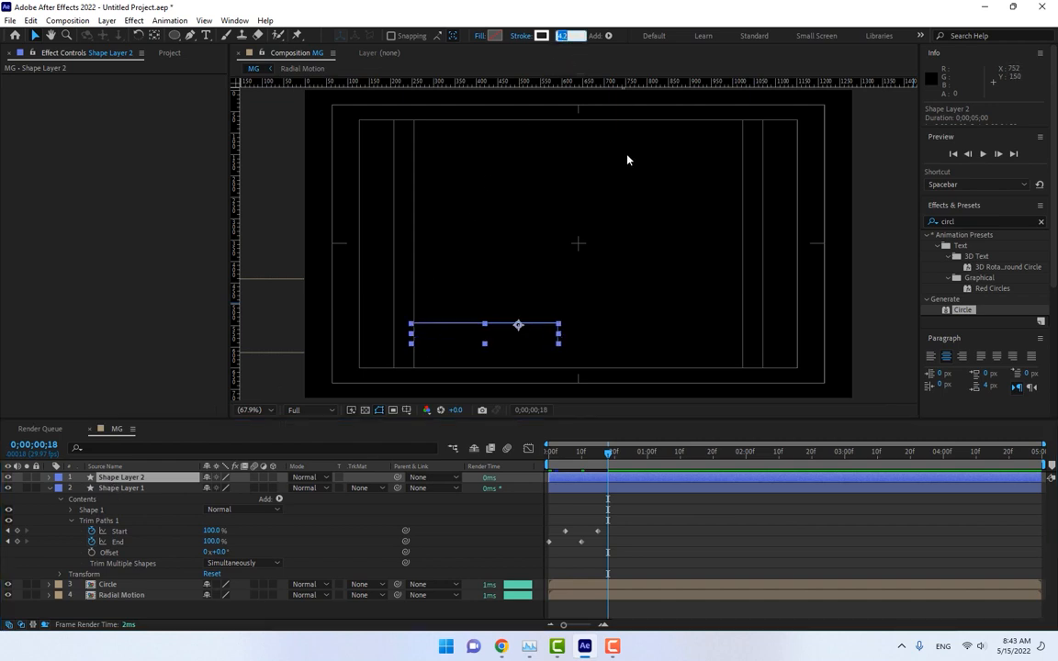
pyautogui.write('3')
pyautogui.press('Return')
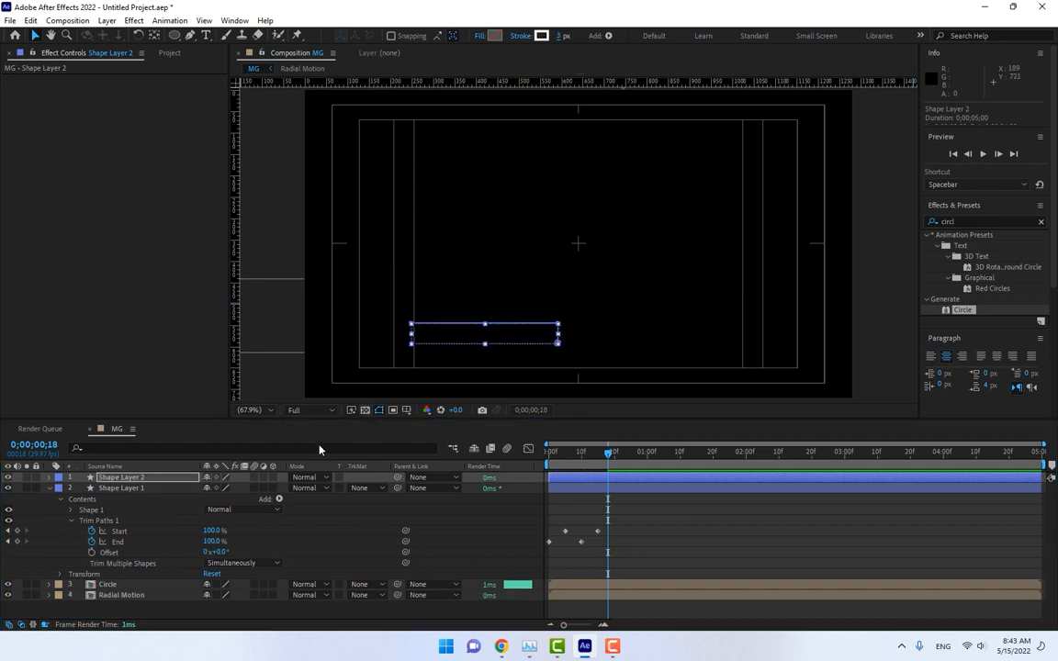
pyautogui.click(120, 488)
pyautogui.click(565, 36)
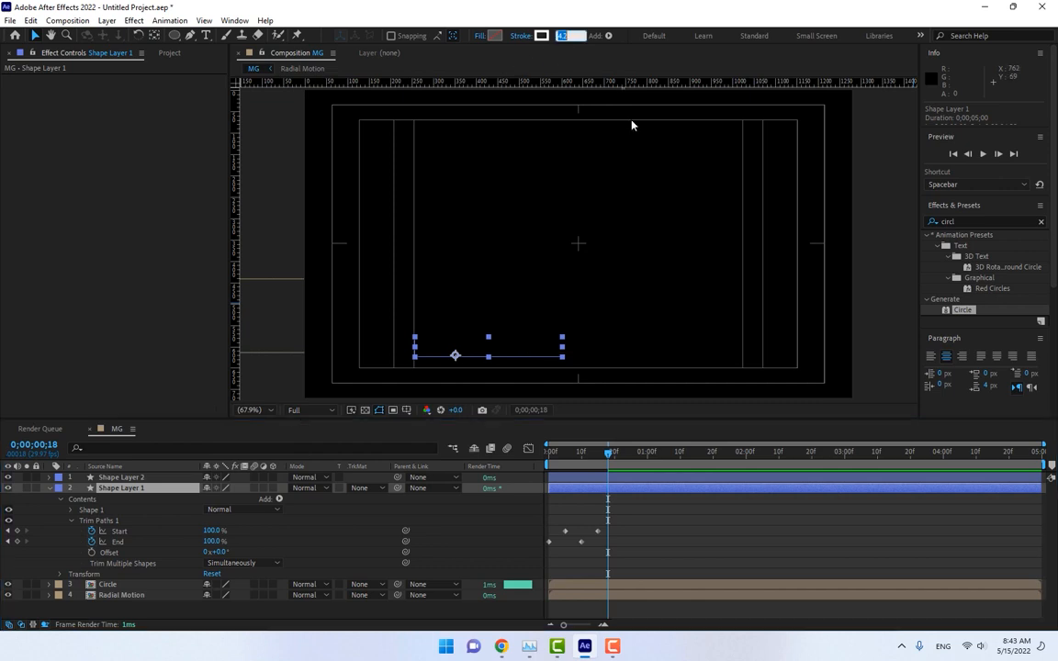
pyautogui.write('3')
pyautogui.press('Return')
# Pre-compose Shape Layer 1 and Shape Layer 2 together into a new composition named Rac
pyautogui.keyDown('shift'); pyautogui.click(112, 479); pyautogui.keyUp('shift')
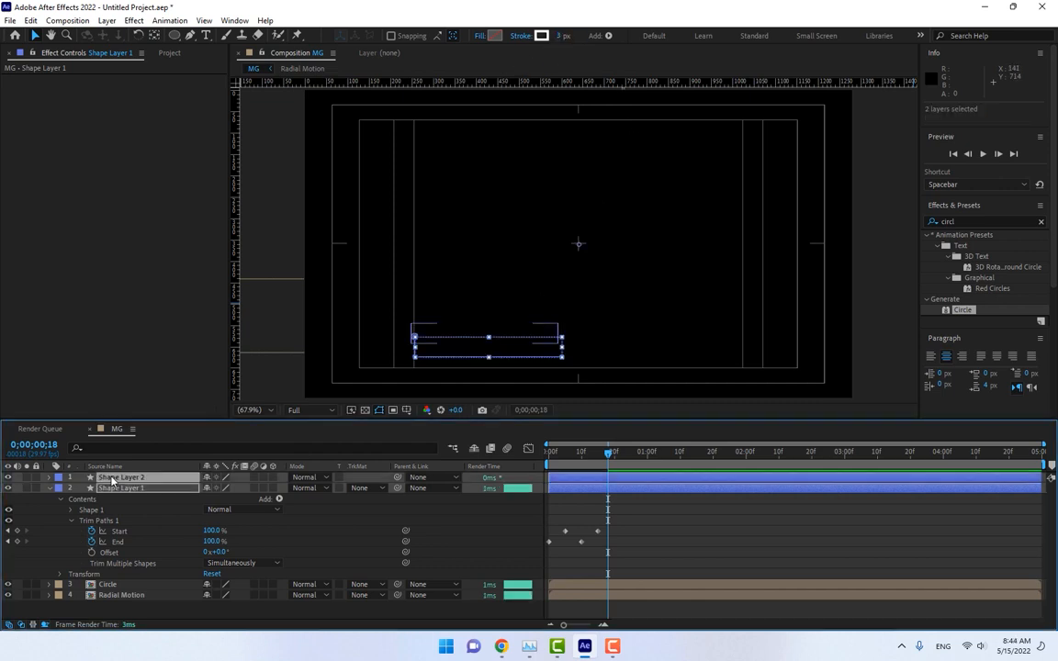
pyautogui.rightClick(112, 480)
pyautogui.click(138, 405)
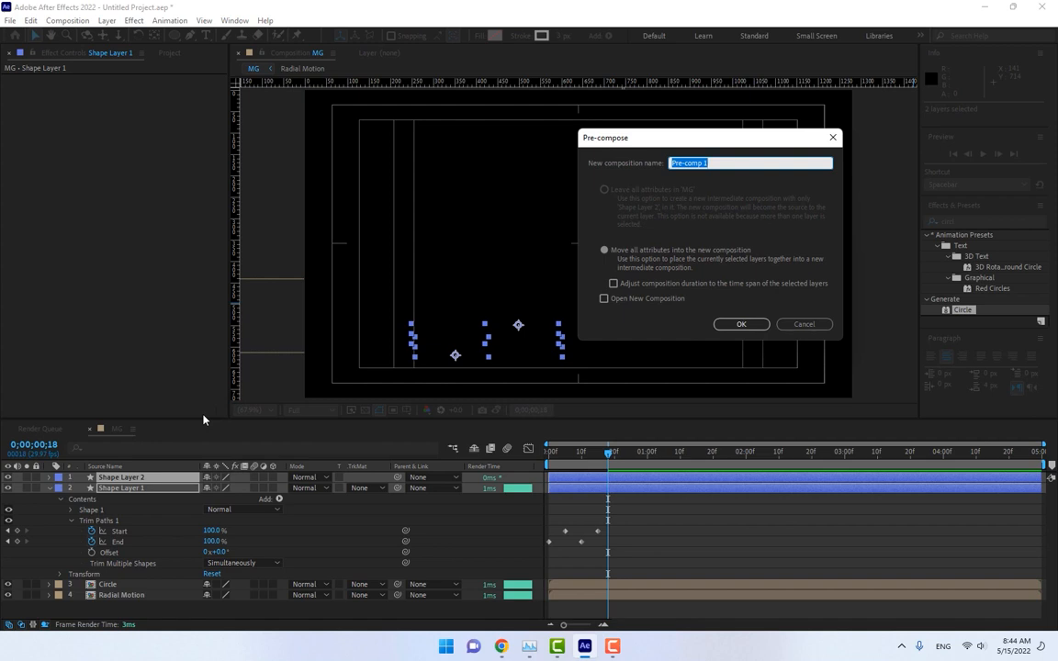
pyautogui.write('Rac')
pyautogui.press('Return')
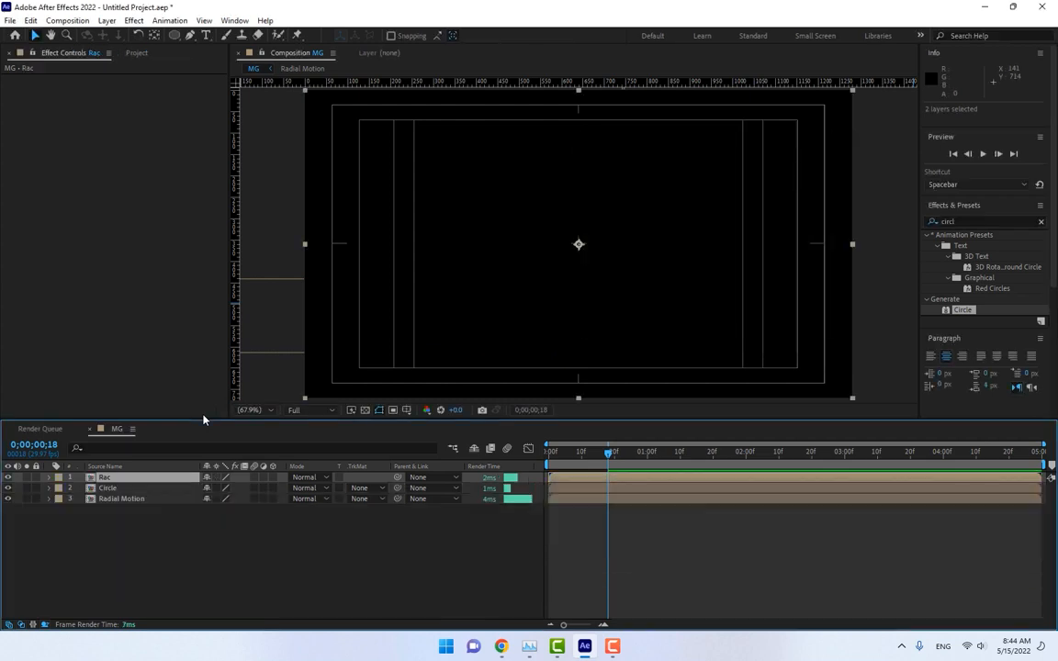
# Move the Rac layer's anchor point to the middle between the two corner lines at 0;00;00;03
pyautogui.moveTo(570, 459); pyautogui.dragTo(559, 459)
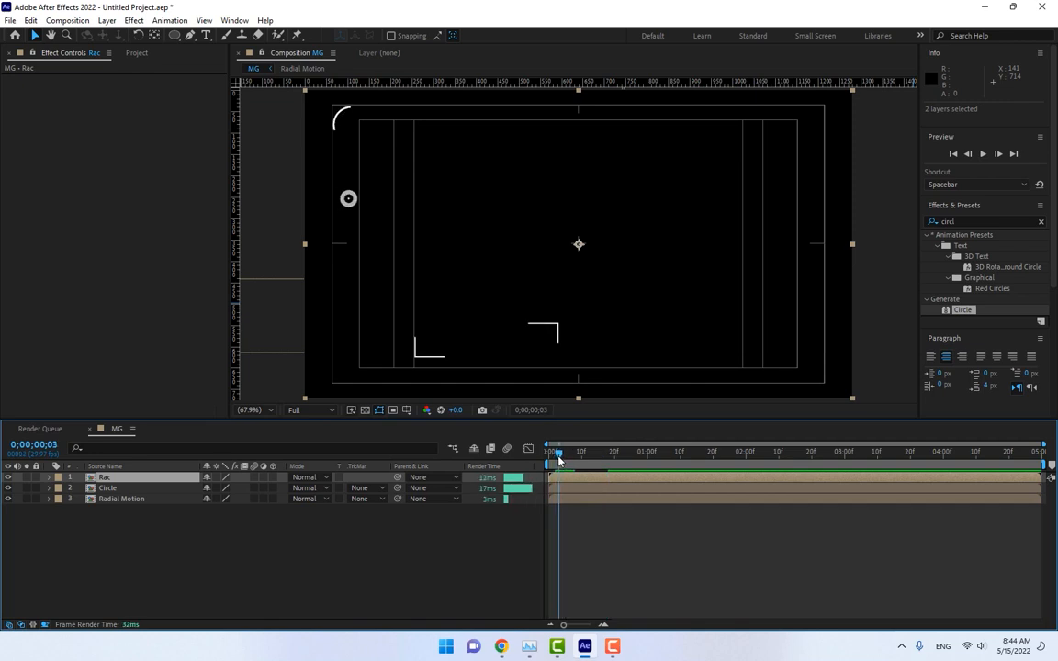
pyautogui.click(152, 35)
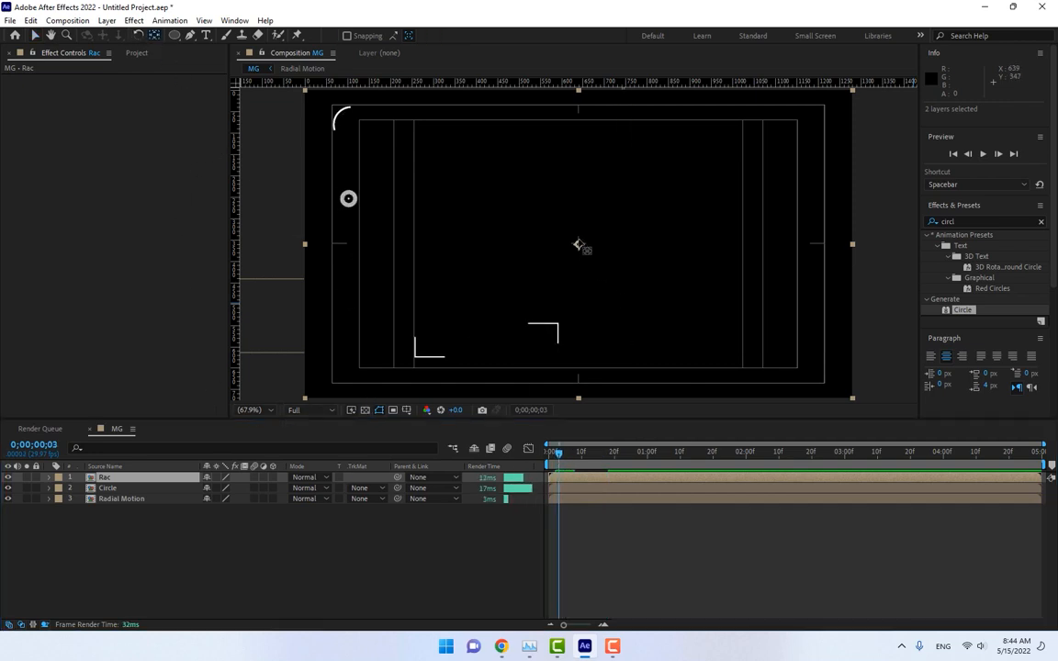
pyautogui.moveTo(578, 246); pyautogui.dragTo(485, 340)
# Duplicate the Rac layer and scale the copy to 75% width and about 56.5% height, nested inside the original corners
pyautogui.click(107, 480)
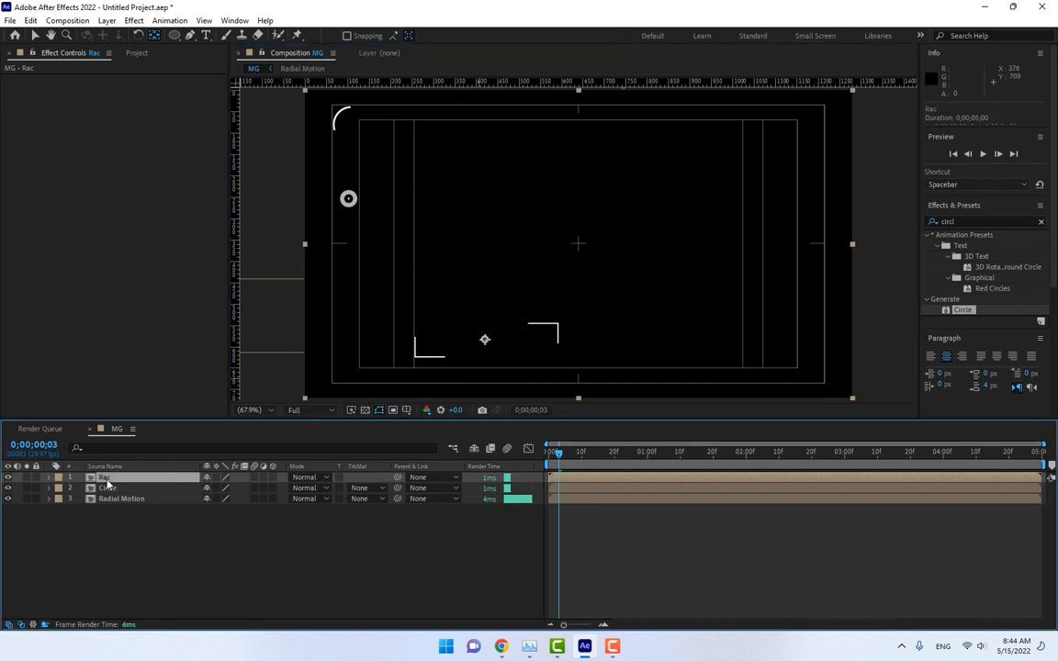
pyautogui.hotkey('ctrl', 'd')
pyautogui.press('s')
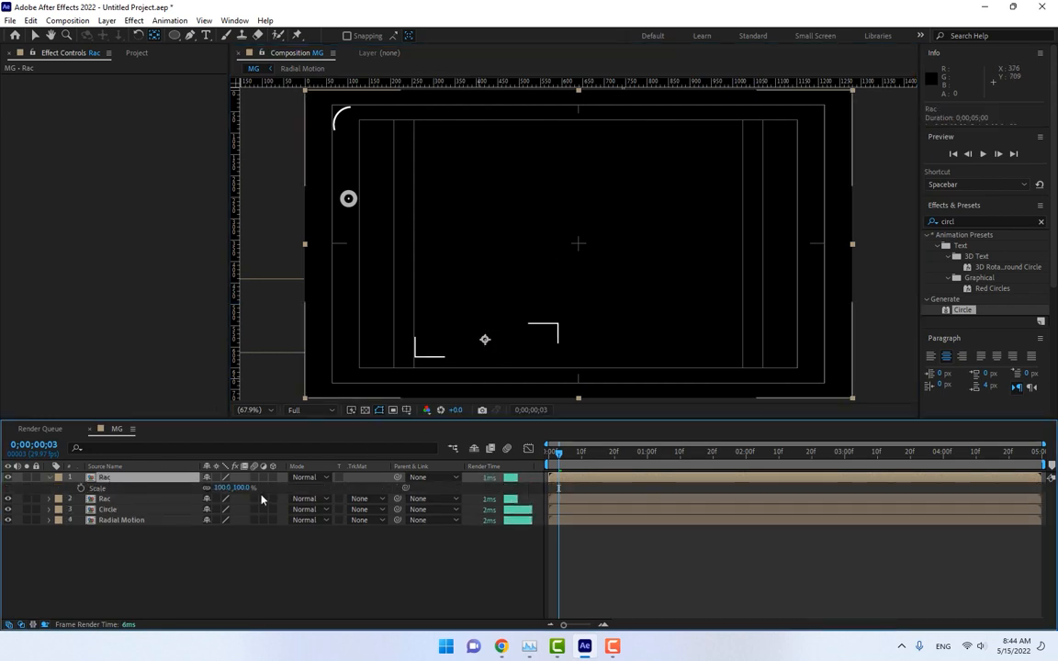
pyautogui.moveTo(243, 491); pyautogui.dragTo(231, 495)
pyautogui.press('v')
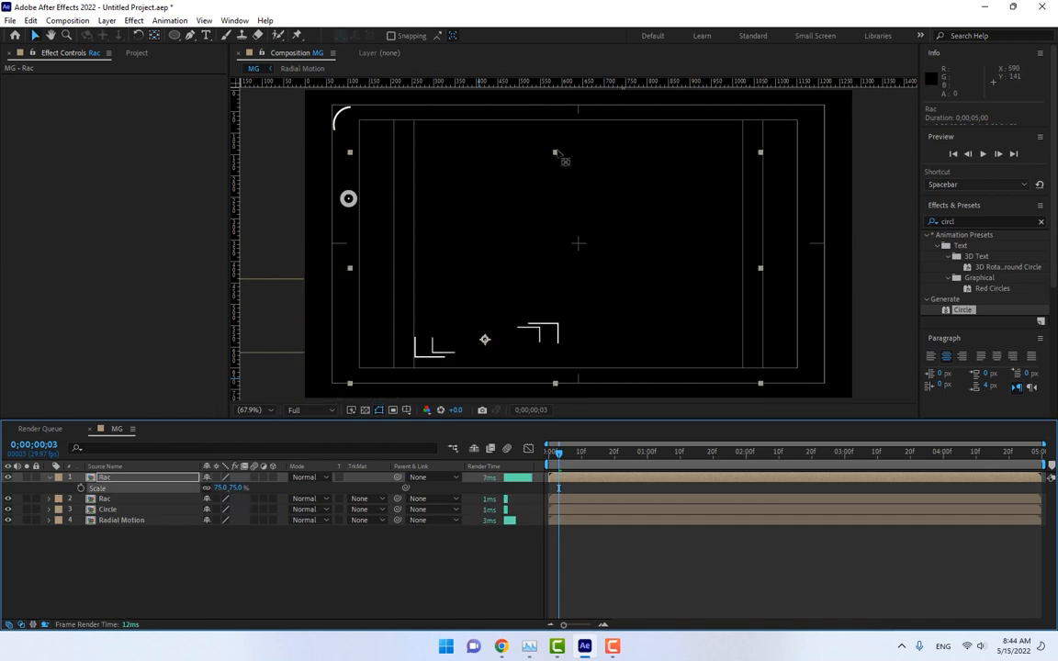
pyautogui.moveTo(555, 153); pyautogui.dragTo(556, 199)
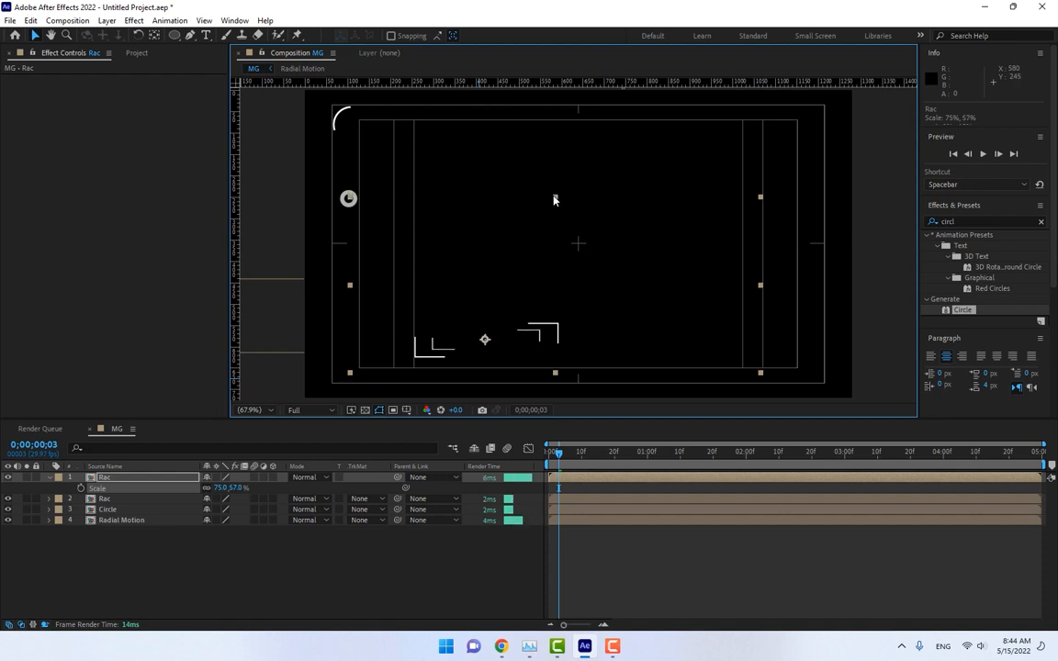
# Delay the smaller Rac copy by 4 frames and preview the animation from the first frame
pyautogui.moveTo(563, 485); pyautogui.dragTo(549, 457)
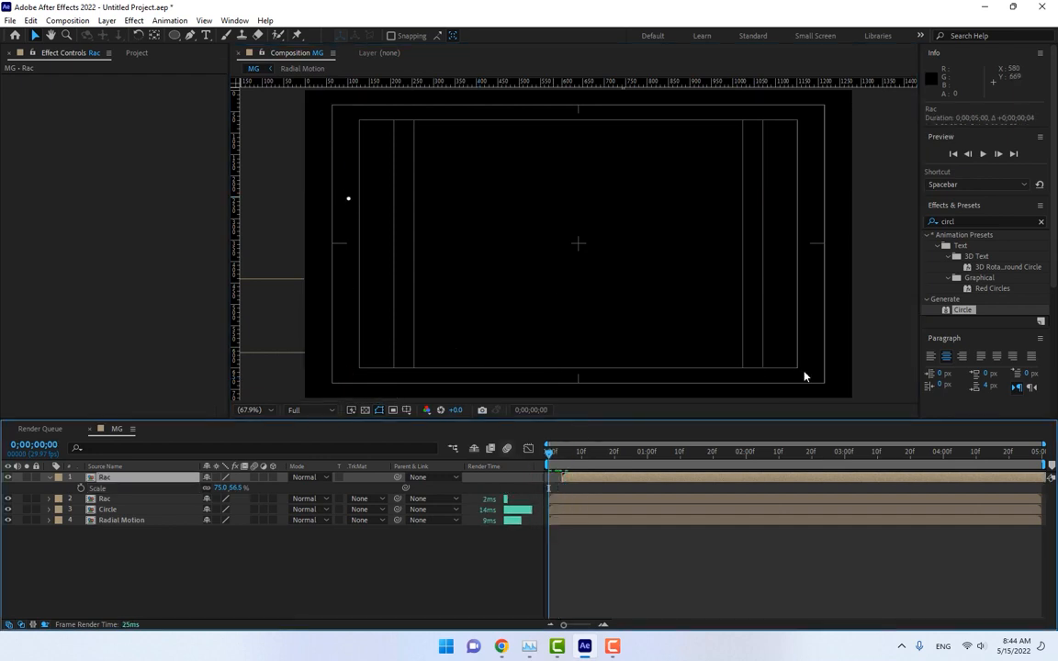
pyautogui.click(983, 154)
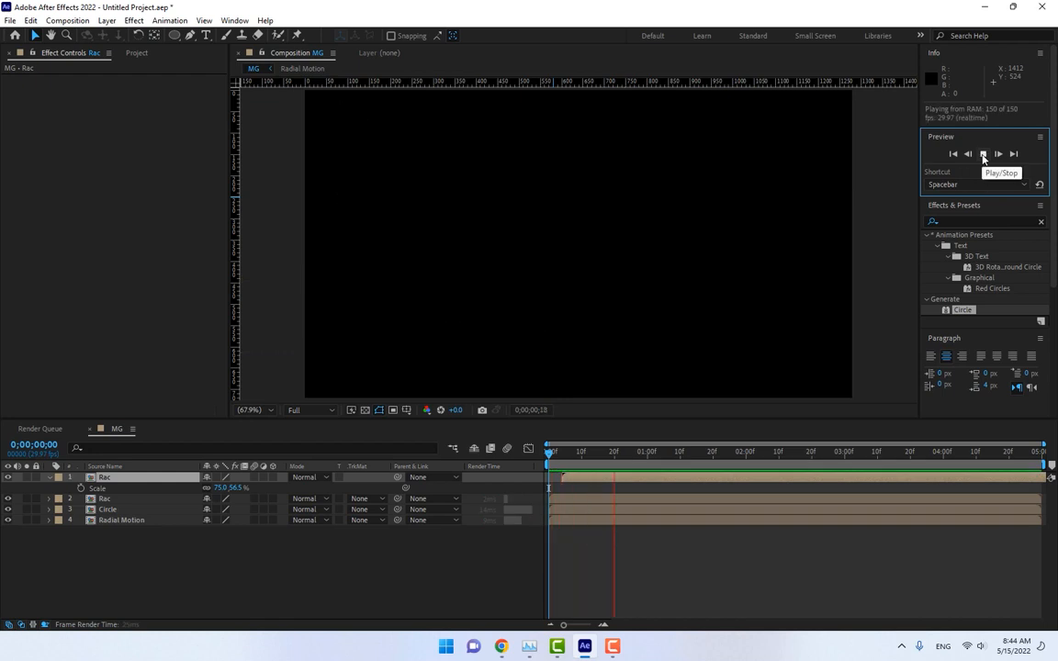
pyautogui.click(983, 154)
# Pre-compose both Rac layers together into a new composition named Rac
pyautogui.keyDown('ctrl'); pyautogui.click(106, 499); pyautogui.keyUp('ctrl')
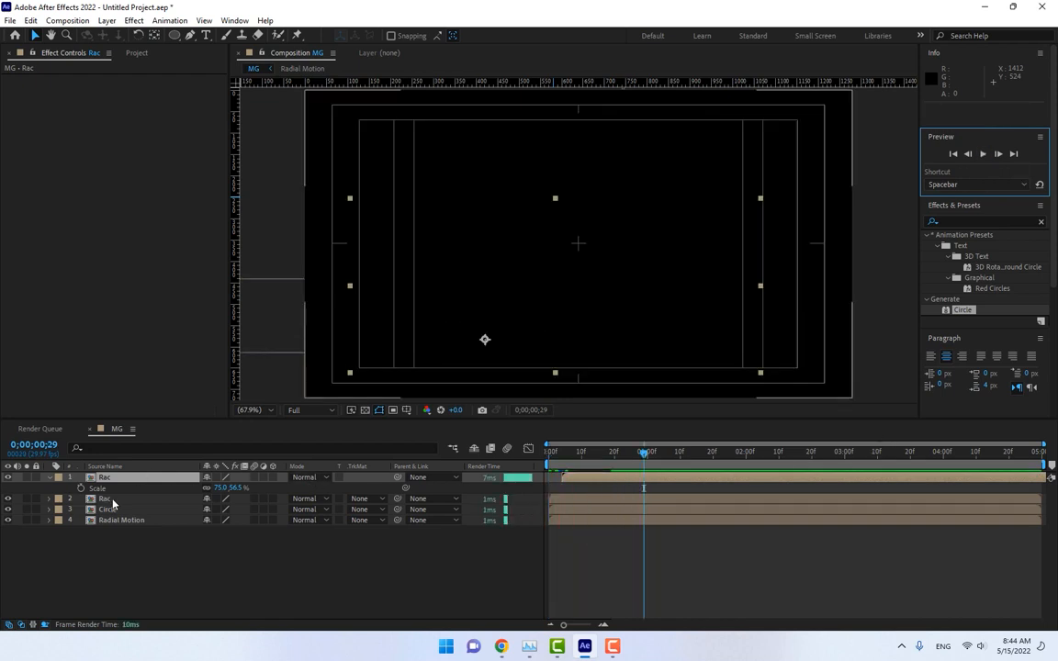
pyautogui.rightClick(108, 499)
pyautogui.click(153, 430)
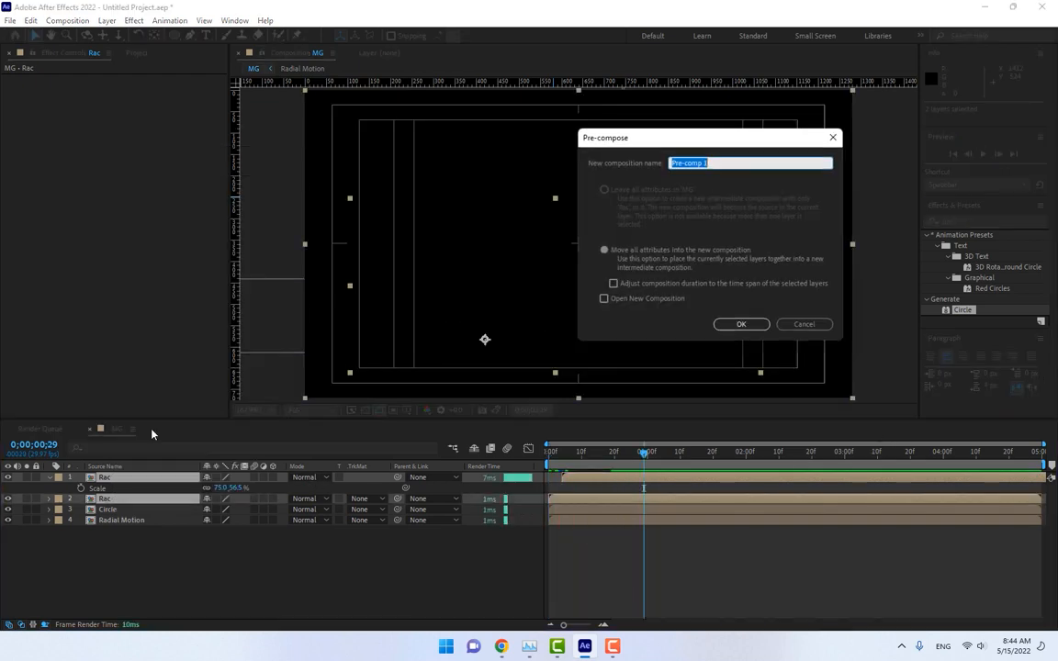
pyautogui.write('Rac')
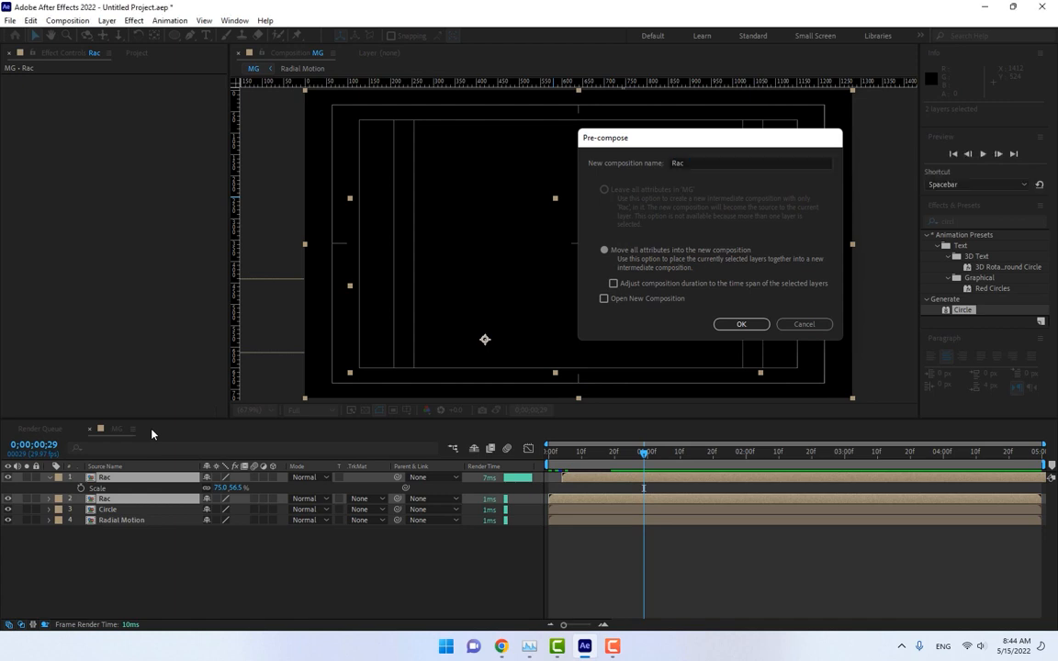
pyautogui.press('Return')
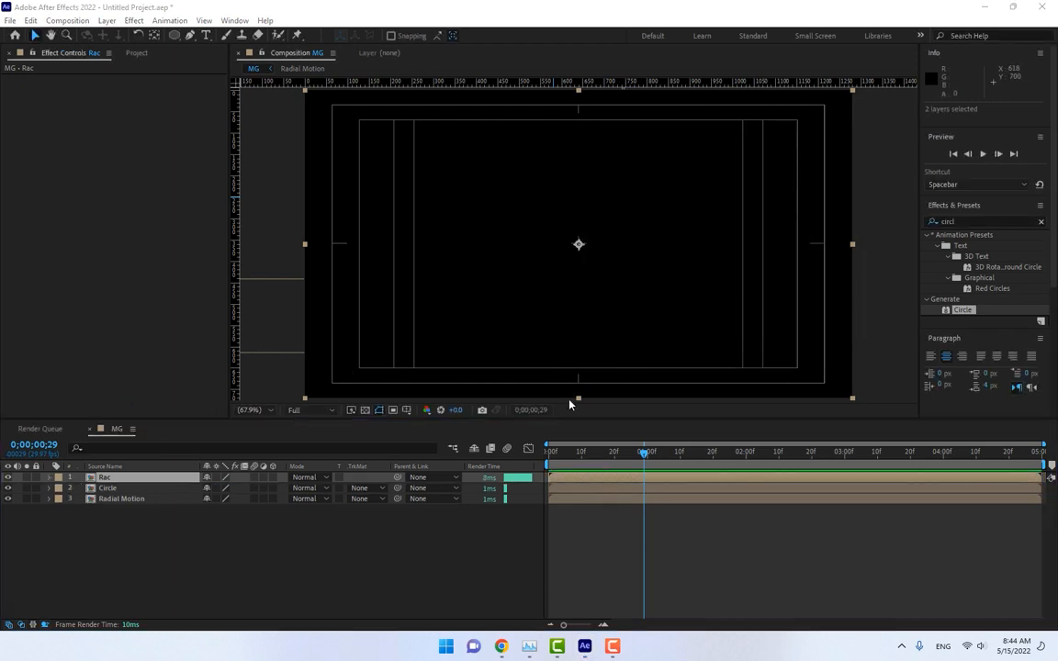
# Reposition the Rac layer at 0;00;00;07 to about 607.6, -59.6, placing the lines near the frame's upper edge beside the circles
pyautogui.moveTo(560, 457)
pyautogui.mouseDown()
pyautogui.moveTo(607, 457)
pyautogui.moveTo(563, 459)
pyautogui.moveTo(572, 464)
pyautogui.mouseUp()
pyautogui.moveTo(476, 349); pyautogui.dragTo(472, 346)
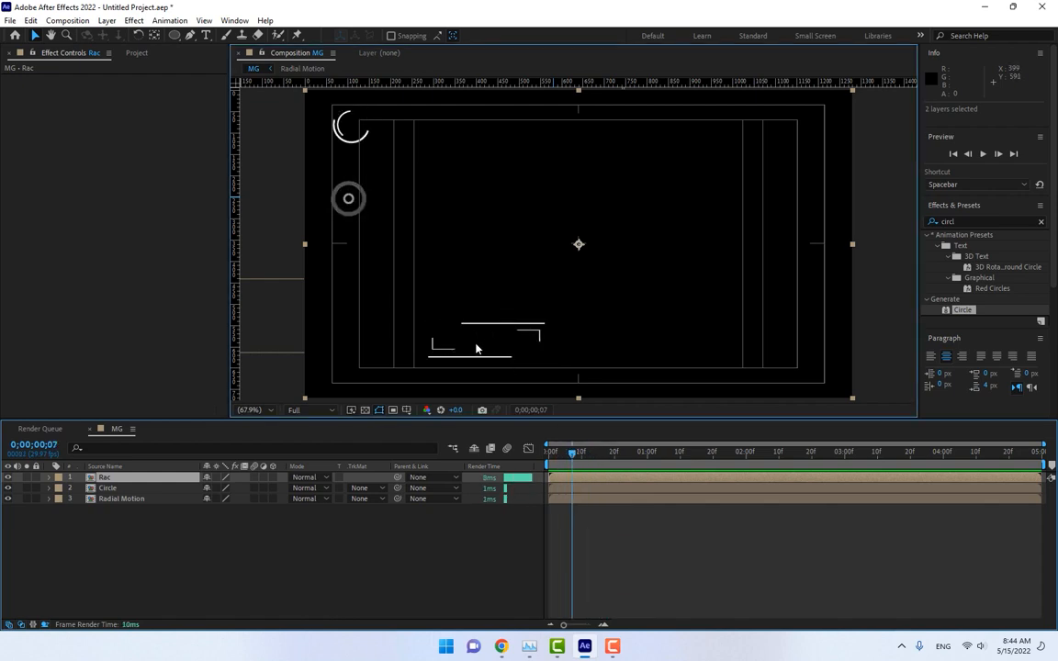
pyautogui.moveTo(400, 282); pyautogui.dragTo(462, 165)
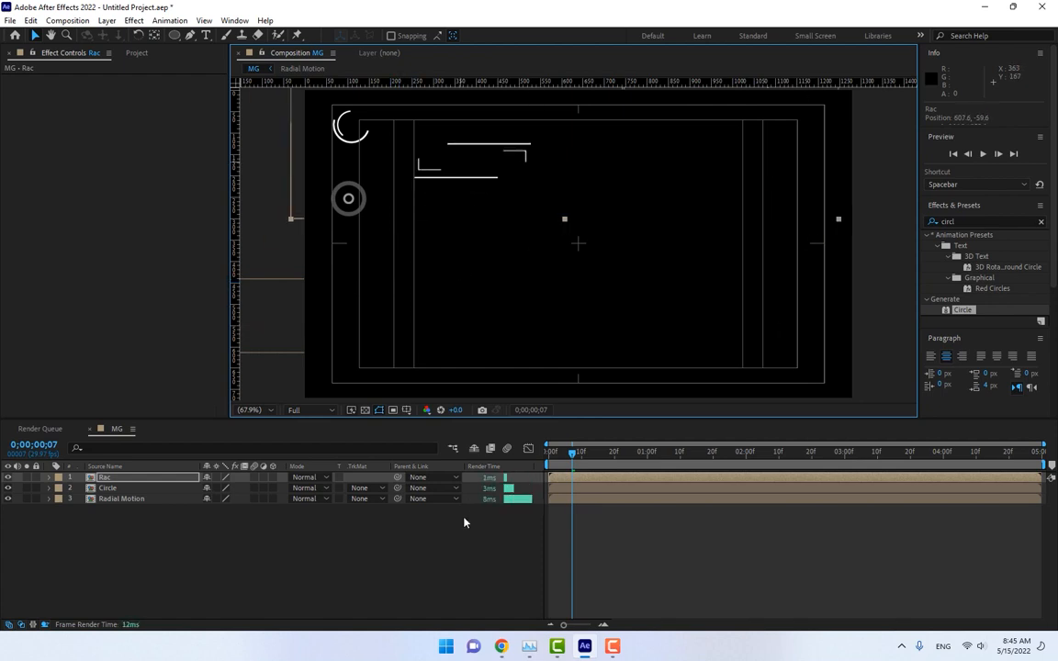
pyautogui.click(344, 570)
# Create a new composition named Lines with the PAL D1/DV Square Pixel preset
pyautogui.click(67, 20)
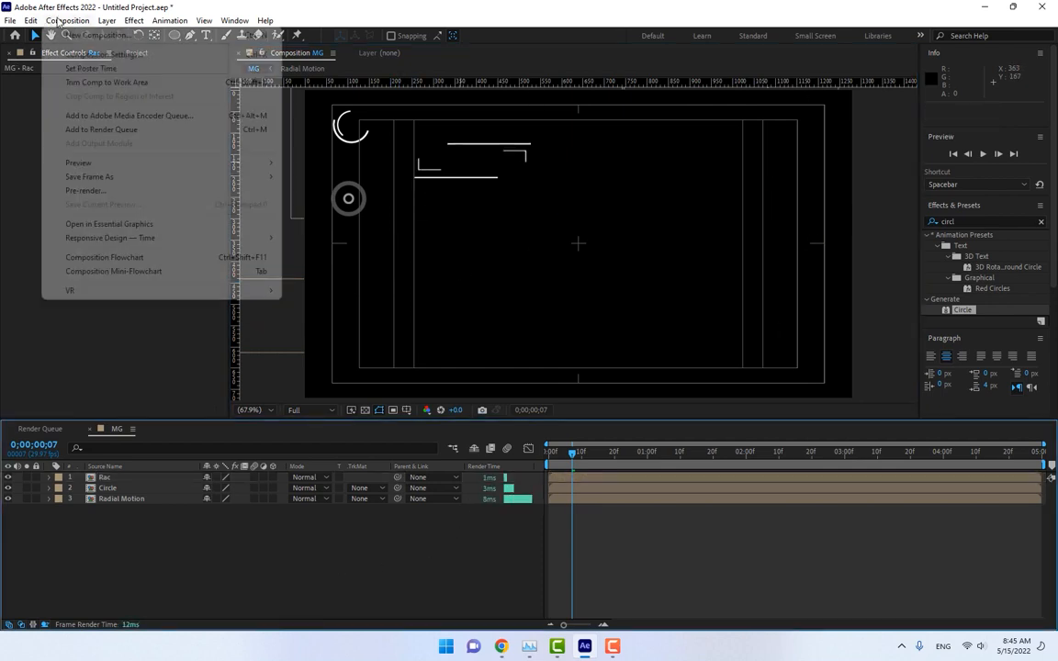
pyautogui.click(78, 34)
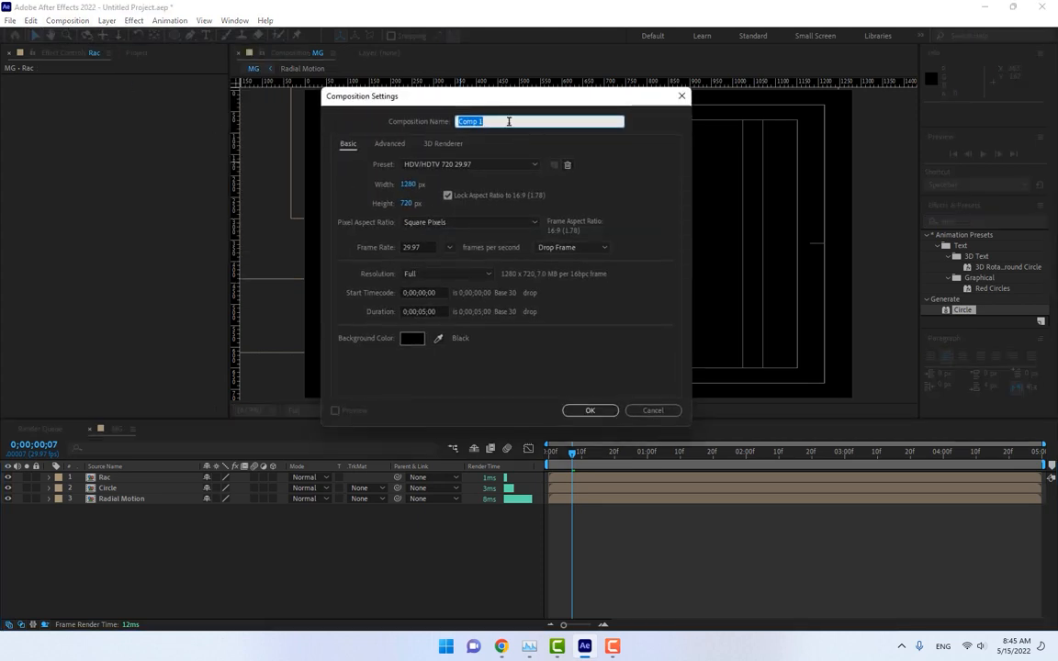
pyautogui.write('Lines')
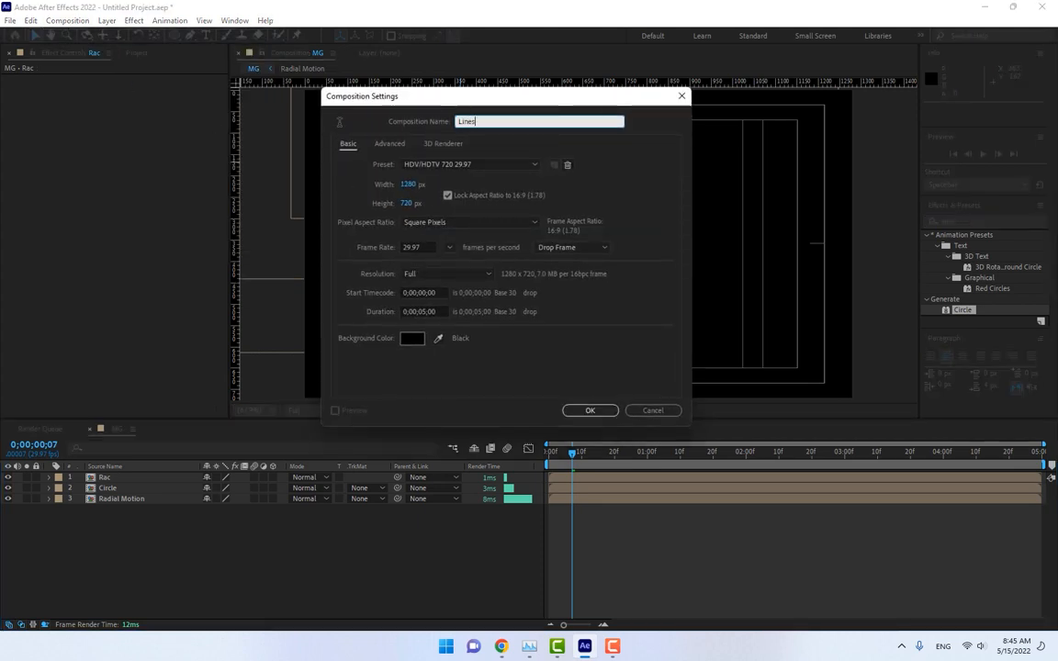
pyautogui.click(441, 164)
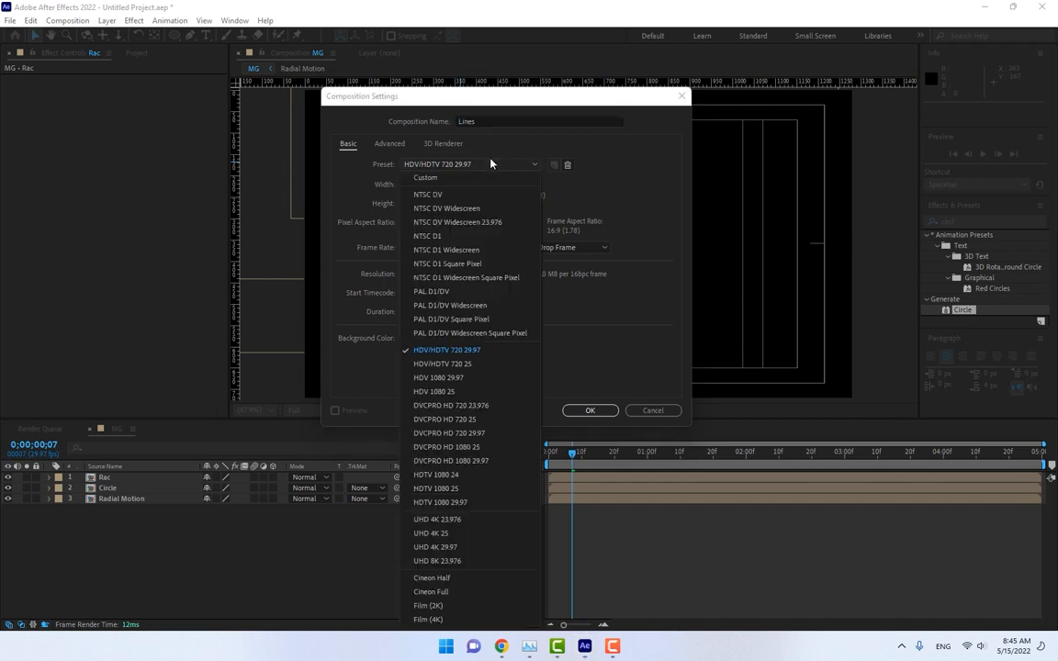
pyautogui.click(460, 318)
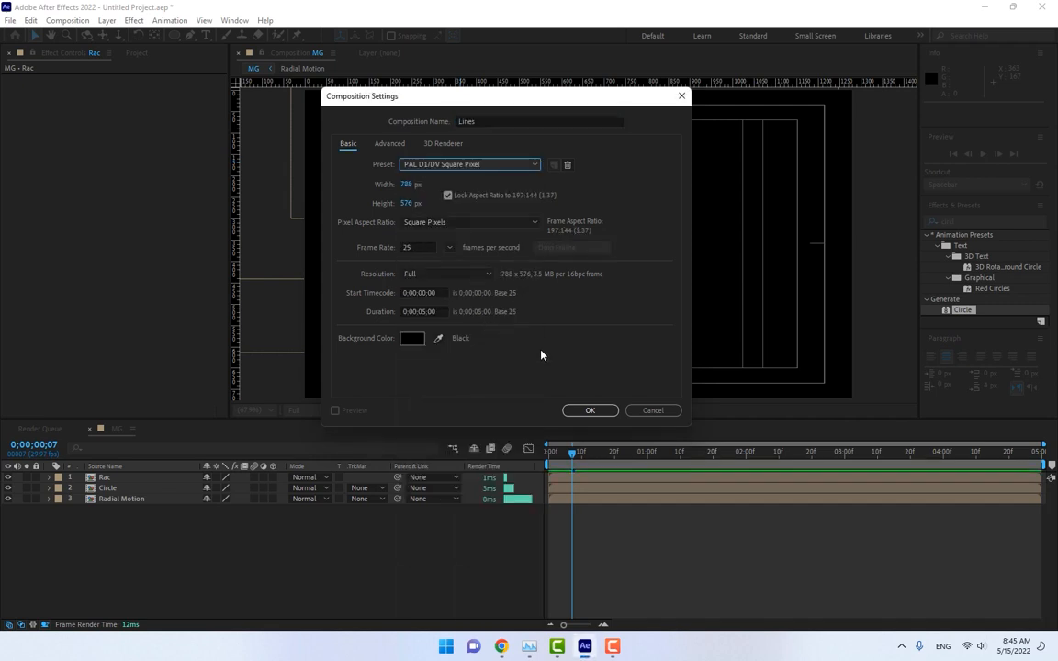
pyautogui.click(591, 410)
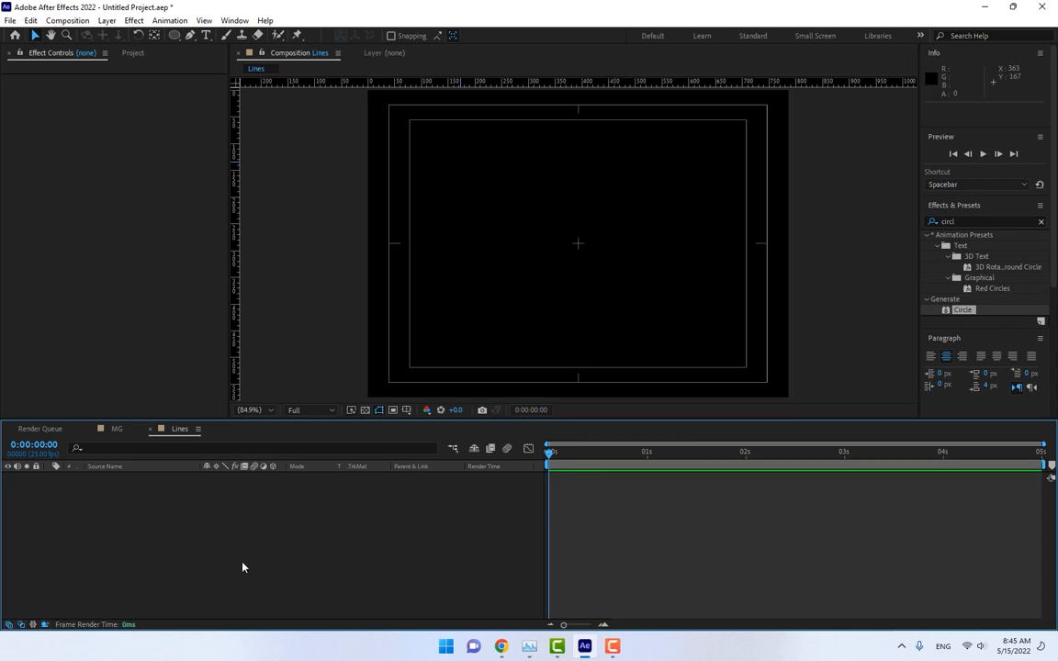
# Draw a straight diagonal line from the composition's center to just past its upper-right corner and set its stroke width to 1 px
pyautogui.click(190, 35)
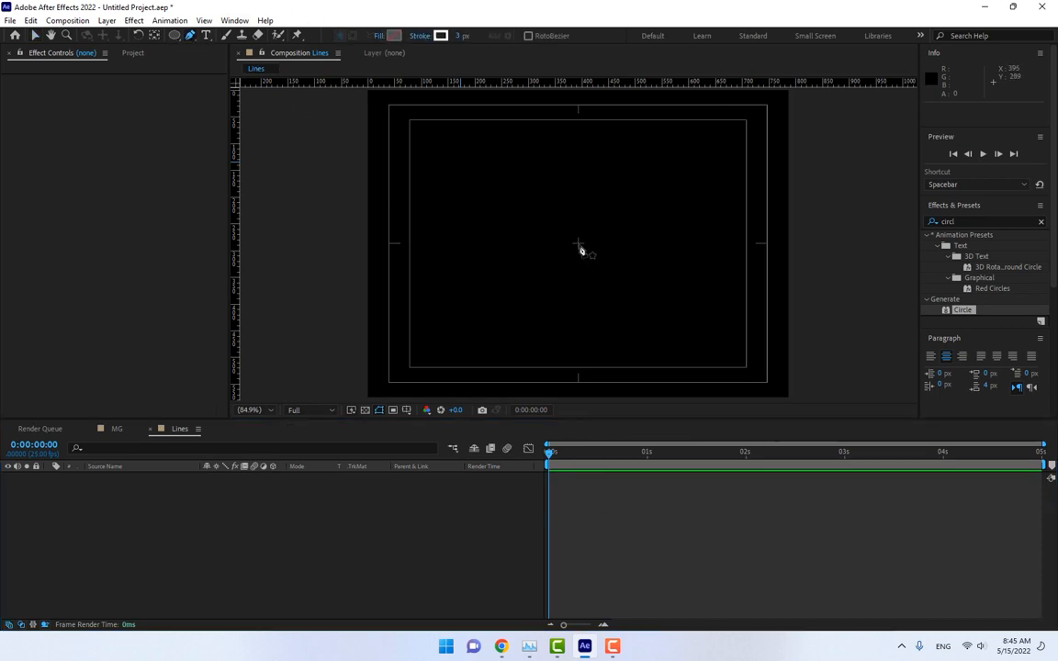
pyautogui.click(579, 245)
pyautogui.moveTo(799, 97); pyautogui.dragTo(792, 124)
pyautogui.click(788, 115)
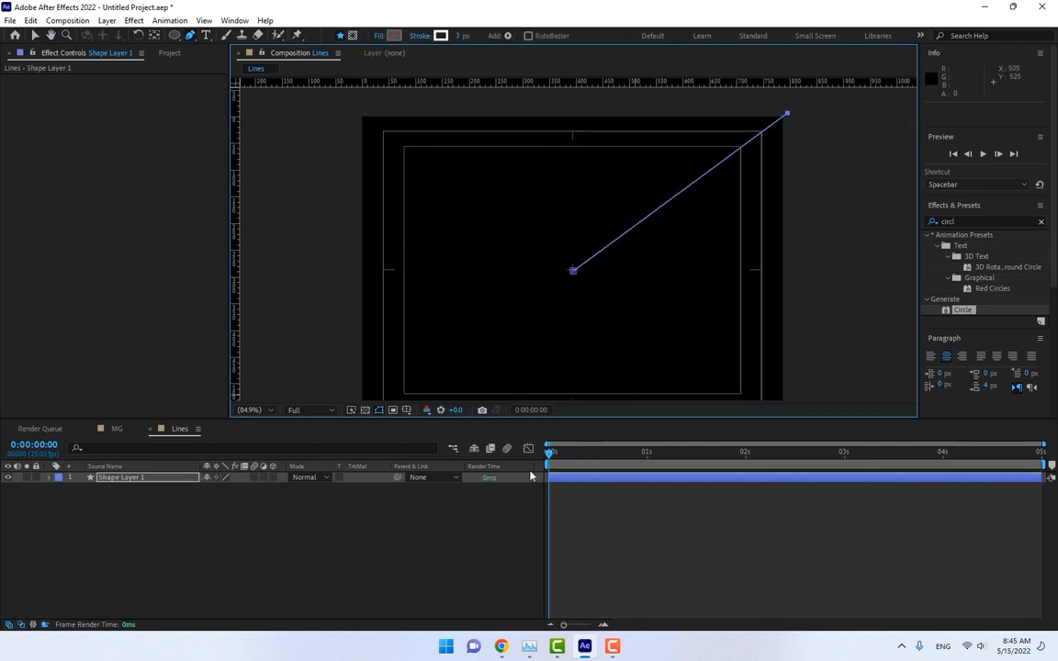
pyautogui.click(428, 567)
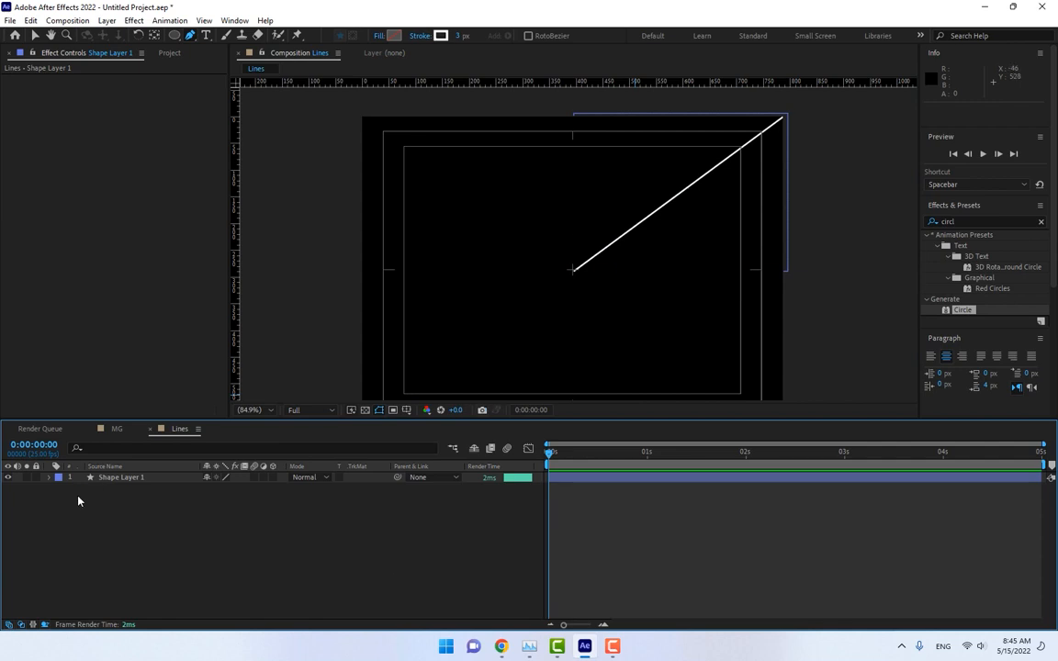
pyautogui.click(123, 479)
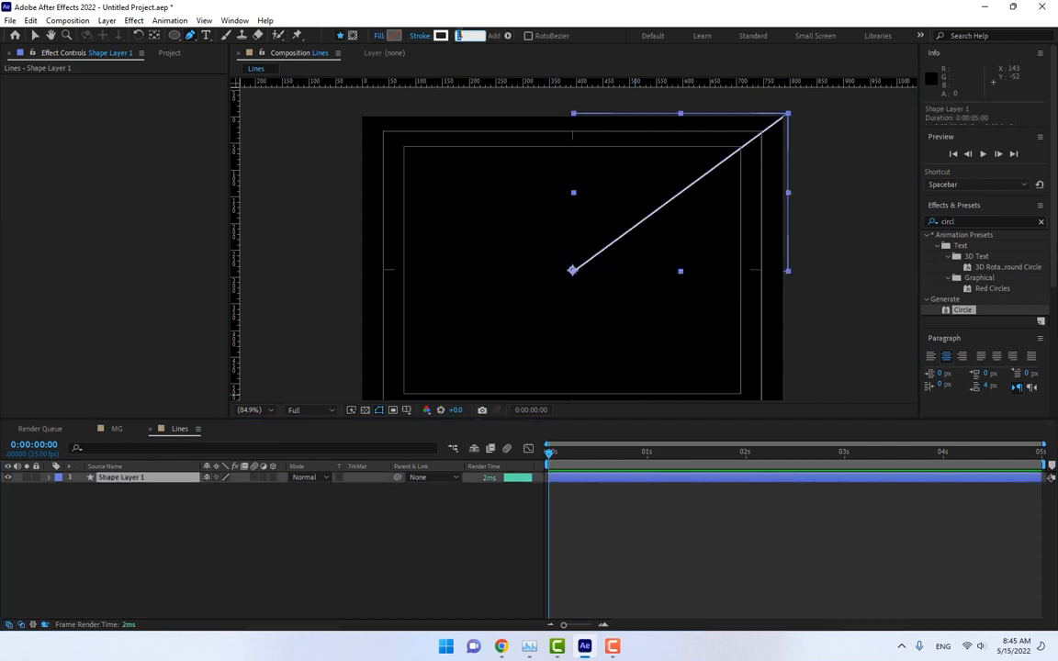
pyautogui.click(432, 556)
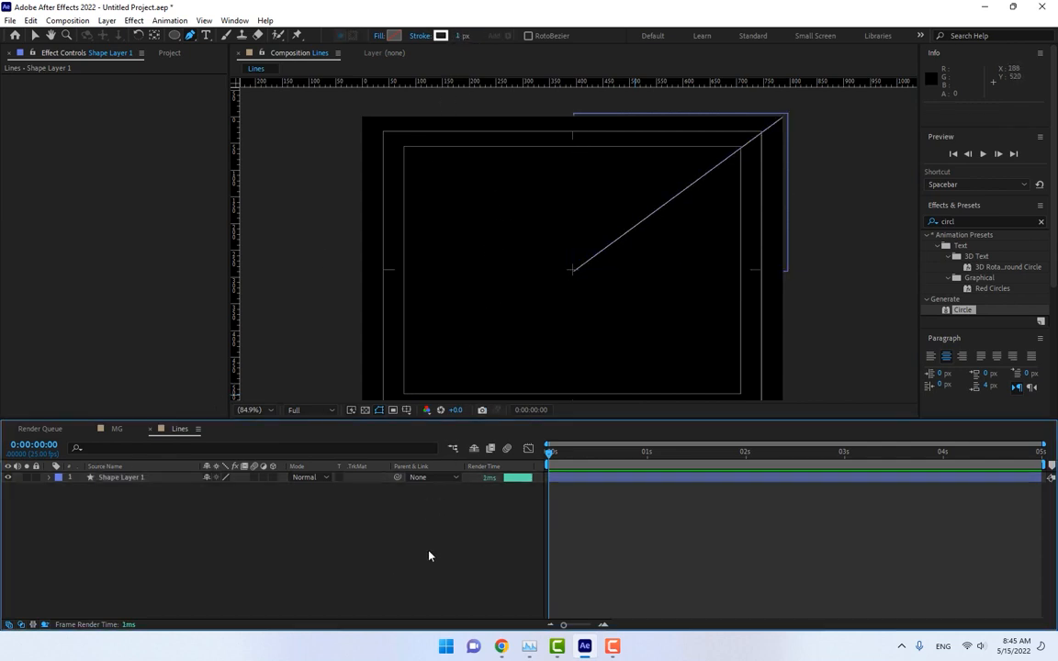
# Duplicate the diagonal line repeatedly and rotate the copies about the center to form a fan of eight lines
pyautogui.click(120, 480)
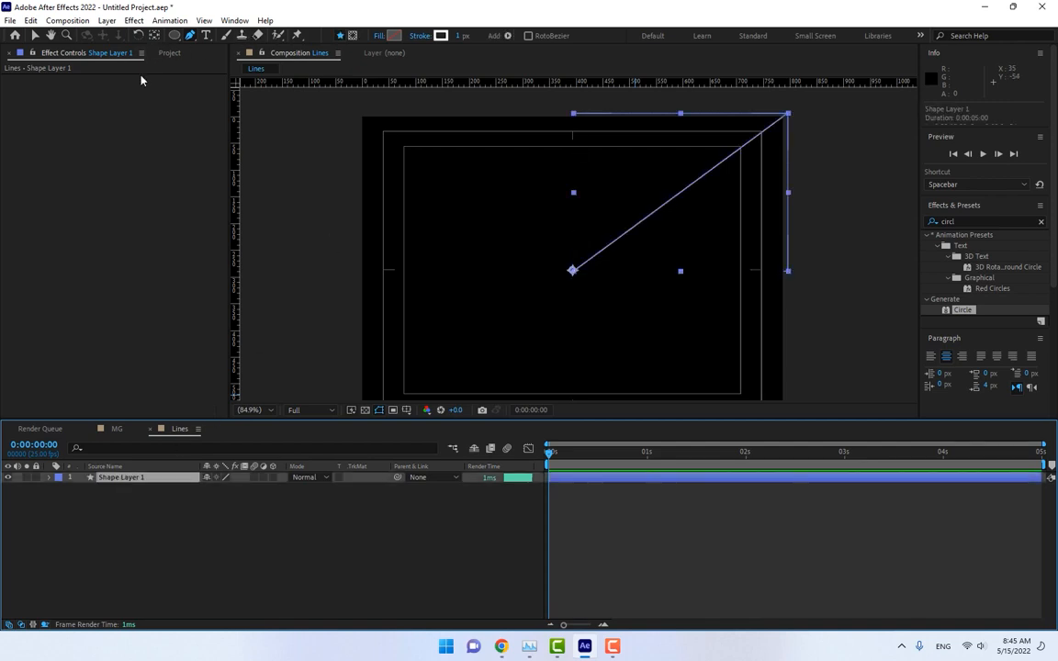
pyautogui.hotkey('ctrl', 'd')
pyautogui.press('w')
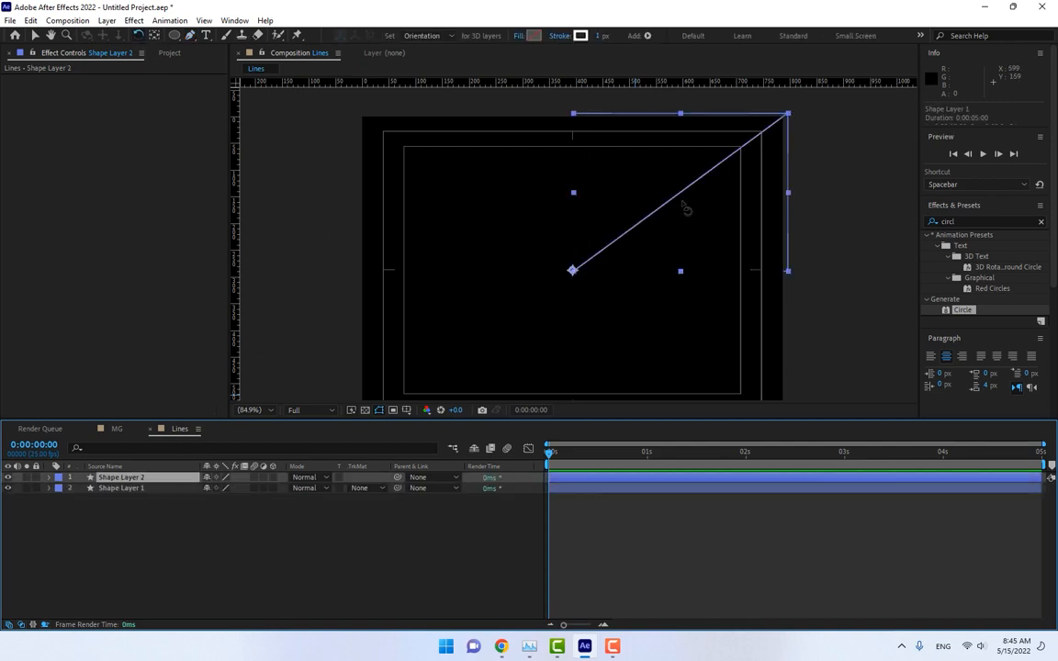
pyautogui.moveTo(685, 206); pyautogui.dragTo(640, 407)
pyautogui.hotkey('ctrl', 'a')
pyautogui.hotkey('ctrl', 'd')
pyautogui.hotkey('ctrl', 'd')
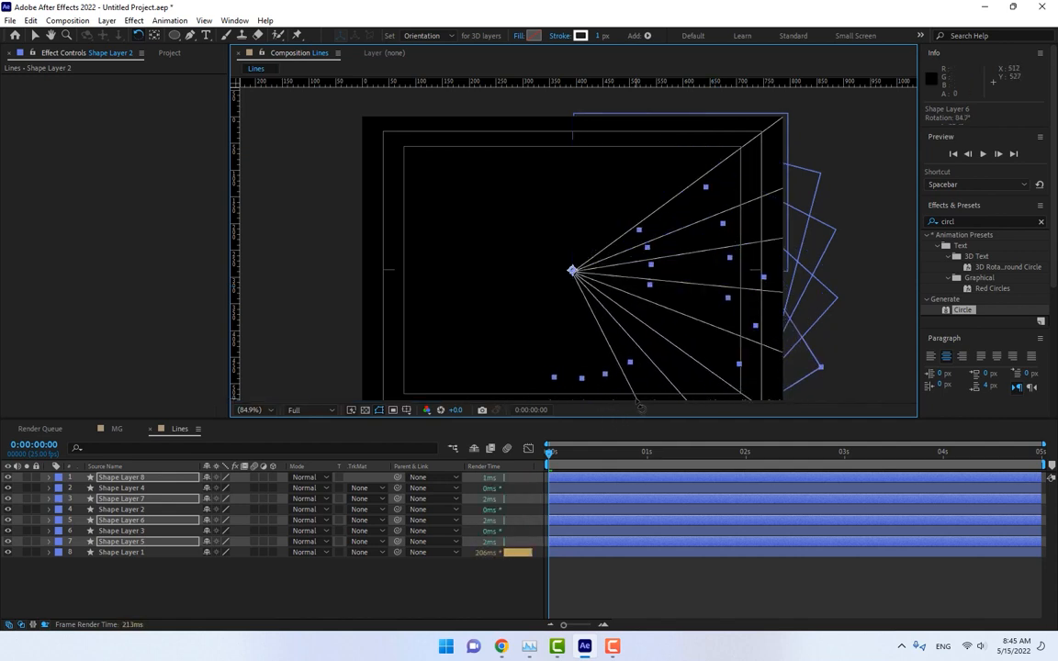
# Duplicate all eight fanned lines and rotate the copies about the center to spread across the lower and left part of the frame
pyautogui.hotkey('ctrl', 'a')
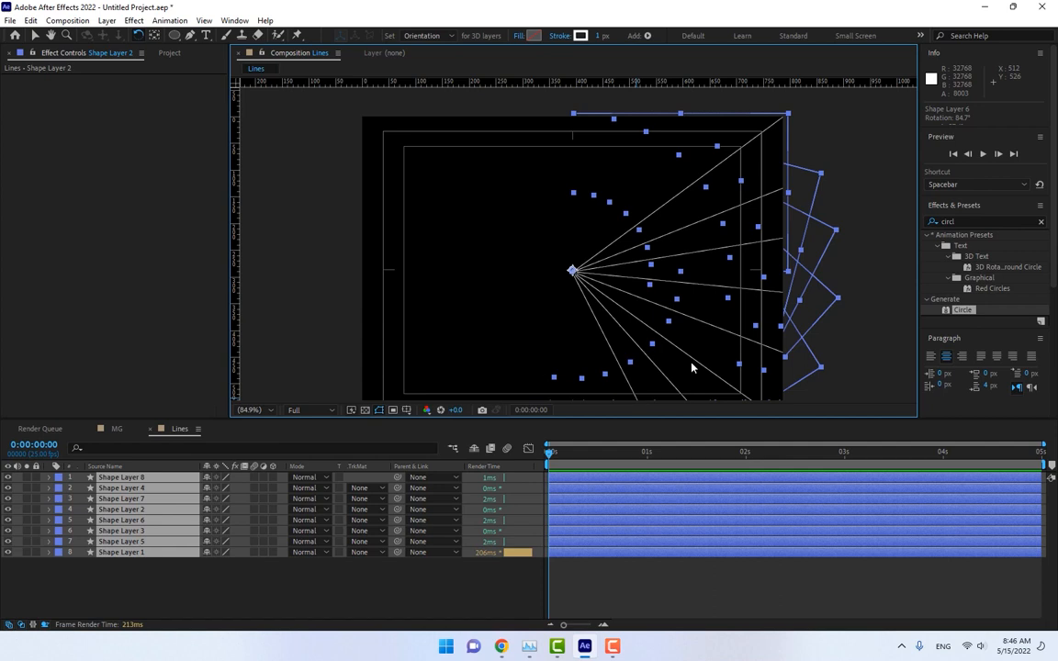
pyautogui.hotkey('ctrl', 'd')
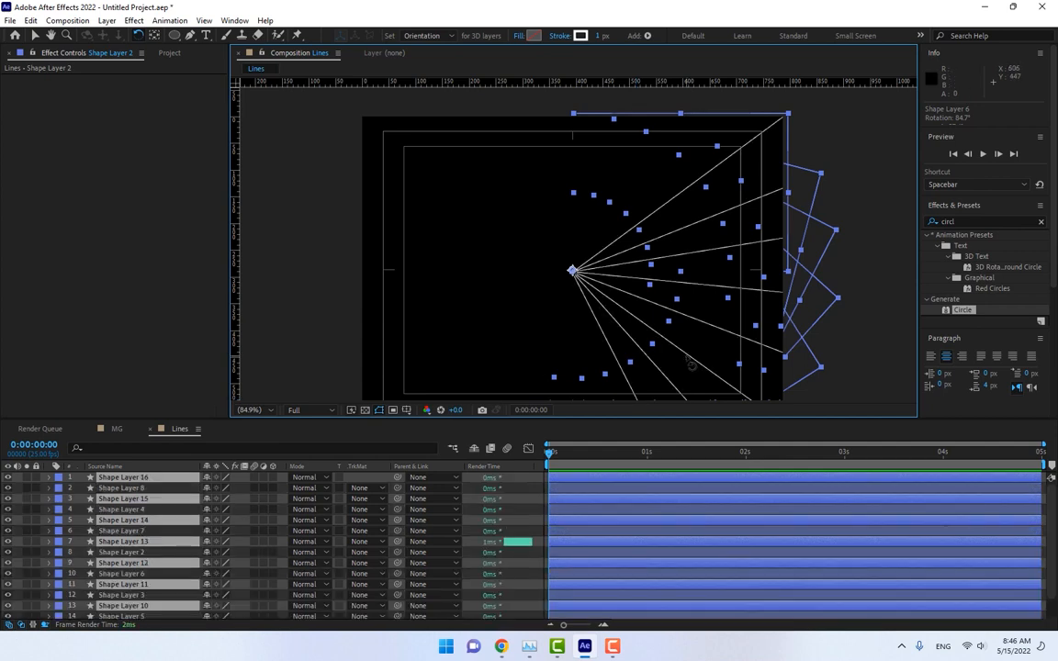
pyautogui.moveTo(692, 363); pyautogui.dragTo(411, 334)
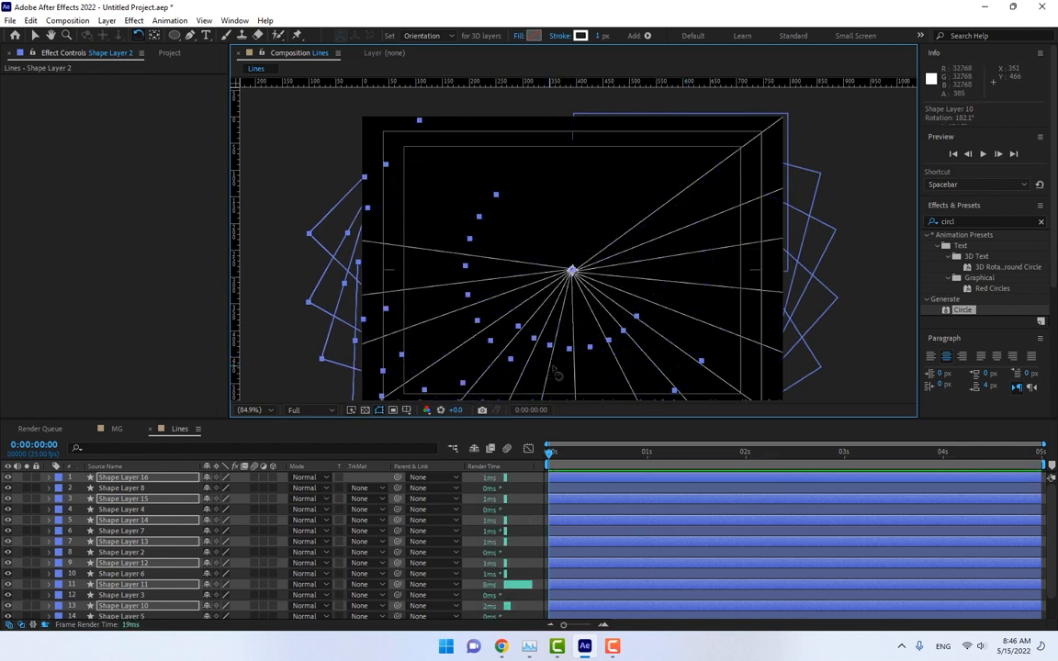
pyautogui.moveTo(557, 370); pyautogui.dragTo(563, 376)
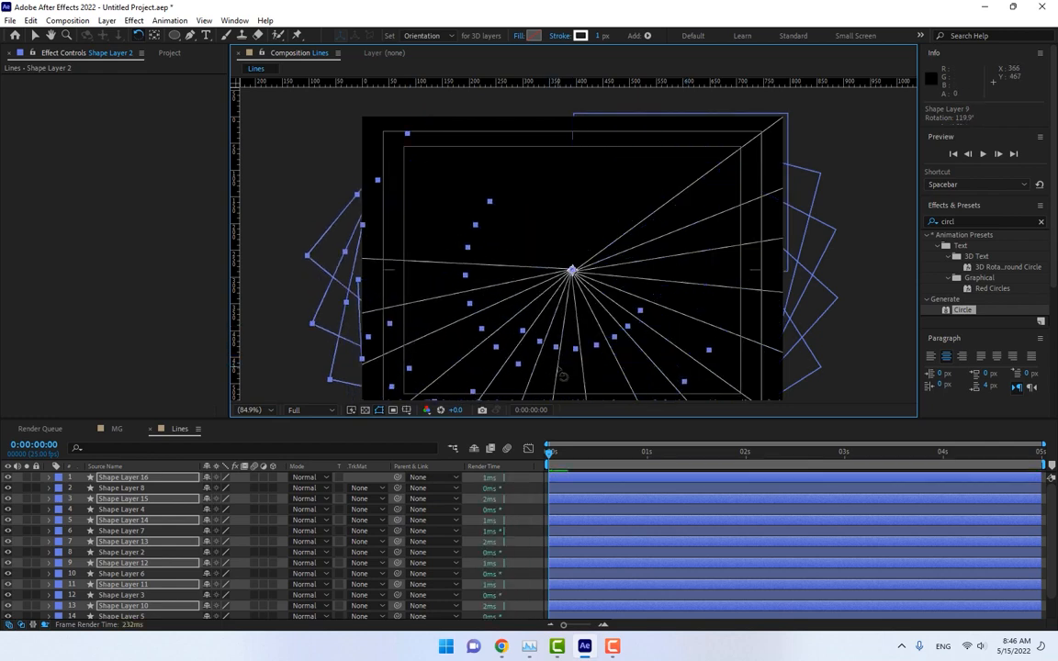
# Complete the radial burst by rotating duplicates of the eight lines across the upper frame, plus one extra rotated copy in the remaining upper-right gap
pyautogui.hotkey('ctrl', 'd')
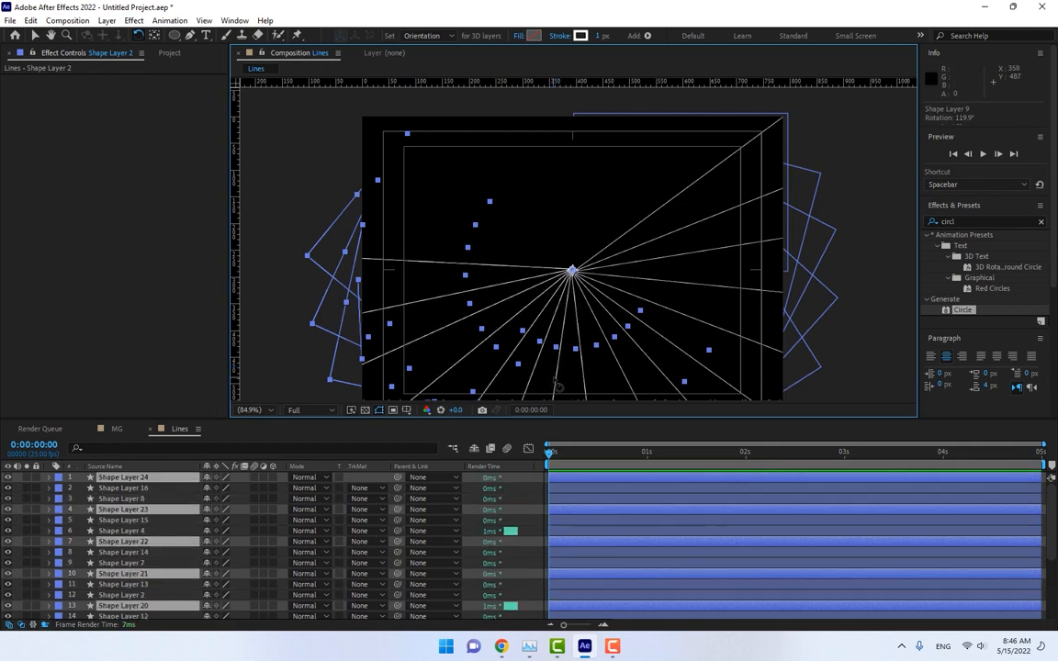
pyautogui.moveTo(499, 346); pyautogui.dragTo(442, 195)
pyautogui.click(901, 157)
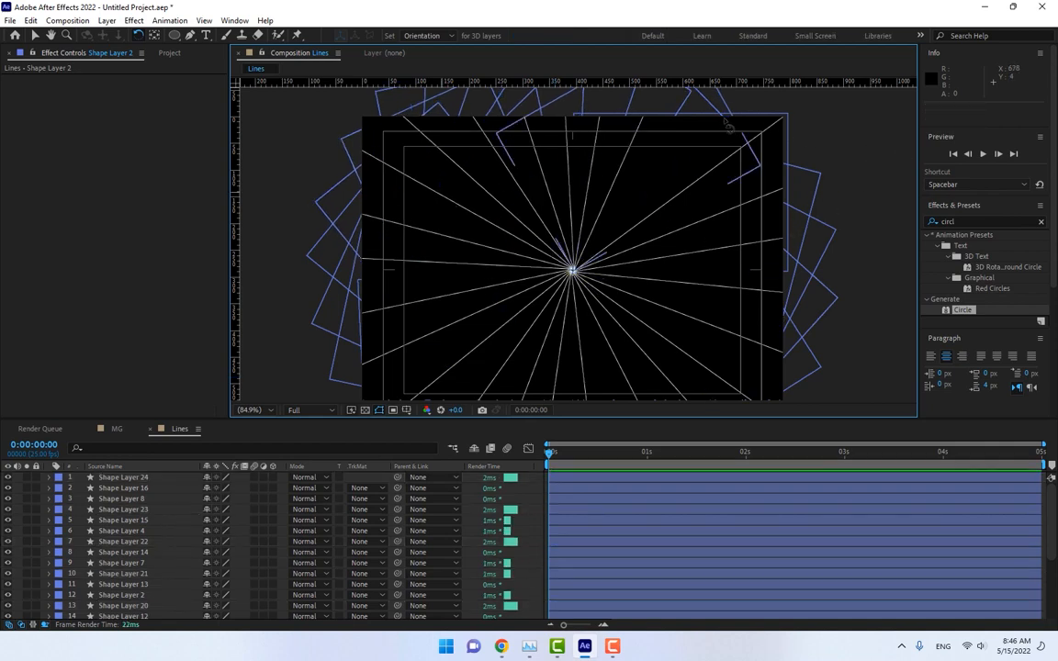
pyautogui.click(729, 127)
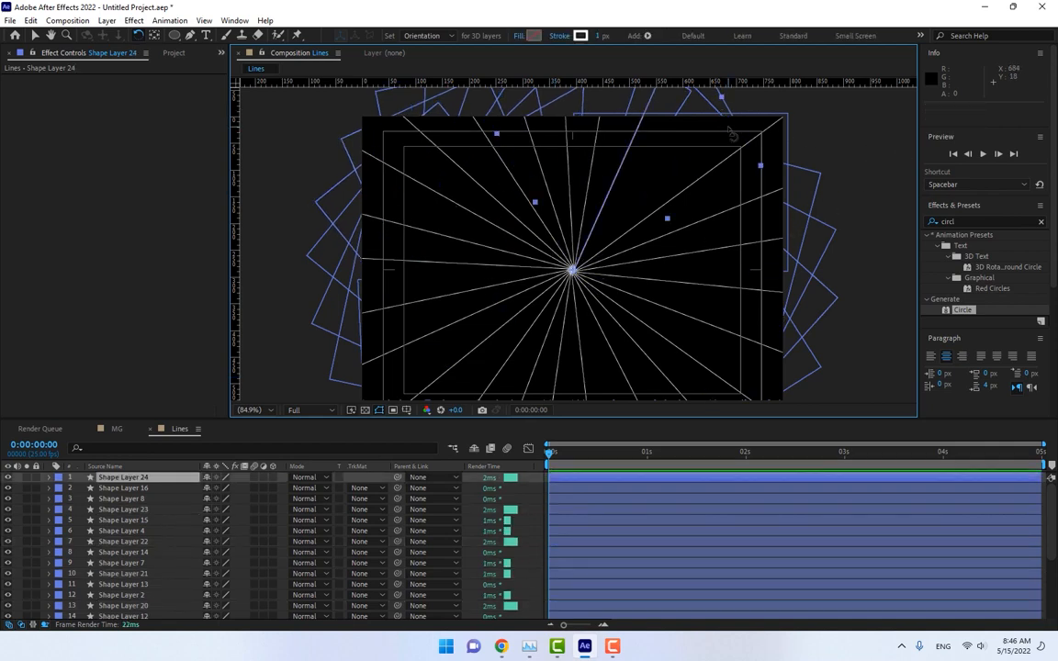
pyautogui.hotkey('ctrl', 'd')
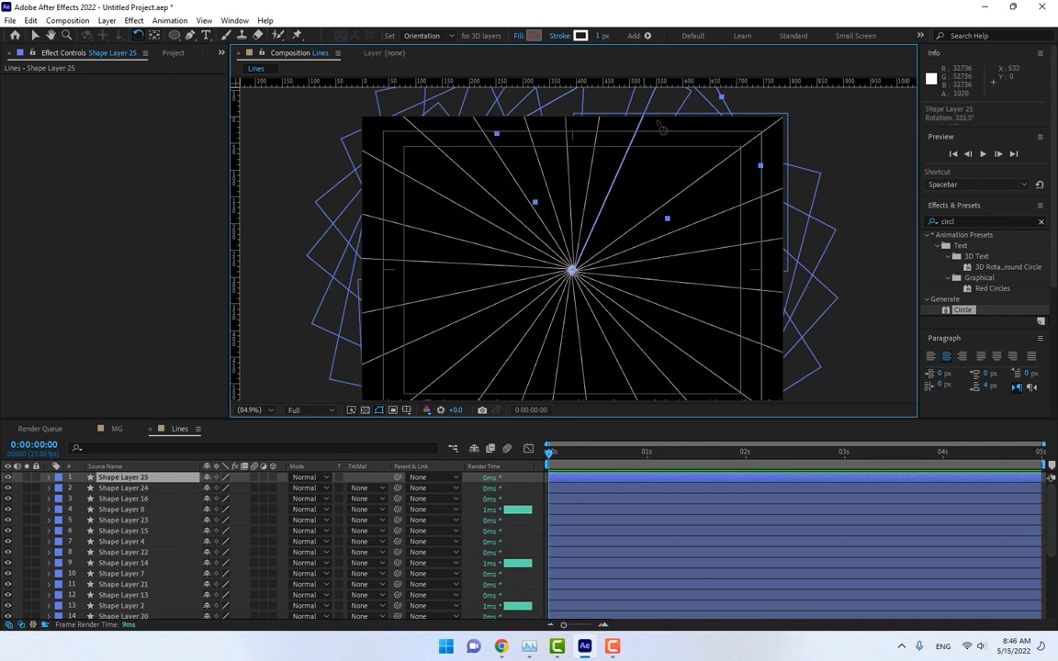
pyautogui.moveTo(658, 127); pyautogui.dragTo(690, 154)
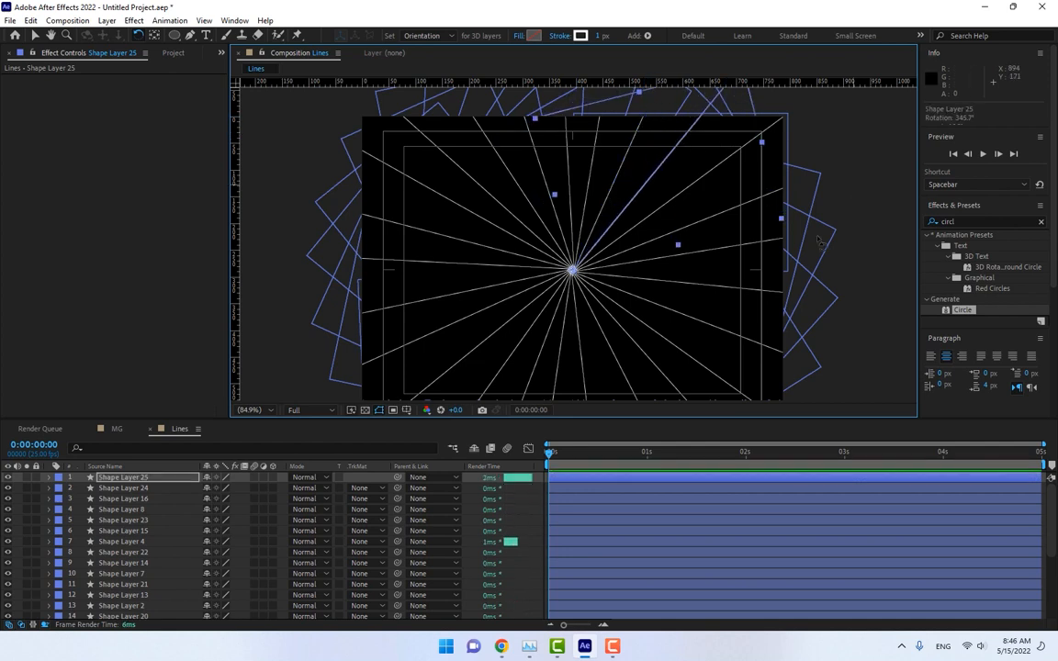
# Pre-compose all the line layers into a new composition named Lines
pyautogui.hotkey('ctrl', 'a')
pyautogui.rightClick(125, 520)
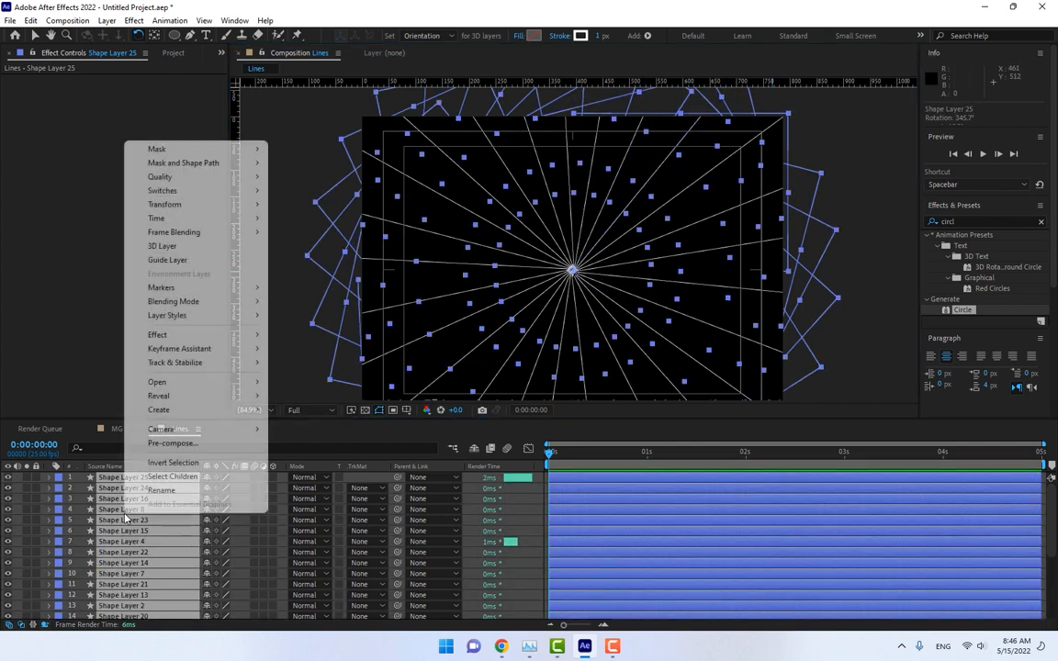
pyautogui.click(174, 439)
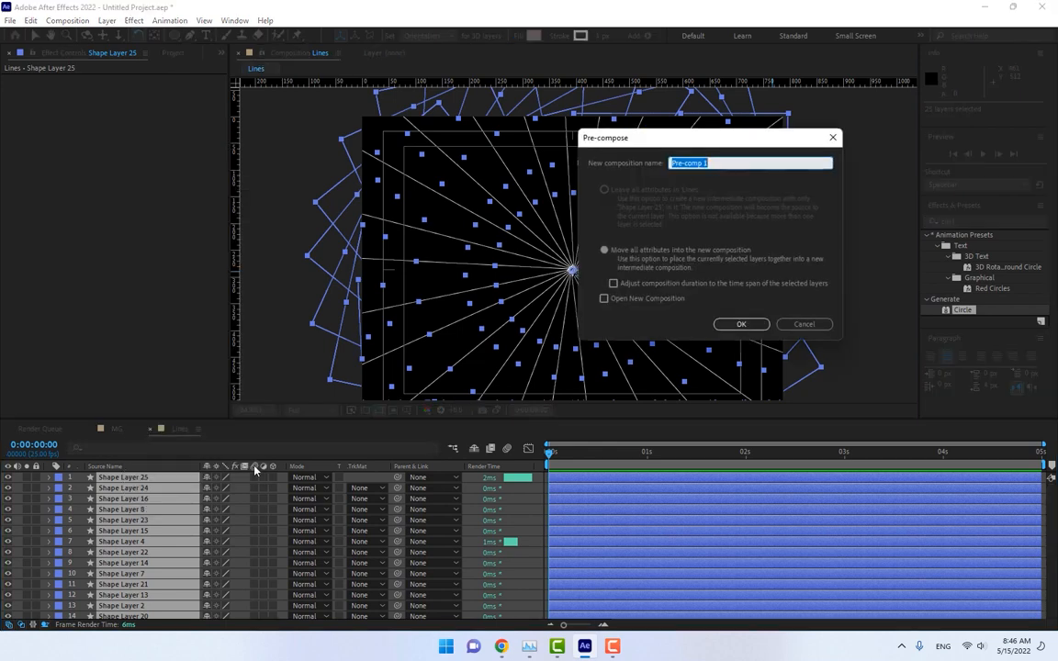
pyautogui.write('C')
pyautogui.write('ines')
pyautogui.press('Return')
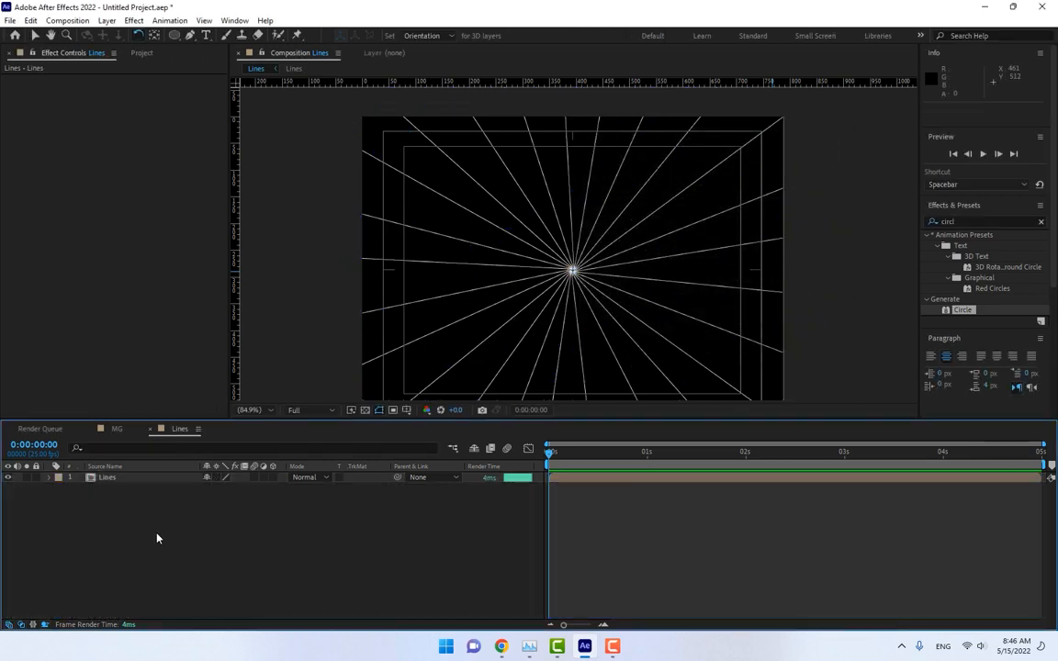
# Draw two centered circular masks on the Lines layer with radii of about 99 and 52 px, and set the inner one to Subtract
pyautogui.click(137, 479)
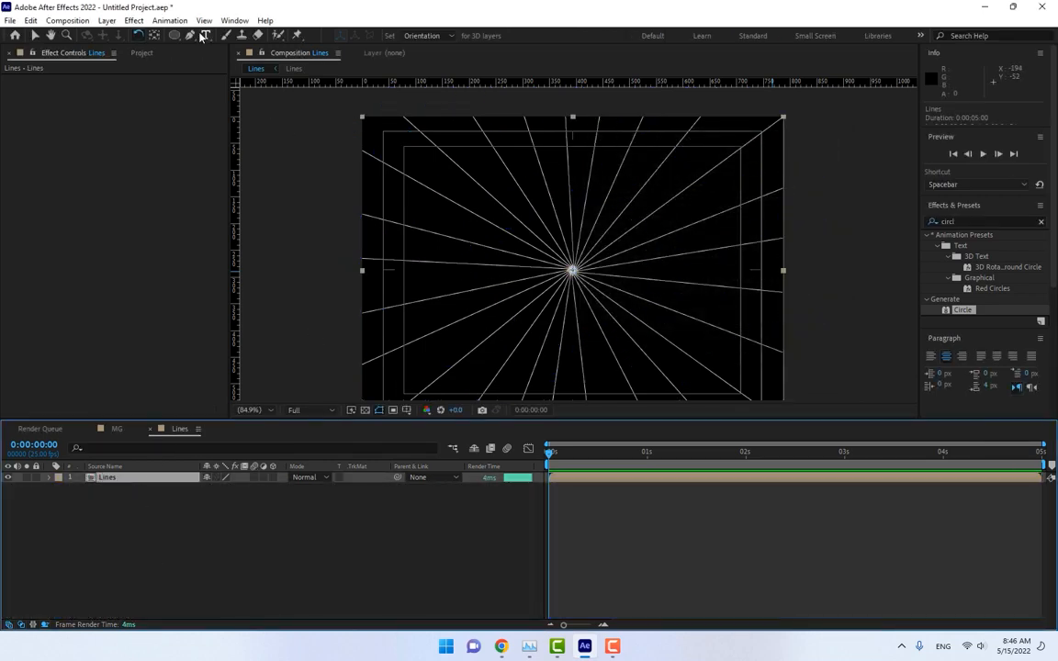
pyautogui.moveTo(174, 37); pyautogui.dragTo(210, 59)
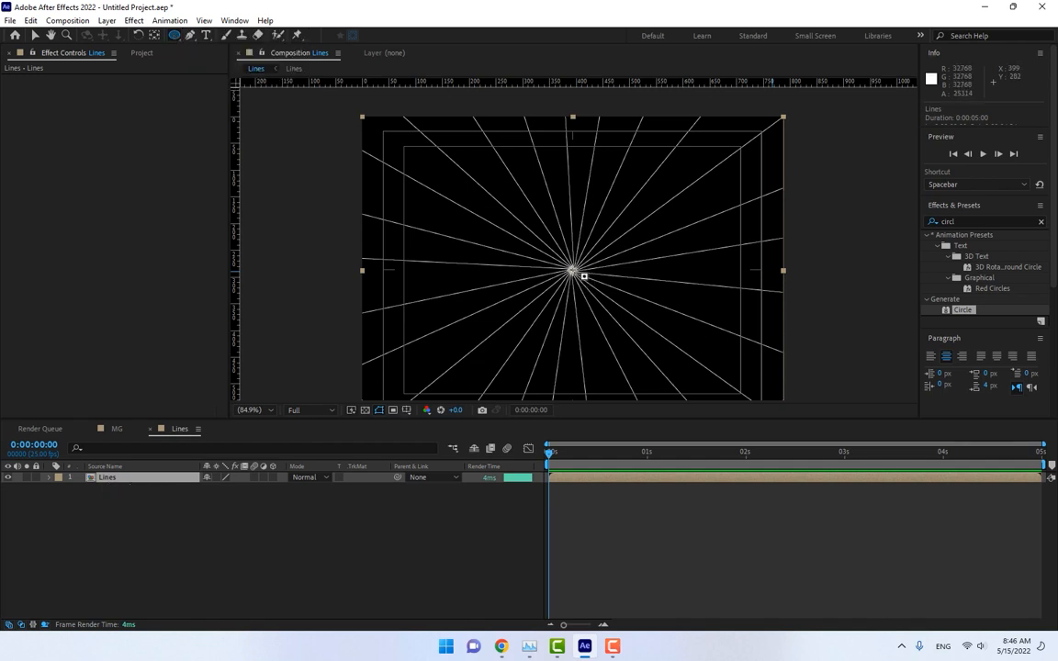
pyautogui.moveTo(573, 270); pyautogui.dragTo(625, 312)
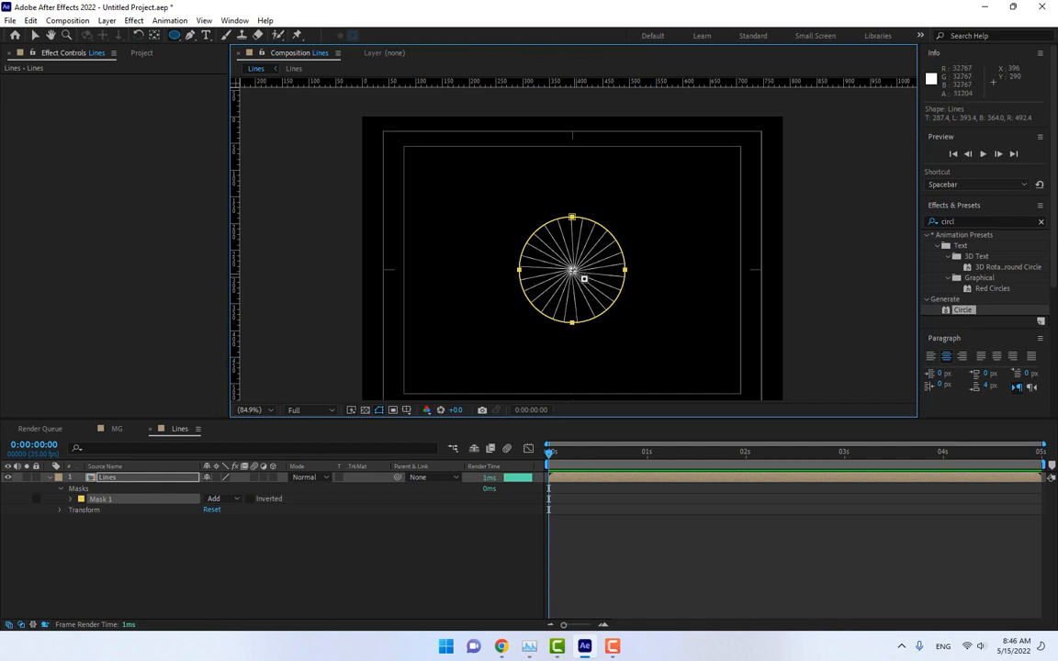
pyautogui.moveTo(572, 270); pyautogui.dragTo(599, 296)
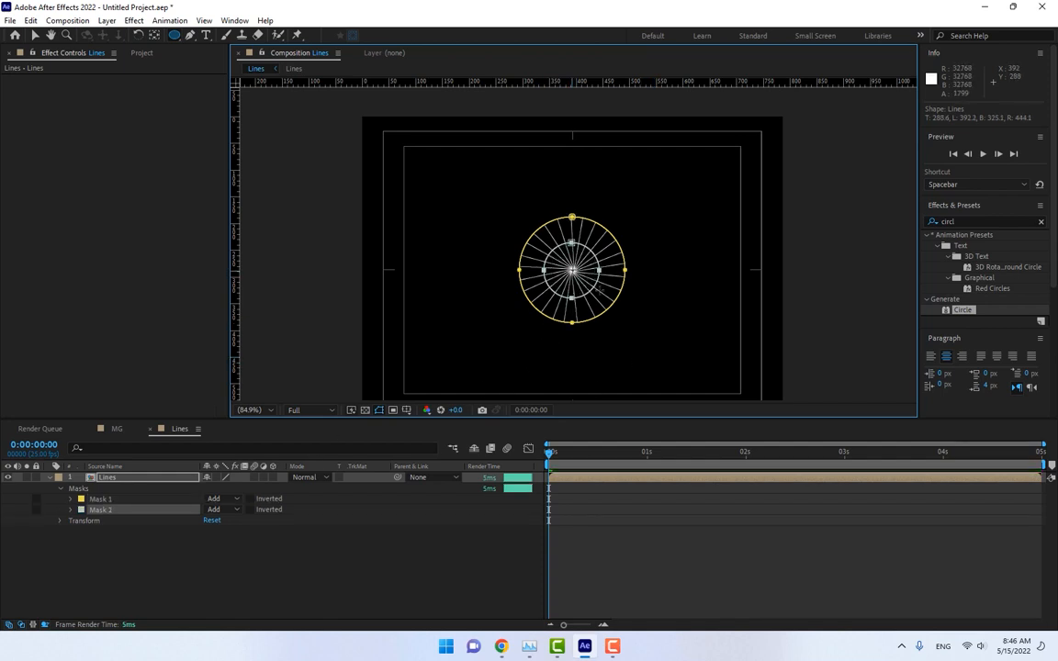
pyautogui.click(220, 509)
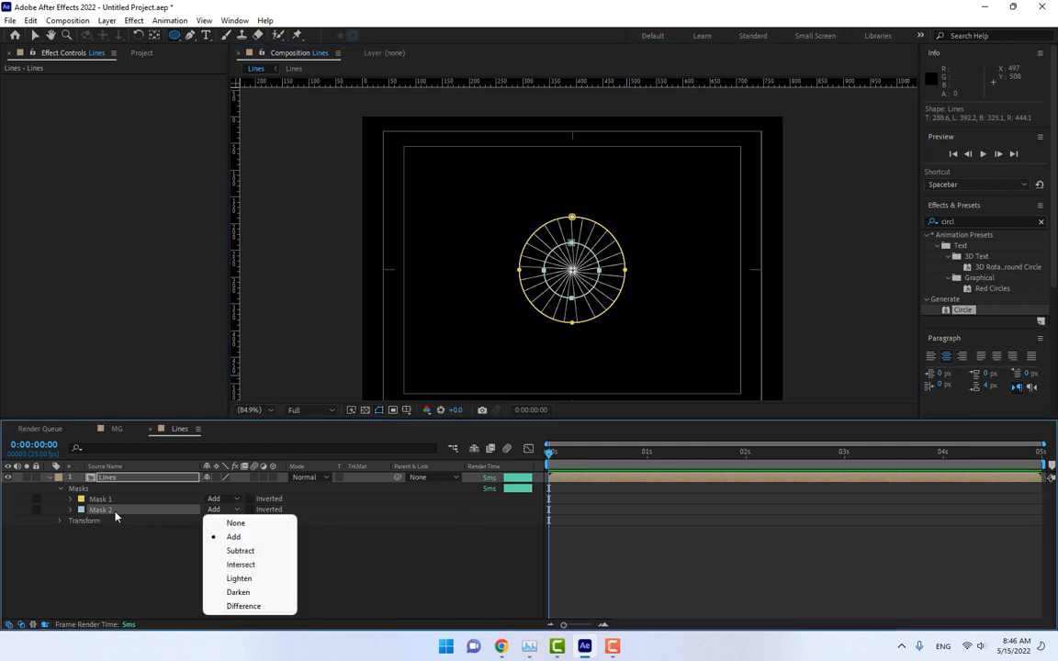
pyautogui.click(240, 550)
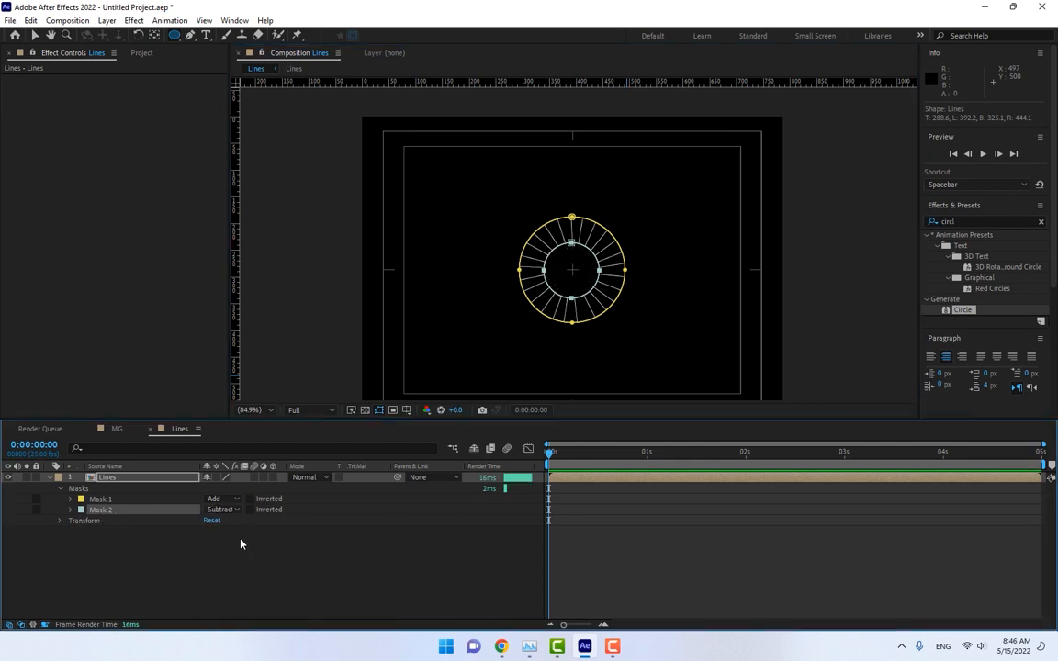
# Set the Mask Expansion to -83 px for Mask 1 and -30 px for Mask 2
pyautogui.click(71, 499)
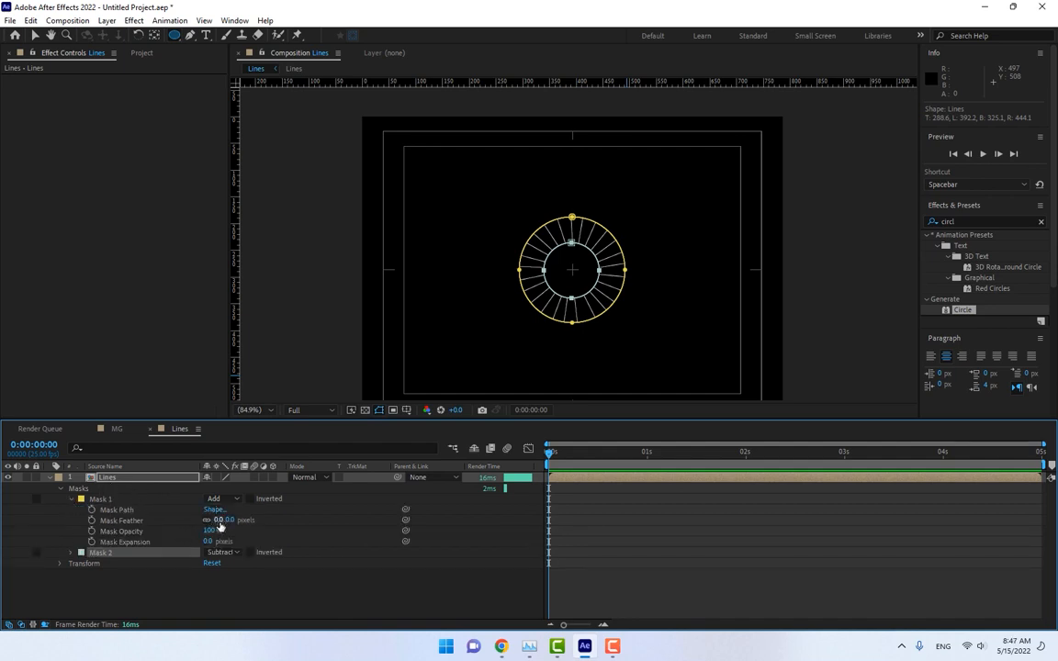
pyautogui.moveTo(206, 542)
pyautogui.mouseDown()
pyautogui.moveTo(234, 543)
pyautogui.moveTo(200, 543)
pyautogui.mouseUp()
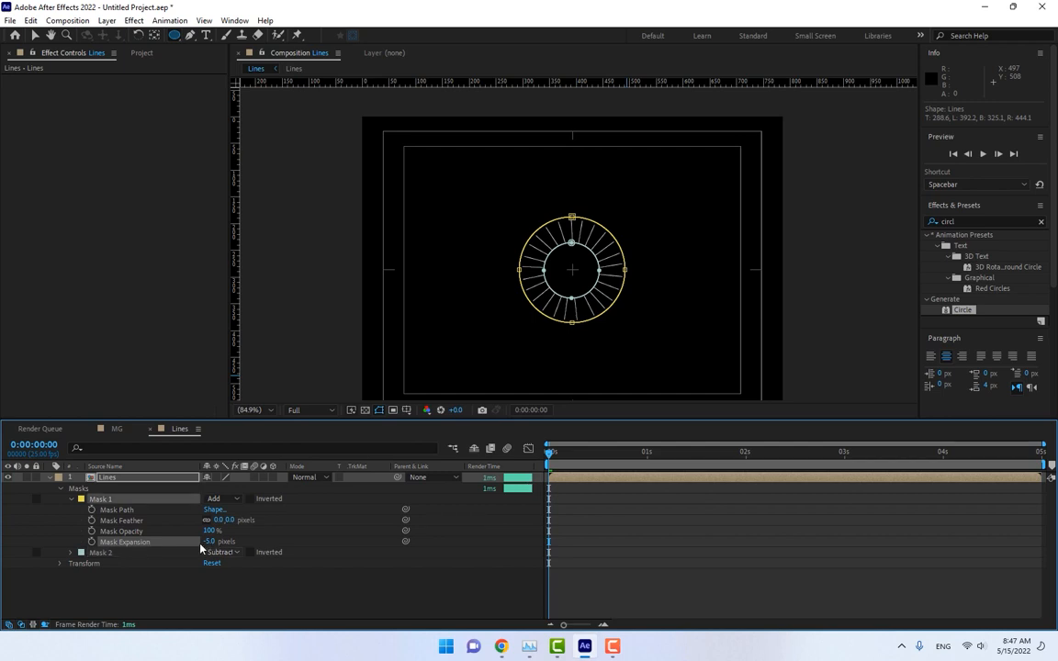
pyautogui.click(70, 552)
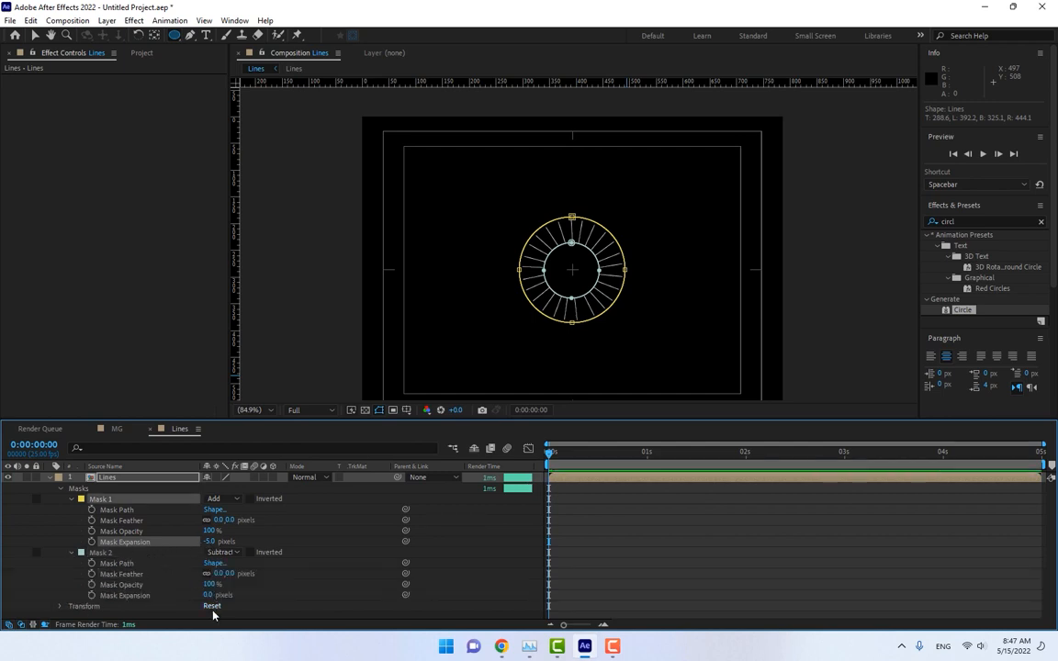
pyautogui.moveTo(204, 595); pyautogui.dragTo(185, 595)
pyautogui.moveTo(209, 542); pyautogui.dragTo(165, 544)
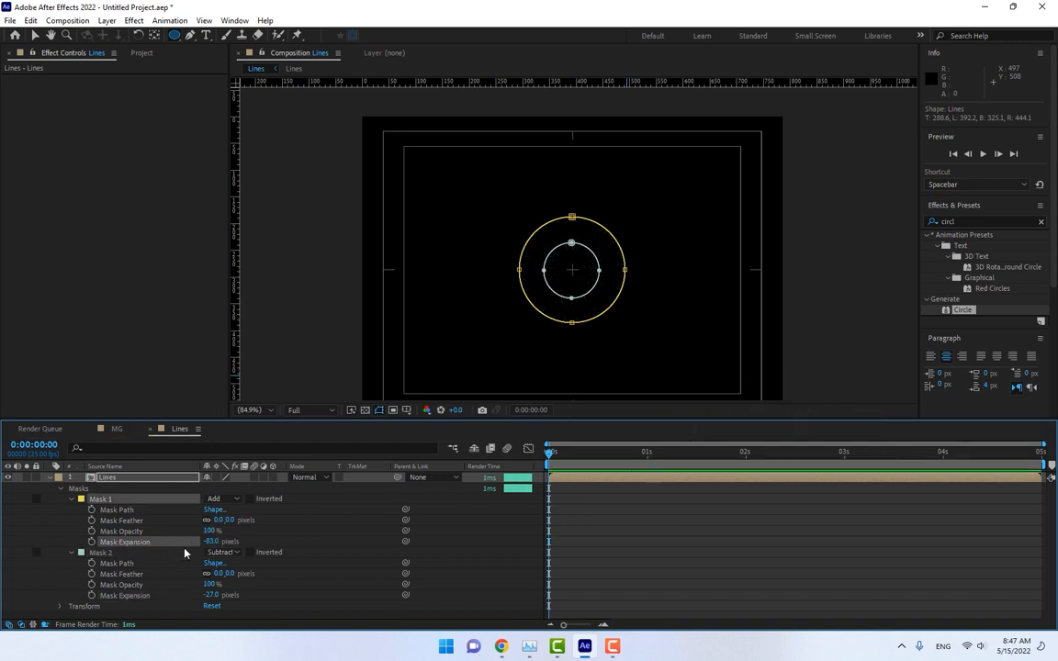
pyautogui.moveTo(207, 596)
pyautogui.mouseDown()
pyautogui.moveTo(233, 594)
pyautogui.moveTo(193, 595)
pyautogui.moveTo(206, 595)
pyautogui.mouseUp()
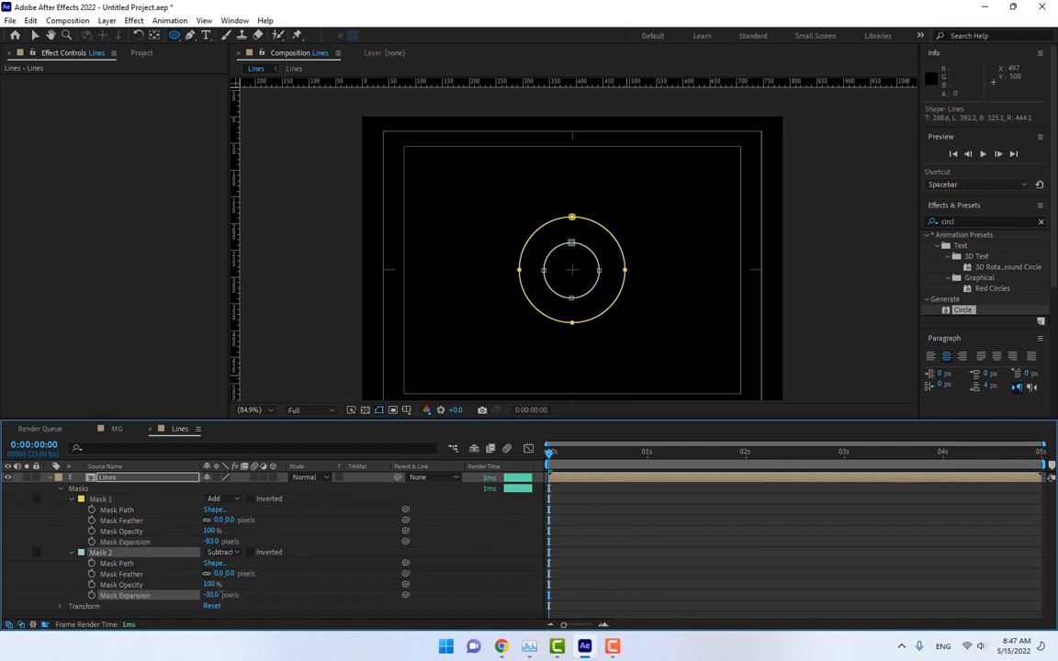
pyautogui.click(91, 595)
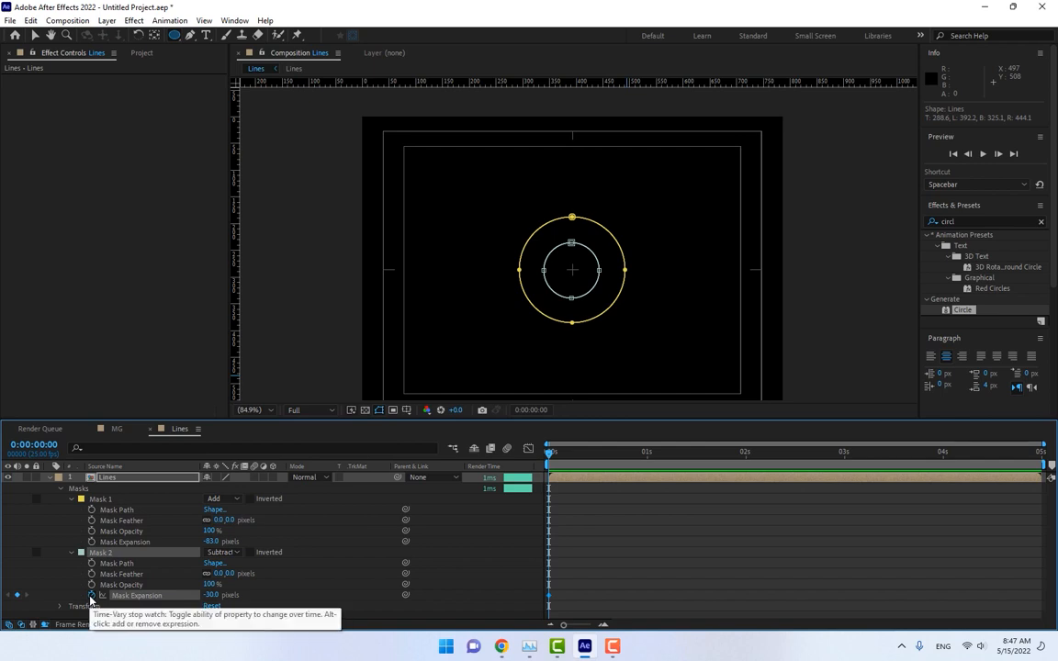
pyautogui.moveTo(634, 462); pyautogui.dragTo(567, 466)
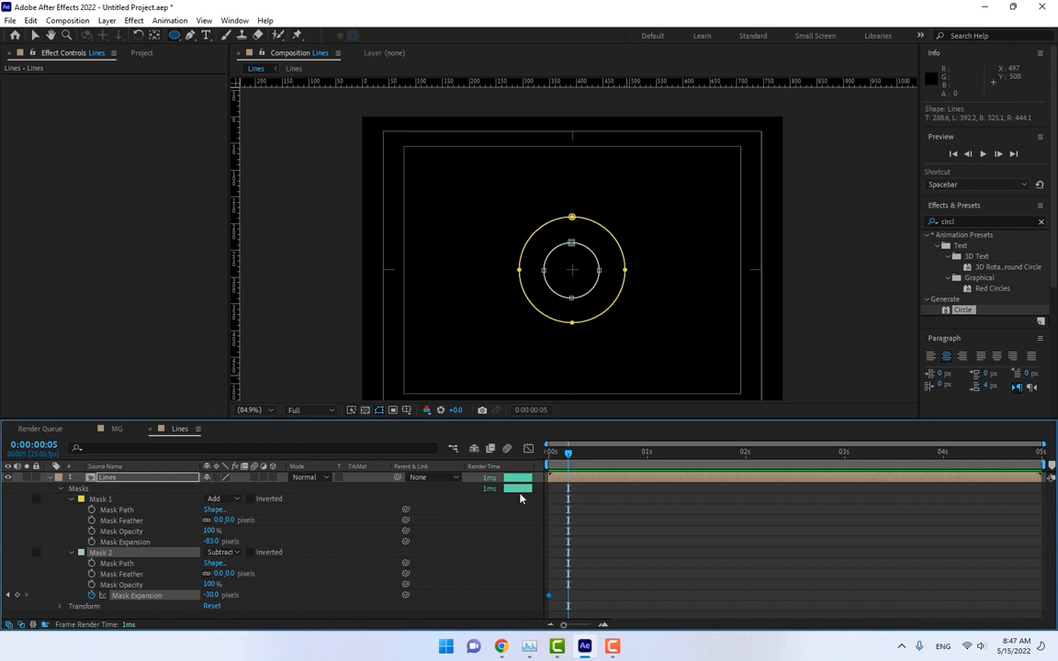
pyautogui.moveTo(211, 595); pyautogui.dragTo(250, 598)
pyautogui.hotkey('ctrl', 'z')
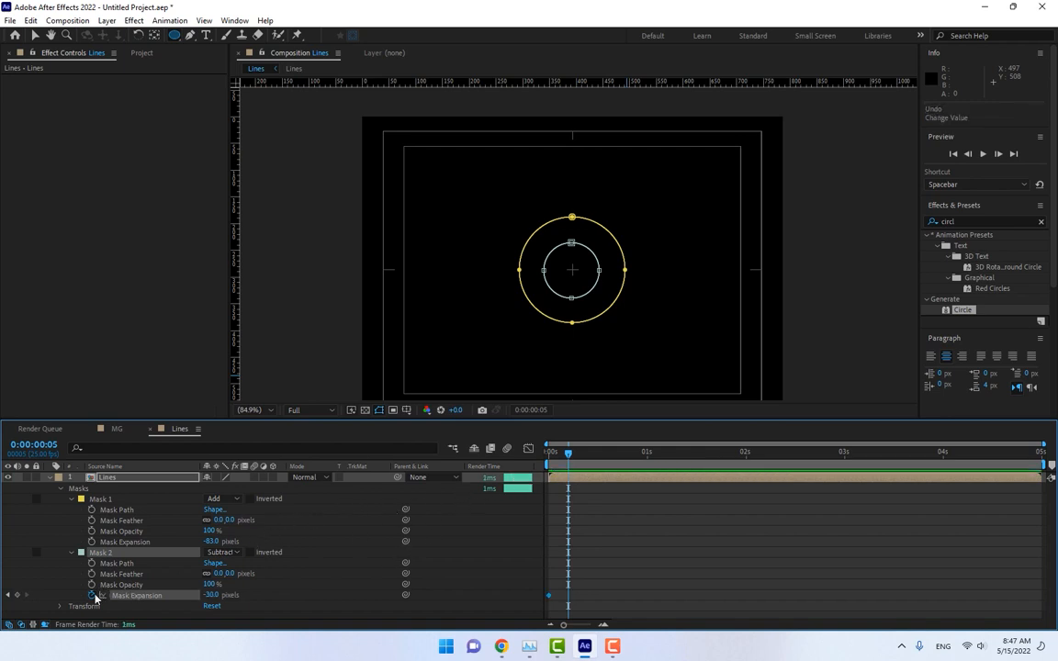
pyautogui.hotkey('ctrl', 'z')
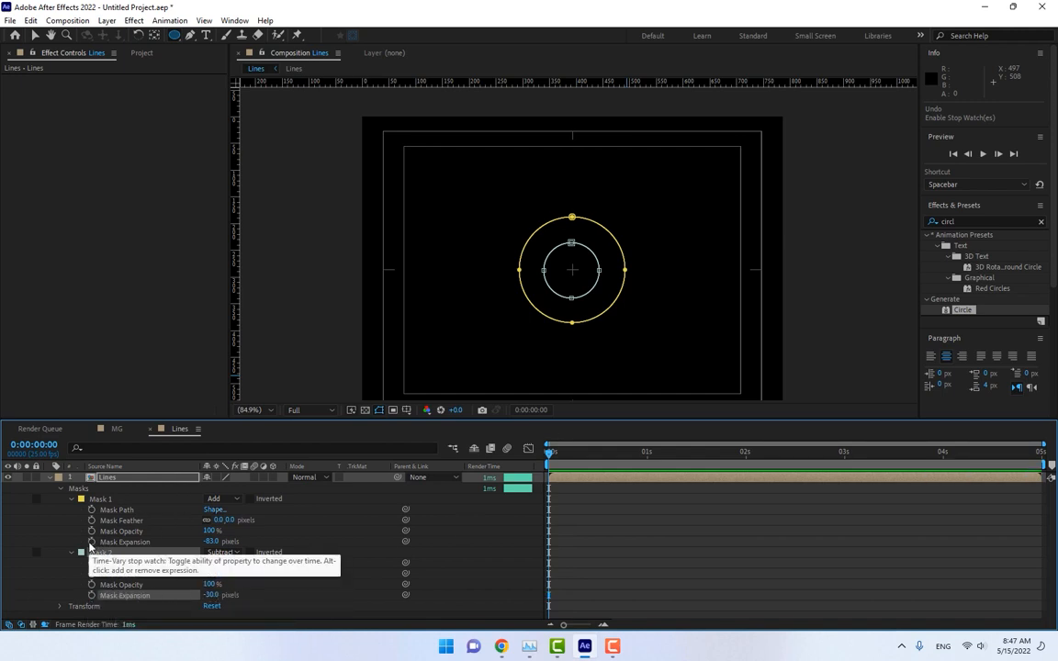
# Keyframe Mask 1's Mask Expansion from -83 px at 0:00:00:00 to -7 px at 0:00:00:10
pyautogui.click(91, 542)
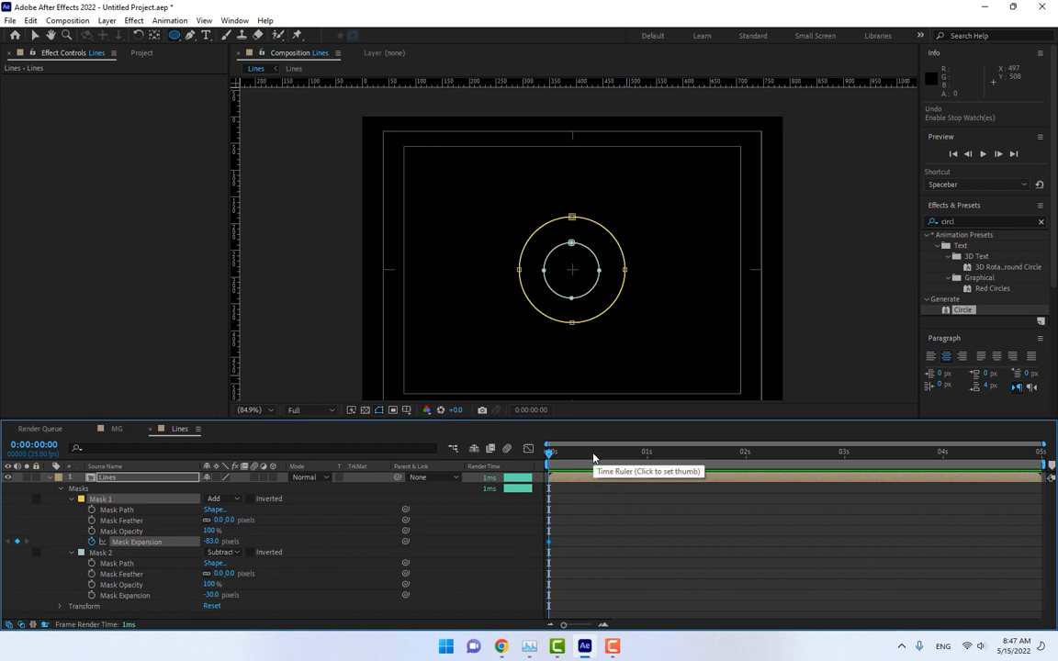
pyautogui.moveTo(592, 455); pyautogui.dragTo(569, 461)
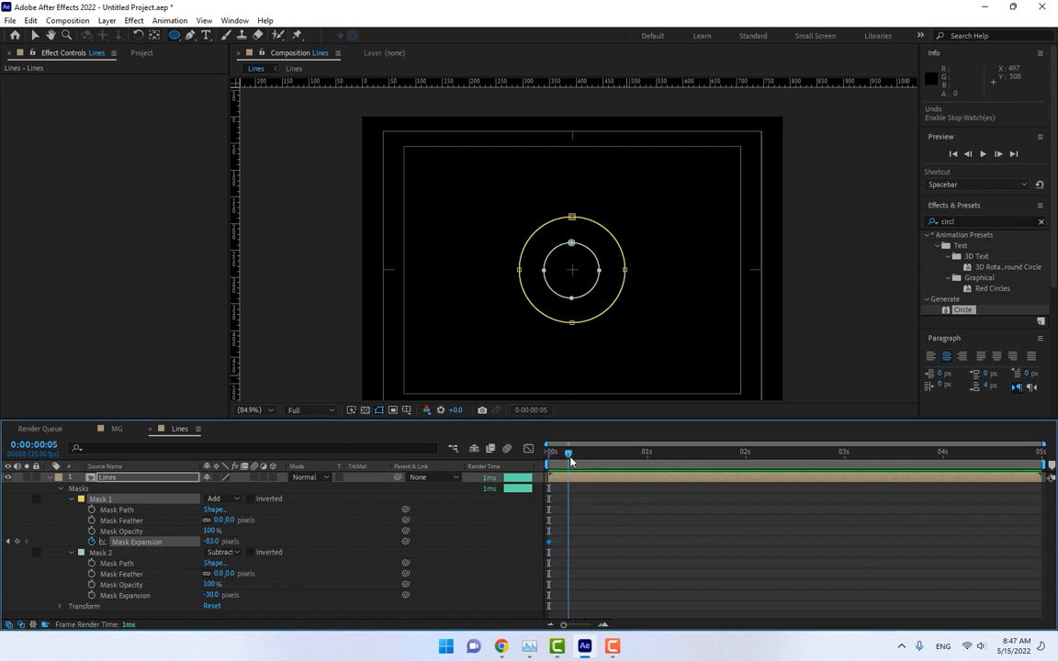
pyautogui.moveTo(214, 543)
pyautogui.mouseDown()
pyautogui.moveTo(257, 539)
pyautogui.moveTo(220, 542)
pyautogui.mouseUp()
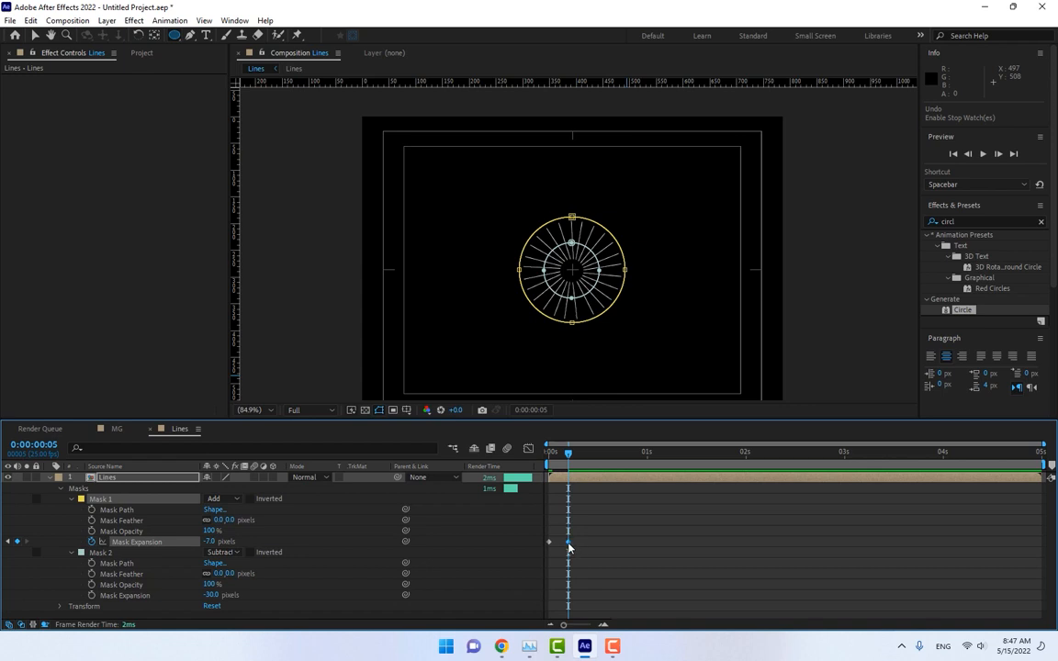
pyautogui.moveTo(570, 547); pyautogui.dragTo(591, 548)
pyautogui.click(590, 461)
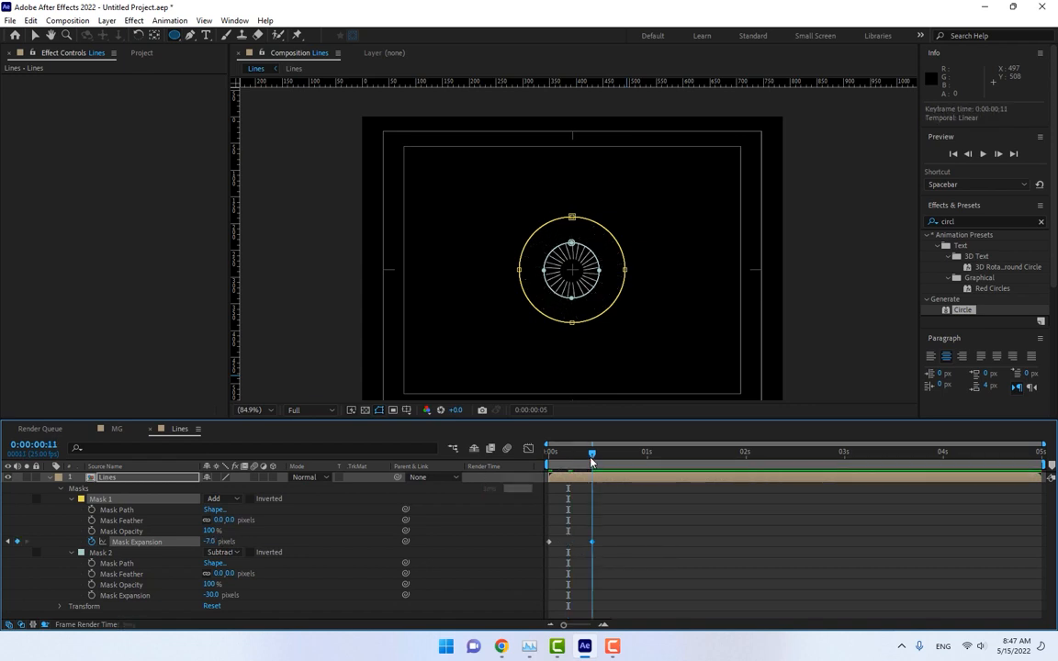
pyautogui.moveTo(591, 456); pyautogui.dragTo(592, 475)
pyautogui.moveTo(591, 545); pyautogui.dragTo(589, 548)
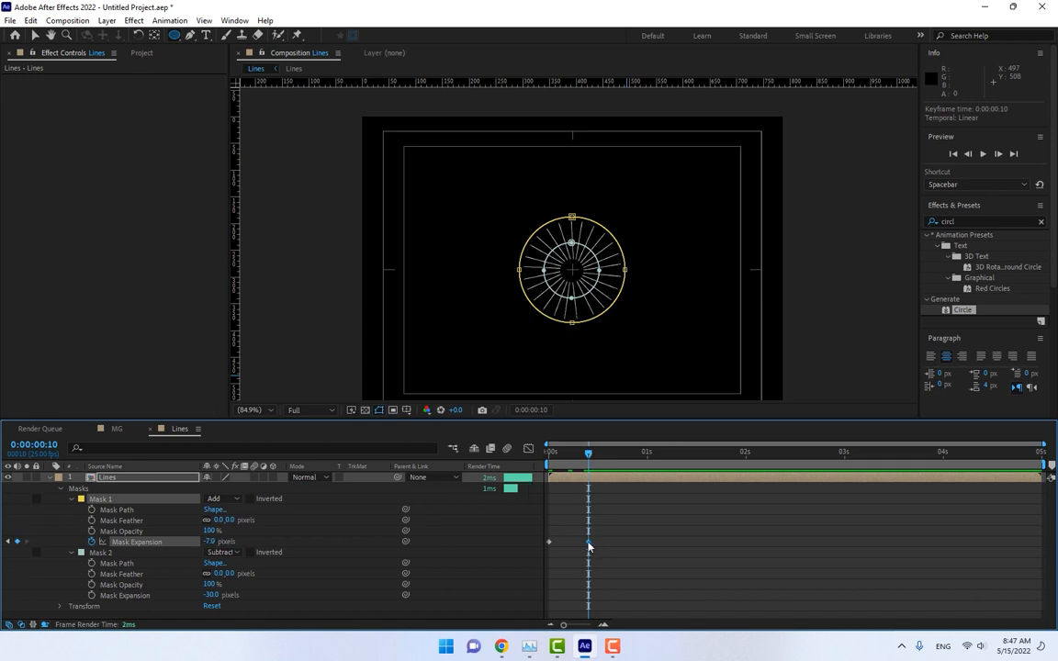
# Keyframe Mask 2's Mask Expansion from -30 px at 0:00:00:05 to 49 px at 0:00:00:15
pyautogui.moveTo(573, 457); pyautogui.dragTo(570, 460)
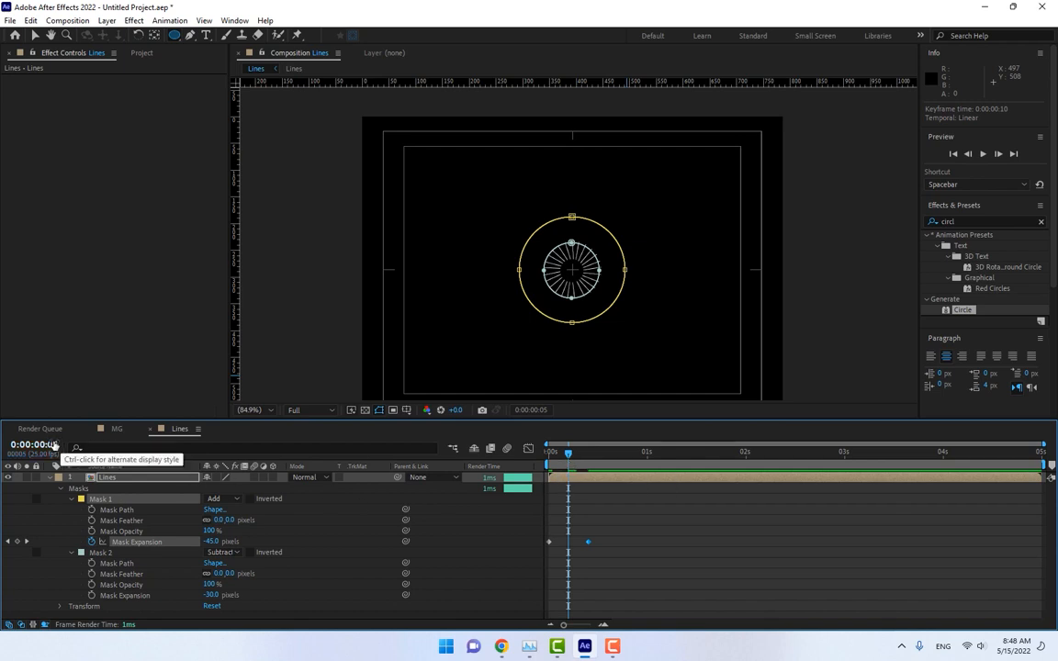
pyautogui.click(92, 595)
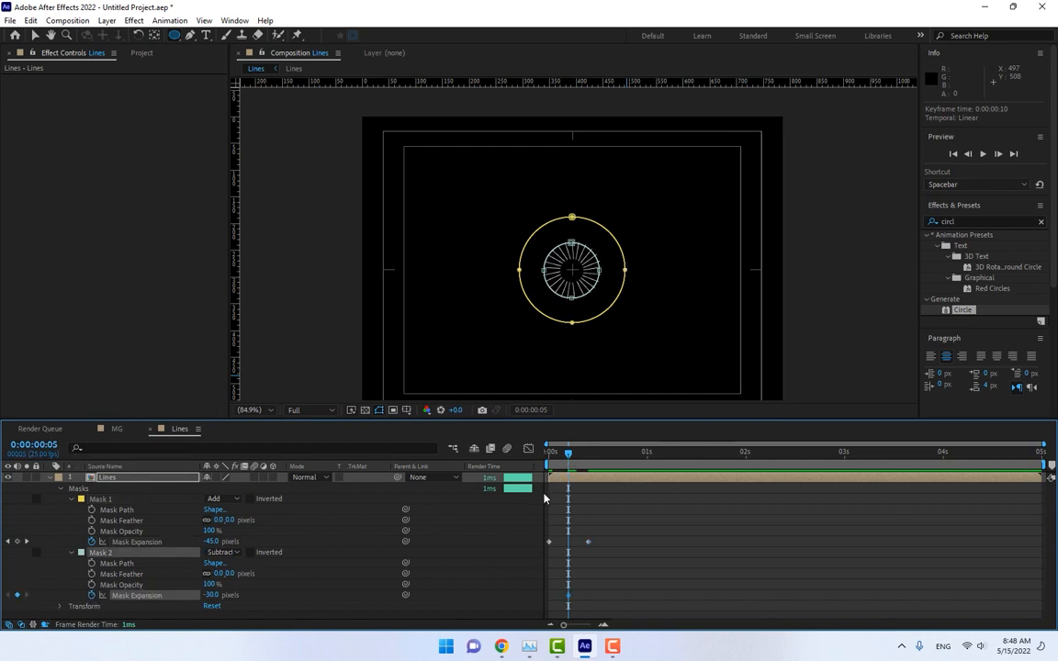
pyautogui.moveTo(569, 453); pyautogui.dragTo(608, 457)
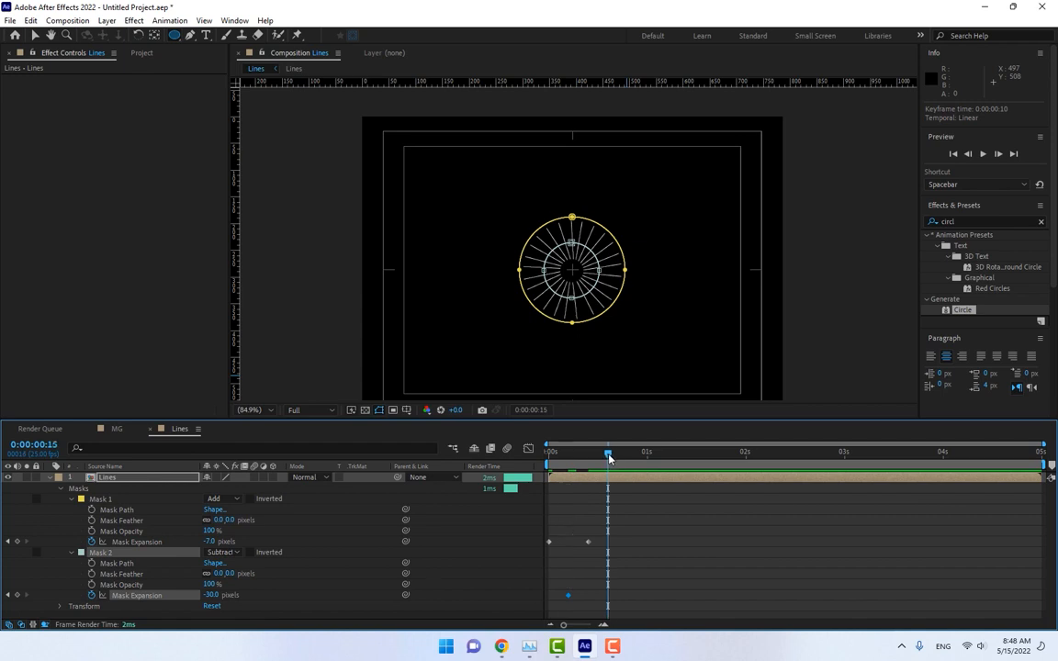
pyautogui.moveTo(223, 595); pyautogui.dragTo(258, 594)
pyautogui.click(392, 604)
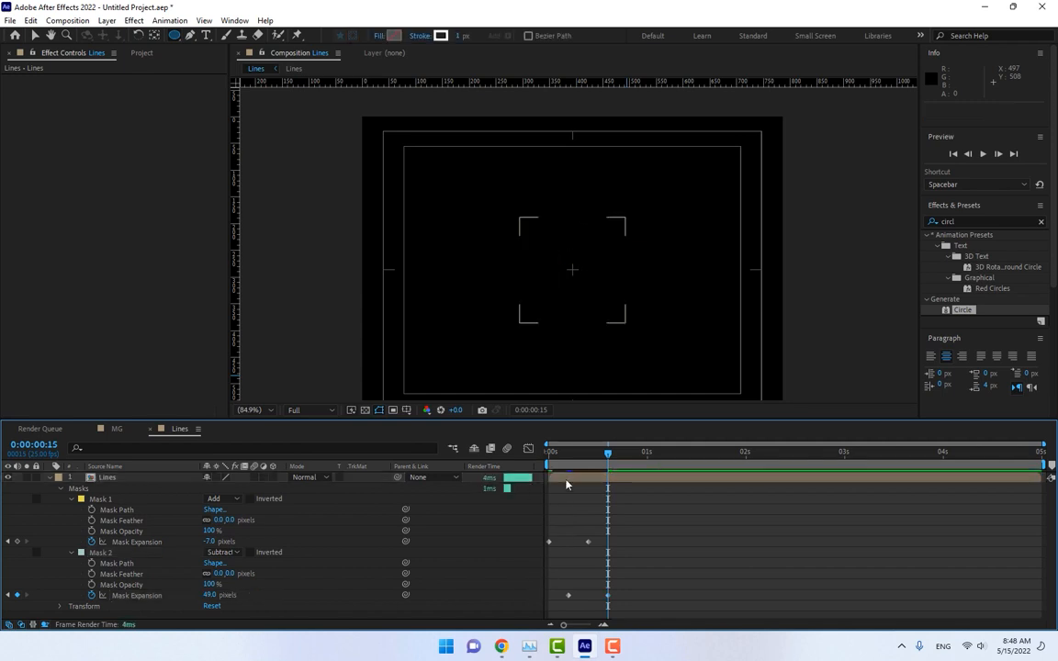
# Preview the masked line burst animation from the start and return the playhead to 0:00:00:00
pyautogui.click(548, 454)
pyautogui.click(983, 154)
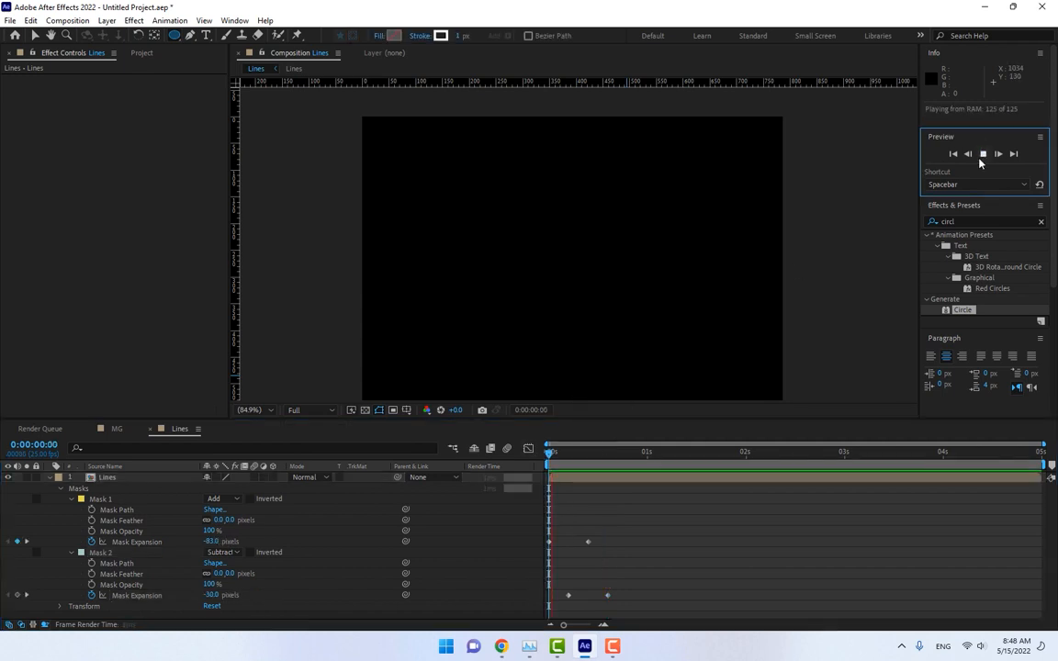
pyautogui.moveTo(551, 452); pyautogui.dragTo(531, 492)
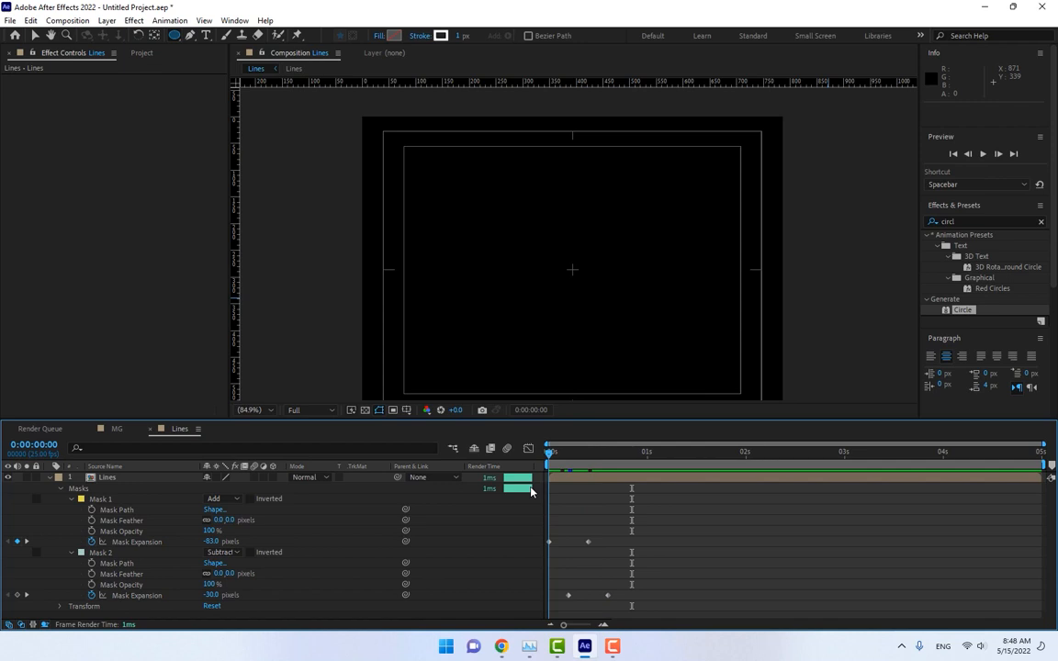
# Compress the Mask Expansion keyframes of both masks proportionally so the last one lands at 0:00:00:10
pyautogui.moveTo(669, 525); pyautogui.dragTo(551, 604)
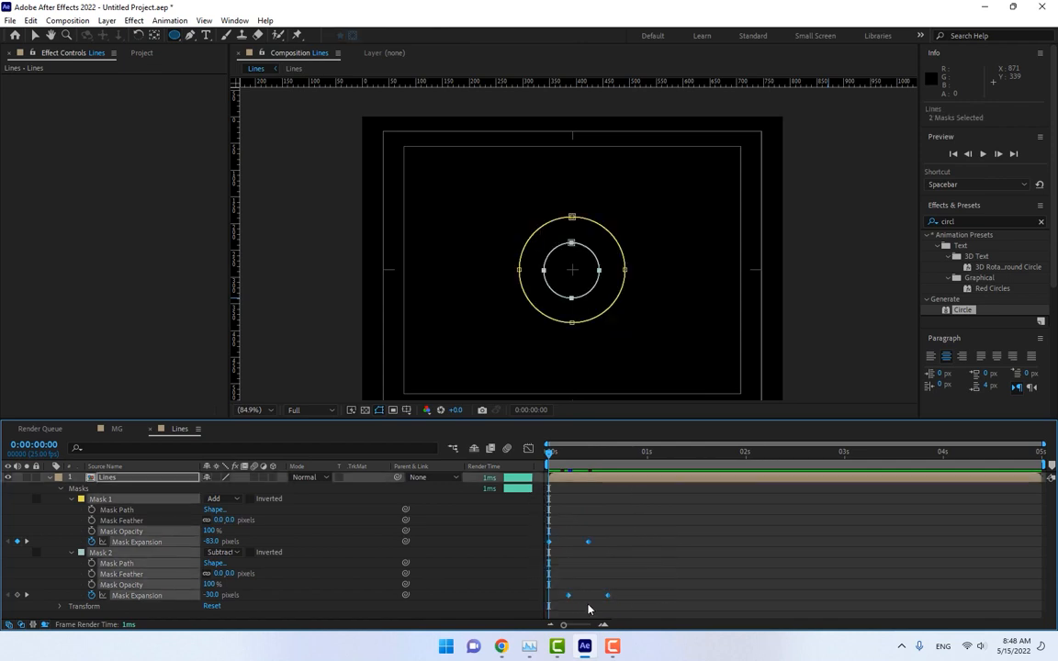
pyautogui.click(588, 456)
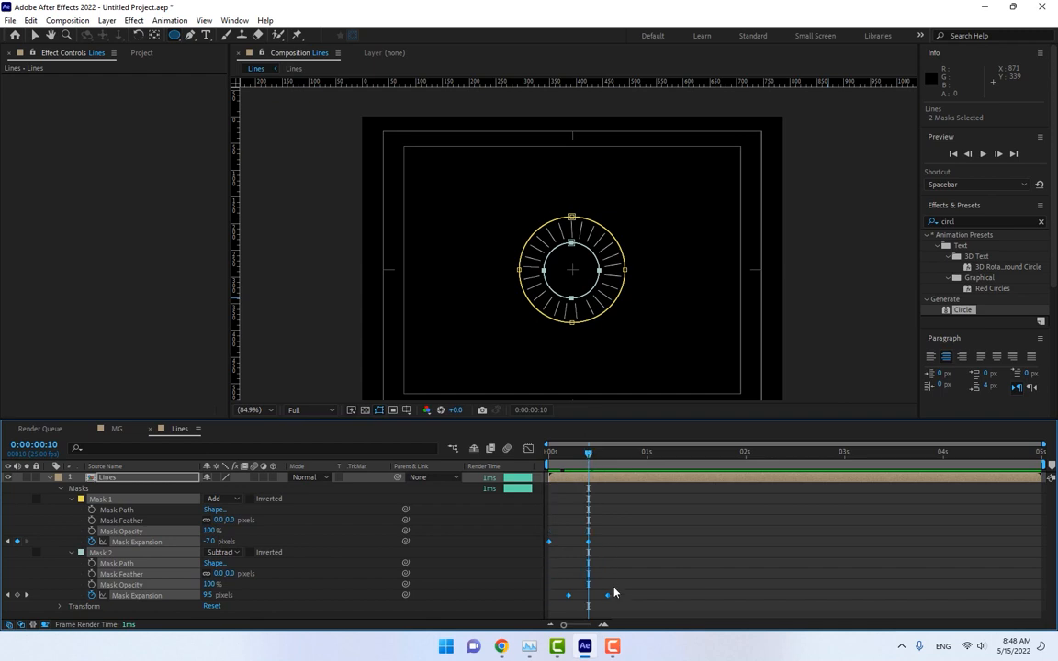
pyautogui.moveTo(608, 596); pyautogui.dragTo(592, 598)
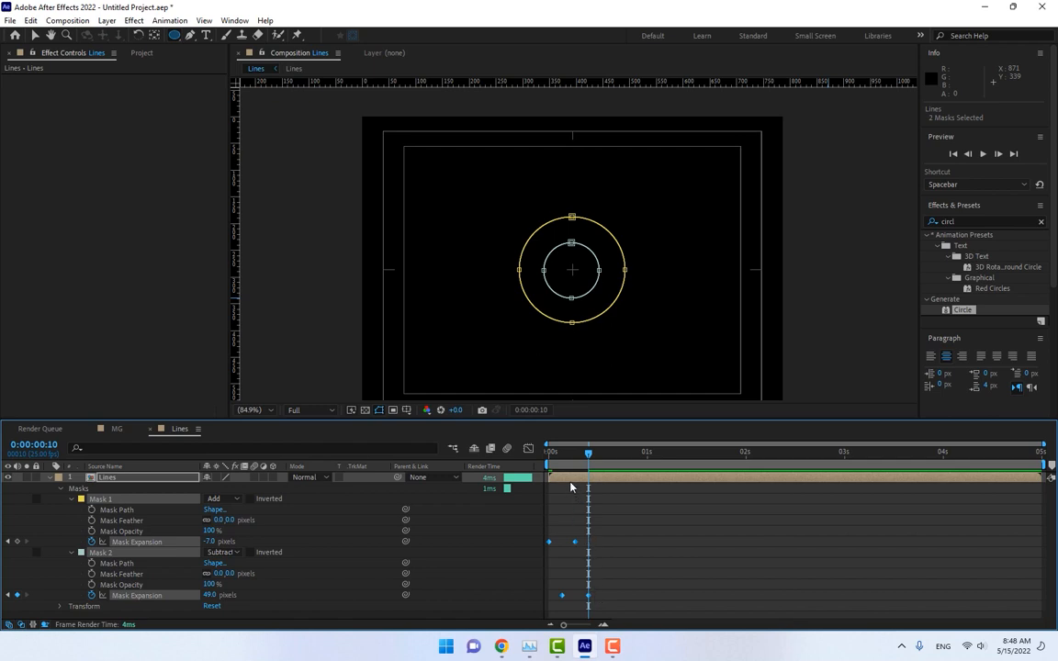
# Add the outer masked Lines composition as a layer in the centre of the MG composition
pyautogui.click(116, 429)
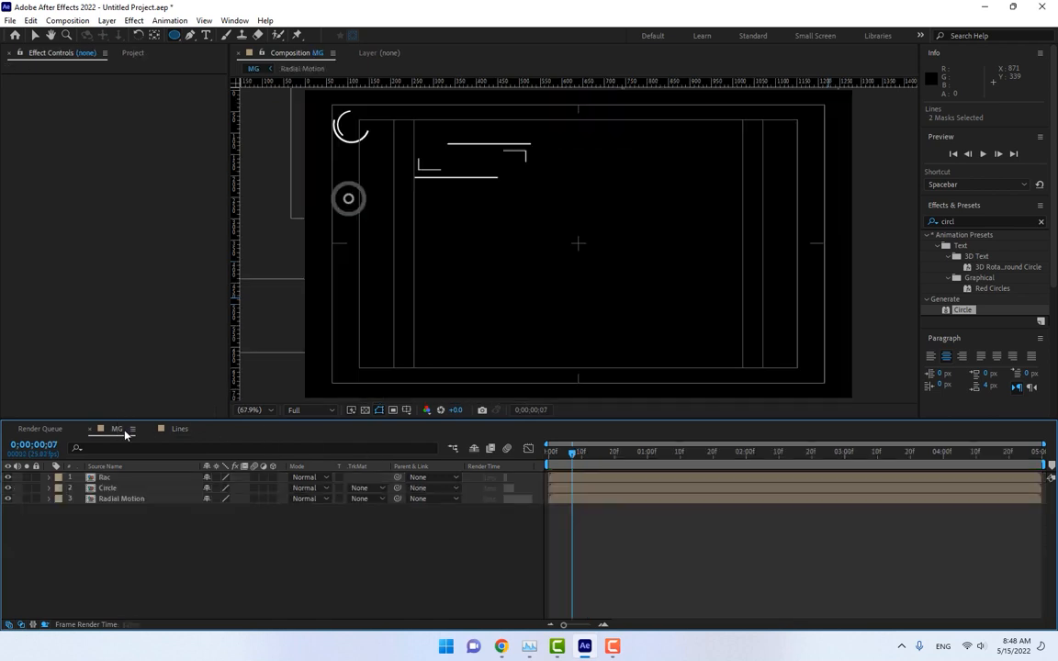
pyautogui.click(133, 53)
pyautogui.moveTo(32, 179); pyautogui.dragTo(581, 247)
pyautogui.click(587, 531)
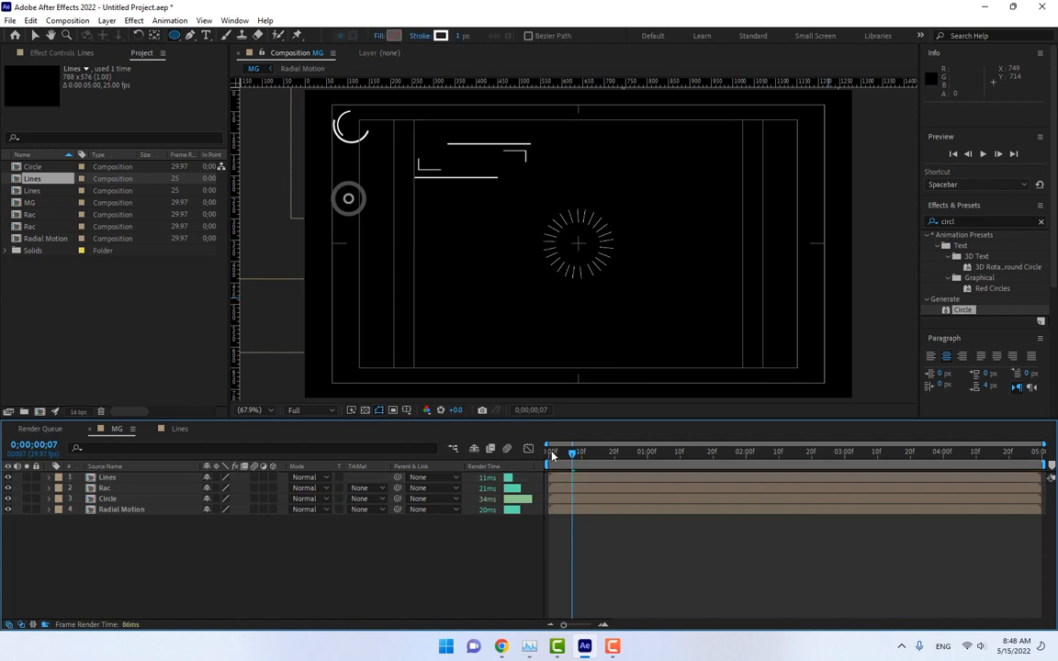
# Preview the MG composition with the line burst and park the playhead at 0;00;00;07
pyautogui.press('space')
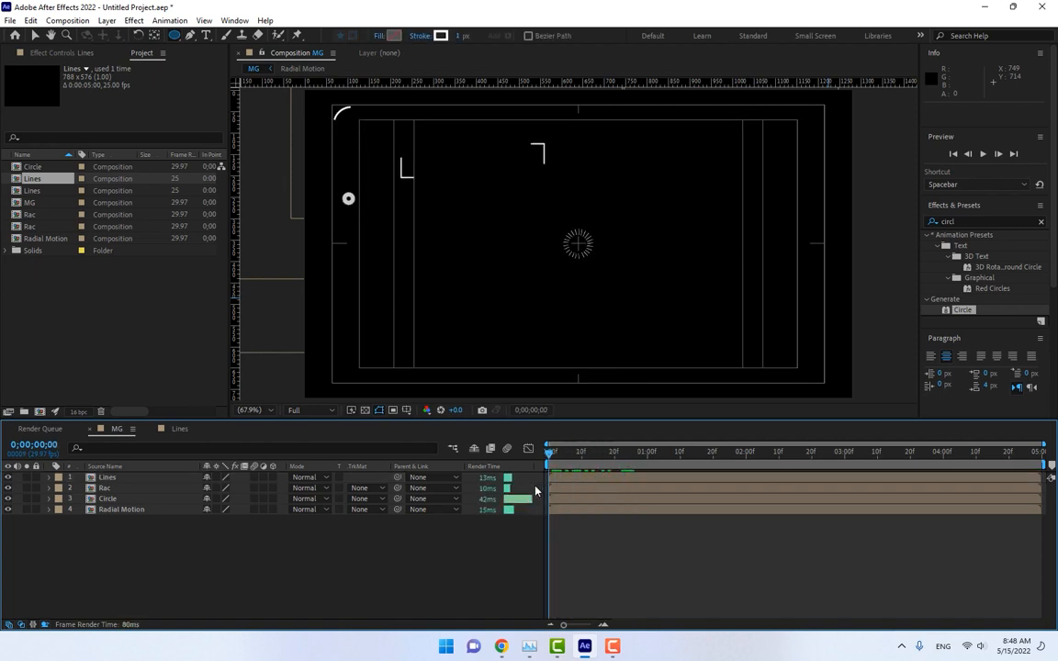
pyautogui.press('space')
pyautogui.click(983, 156)
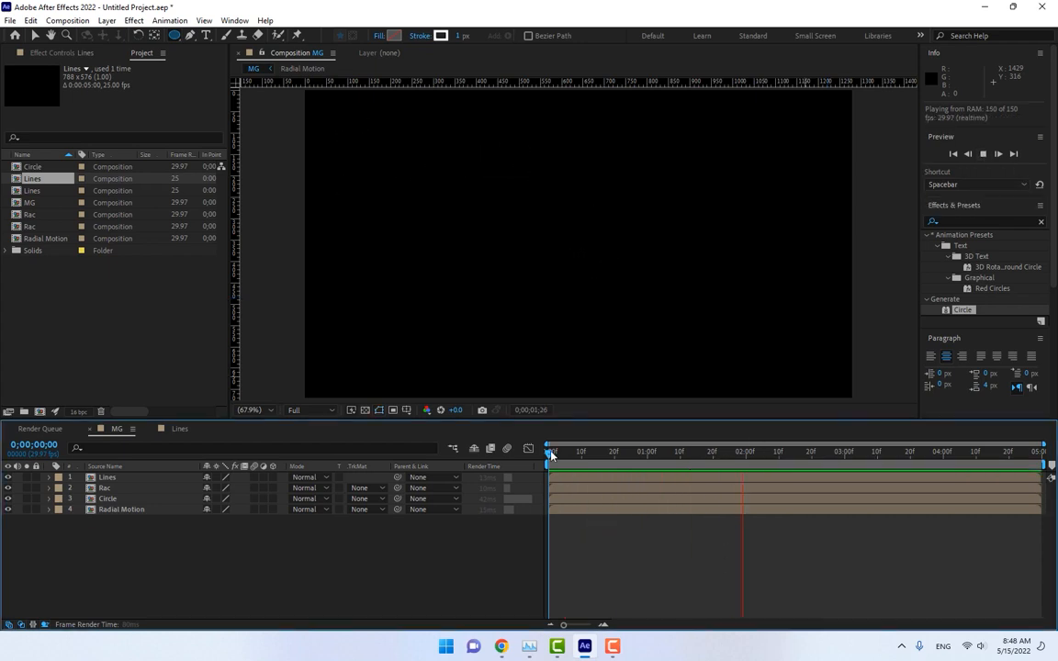
pyautogui.moveTo(551, 454); pyautogui.dragTo(574, 459)
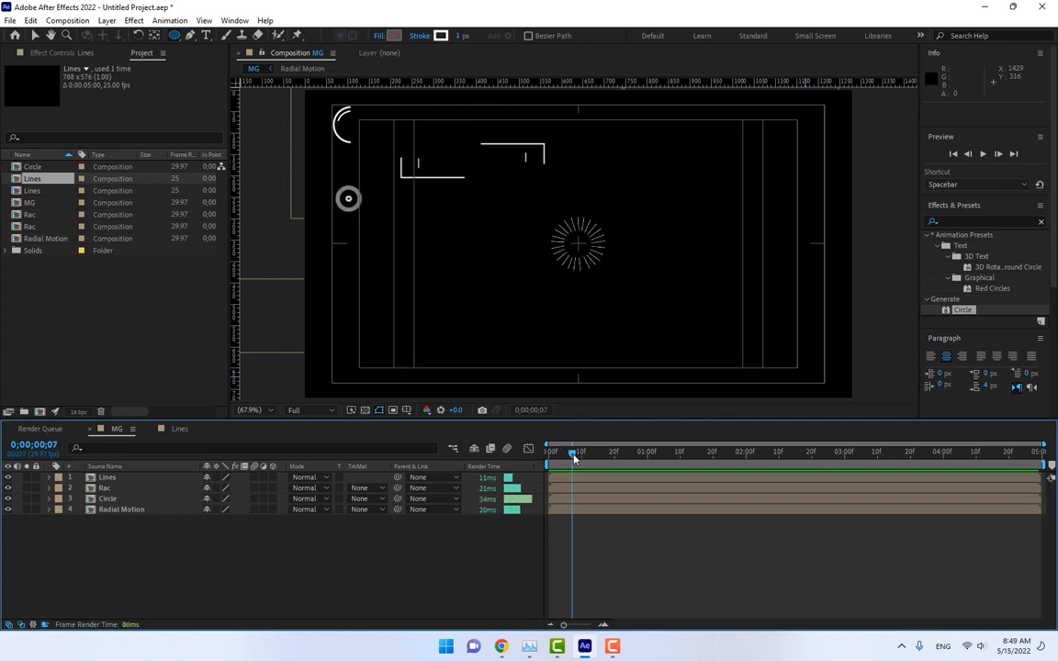
# Add a "Hello!" text layer in the lower-right area of the MG frame and centre its anchor point
pyautogui.click(206, 37)
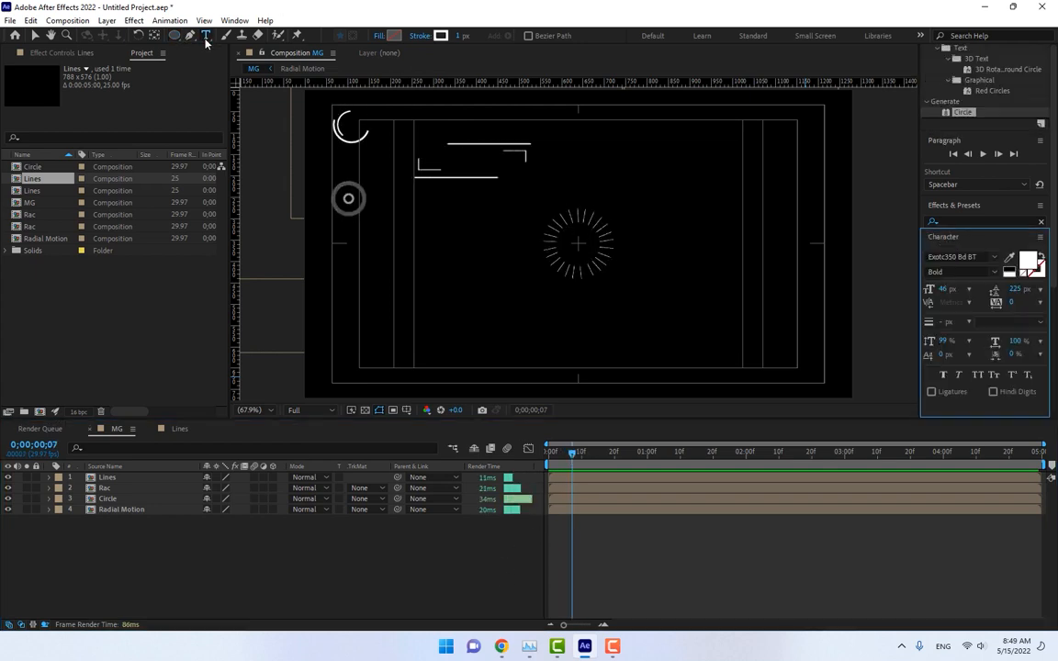
pyautogui.click(691, 338)
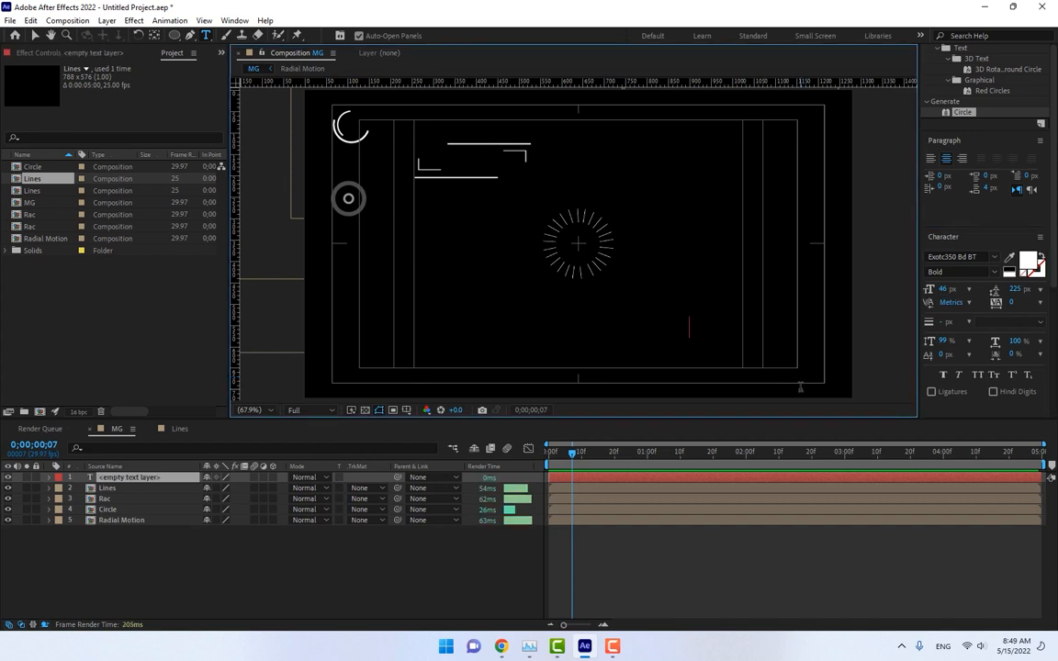
pyautogui.write('Hello')
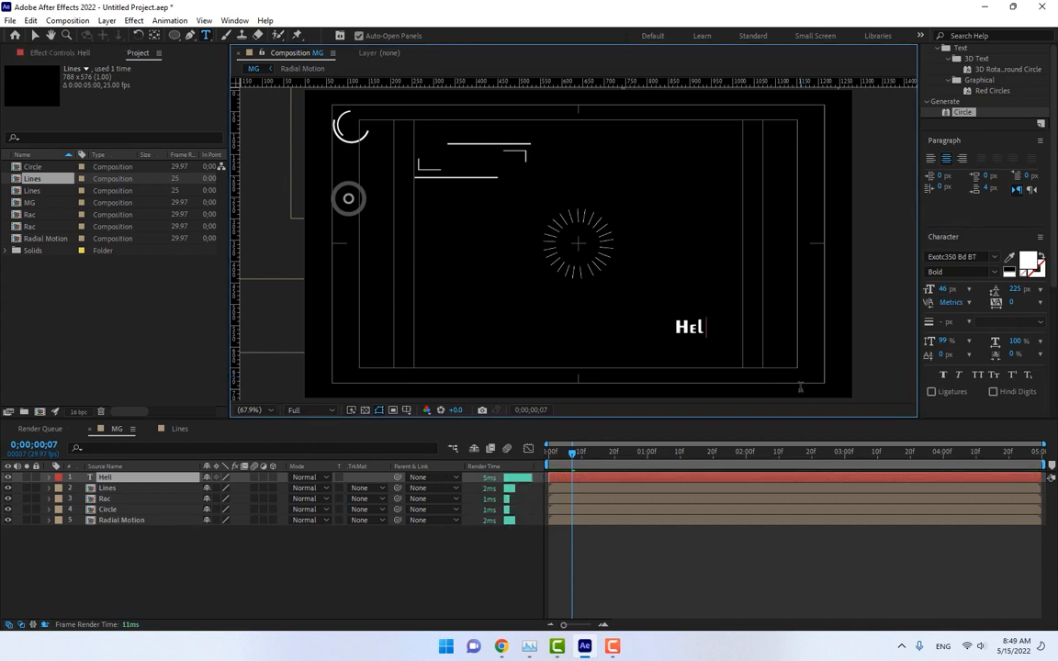
pyautogui.write('!')
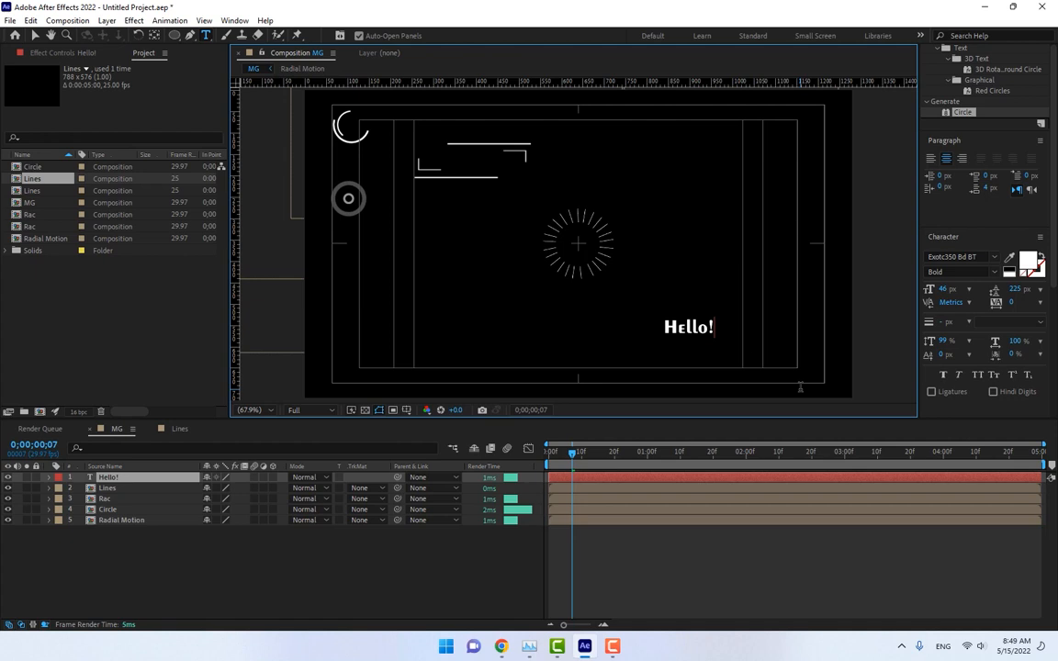
pyautogui.click(35, 36)
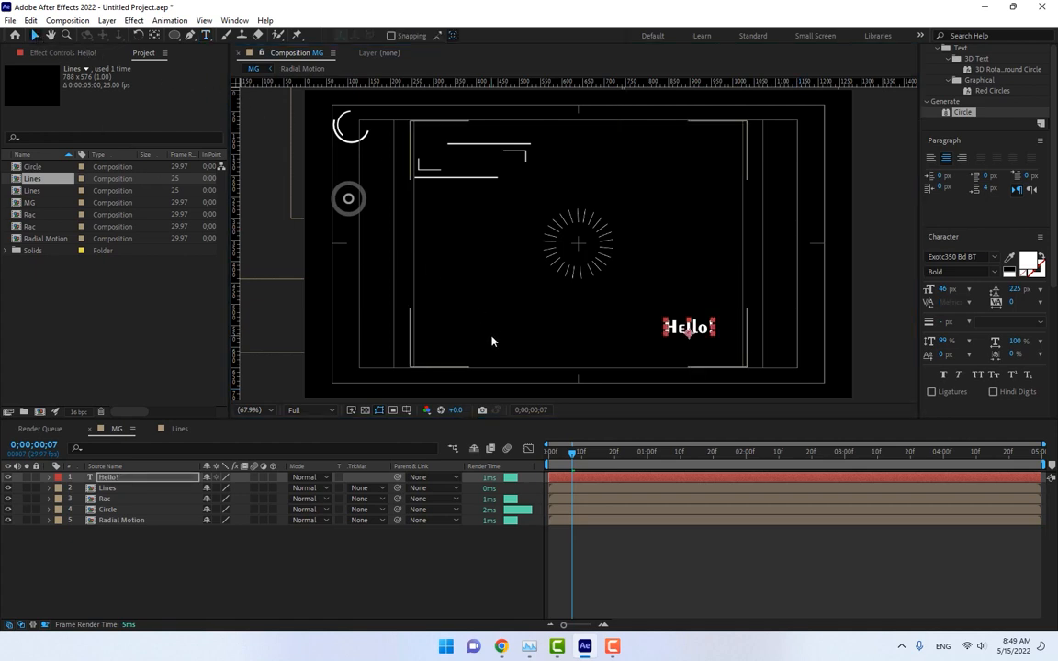
pyautogui.hotkey('ctrl', 'alt', 'Home')
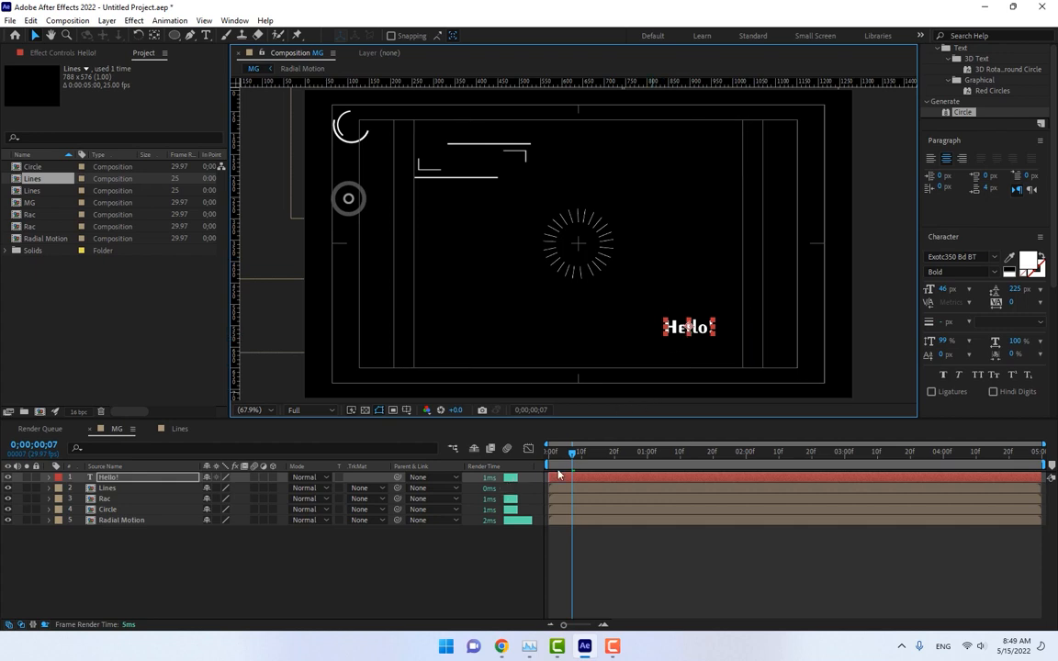
# Set the Hello! text's Scale to 0% at 0;00;00;00 and enable its keyframing
pyautogui.press('Home')
pyautogui.press('s')
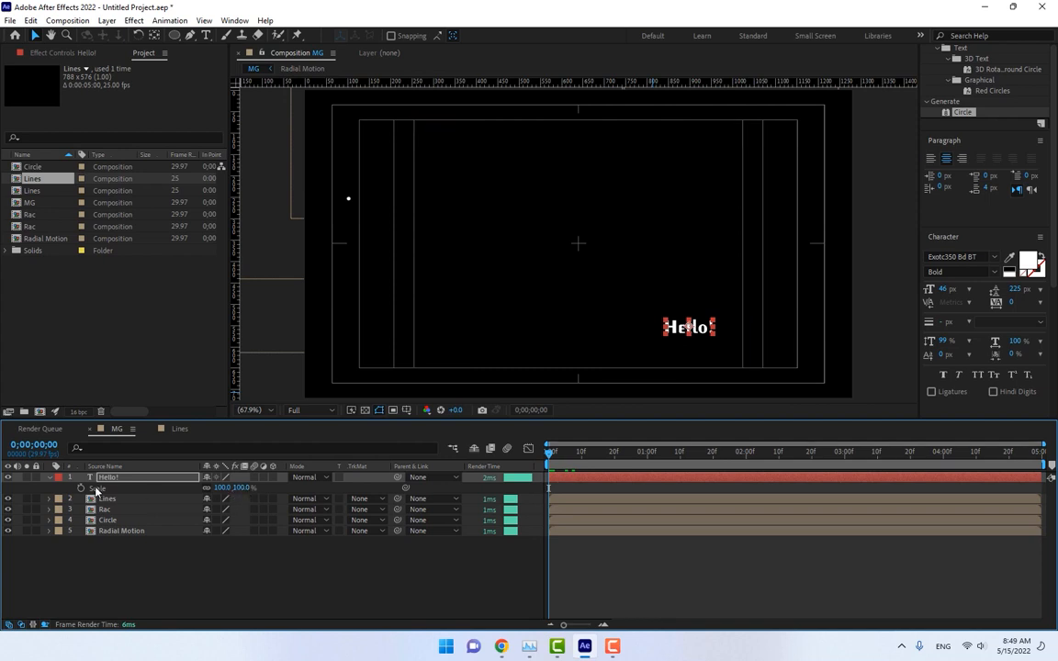
pyautogui.click(241, 488)
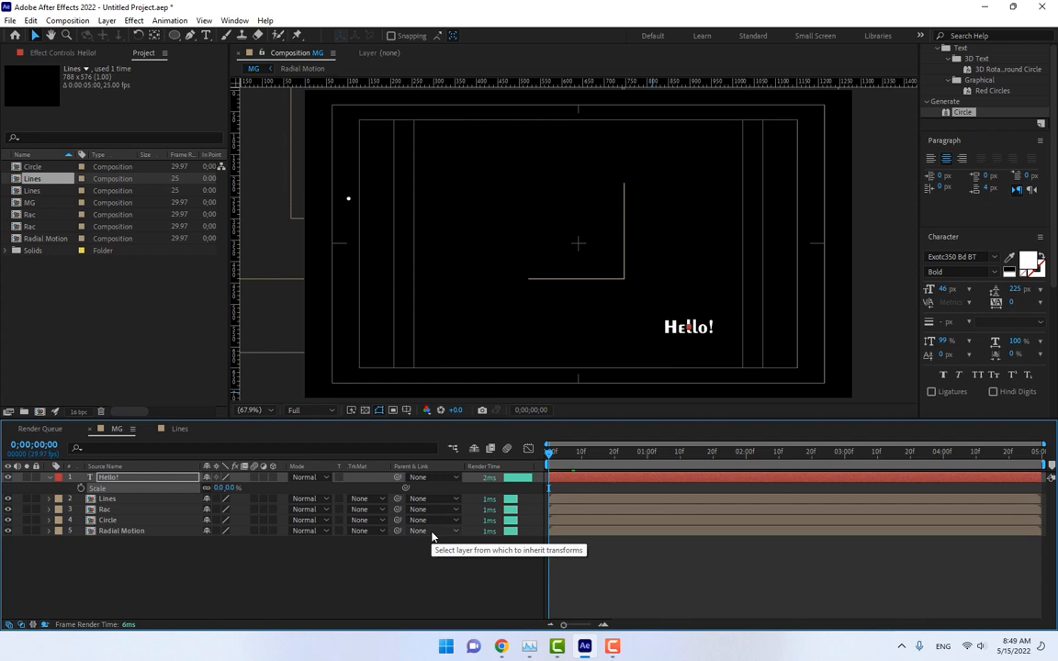
pyautogui.write('0')
pyautogui.press('Return')
pyautogui.click(81, 488)
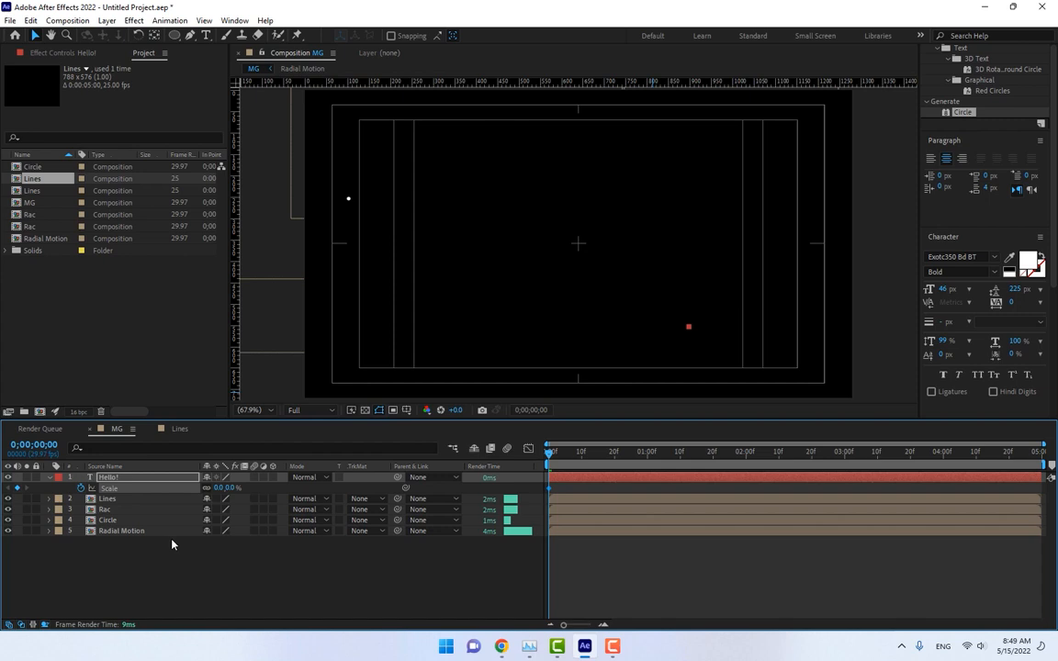
# Keyframe the Hello! text's Scale at 100% on 0;00;00;03 and 95% on 0;00;00;06
pyautogui.press('space')
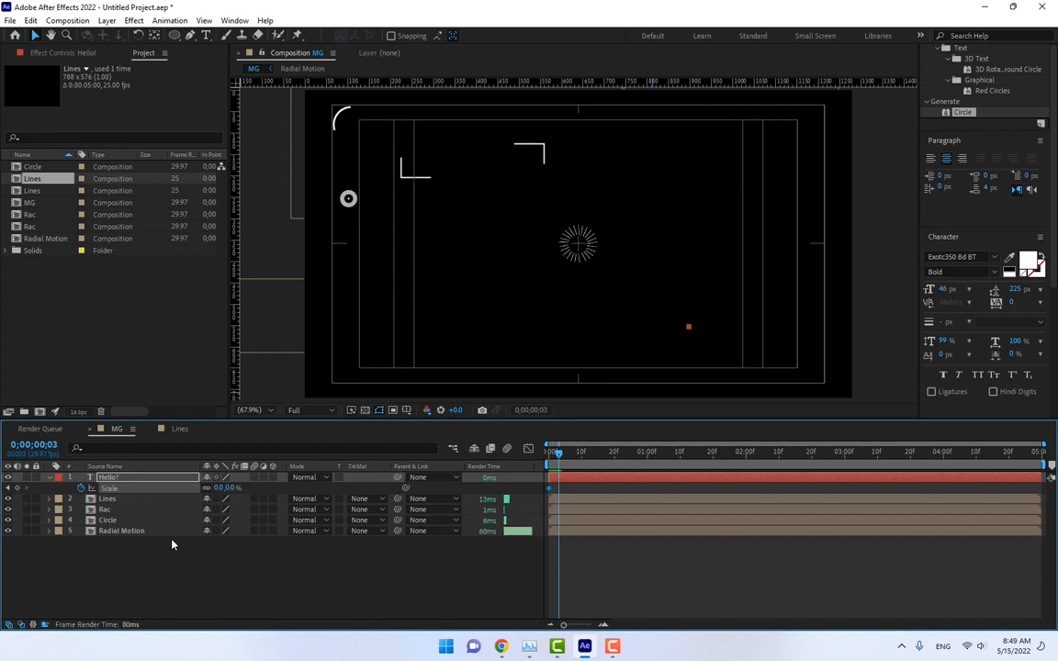
pyautogui.click(231, 488)
pyautogui.write('100')
pyautogui.press('Return')
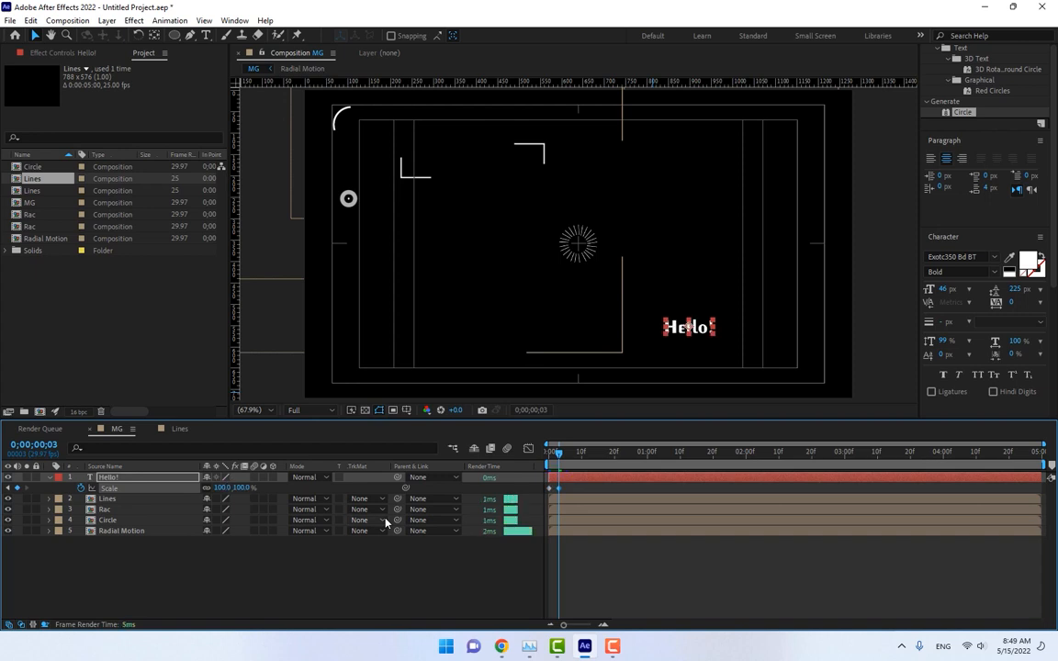
pyautogui.press('space')
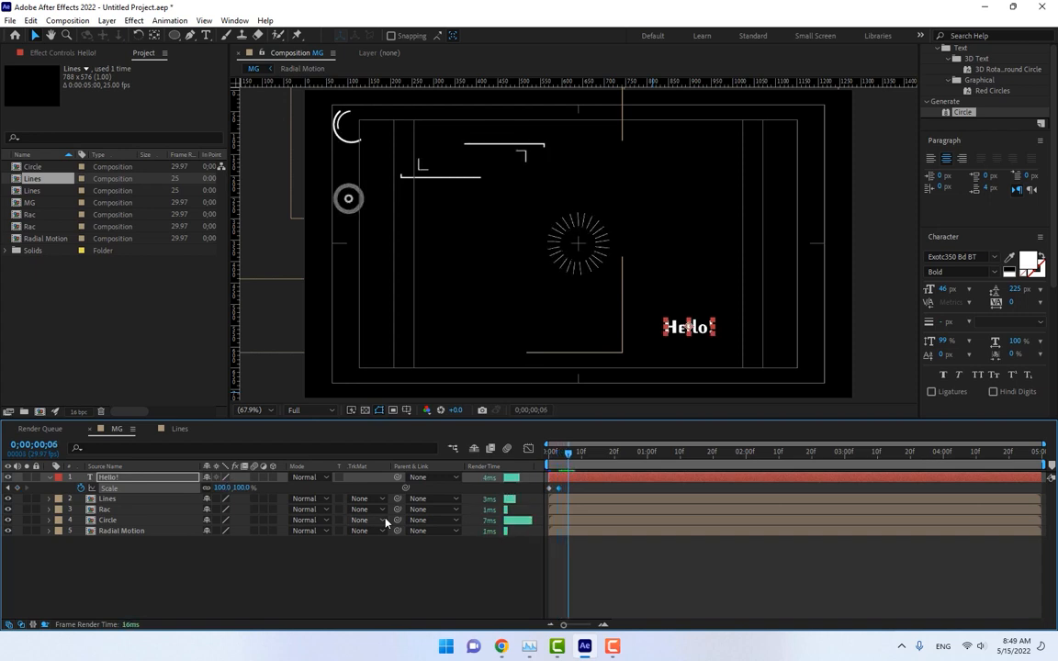
pyautogui.click(239, 487)
pyautogui.write('95')
pyautogui.press('Return')
# Keyframe the Hello! text's Scale back to 100% at 0;00;00;09
pyautogui.press('pagedown')
pyautogui.press('pagedown')
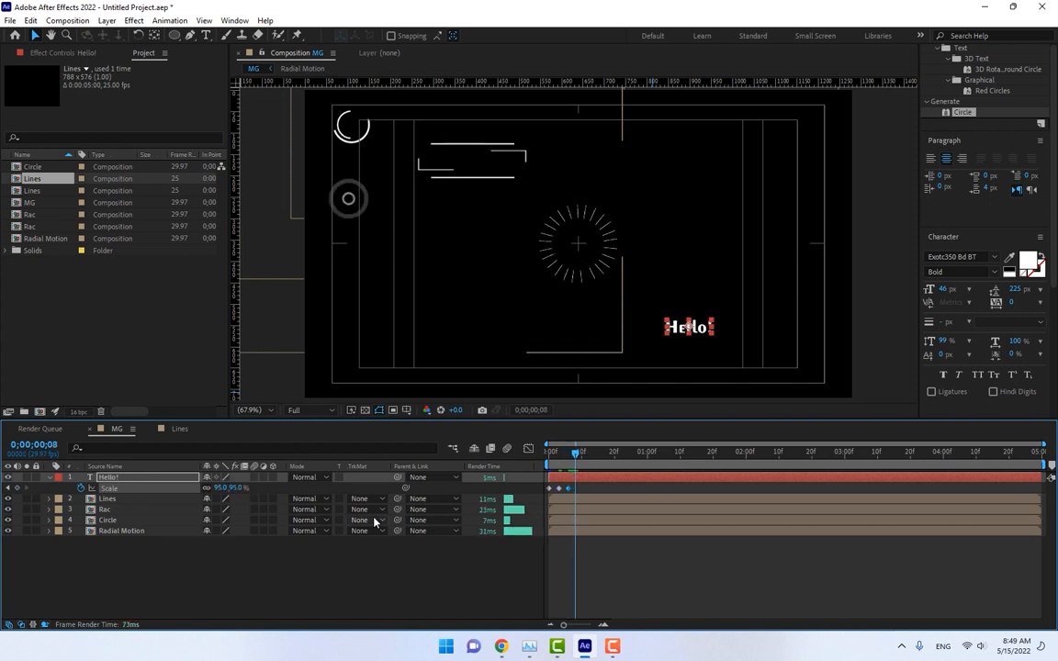
pyautogui.press('pagedown')
pyautogui.click(237, 488)
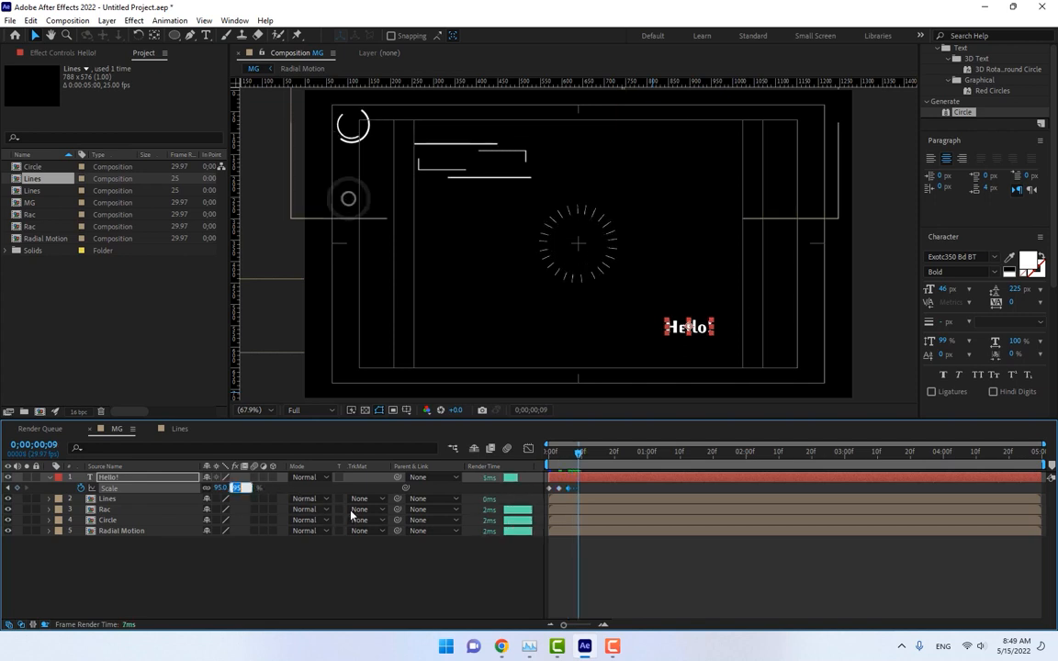
pyautogui.write('00')
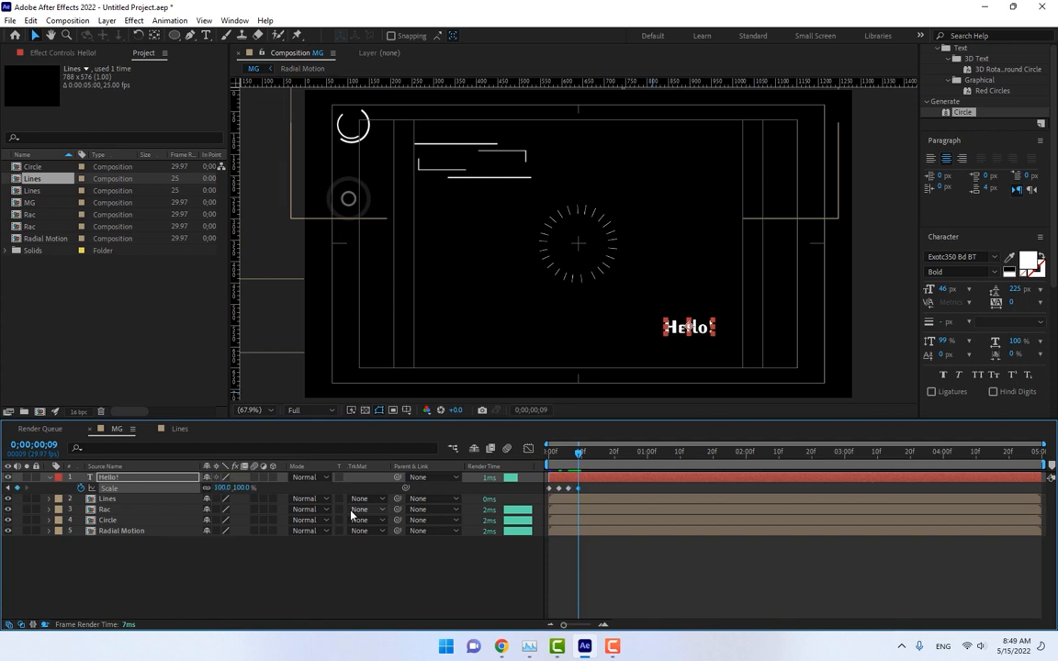
pyautogui.press('Return')
# Preview the text's pop-in animation from the start of the MG composition
pyautogui.press('Home')
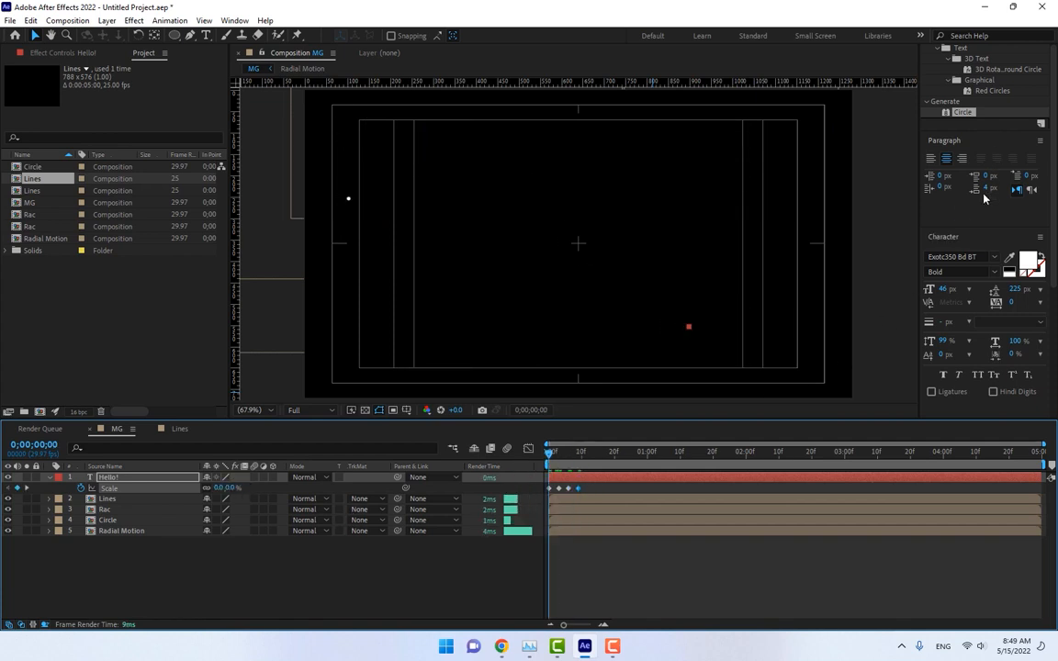
pyautogui.scroll(4, 978, 234)
pyautogui.click(983, 153)
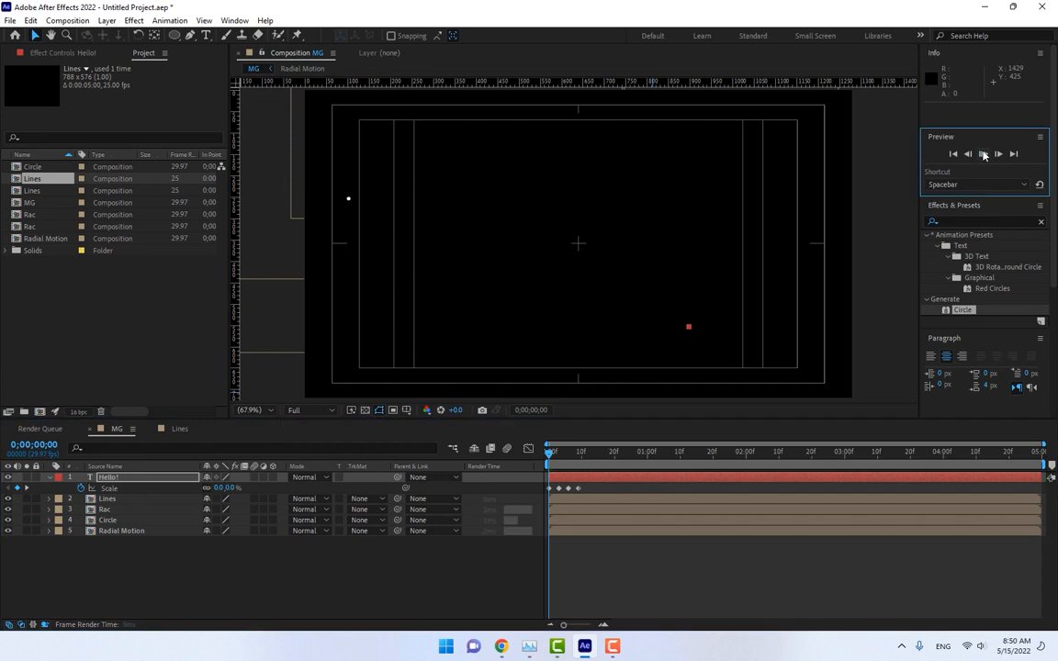
pyautogui.press('space')
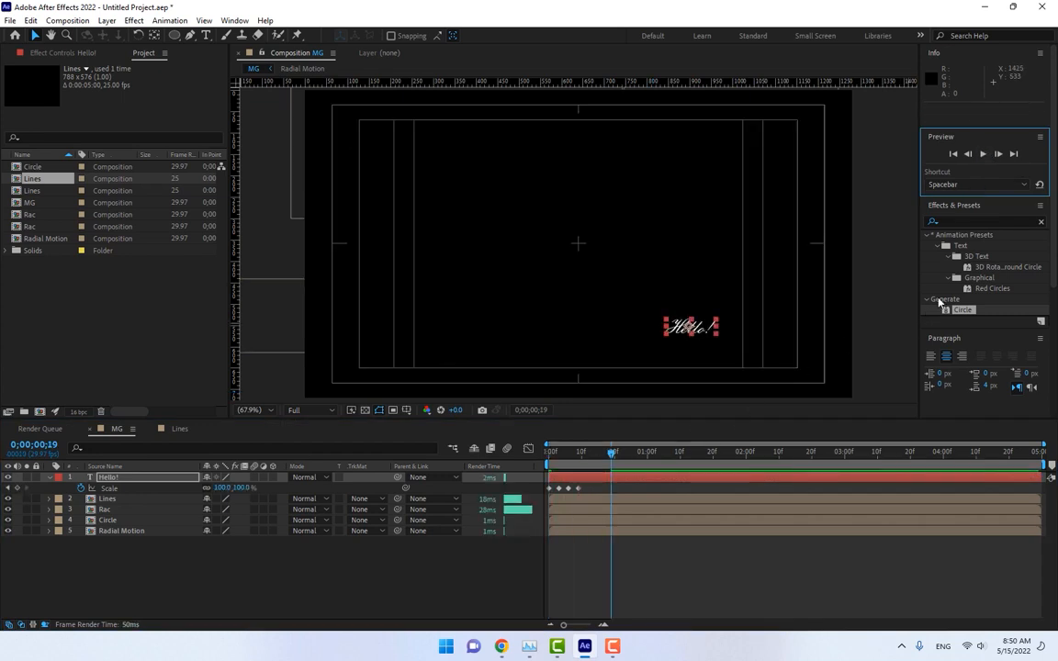
# Change the Hello! text's font to EngraversGothic BT
pyautogui.scroll(-3, 992, 276)
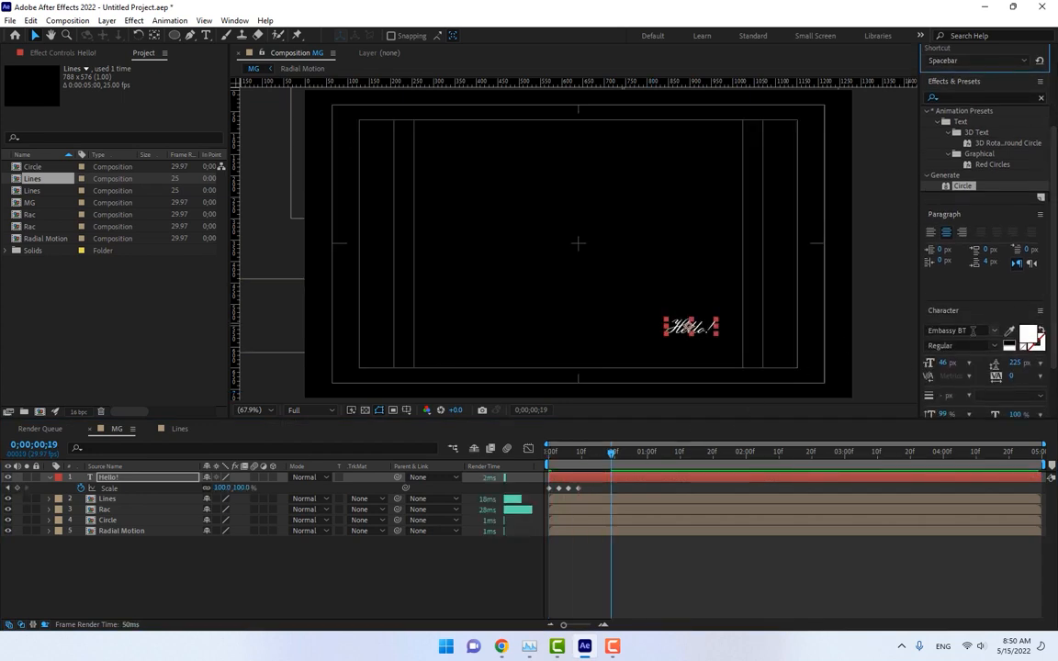
pyautogui.click(974, 331)
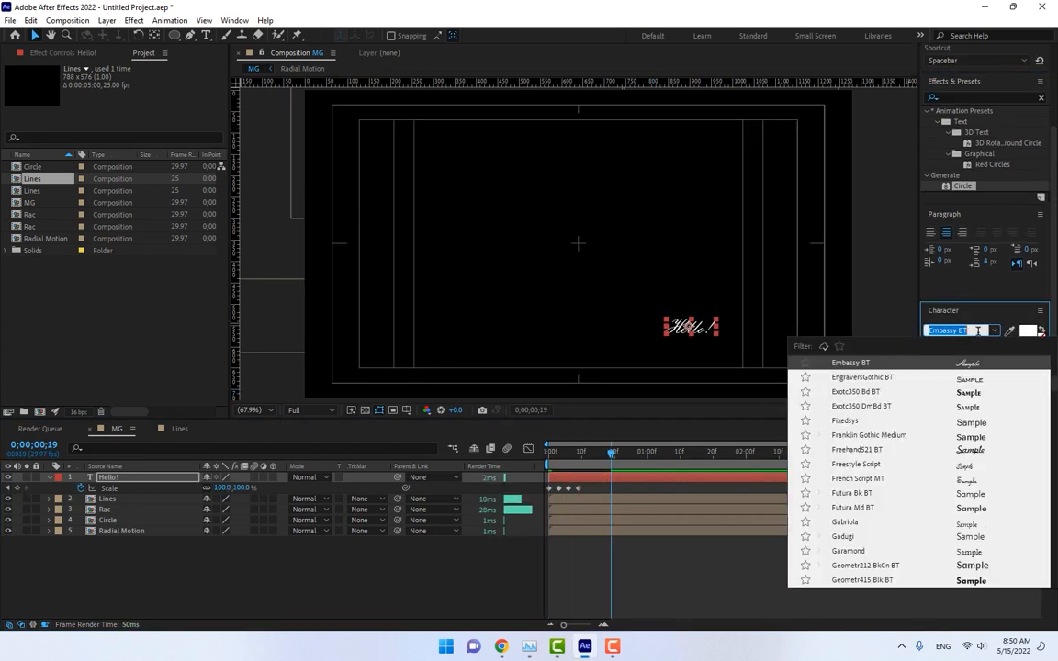
pyautogui.click(971, 379)
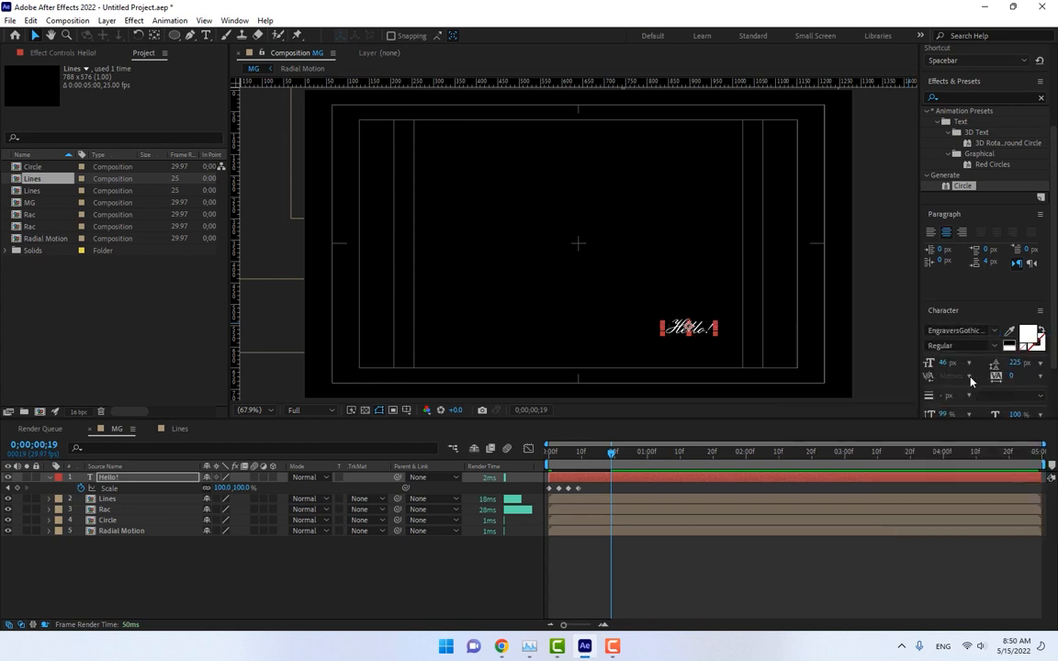
# At 0;00;00;09, move the Rac corner lines to the frame's upper right and centre the Circle rings on the Hello! text
pyautogui.click(549, 460)
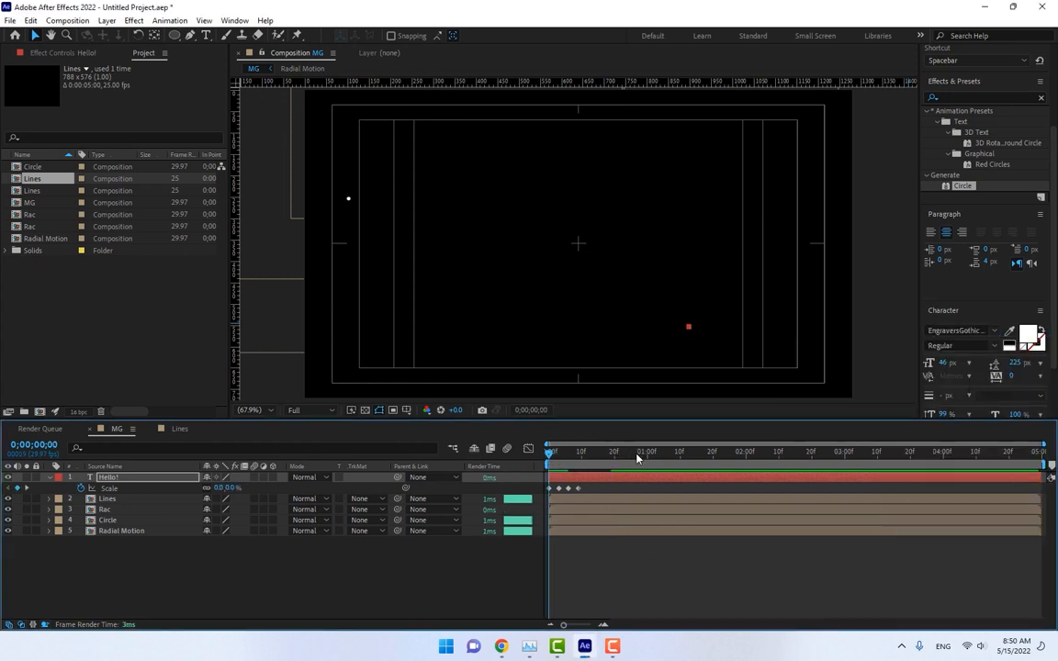
pyautogui.click(578, 452)
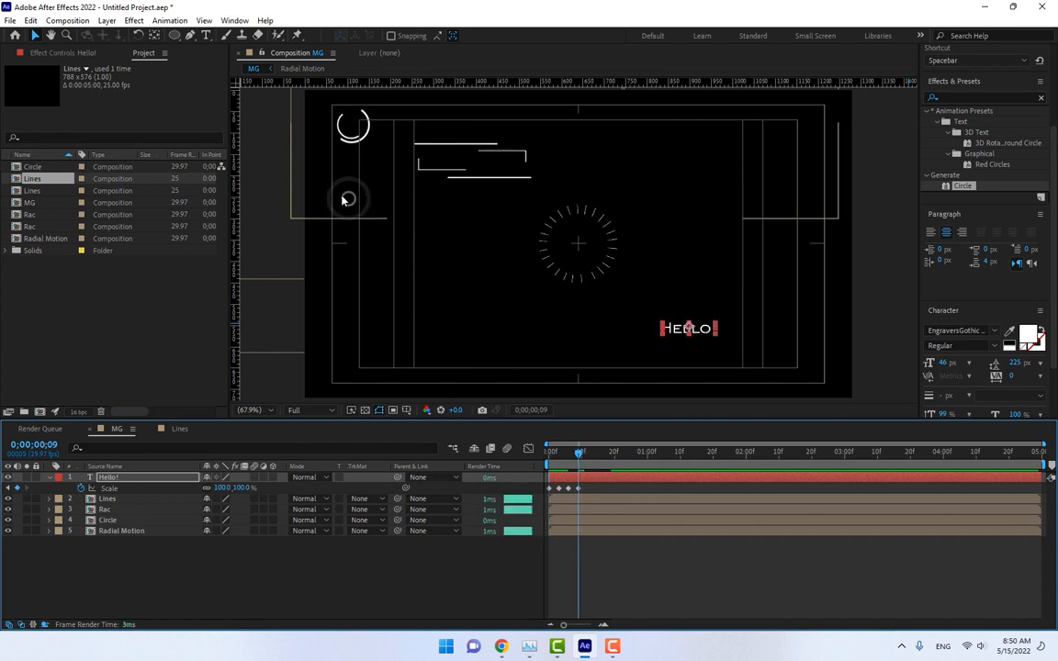
pyautogui.moveTo(345, 199); pyautogui.dragTo(519, 191)
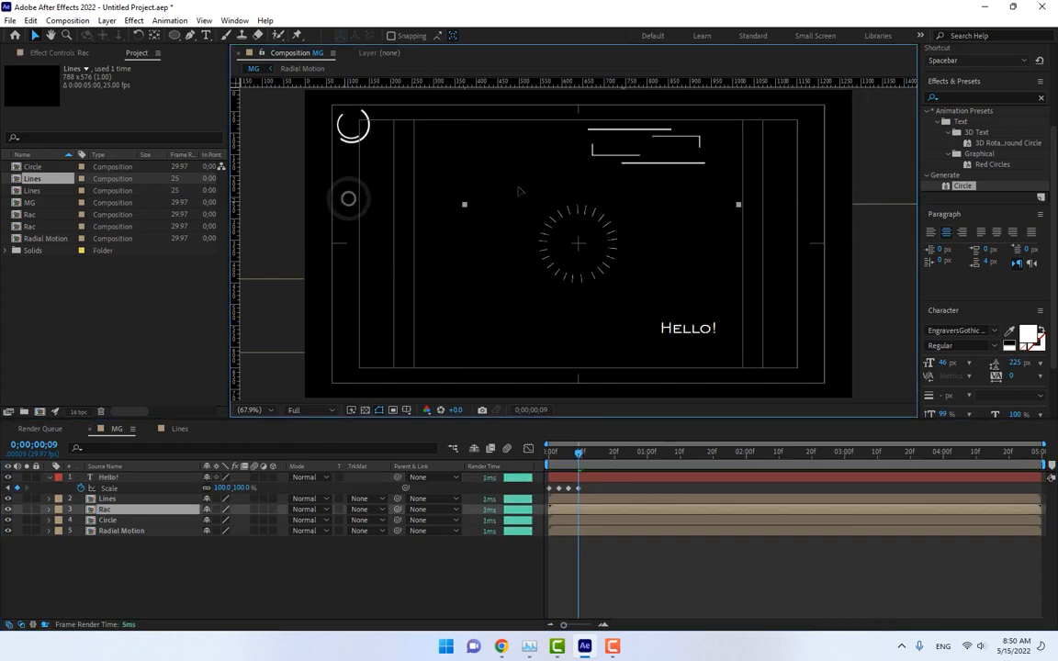
pyautogui.moveTo(348, 200); pyautogui.dragTo(685, 330)
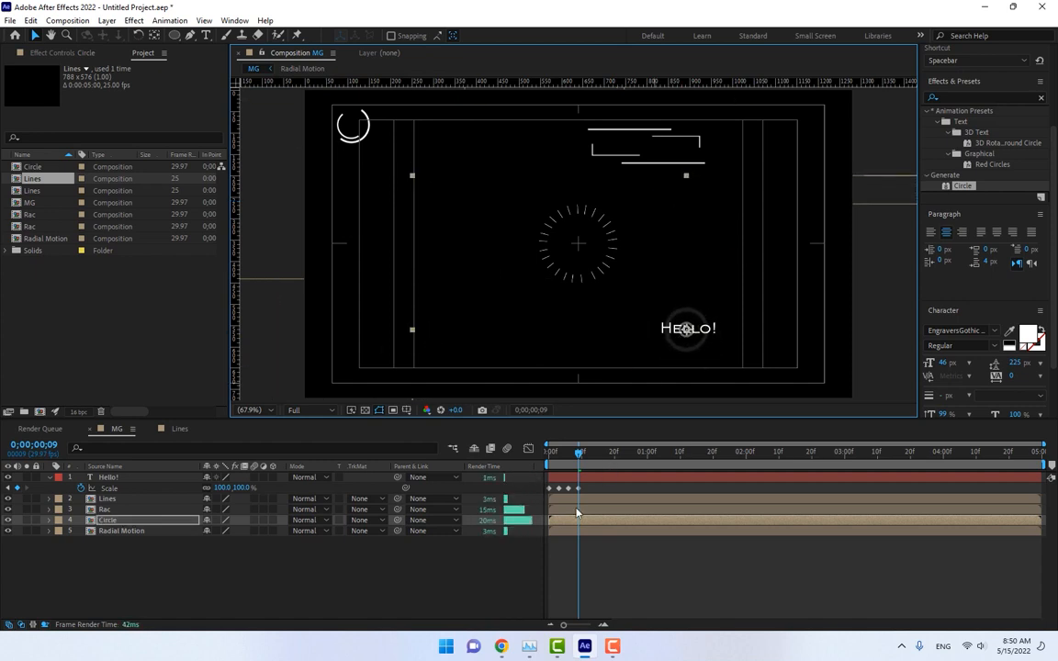
# Preview the rearranged MG composition from 0;00;00;00
pyautogui.press('Home')
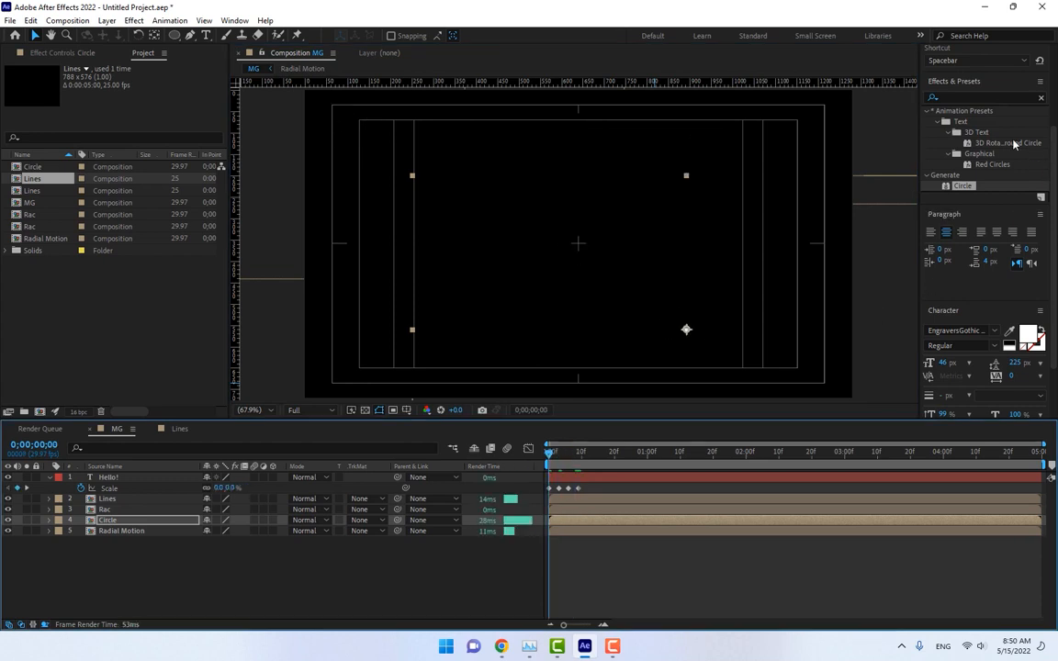
pyautogui.scroll(3, 955, 275)
pyautogui.click(983, 155)
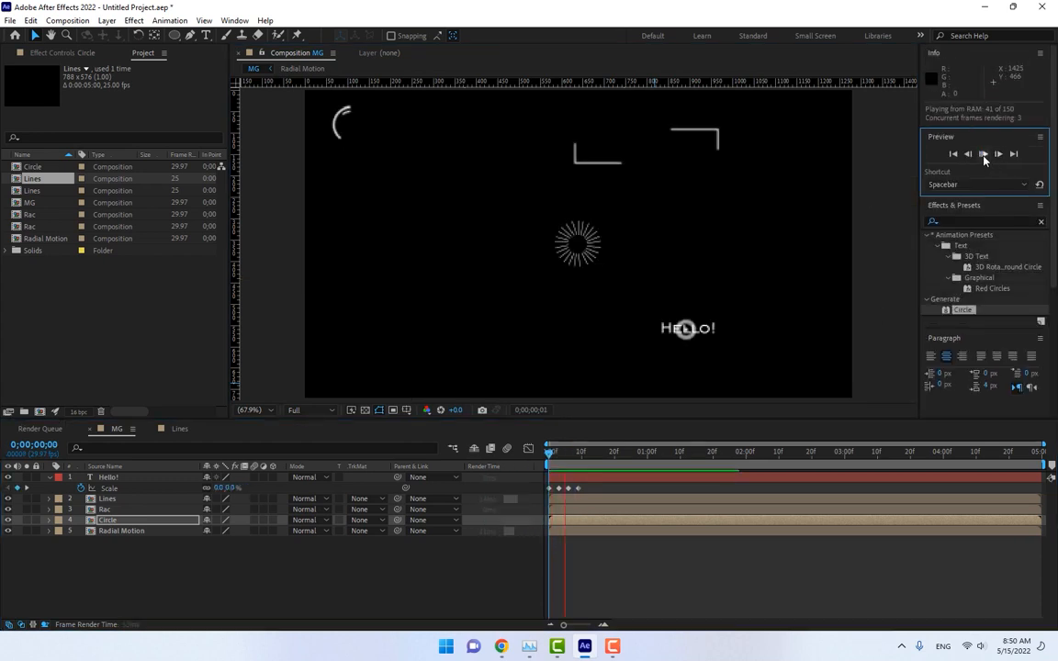
# Replay the MG animation from the start of the composition to check the Circle rings behind the Hello! text
pyautogui.click(983, 154)
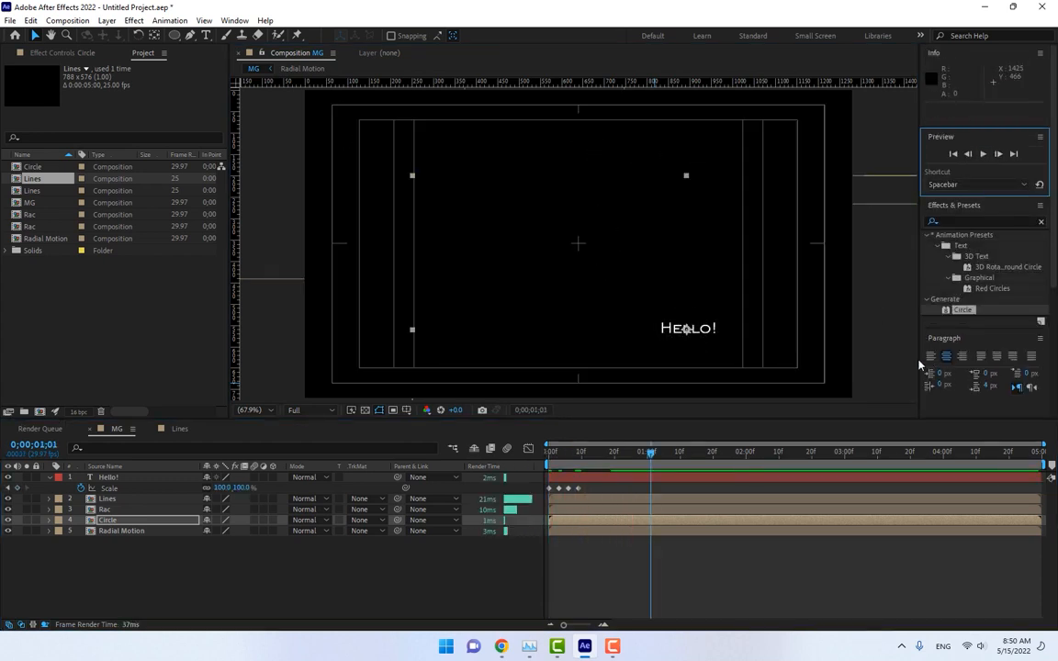
pyautogui.click(984, 154)
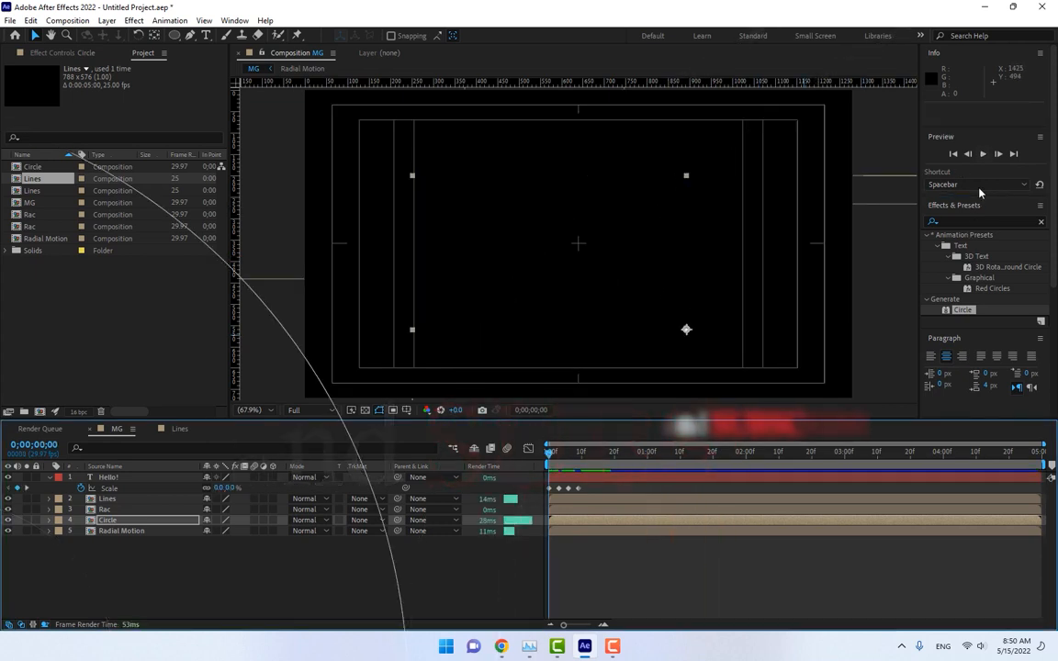
pyautogui.click(983, 154)
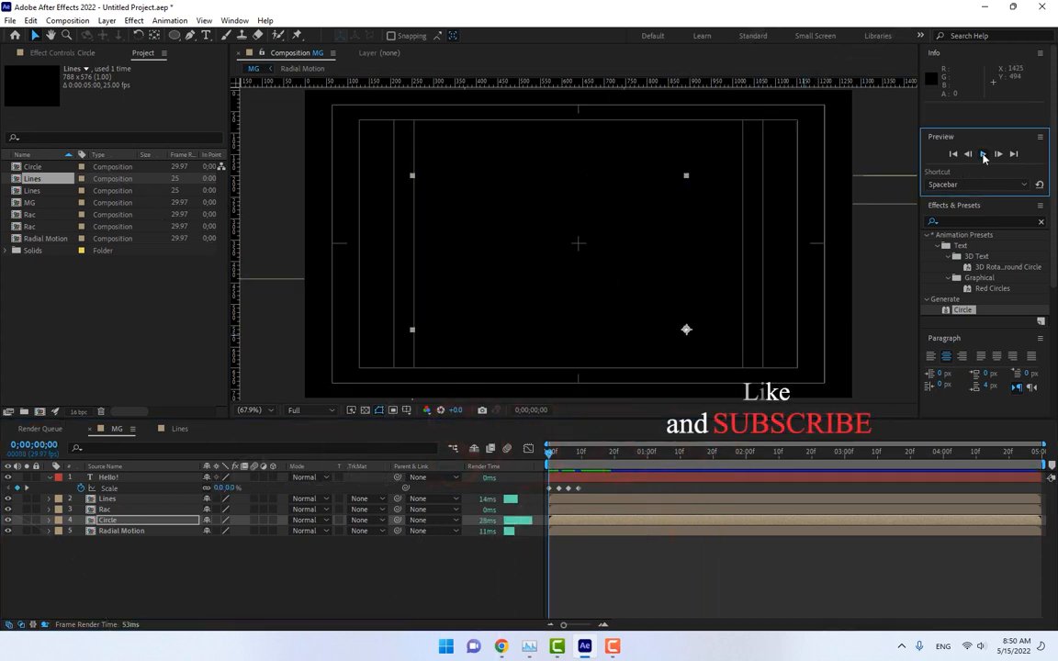
pyautogui.press('space')
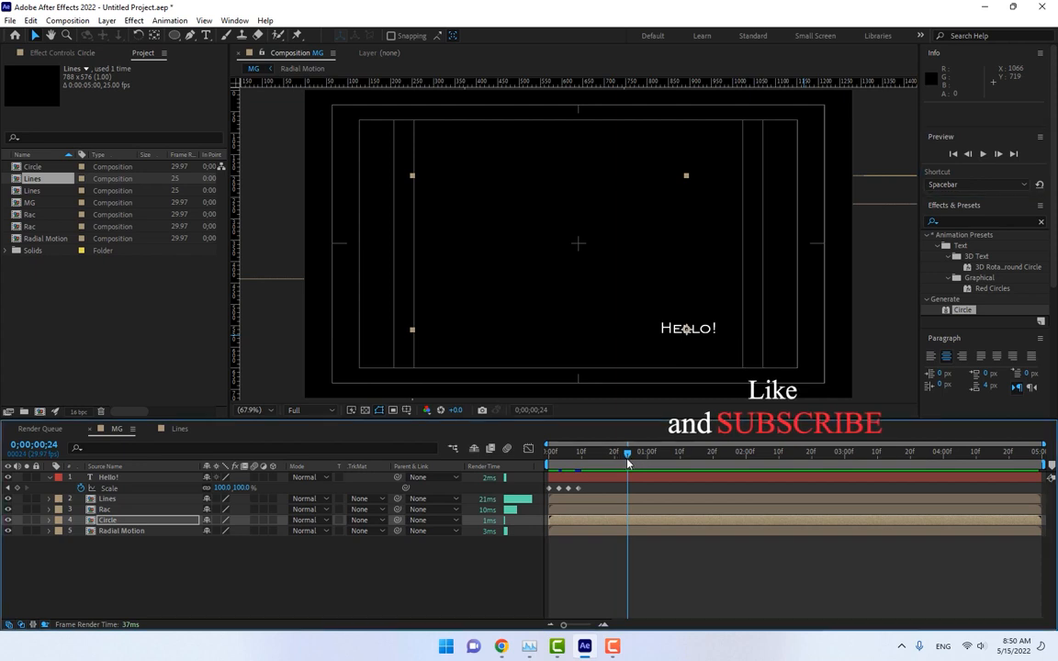
# At 0;00;00;08, move the Circle rings to the frame's lower left, the radial burst down-left of centre, and the Rac lines around the Hello! text
pyautogui.click(574, 455)
pyautogui.moveTo(574, 459); pyautogui.dragTo(577, 459)
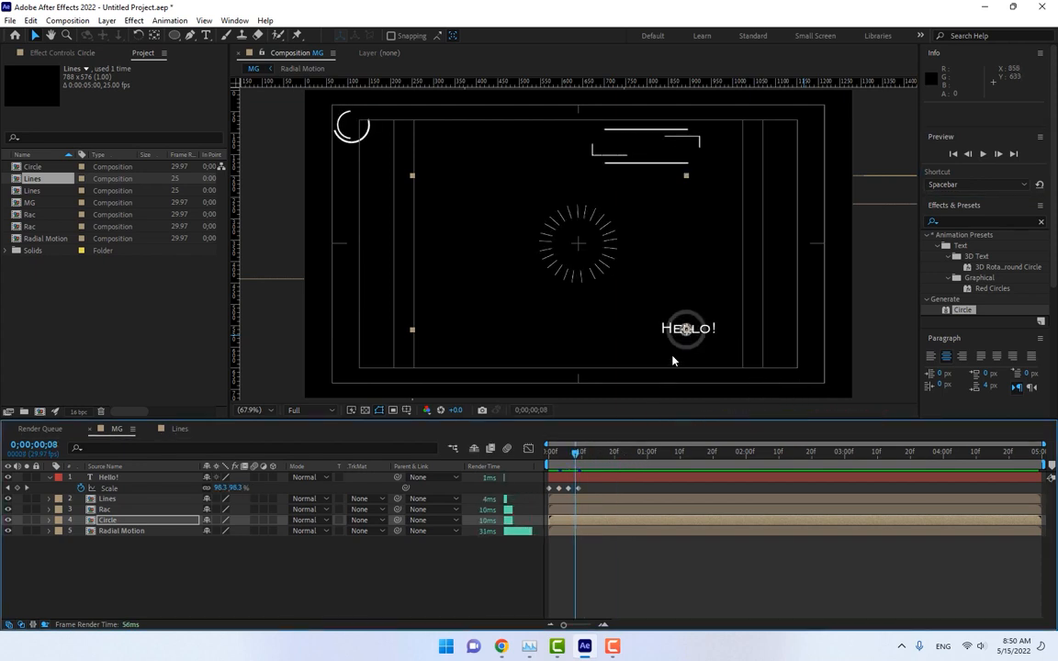
pyautogui.moveTo(680, 343); pyautogui.dragTo(437, 340)
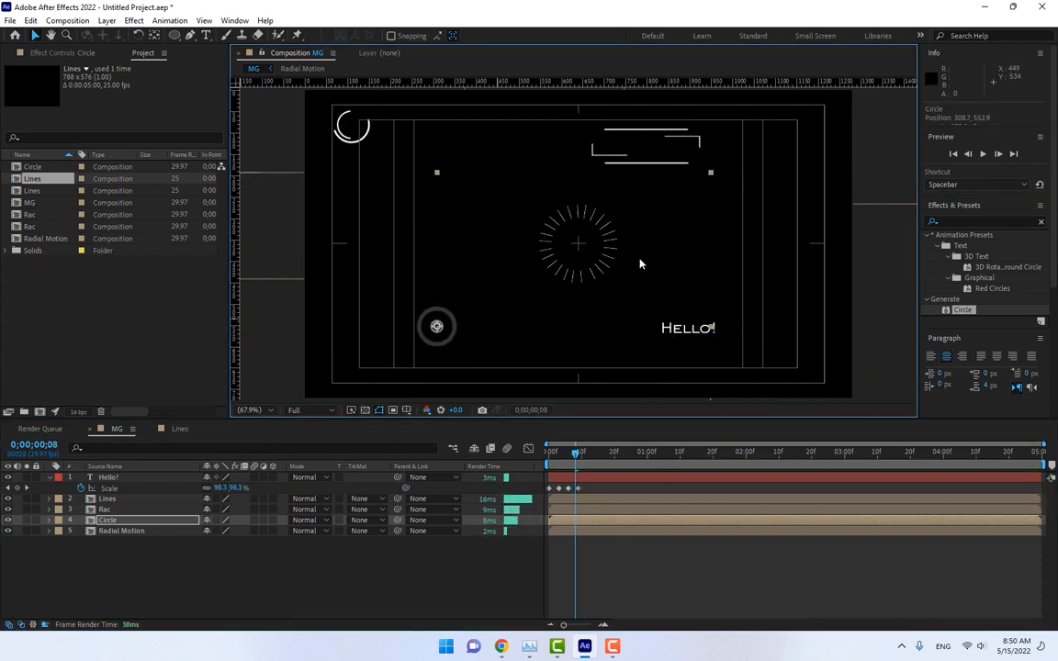
pyautogui.click(662, 136)
pyautogui.moveTo(657, 158); pyautogui.dragTo(588, 158)
pyautogui.click(869, 161)
pyautogui.moveTo(698, 142); pyautogui.dragTo(718, 321)
# Preview the new arrangement repeatedly from 0;00;00;00, with the Rac lines framing the Hello! text
pyautogui.moveTo(575, 454); pyautogui.dragTo(497, 465)
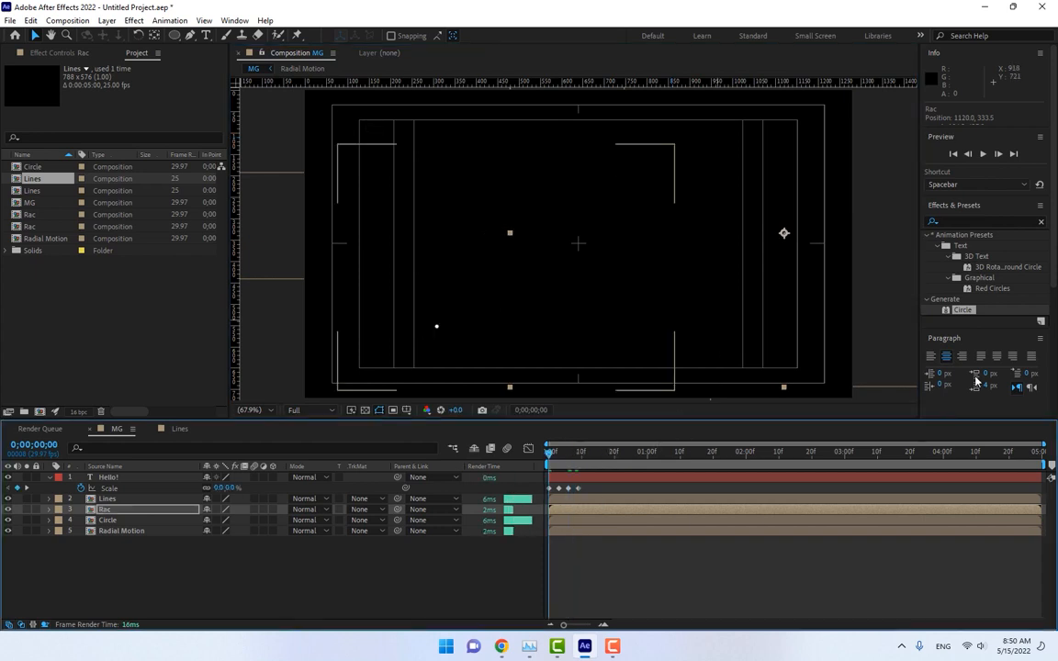
pyautogui.click(983, 154)
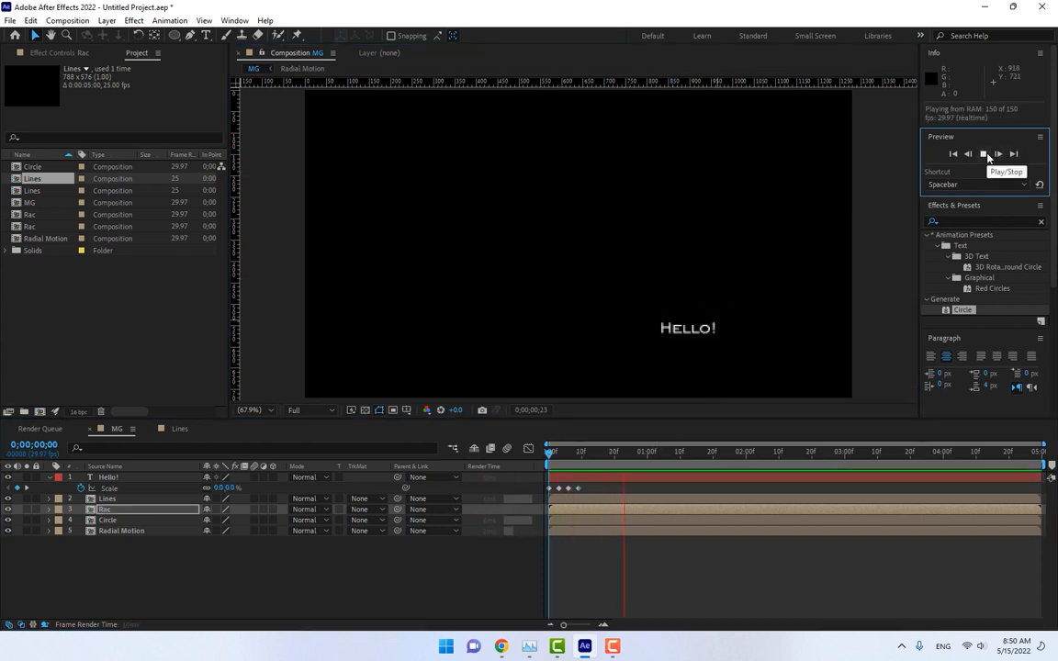
pyautogui.click(986, 155)
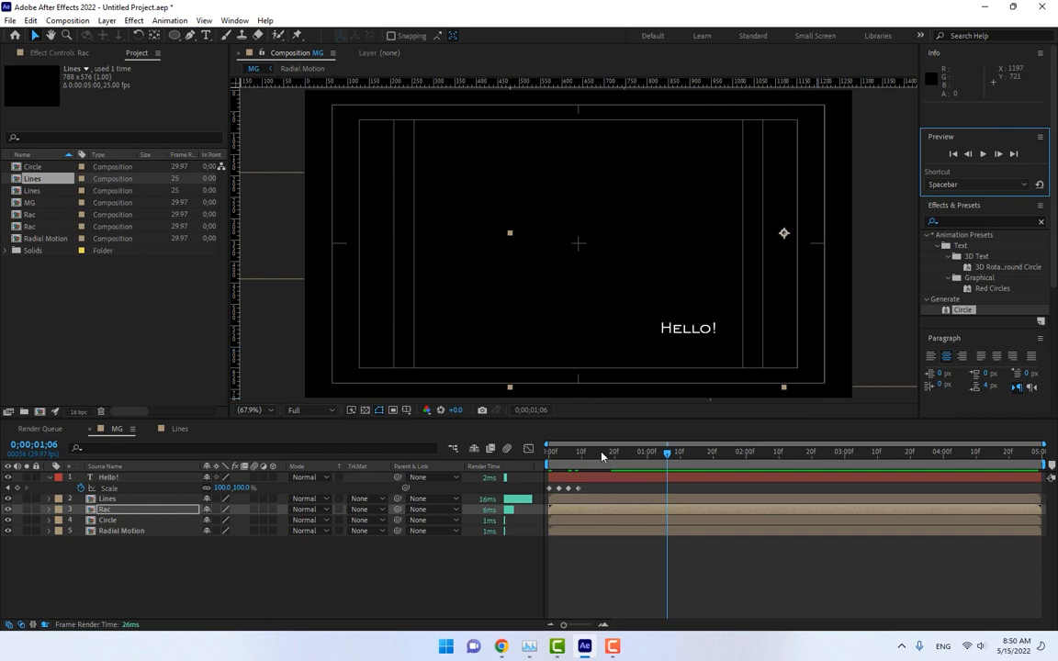
pyautogui.moveTo(602, 456); pyautogui.dragTo(549, 453)
pyautogui.click(983, 155)
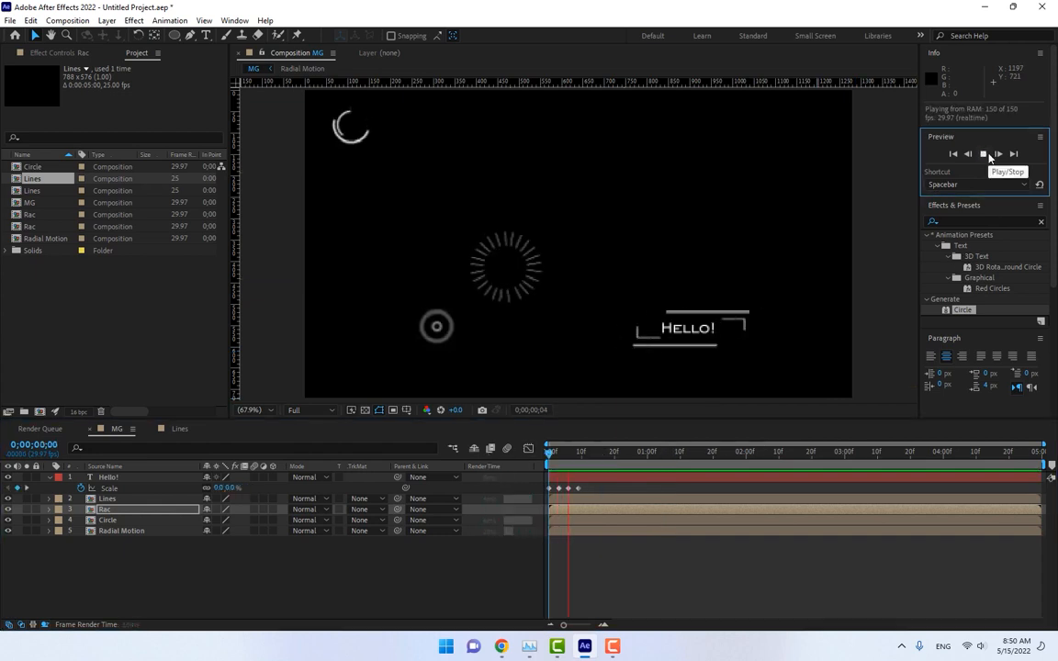
pyautogui.click(986, 156)
pyautogui.moveTo(588, 455); pyautogui.dragTo(548, 456)
pyautogui.click(983, 154)
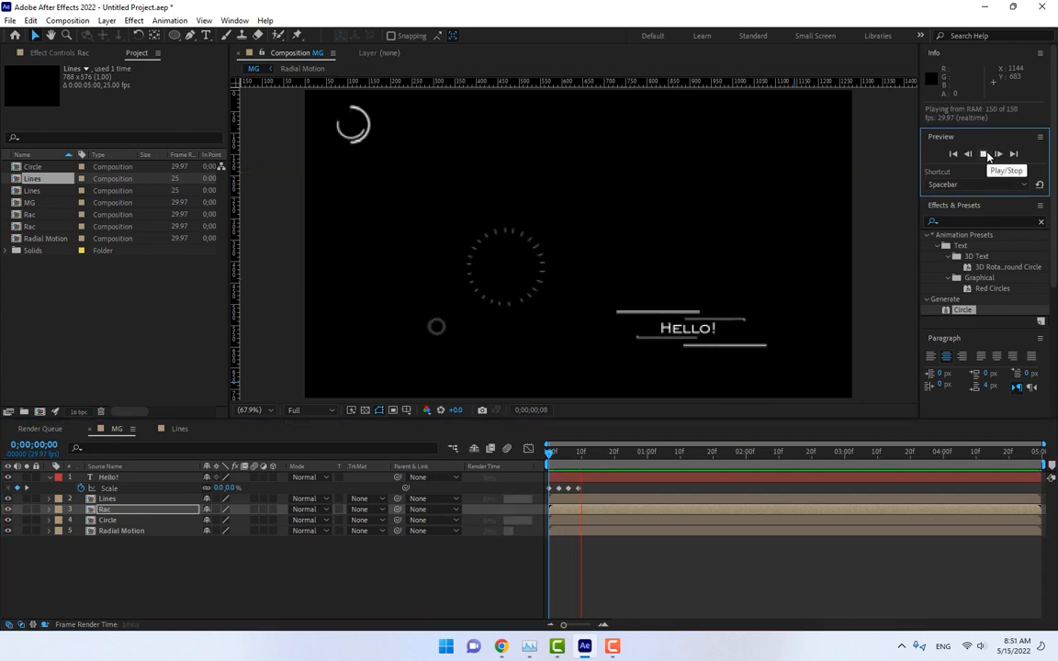
pyautogui.press('space')
# At 0;00;00;07, move the Rac lines off the Hello! text to the frame's upper right, at position about 1174.5, -114.1
pyautogui.click(477, 577)
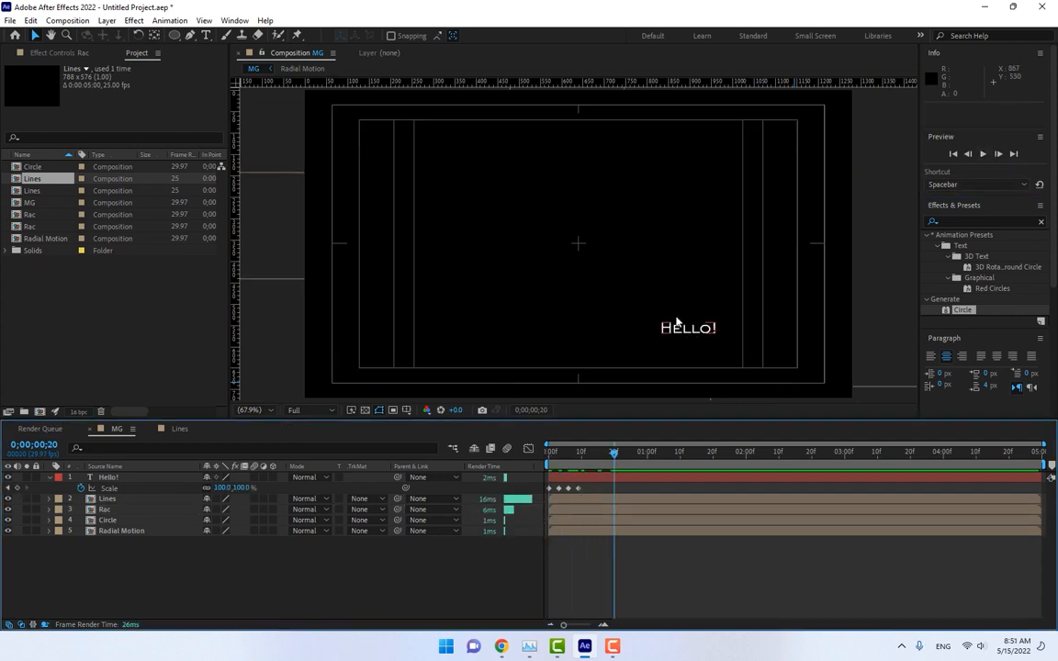
pyautogui.moveTo(616, 456); pyautogui.dragTo(572, 456)
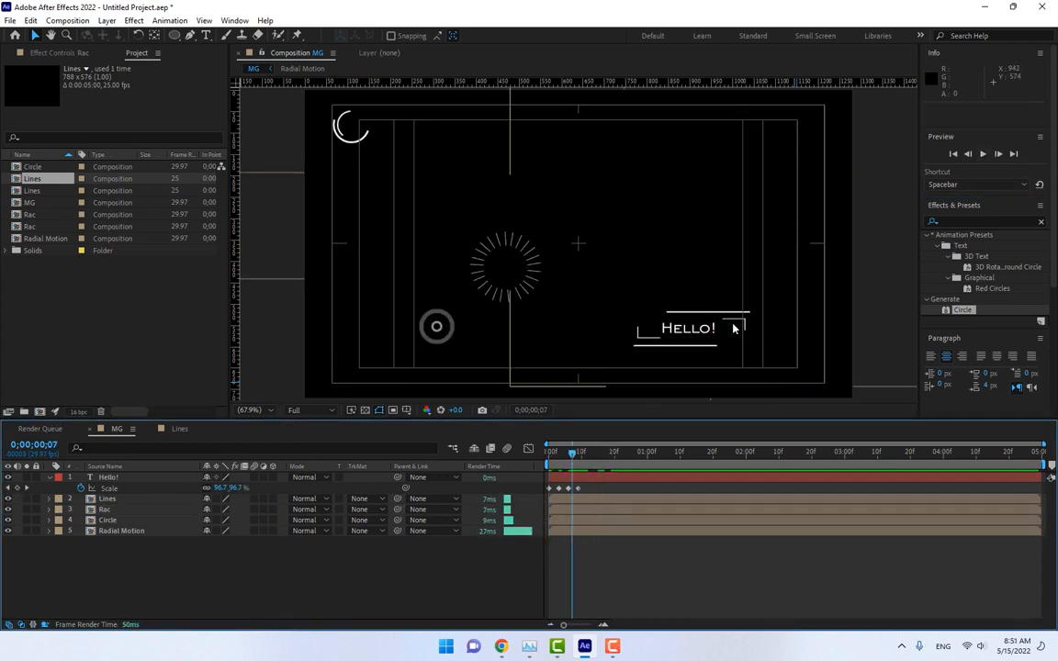
pyautogui.moveTo(796, 359); pyautogui.dragTo(812, 200)
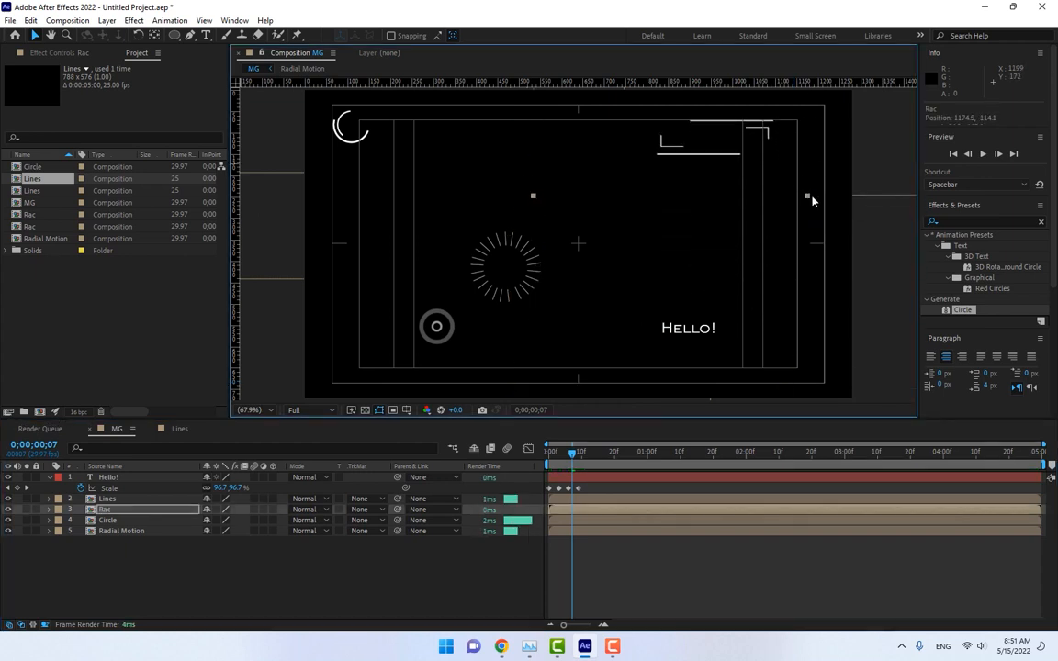
# With no layer selected, draw a wavy underline beneath the Hello! text on a new shape layer with the Pen tool
pyautogui.click(593, 478)
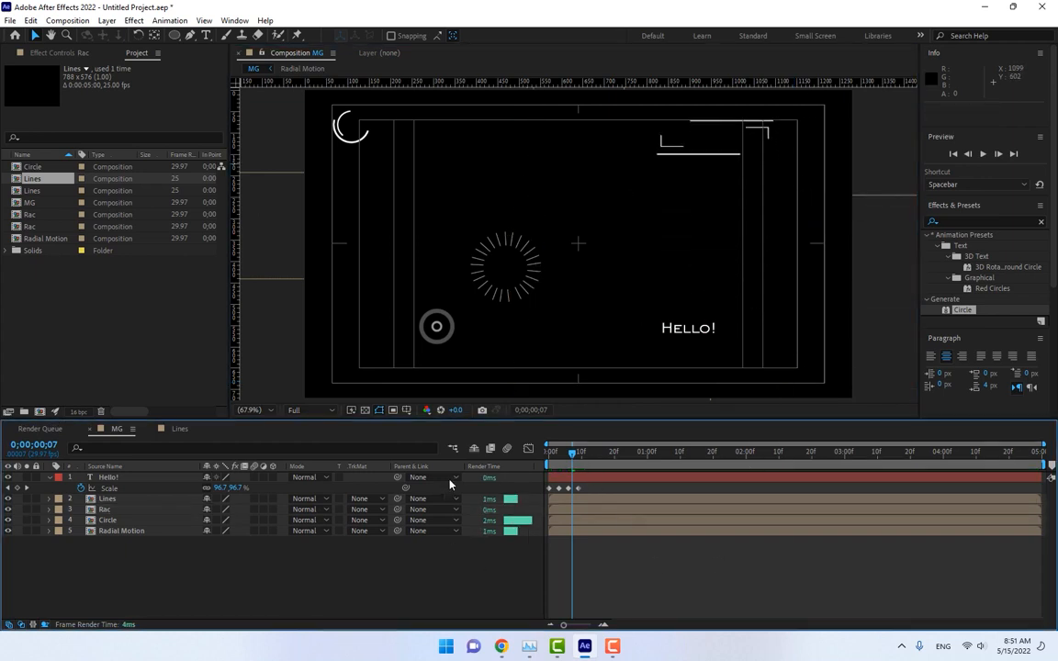
pyautogui.click(192, 40)
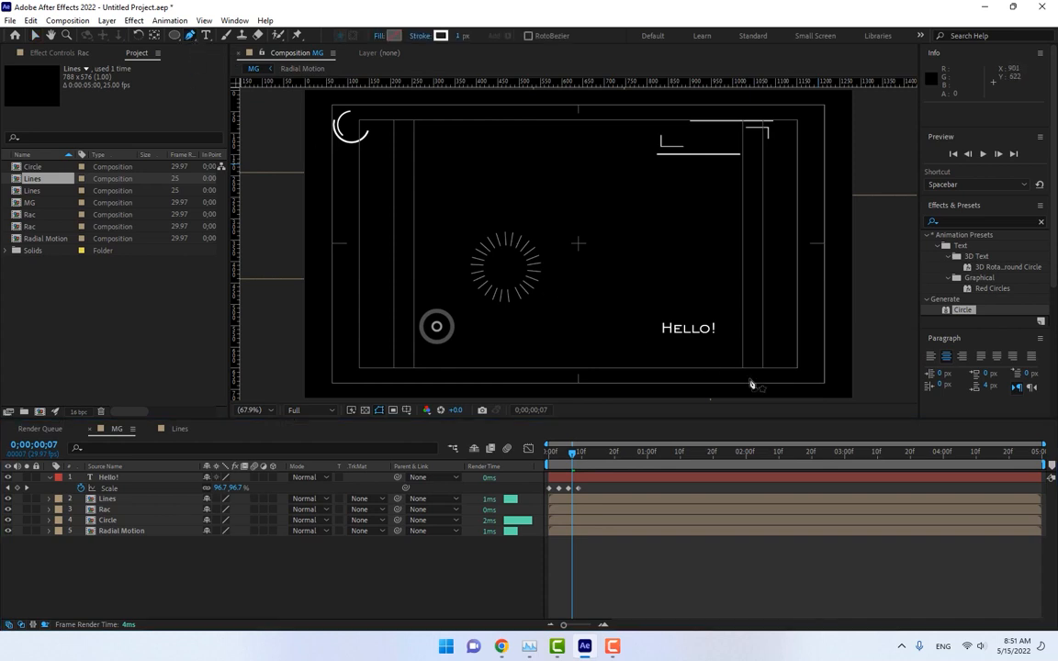
pyautogui.scroll(4, 595, 251)
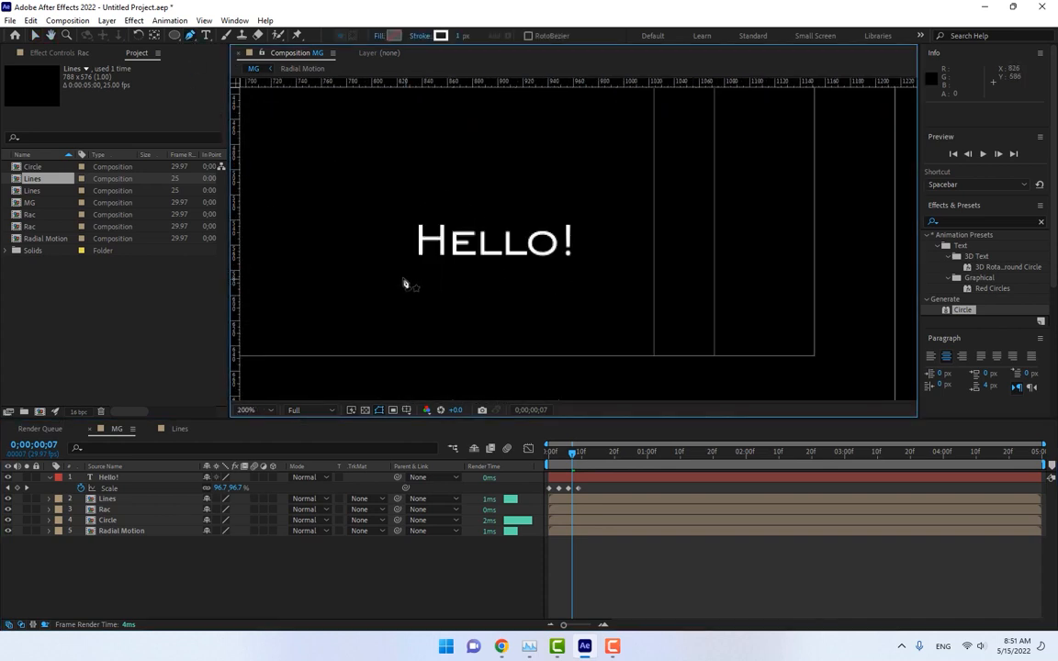
pyautogui.click(418, 275)
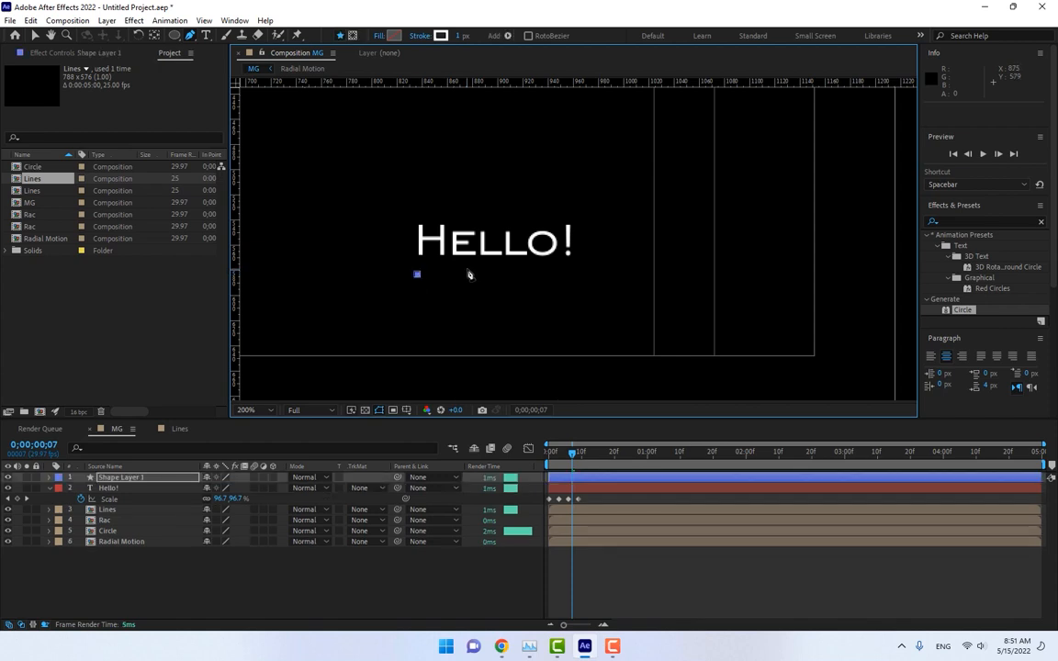
pyautogui.moveTo(473, 273); pyautogui.dragTo(491, 275)
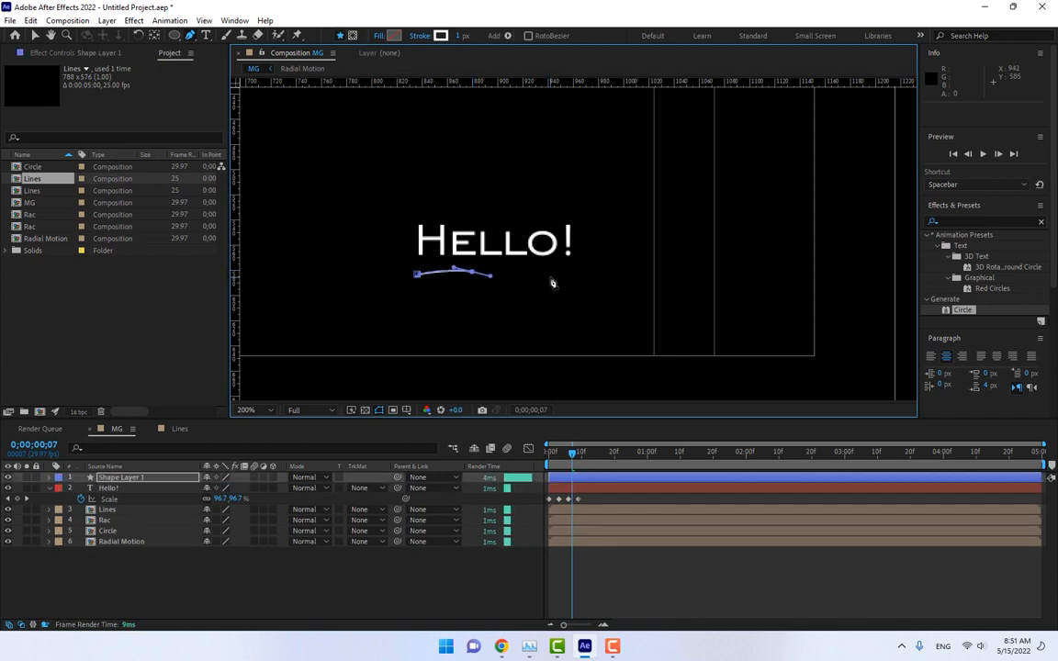
pyautogui.moveTo(550, 276); pyautogui.dragTo(566, 271)
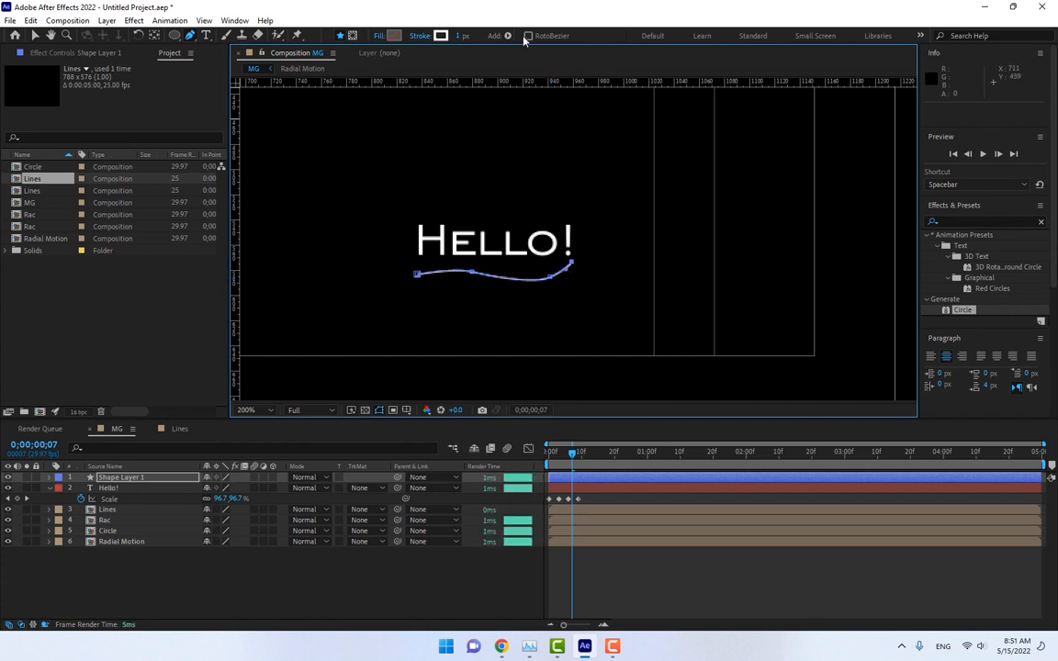
# Set the wavy underline's stroke width to 0.5 px and nudge the line slightly left beneath the Hello! text
pyautogui.click(460, 37)
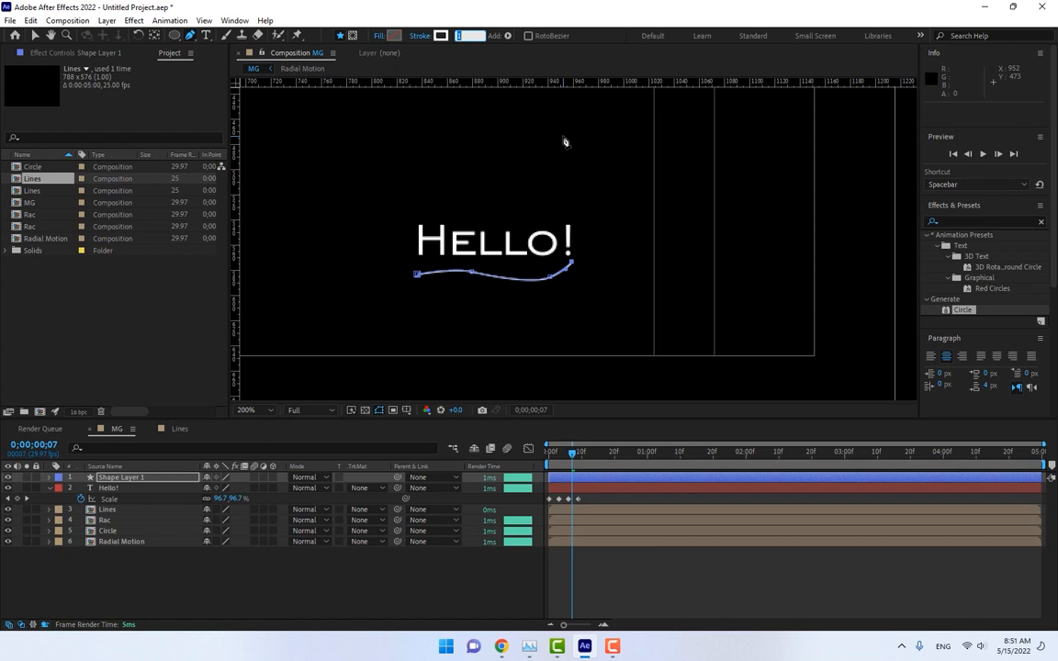
pyautogui.write('0.5')
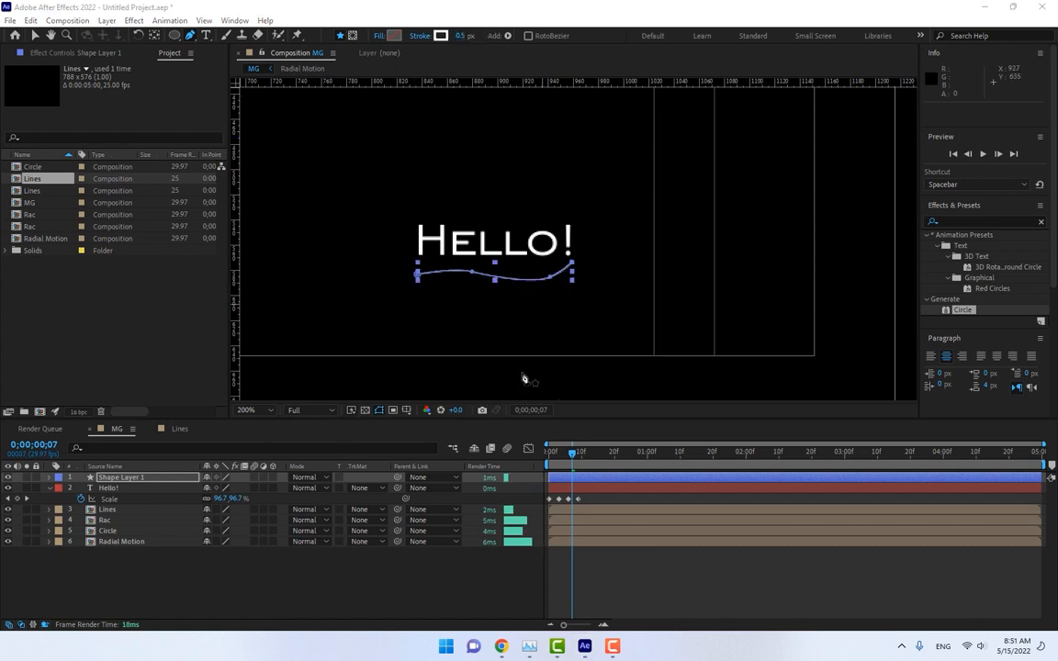
pyautogui.click(456, 590)
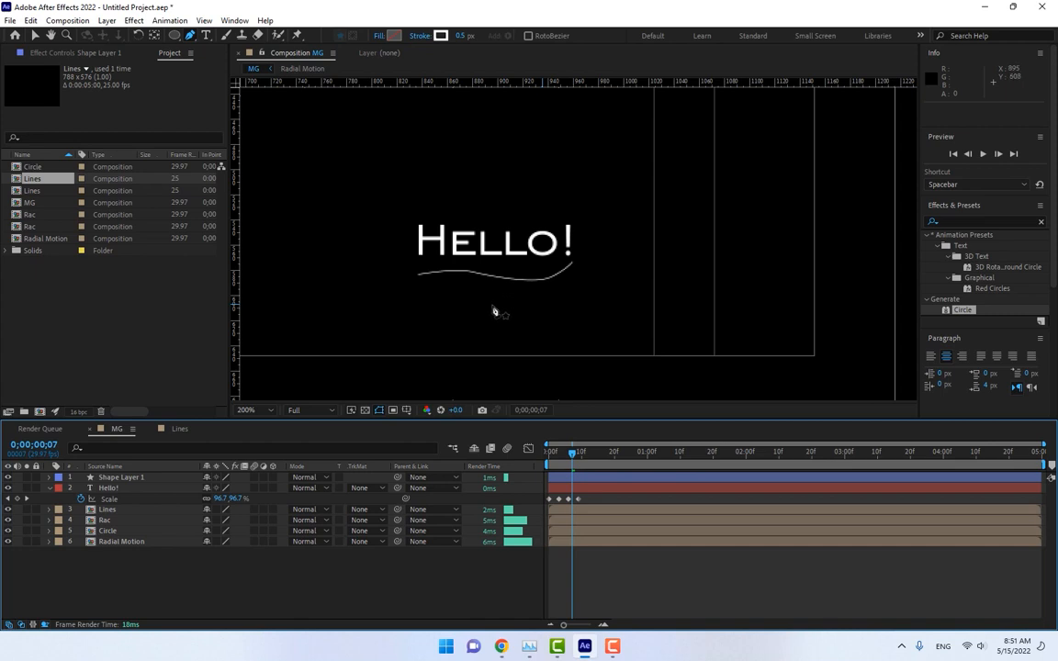
pyautogui.press('v')
pyautogui.click(465, 274)
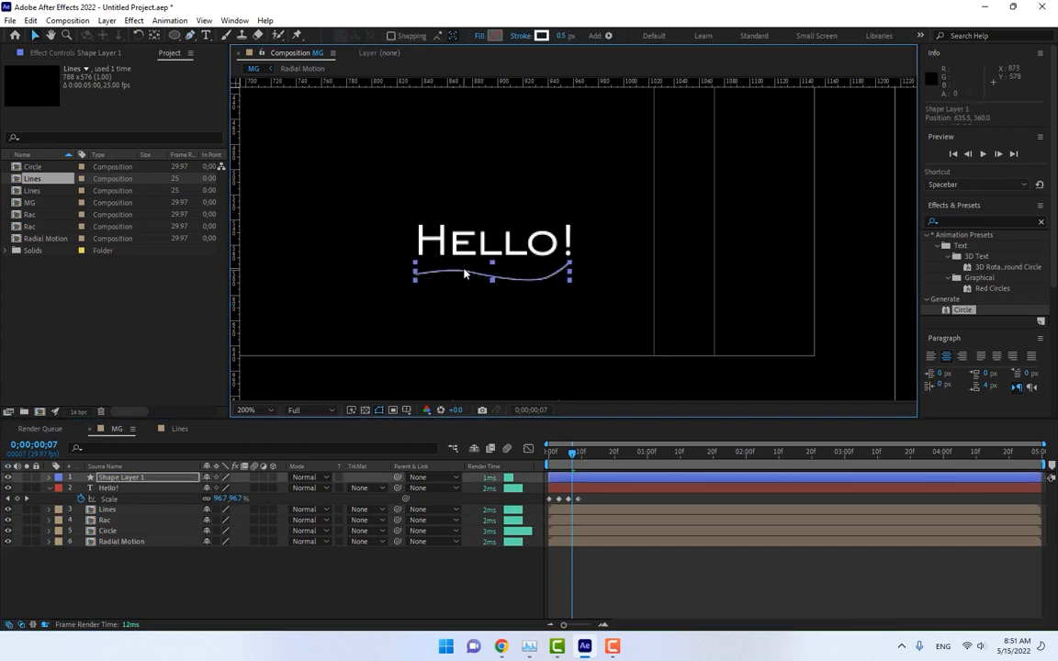
pyautogui.moveTo(464, 270); pyautogui.dragTo(461, 270)
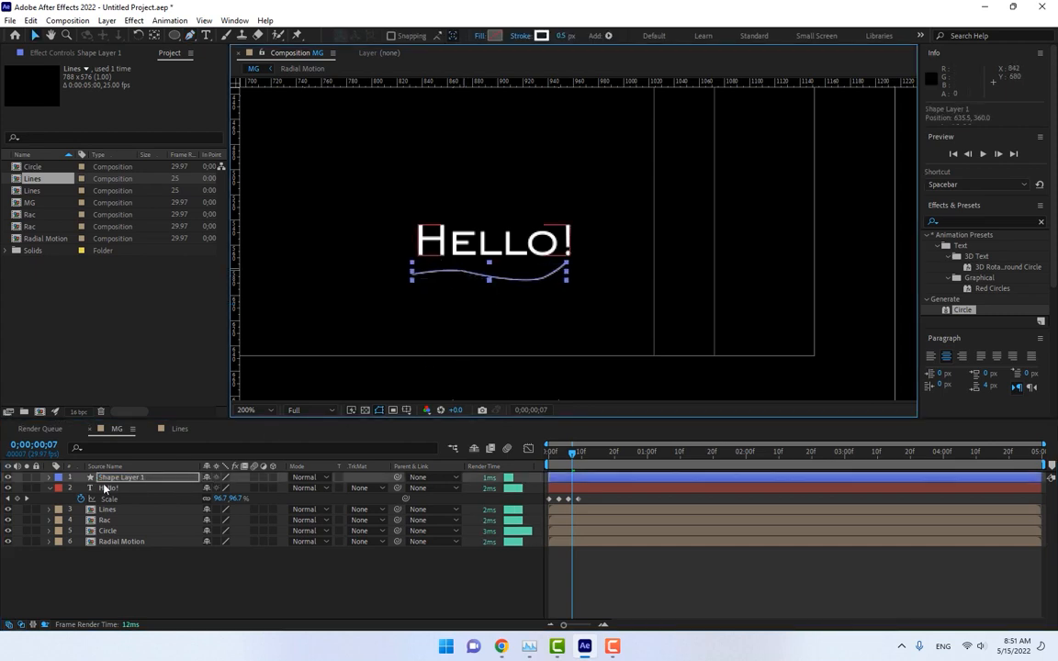
# Add Trim Paths to the underline's shape layer and show its Start, End and Offset properties
pyautogui.click(49, 478)
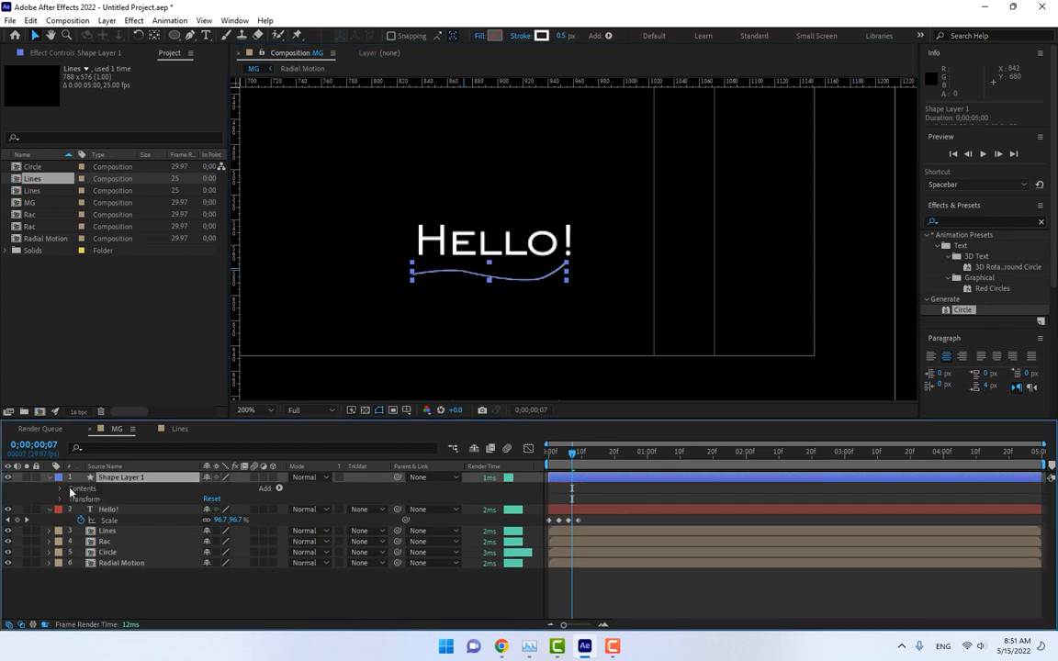
pyautogui.click(277, 489)
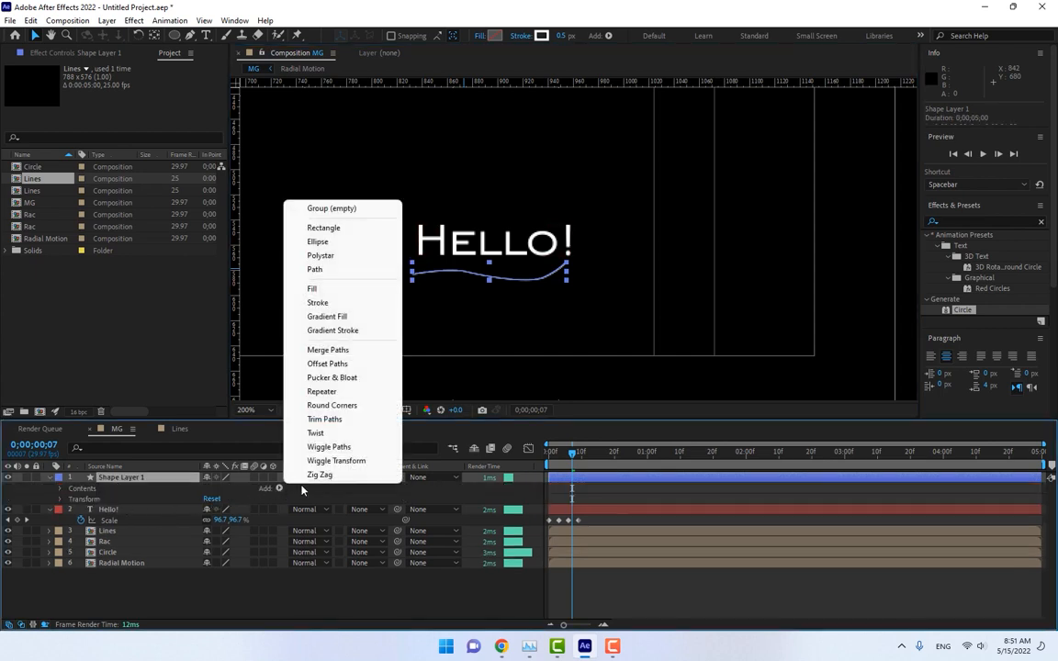
pyautogui.click(343, 415)
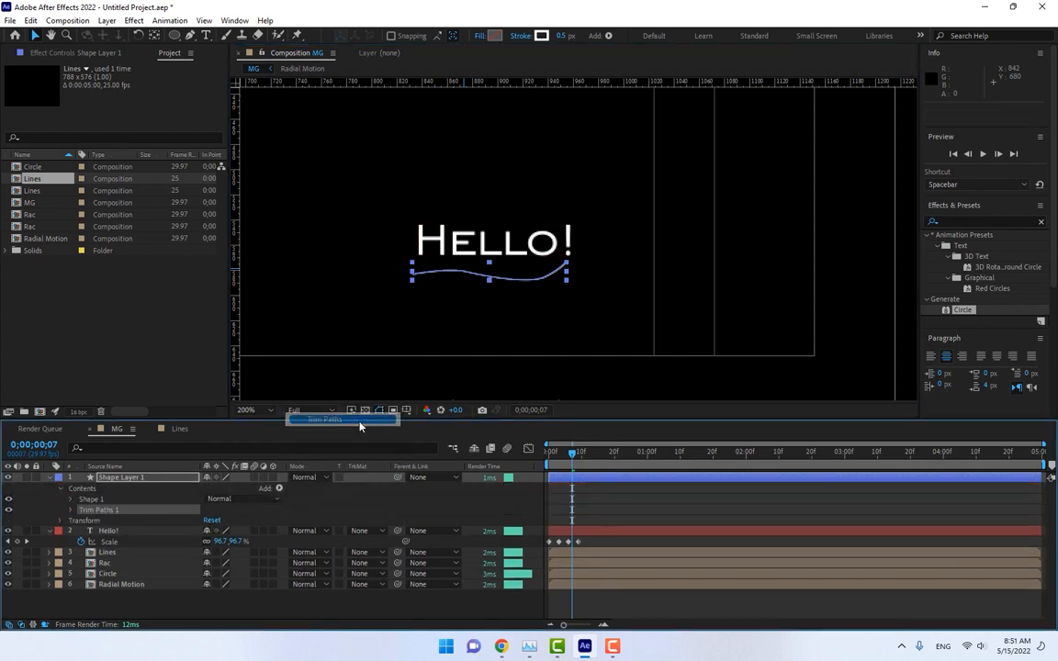
pyautogui.click(70, 510)
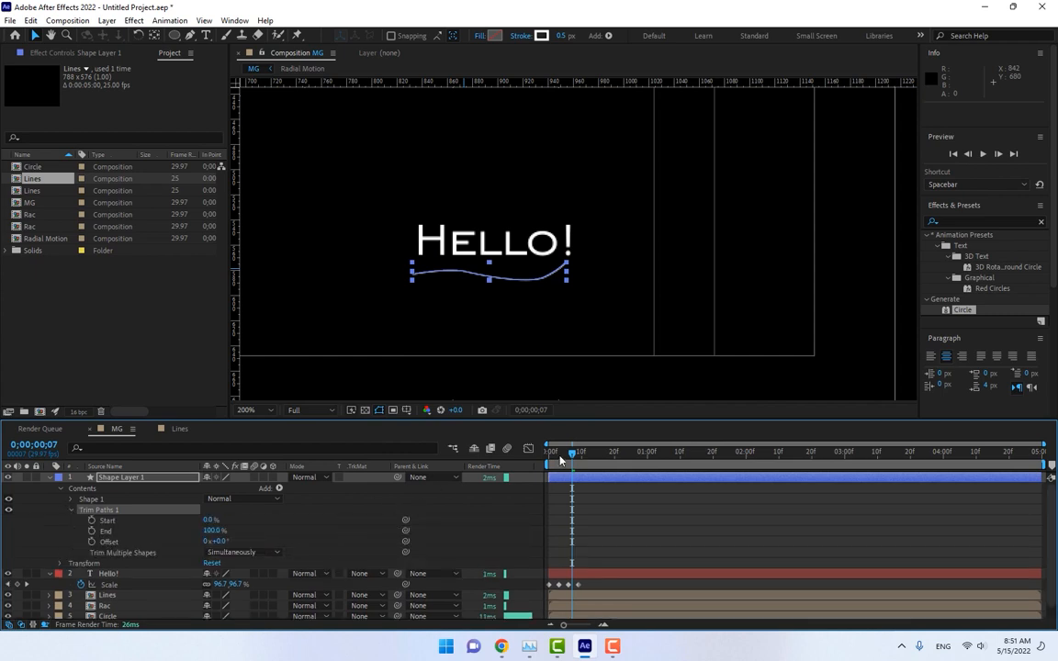
# Keyframe the underline's Trim Paths End from 0% at 0;00;00;00 to 100% at 0;00;00;05
pyautogui.moveTo(210, 522); pyautogui.dragTo(138, 534)
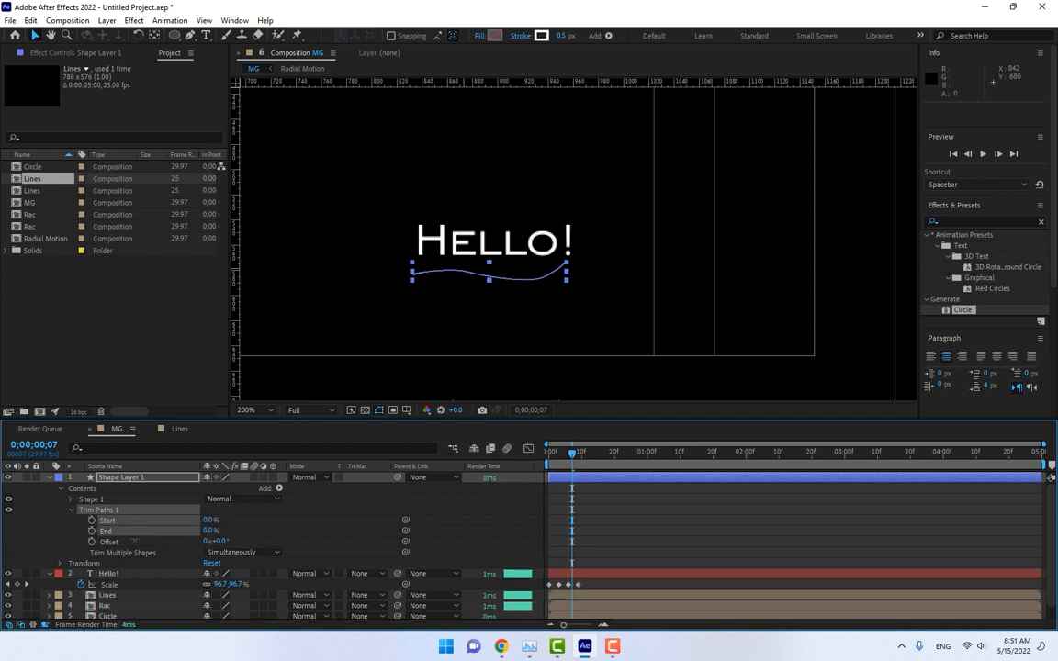
pyautogui.click(552, 457)
pyautogui.moveTo(552, 460)
pyautogui.mouseDown()
pyautogui.moveTo(541, 461)
pyautogui.moveTo(568, 460)
pyautogui.moveTo(560, 459)
pyautogui.mouseUp()
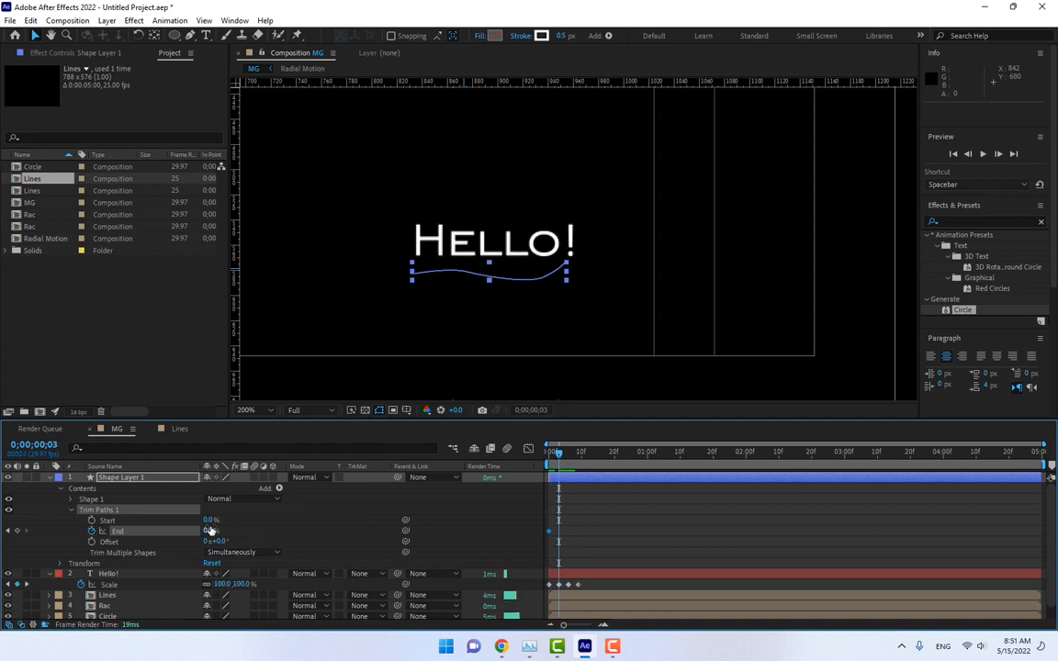
pyautogui.moveTo(234, 530); pyautogui.dragTo(281, 528)
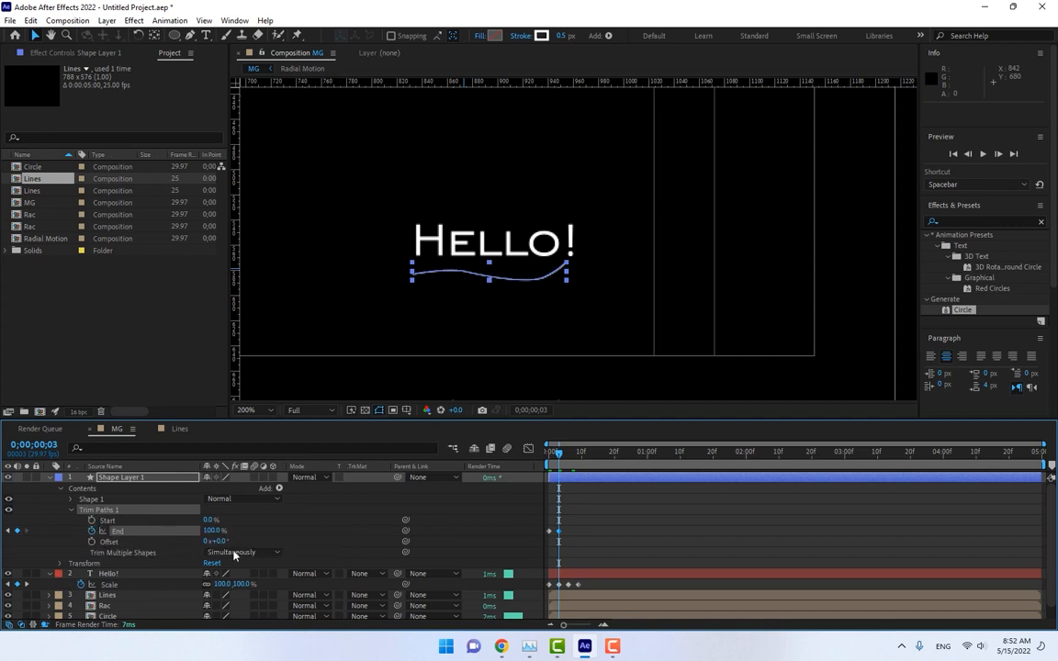
pyautogui.moveTo(560, 532); pyautogui.dragTo(564, 532)
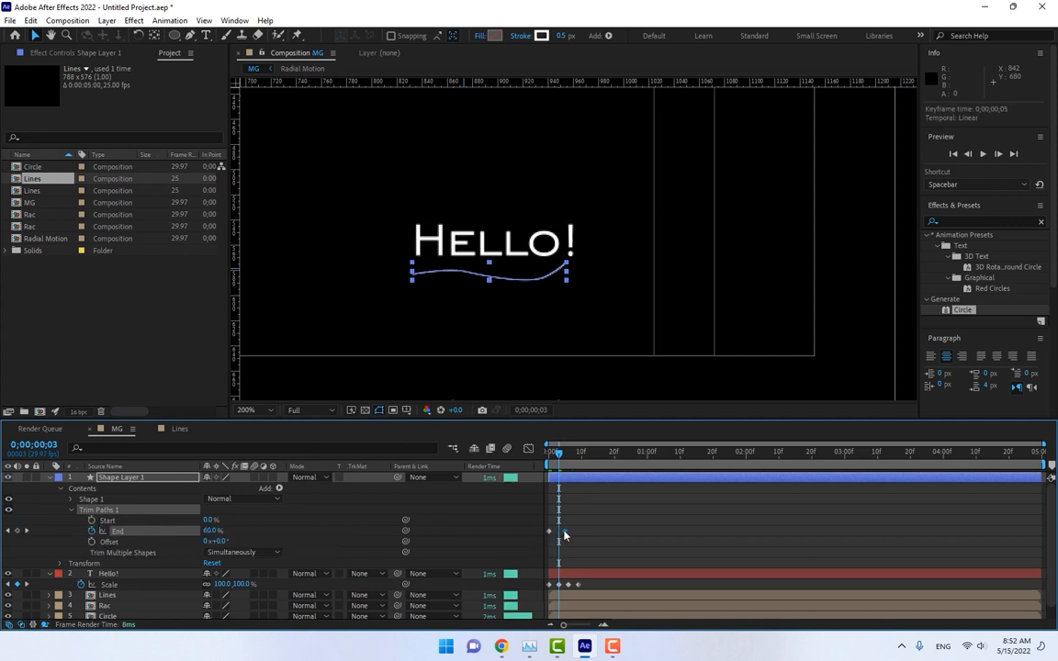
# Keyframe the underline's Trim Paths Start from 0% at 0;00;00;03 to 100% at 0;00;00;09, and preview the animation from the start
pyautogui.click(92, 521)
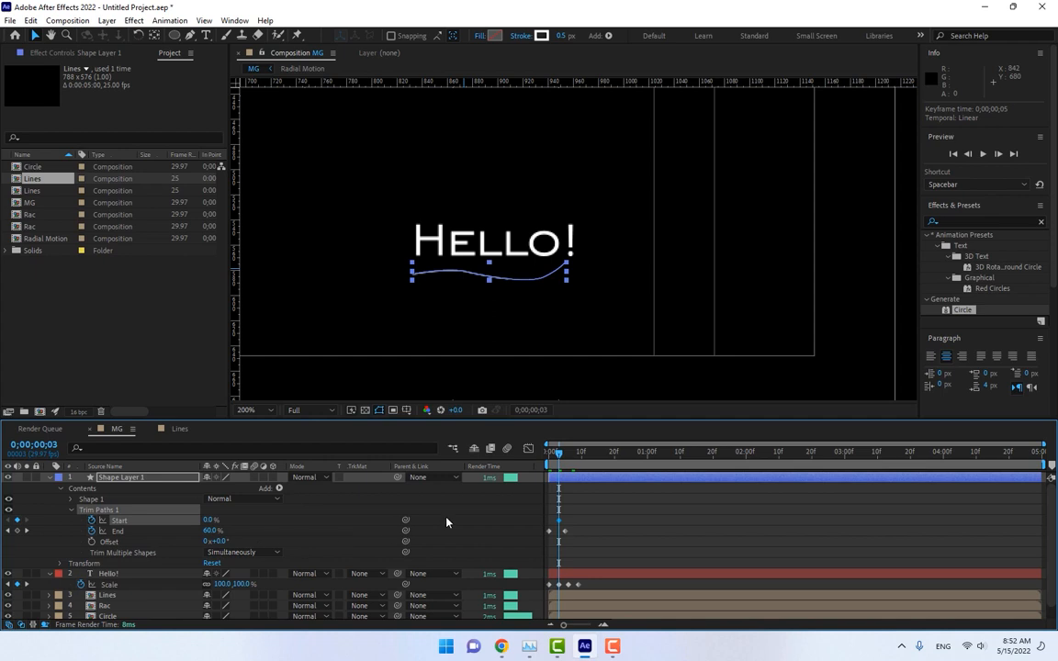
pyautogui.click(578, 459)
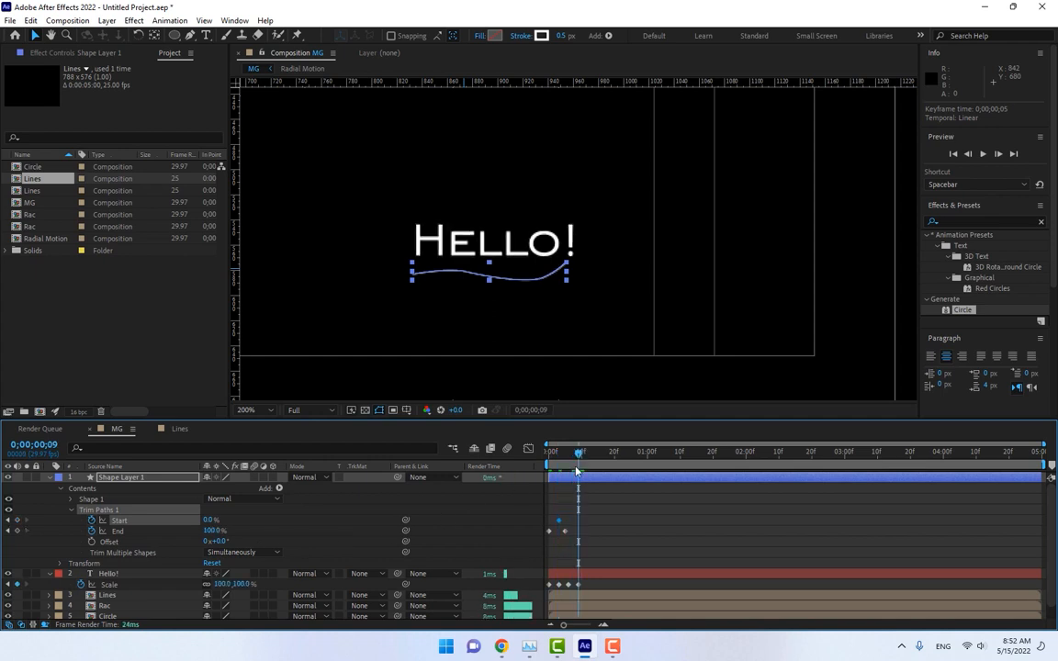
pyautogui.moveTo(209, 522); pyautogui.dragTo(303, 516)
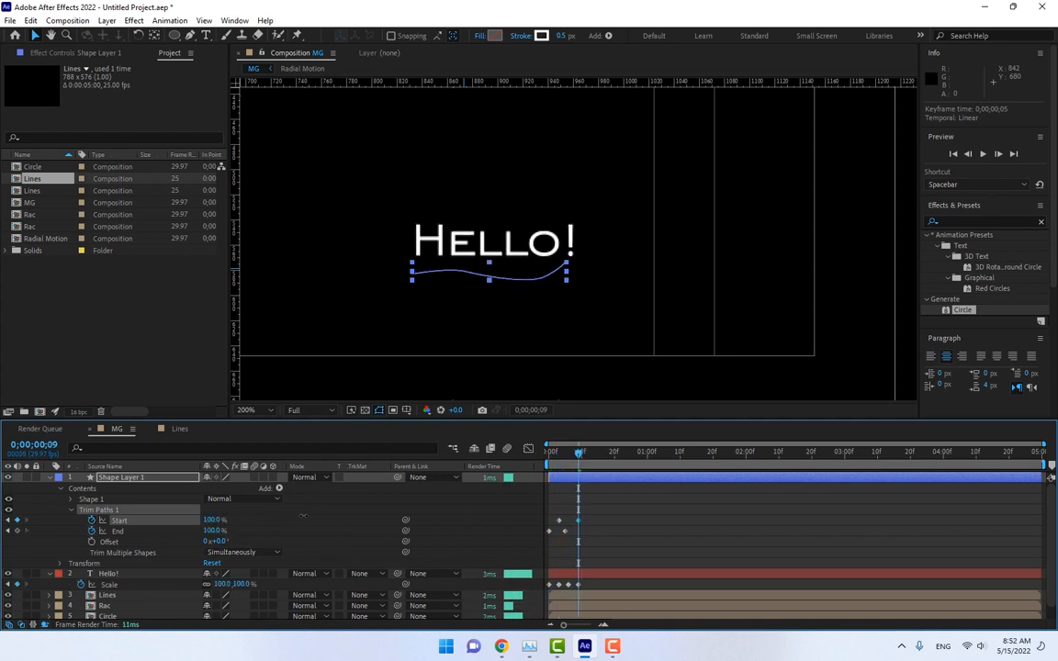
pyautogui.click(439, 524)
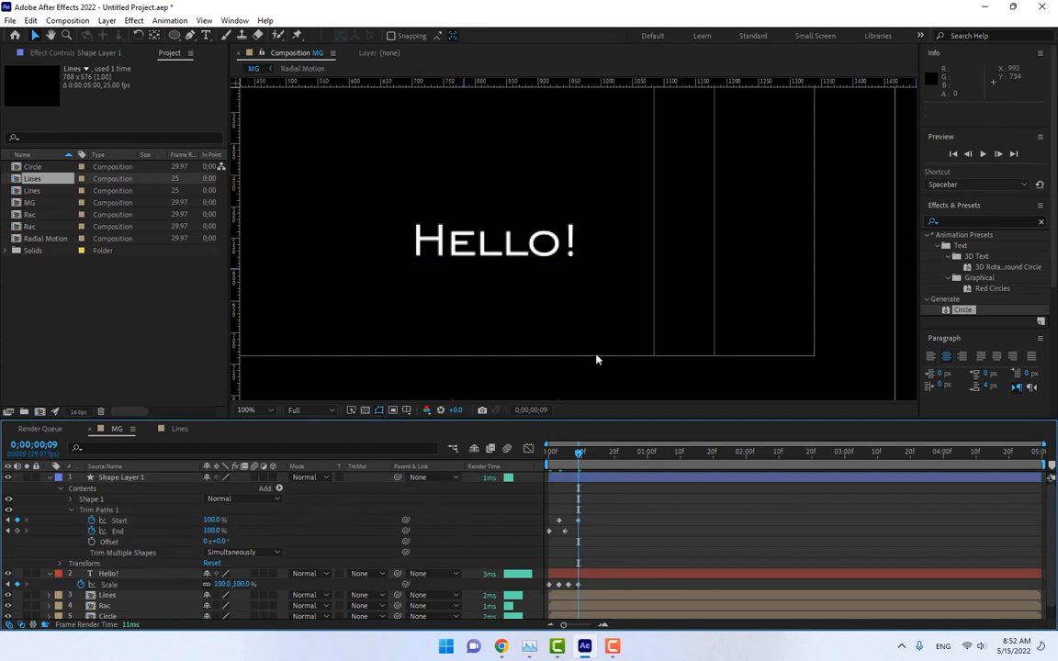
pyautogui.scroll(-2, 595, 359)
pyautogui.press('Home')
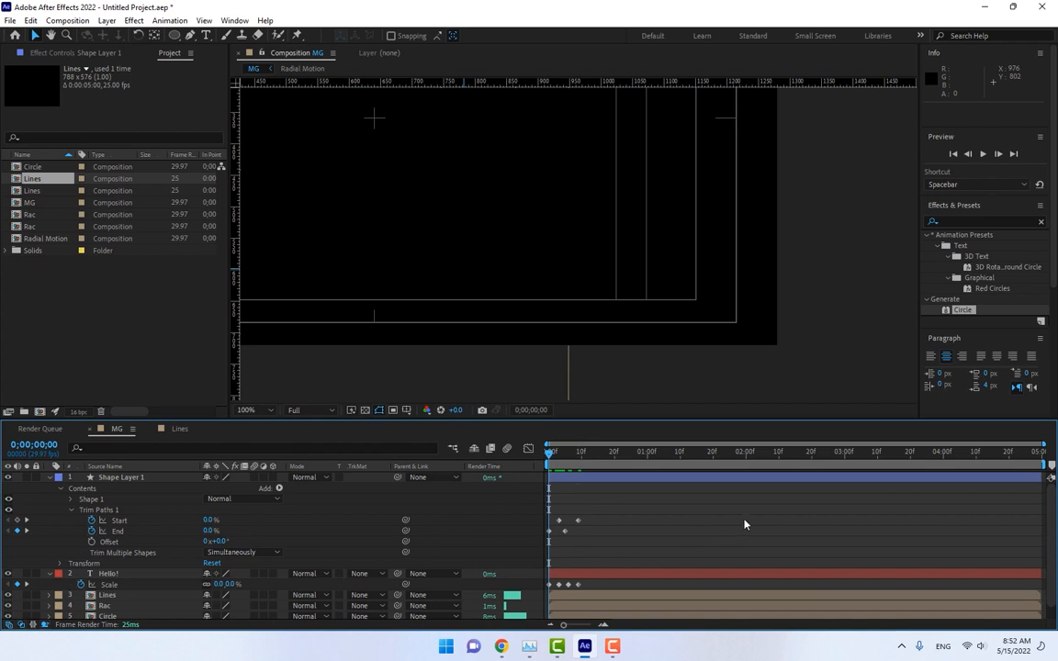
pyautogui.press('space')
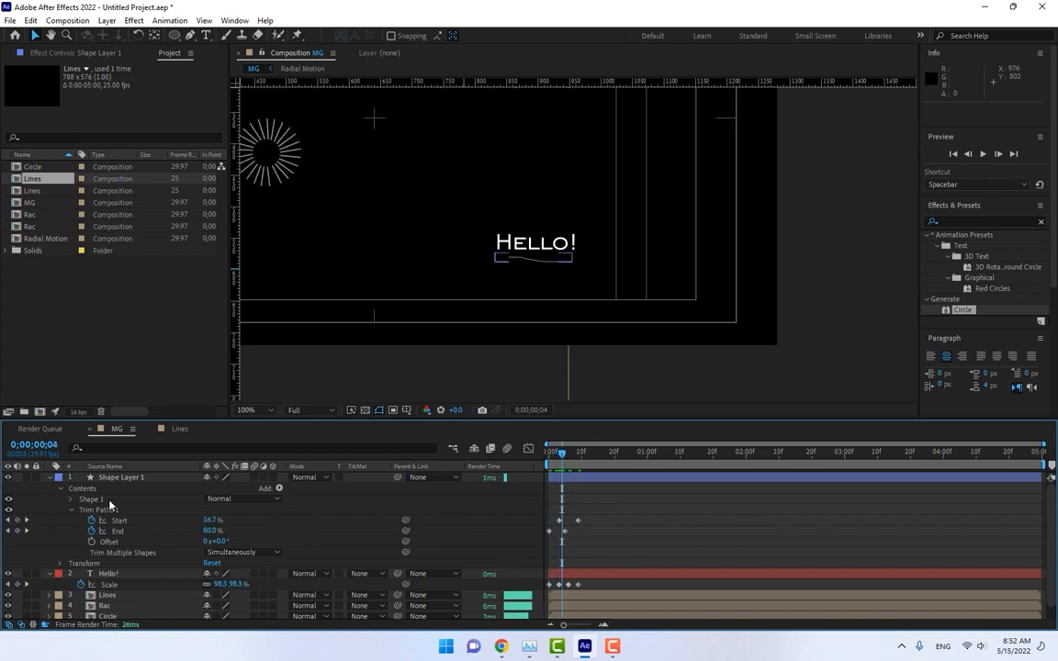
# Duplicate the underline's shape layer and scale the copy to 51%
pyautogui.click(118, 478)
pyautogui.hotkey('ctrl', 'd')
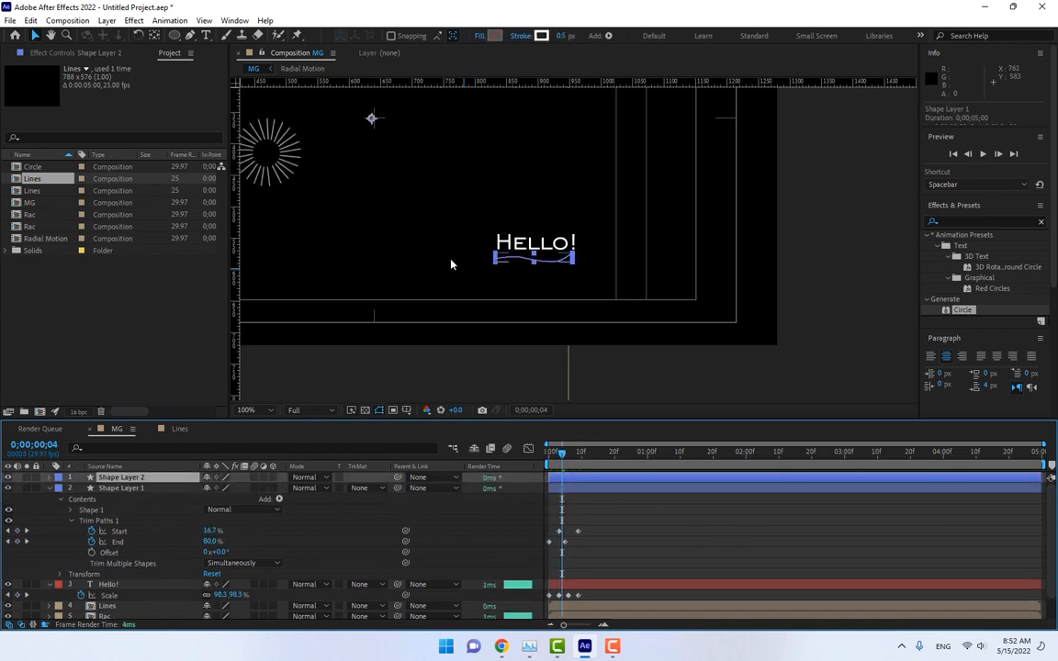
pyautogui.press('s')
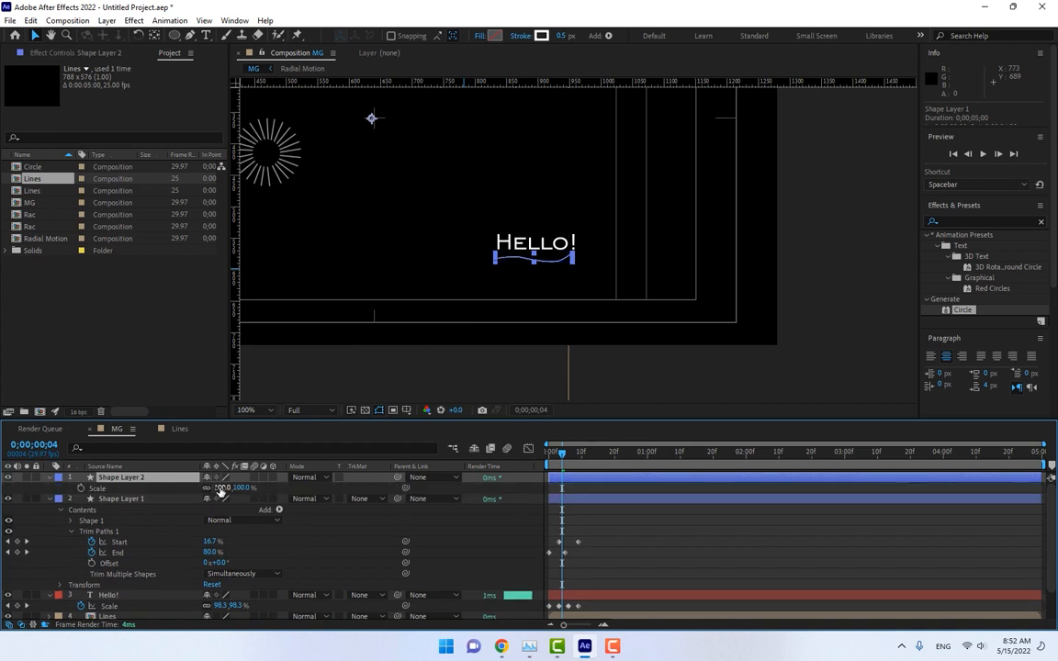
pyautogui.moveTo(246, 489); pyautogui.dragTo(217, 488)
# Move the smaller wavy line just above the end of the Hello! text and preview the animation from the first frame
pyautogui.scroll(2, 487, 174)
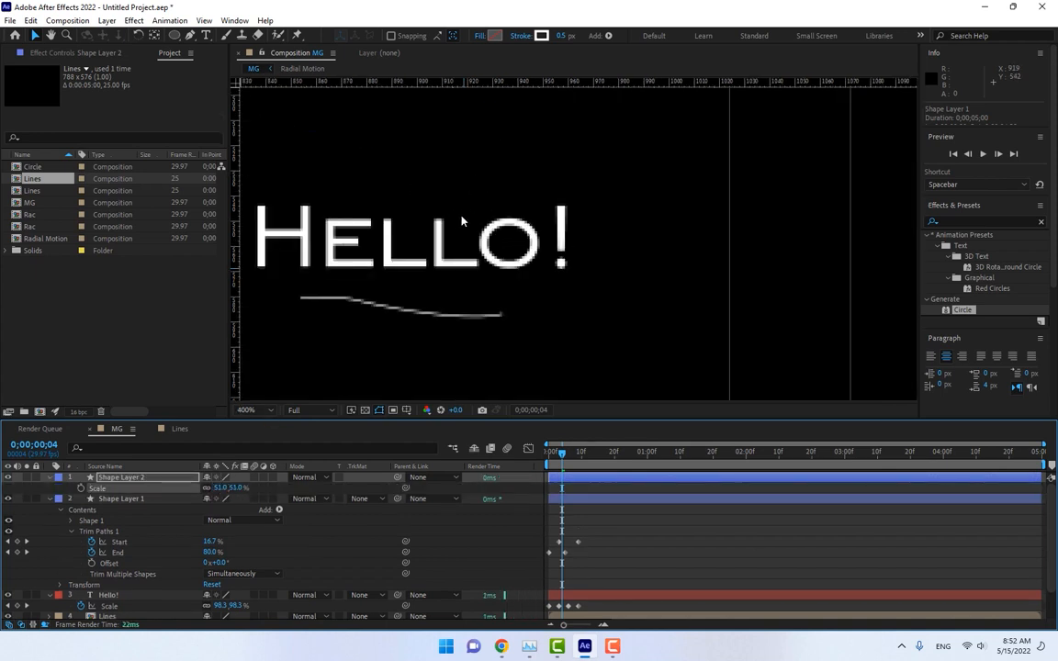
pyautogui.moveTo(588, 264); pyautogui.dragTo(955, 266)
pyautogui.scroll(-2, 603, 236)
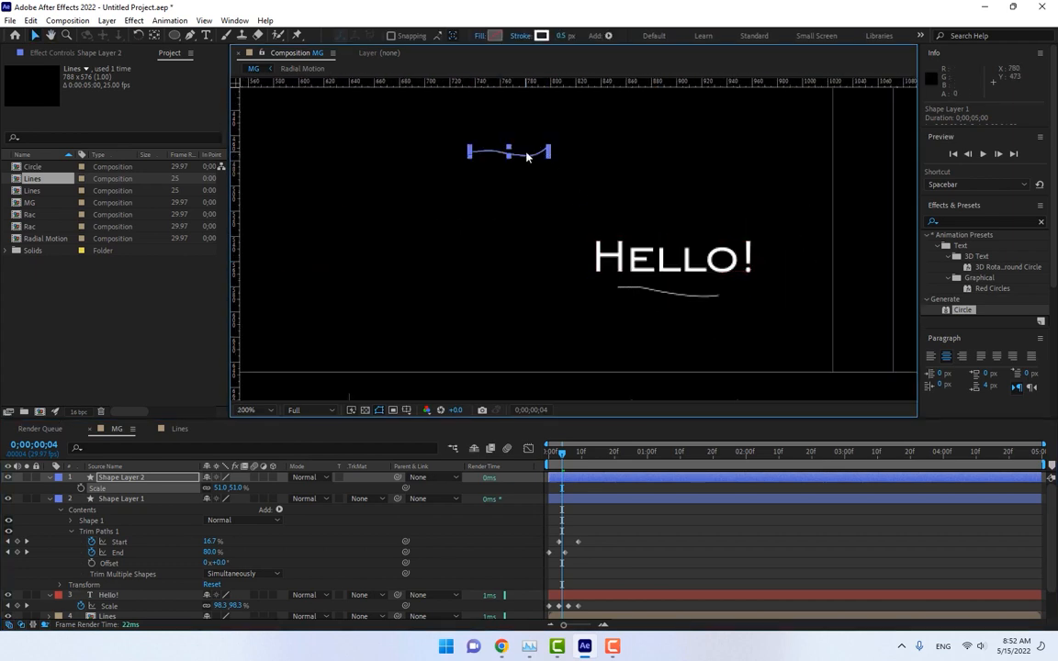
pyautogui.moveTo(531, 168)
pyautogui.mouseDown()
pyautogui.moveTo(432, 95)
pyautogui.moveTo(500, 142)
pyautogui.moveTo(525, 90)
pyautogui.moveTo(565, 90)
pyautogui.mouseUp()
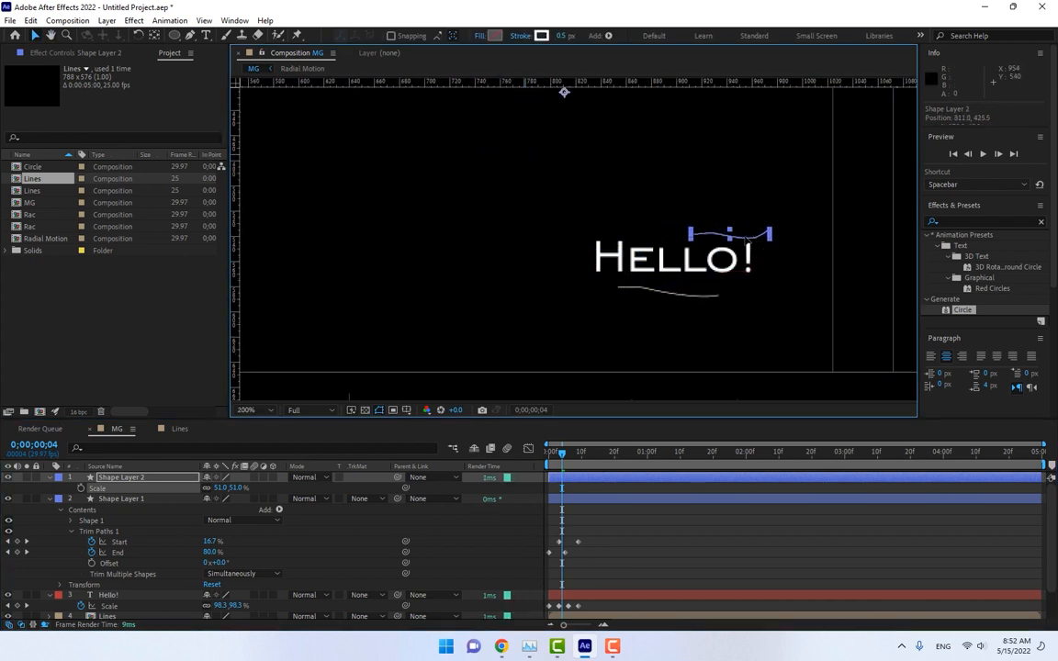
pyautogui.click(768, 532)
pyautogui.press('Home')
pyautogui.click(983, 155)
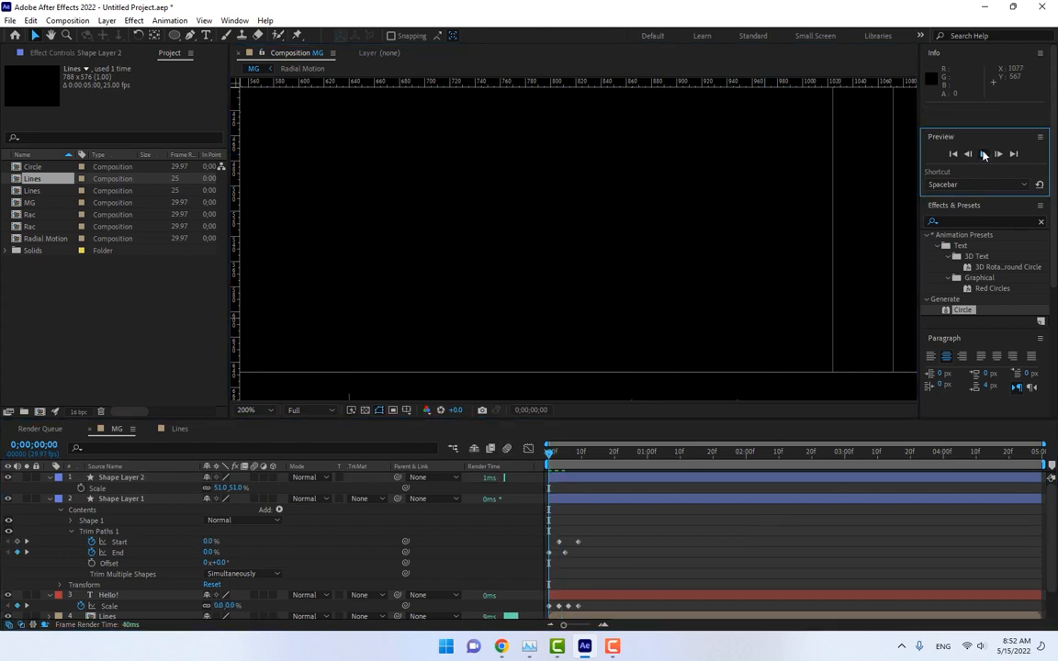
pyautogui.click(983, 154)
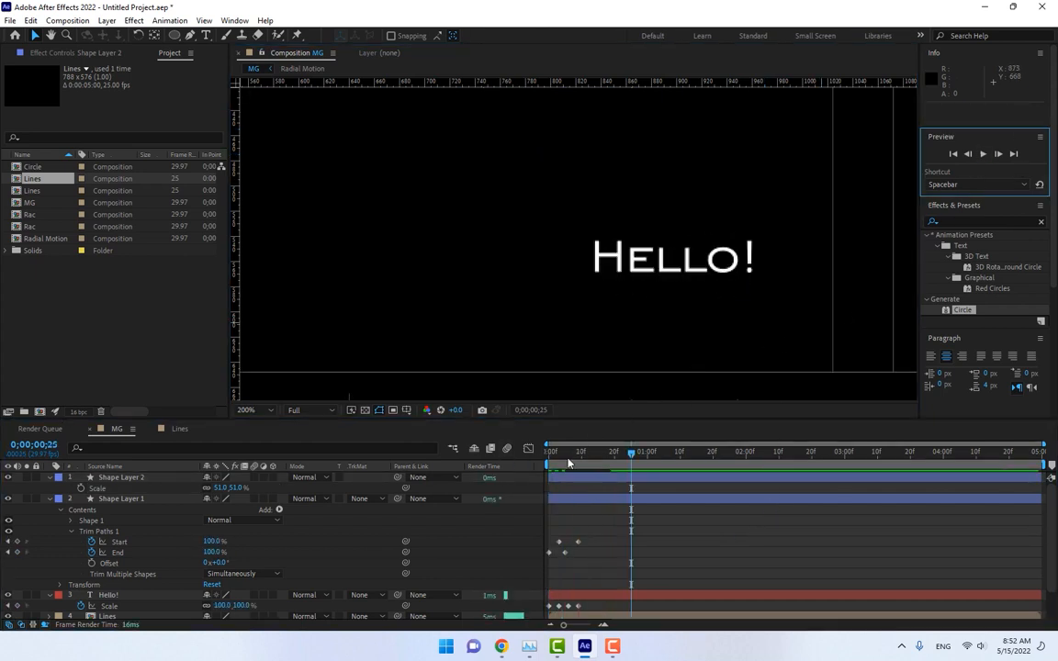
pyautogui.moveTo(564, 454); pyautogui.dragTo(546, 453)
pyautogui.click(983, 154)
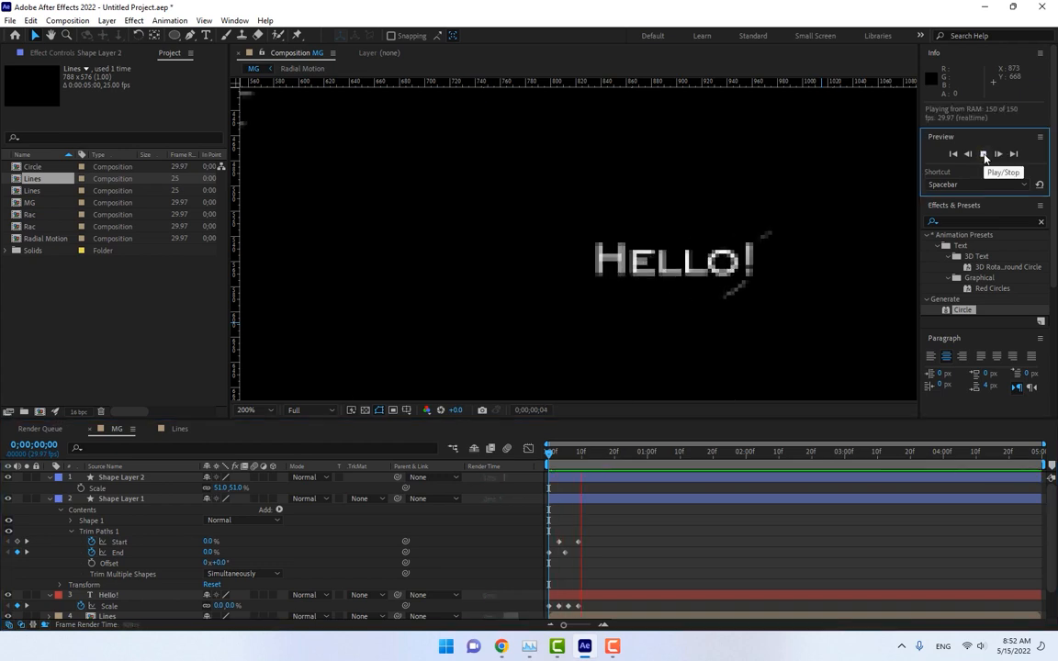
# Shift the duplicated line's layer to start at 0;00;00;05 and move the line left above the middle of the Hello! text
pyautogui.moveTo(549, 456)
pyautogui.mouseDown()
pyautogui.moveTo(580, 458)
pyautogui.moveTo(565, 473)
pyautogui.mouseUp()
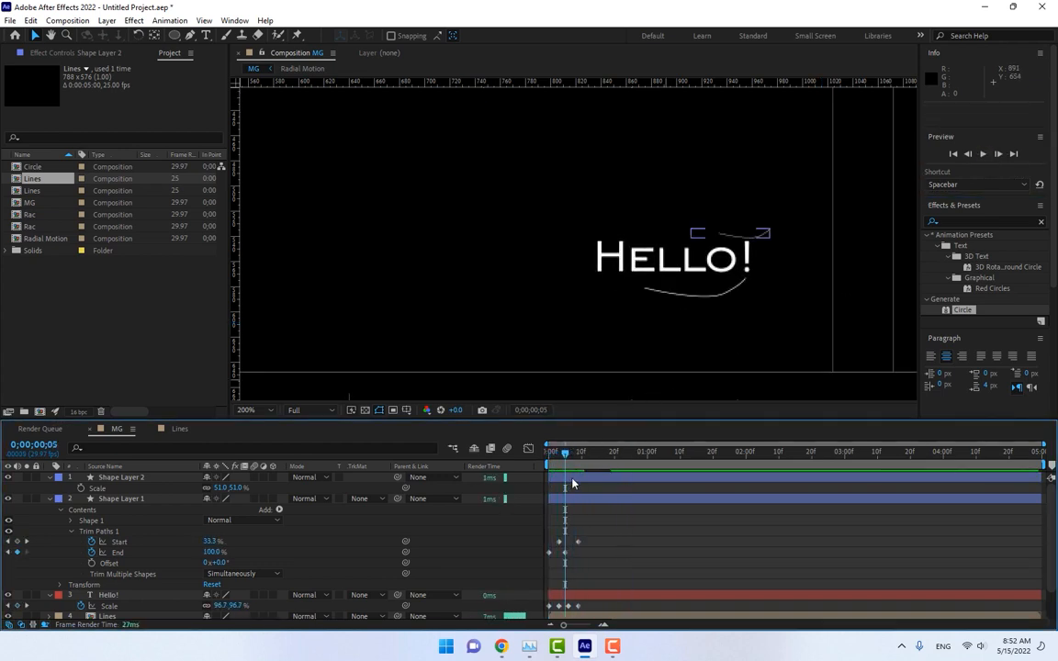
pyautogui.click(588, 478)
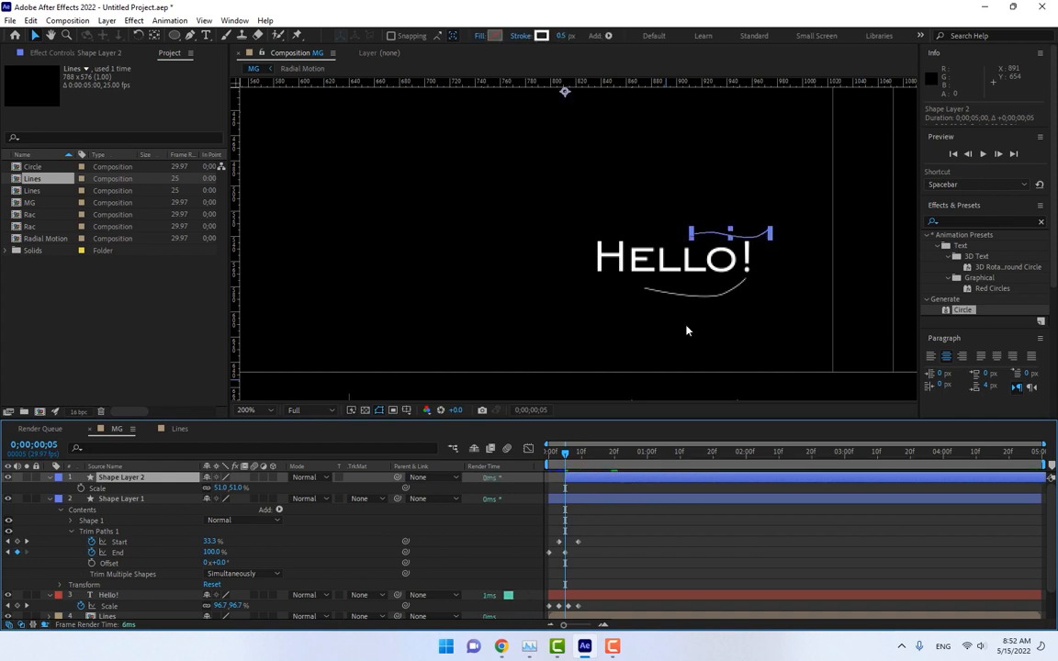
pyautogui.moveTo(730, 235); pyautogui.dragTo(651, 237)
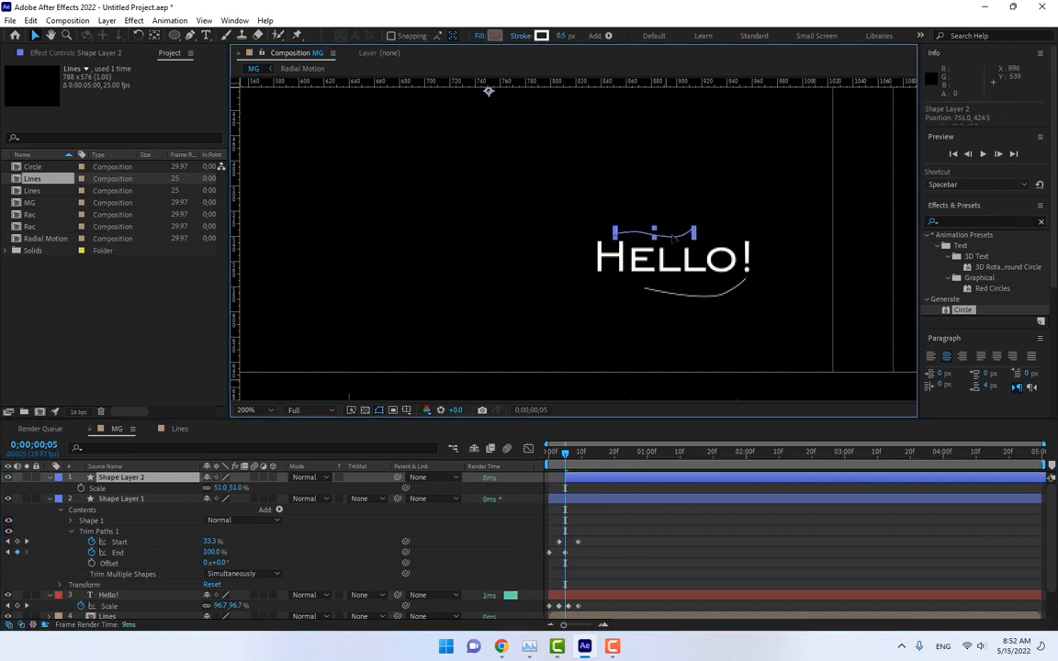
pyautogui.click(540, 457)
pyautogui.moveTo(551, 458)
pyautogui.mouseDown()
pyautogui.moveTo(599, 465)
pyautogui.moveTo(542, 465)
pyautogui.mouseUp()
pyautogui.click(983, 154)
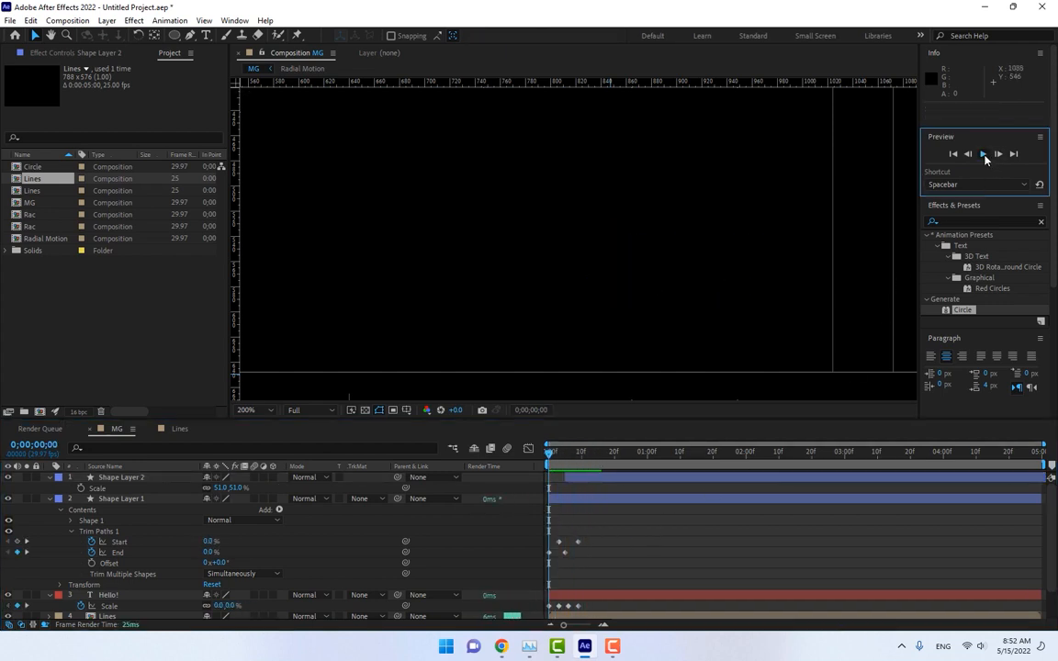
# Fit the whole MG composition in the viewer and review the finished animation from the first frame
pyautogui.scroll(-4, 591, 290)
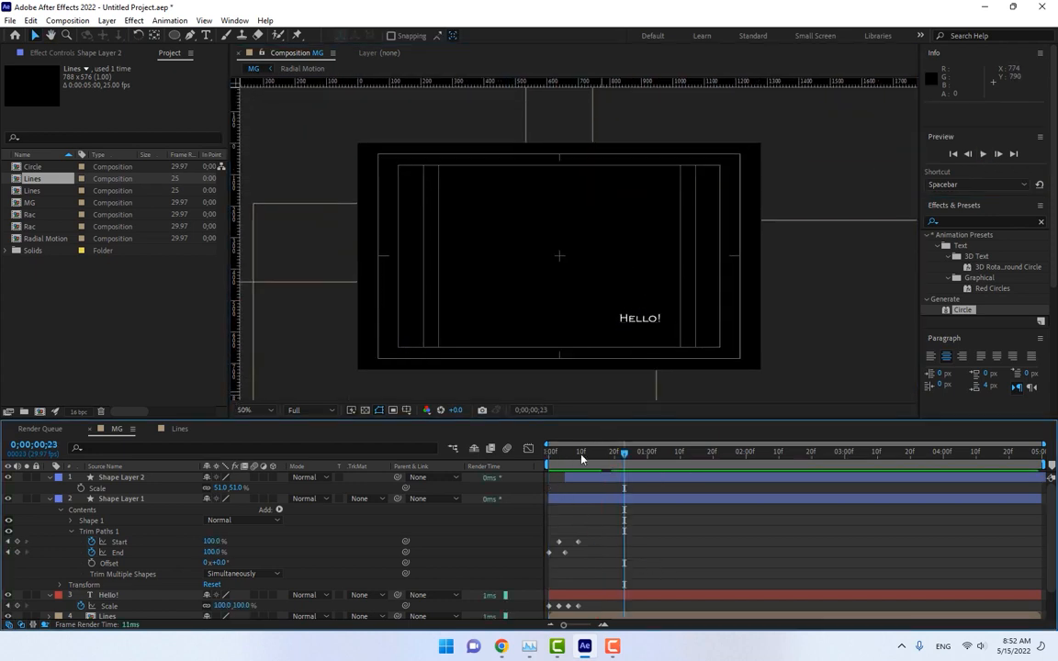
pyautogui.press('space')
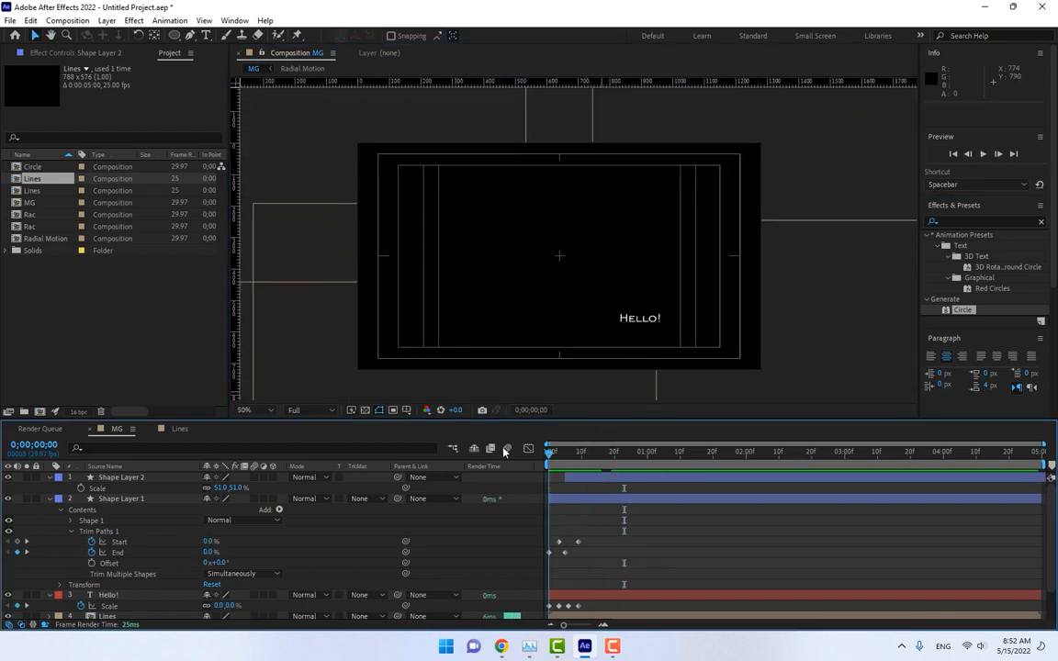
pyautogui.click(316, 412)
pyautogui.click(267, 410)
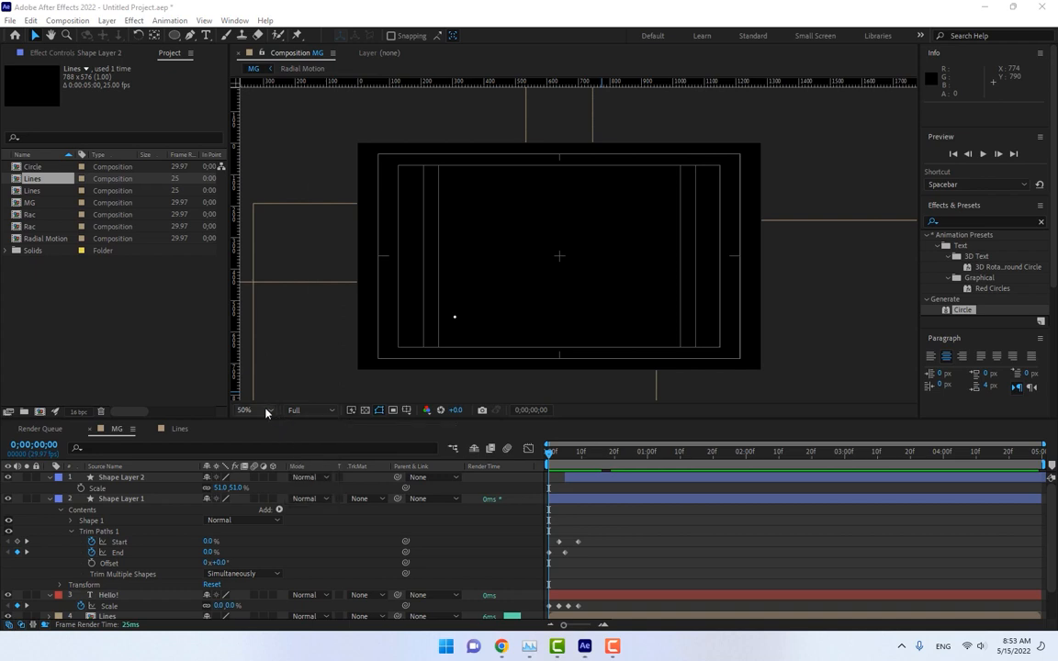
pyautogui.click(253, 187)
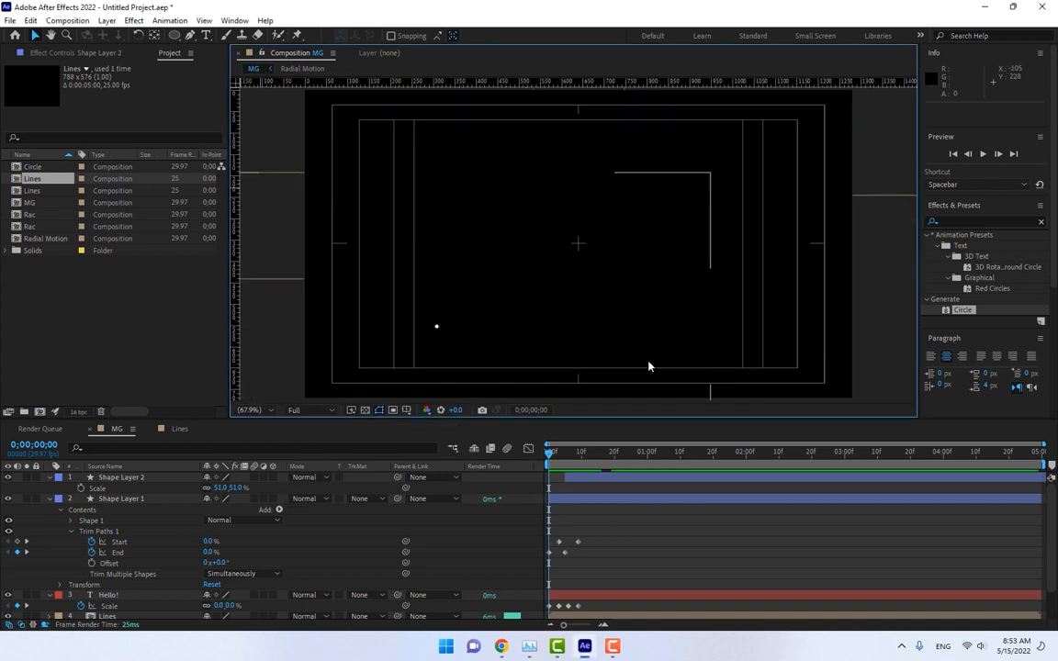
pyautogui.moveTo(556, 457)
pyautogui.mouseDown()
pyautogui.moveTo(594, 458)
pyautogui.moveTo(552, 460)
pyautogui.mouseUp()
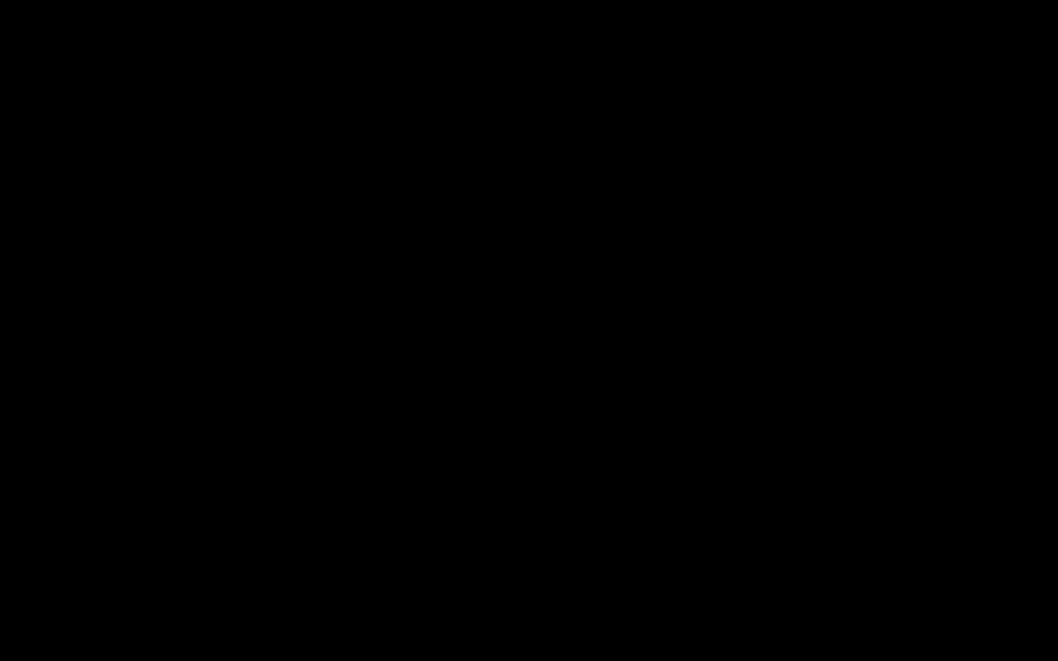